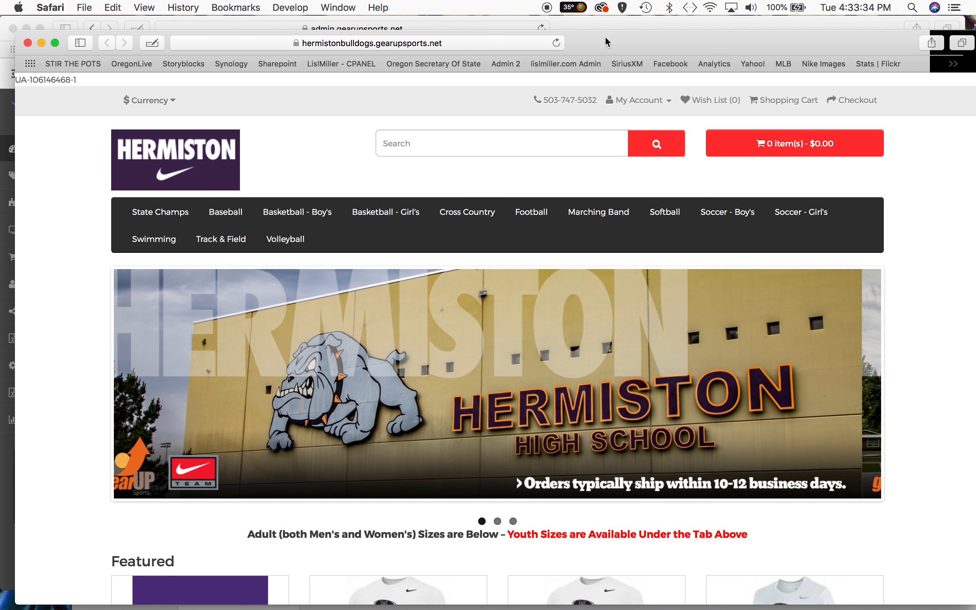
Step: Examine the Hermiston store home page, including its sport categories, Volleyball size subcategories, banner notices and featured football products
{"action": "mouse_move", "coordinate": [655, 232]}
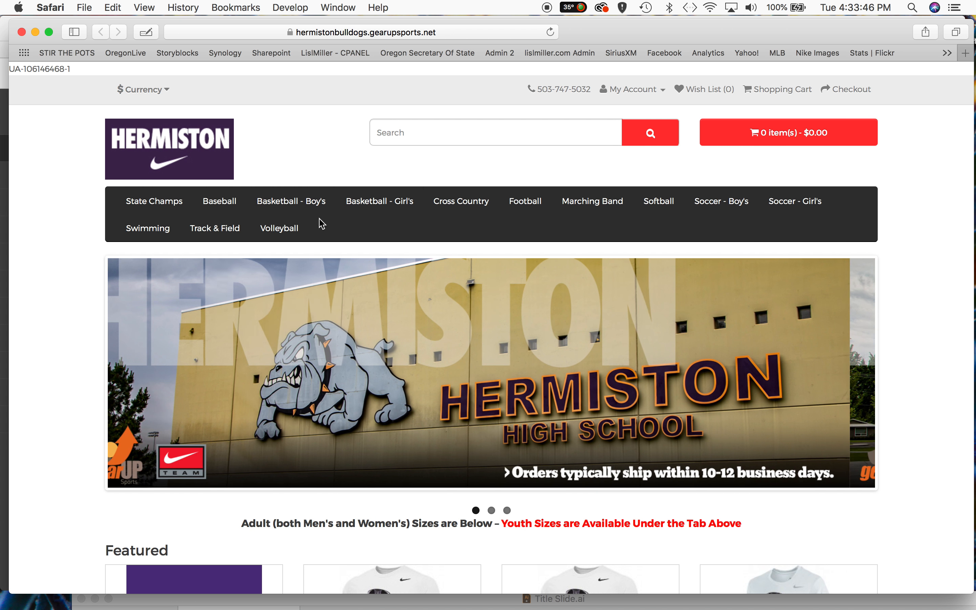
{"action": "mouse_move", "coordinate": [289, 225]}
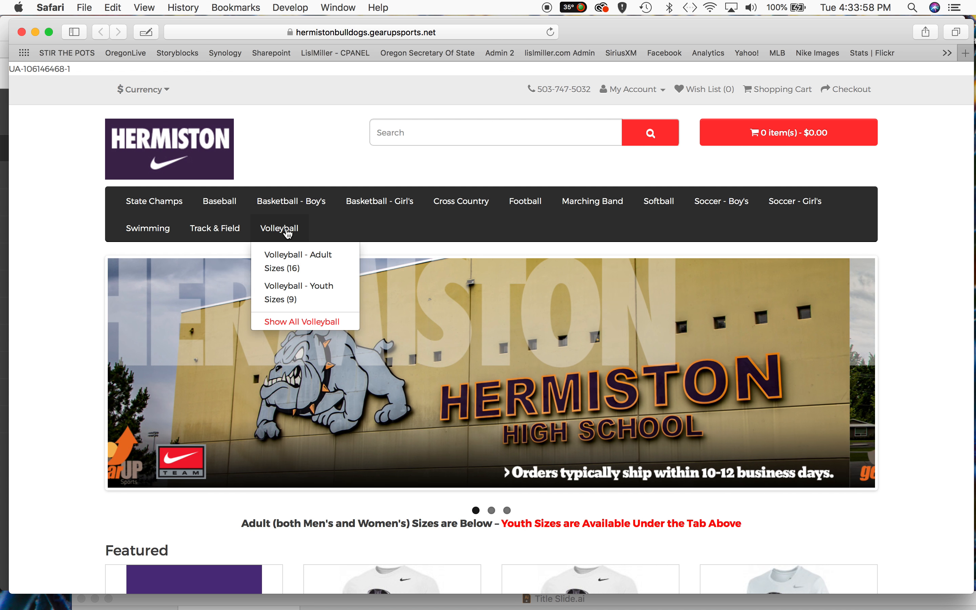
{"action": "mouse_move", "coordinate": [241, 214]}
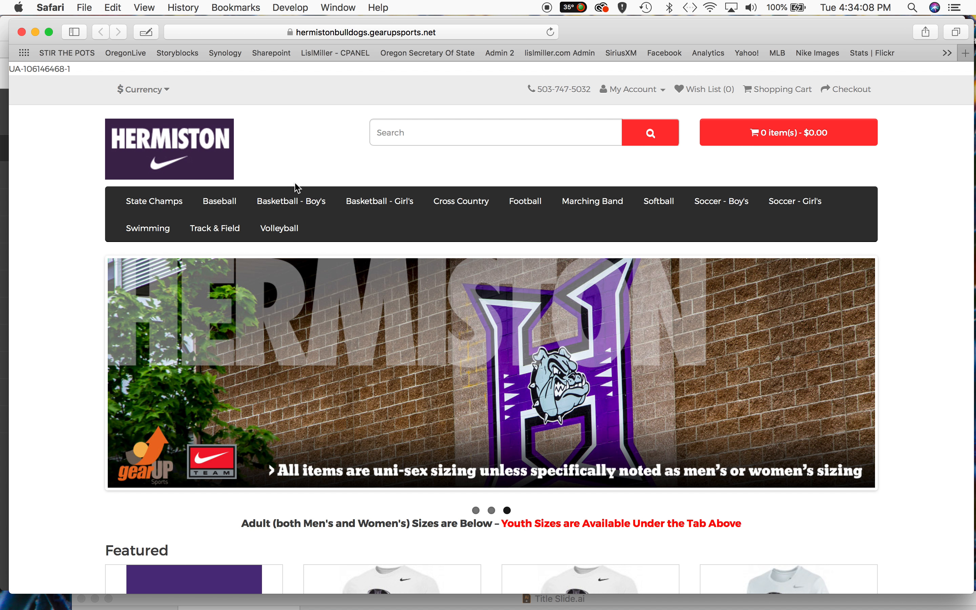
{"action": "scroll", "coordinate": [312, 167], "scroll_direction": "down", "scroll_amount": 10}
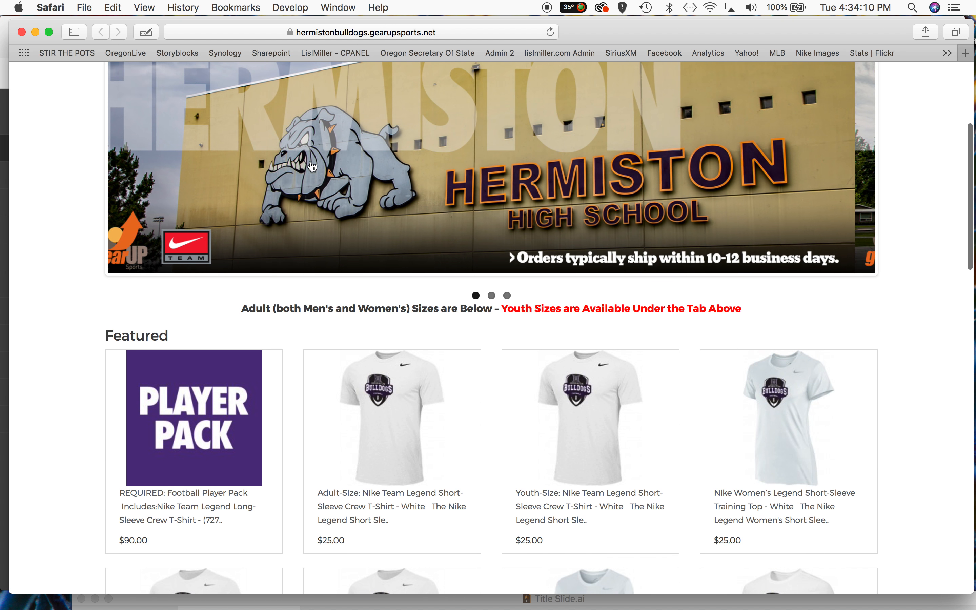
{"action": "scroll", "coordinate": [312, 165], "scroll_direction": "down", "scroll_amount": 6}
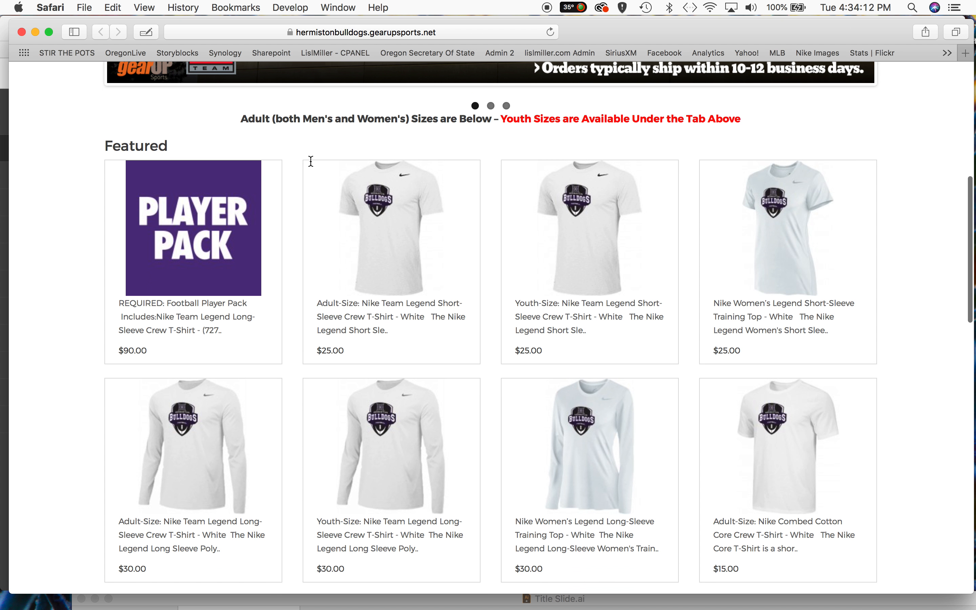
{"action": "scroll", "coordinate": [312, 167], "scroll_direction": "down", "scroll_amount": 3}
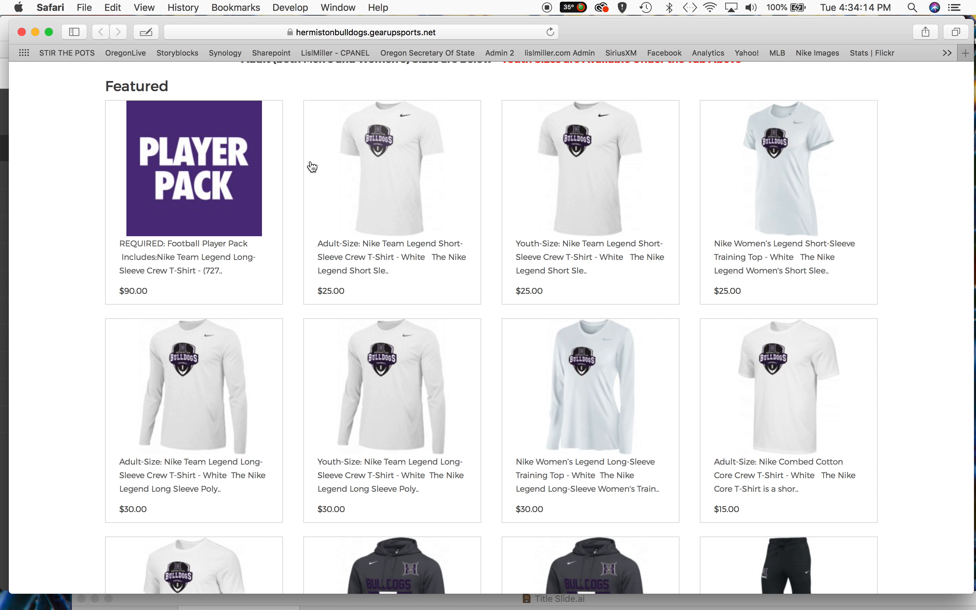
{"action": "scroll", "coordinate": [336, 287], "scroll_direction": "up", "scroll_amount": 19}
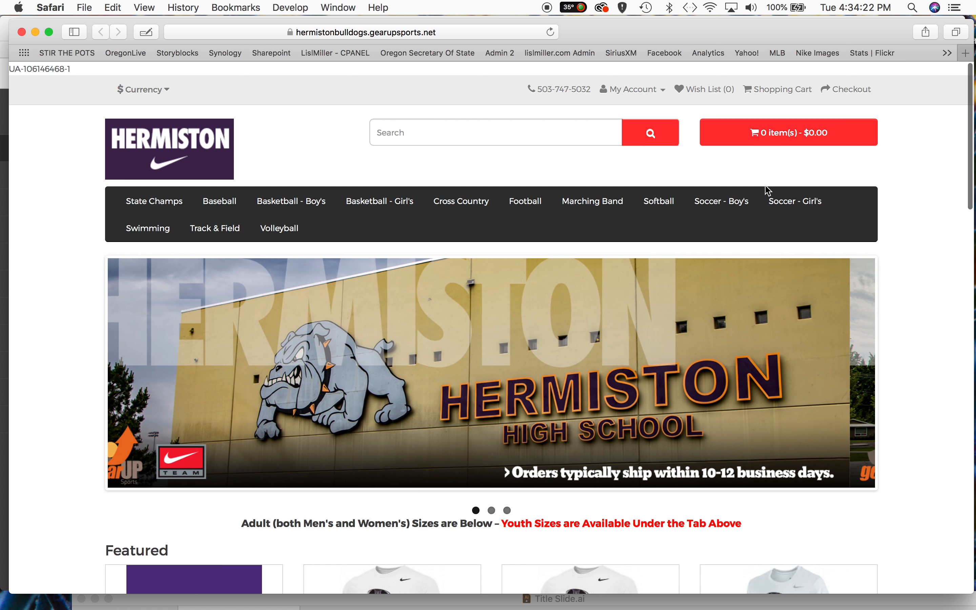
{"action": "scroll", "coordinate": [579, 241], "scroll_direction": "down", "scroll_amount": 5}
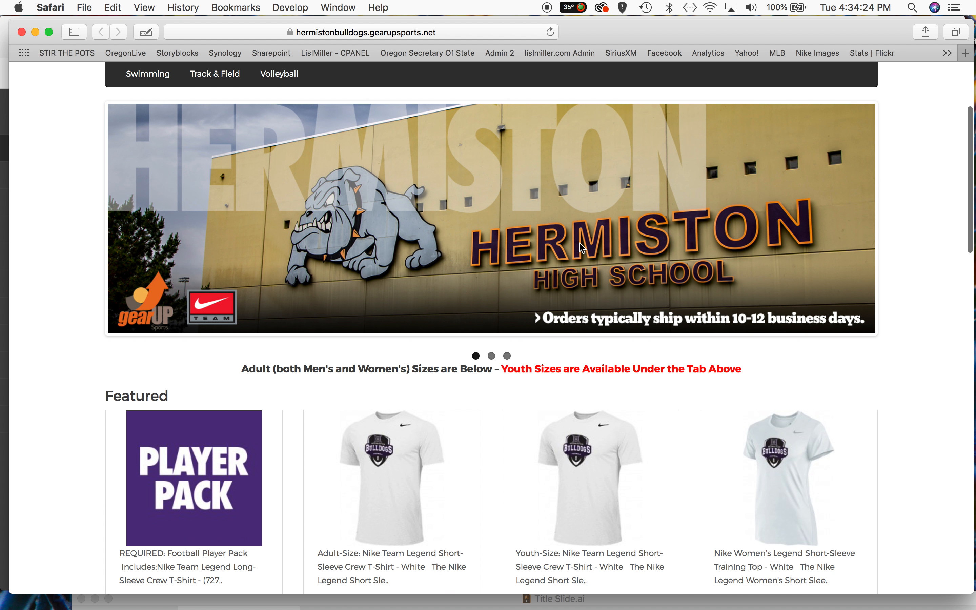
{"action": "scroll", "coordinate": [580, 243], "scroll_direction": "down", "scroll_amount": 6}
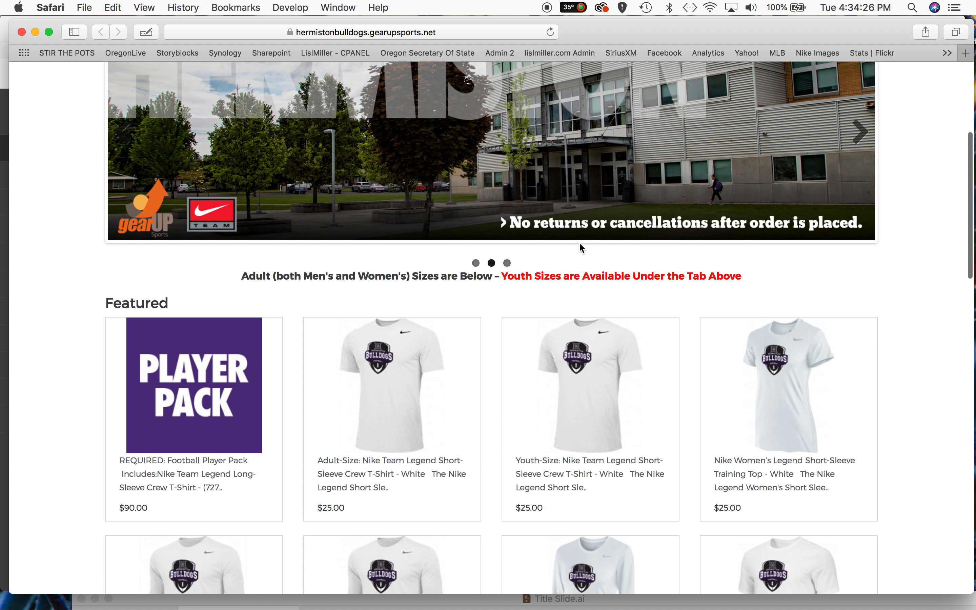
{"action": "scroll", "coordinate": [579, 244], "scroll_direction": "down", "scroll_amount": 1}
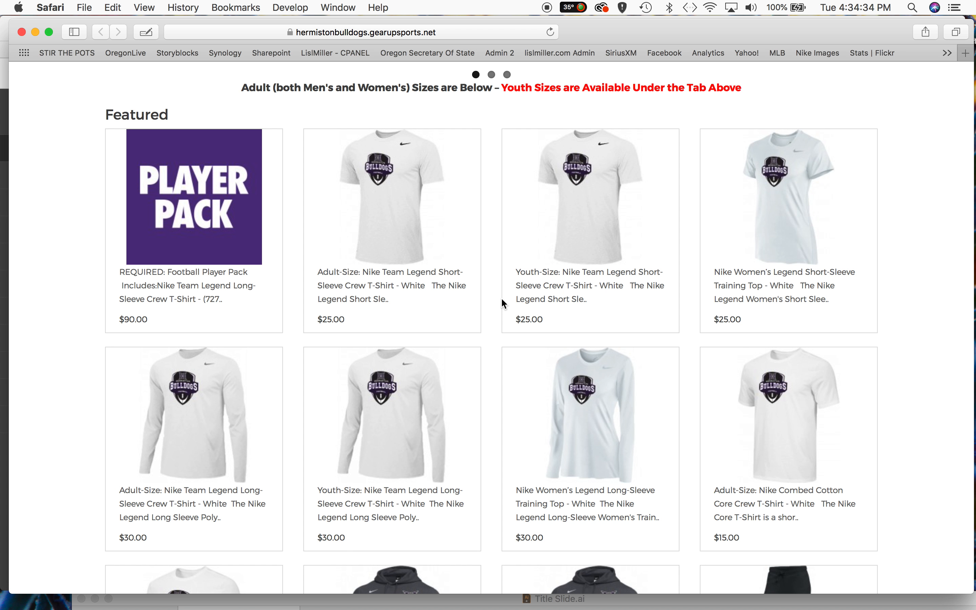
{"action": "scroll", "coordinate": [479, 292], "scroll_direction": "up", "scroll_amount": 12}
{"action": "scroll", "coordinate": [479, 292], "scroll_direction": "down", "scroll_amount": 7}
{"action": "scroll", "coordinate": [479, 294], "scroll_direction": "down", "scroll_amount": 4}
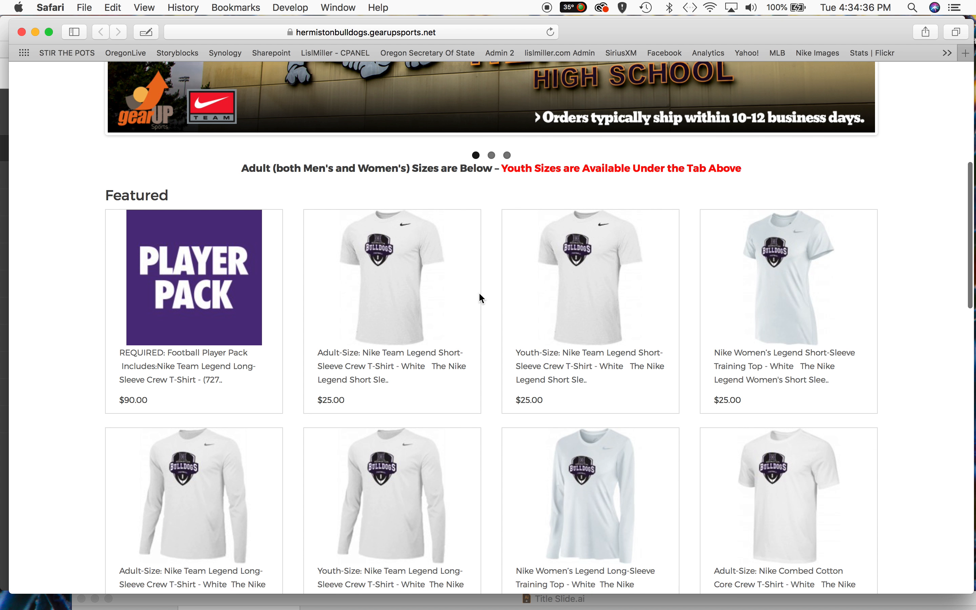
{"action": "scroll", "coordinate": [479, 293], "scroll_direction": "up", "scroll_amount": 8}
{"action": "scroll", "coordinate": [479, 293], "scroll_direction": "down", "scroll_amount": 4}
{"action": "scroll", "coordinate": [479, 298], "scroll_direction": "down", "scroll_amount": 3}
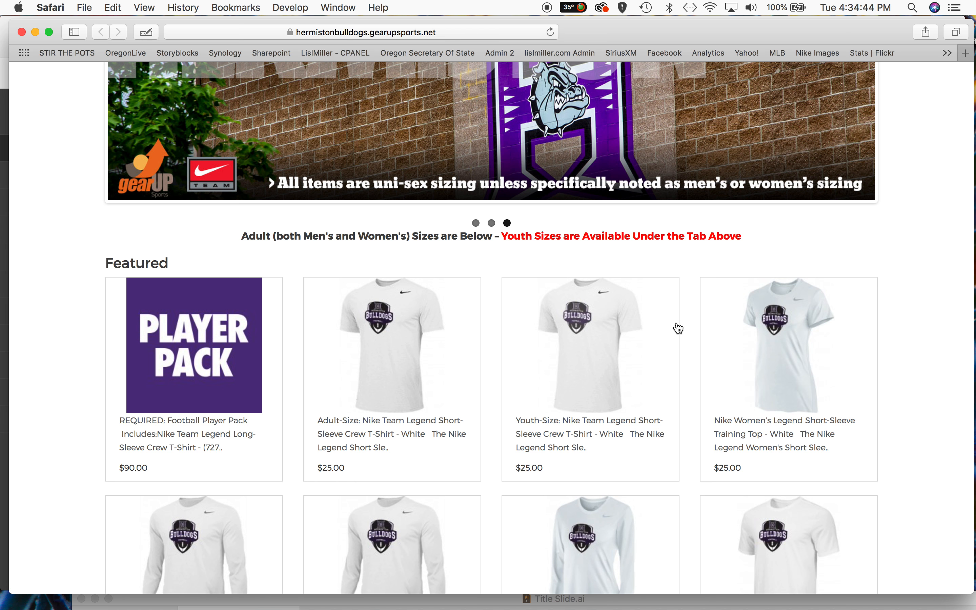
{"action": "scroll", "coordinate": [632, 303], "scroll_direction": "down", "scroll_amount": 3}
{"action": "scroll", "coordinate": [632, 304], "scroll_direction": "down", "scroll_amount": 5}
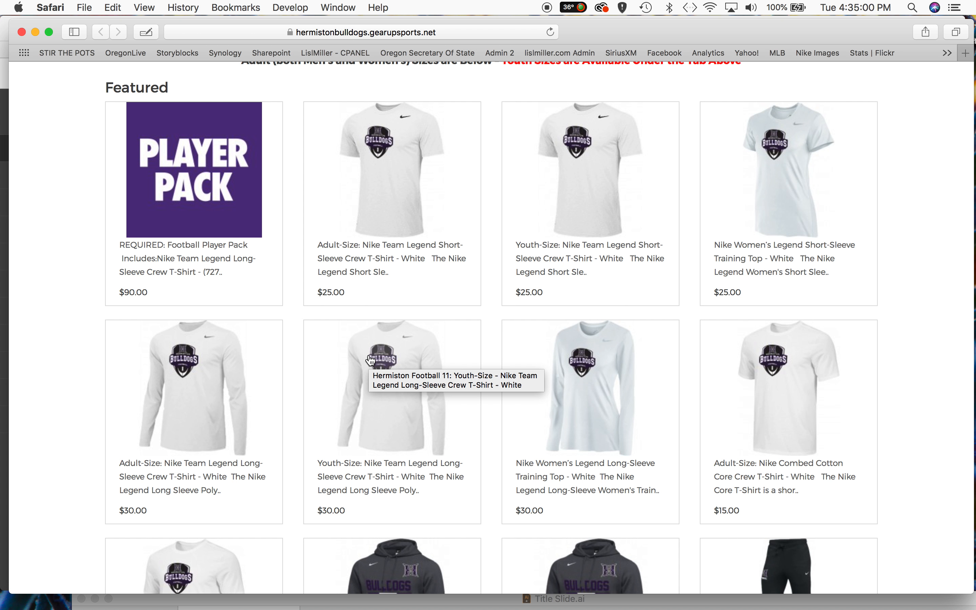
Step: Open the Volleyball - Adult Sizes category of the store
{"action": "scroll", "coordinate": [371, 360], "scroll_direction": "up", "scroll_amount": 10}
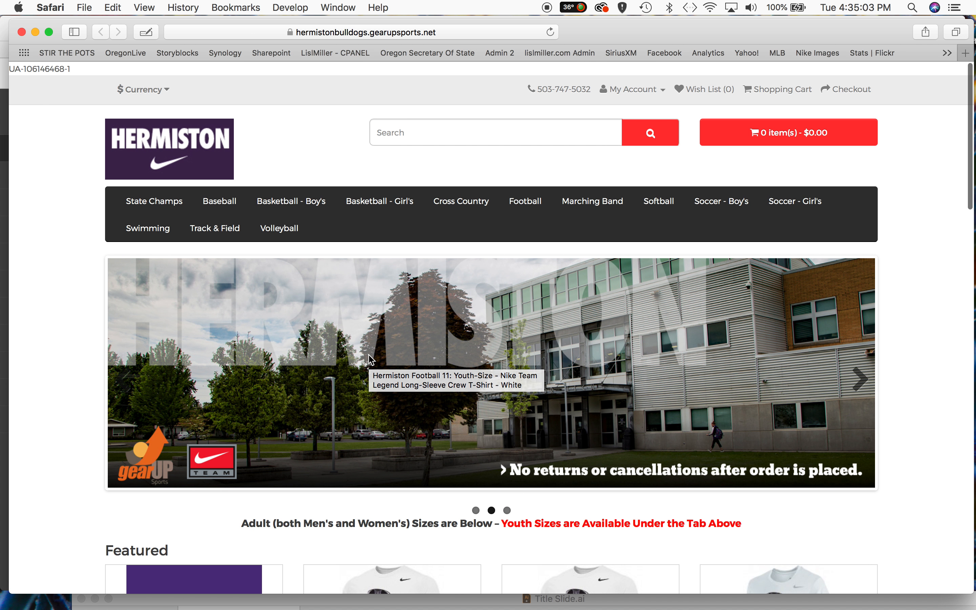
{"action": "mouse_move", "coordinate": [253, 225]}
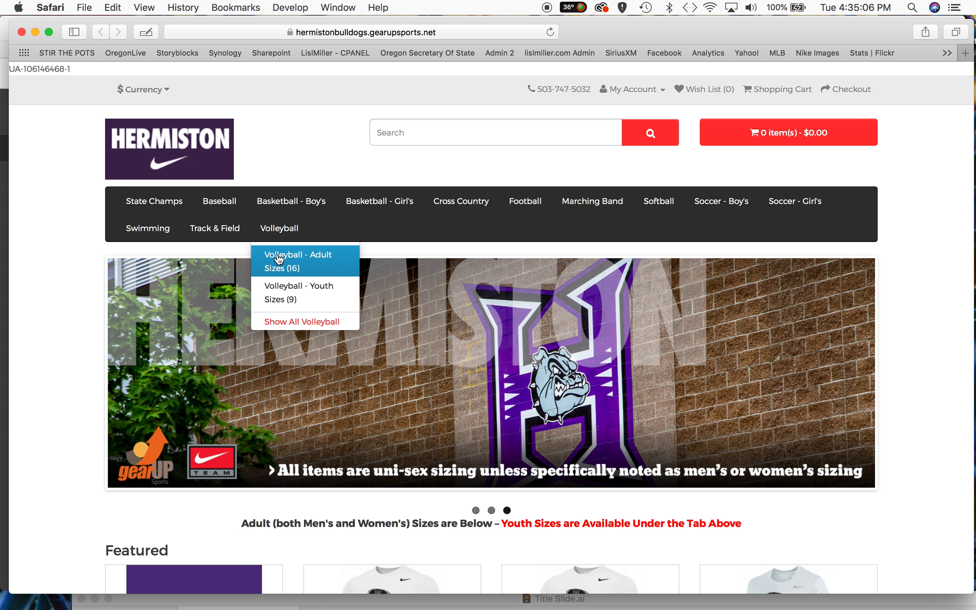
{"action": "left_click", "coordinate": [280, 261]}
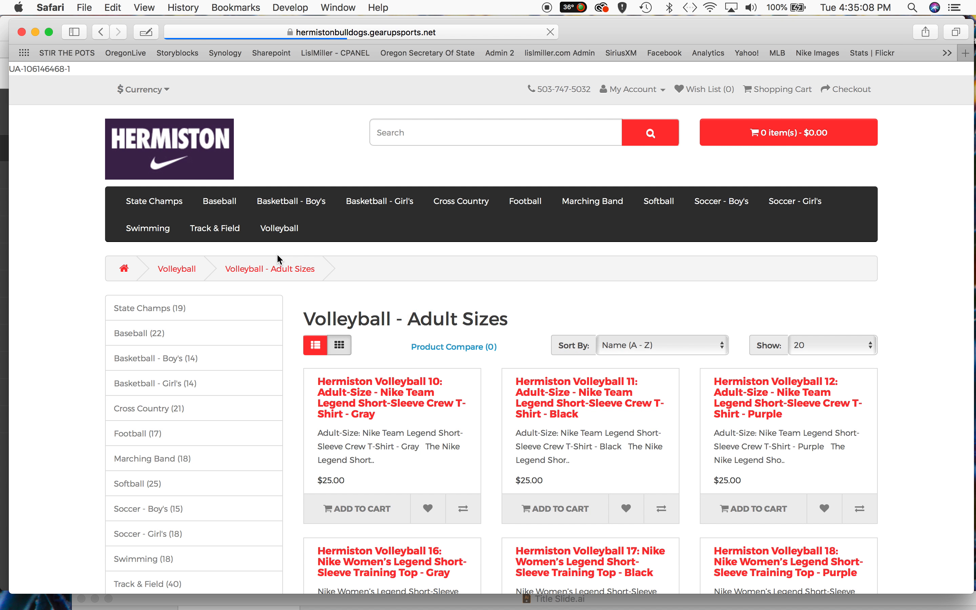
Step: Examine the adult-size volleyball products, from short- and long-sleeve tops to the hoodie, pants and shorts, with their names and prices
{"action": "scroll", "coordinate": [280, 260], "scroll_direction": "down", "scroll_amount": 5}
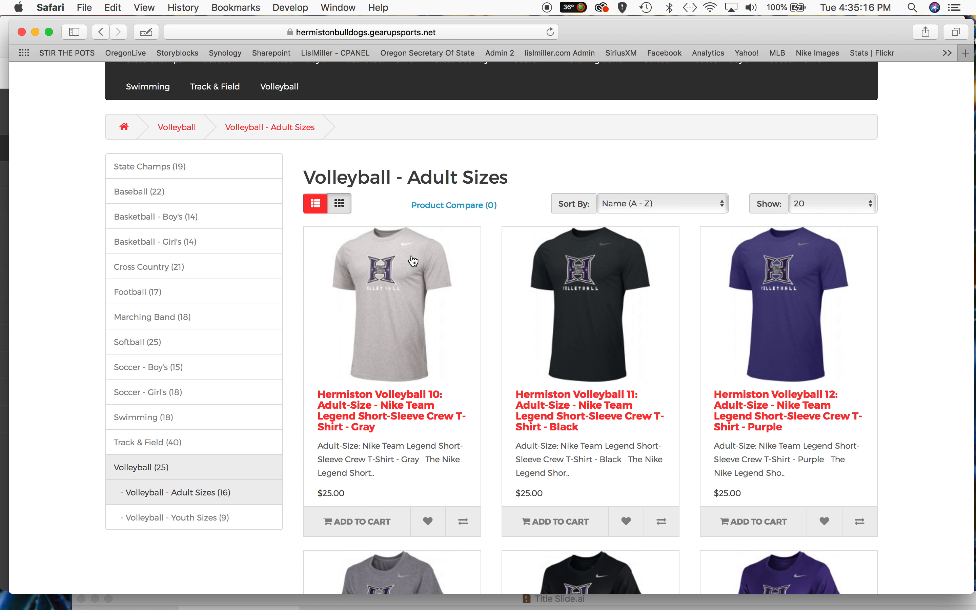
{"action": "scroll", "coordinate": [464, 197], "scroll_direction": "up", "scroll_amount": 2}
{"action": "mouse_move", "coordinate": [282, 125]}
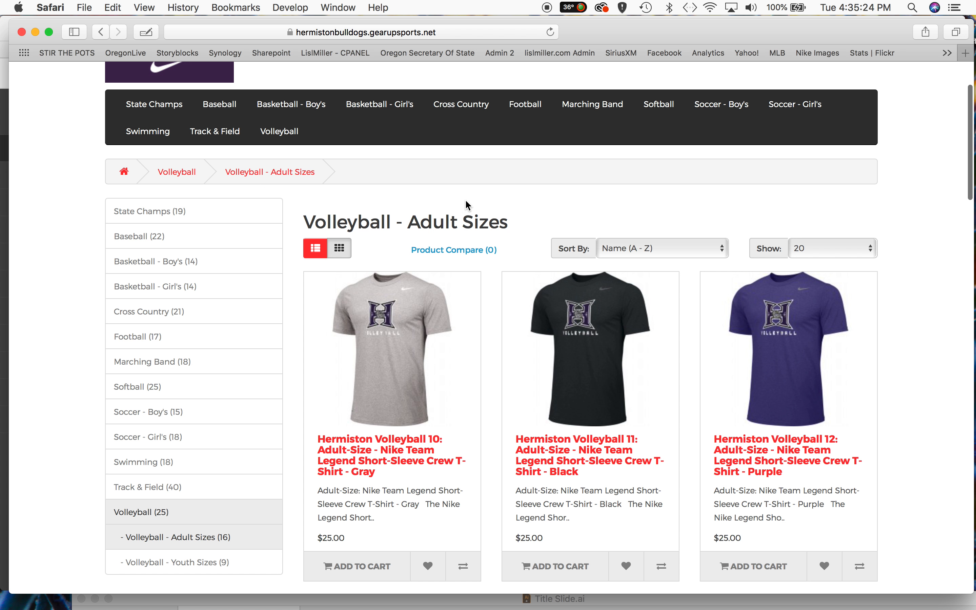
{"action": "scroll", "coordinate": [577, 302], "scroll_direction": "down", "scroll_amount": 5}
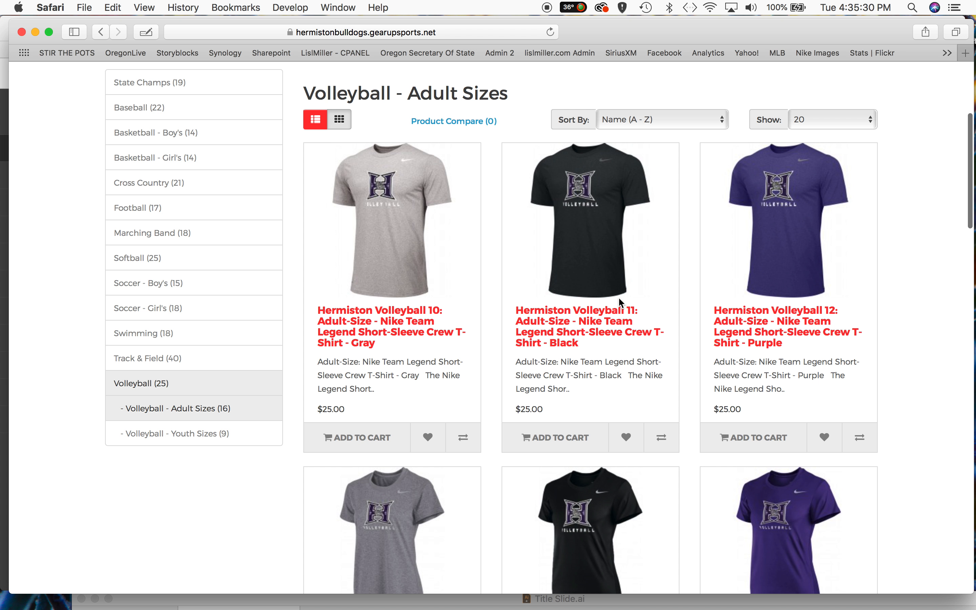
{"action": "scroll", "coordinate": [621, 303], "scroll_direction": "down", "scroll_amount": 5}
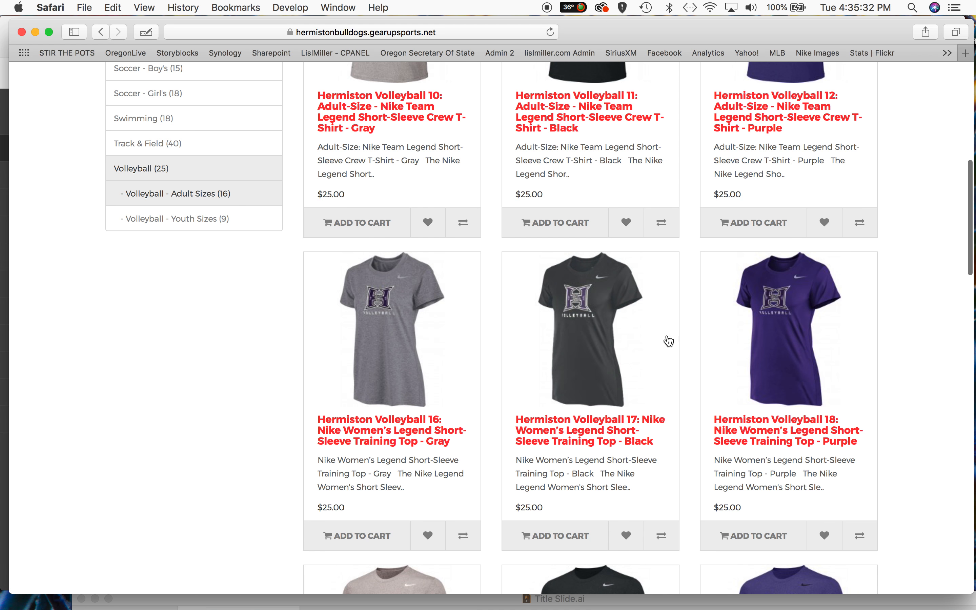
{"action": "scroll", "coordinate": [673, 318], "scroll_direction": "down", "scroll_amount": 8}
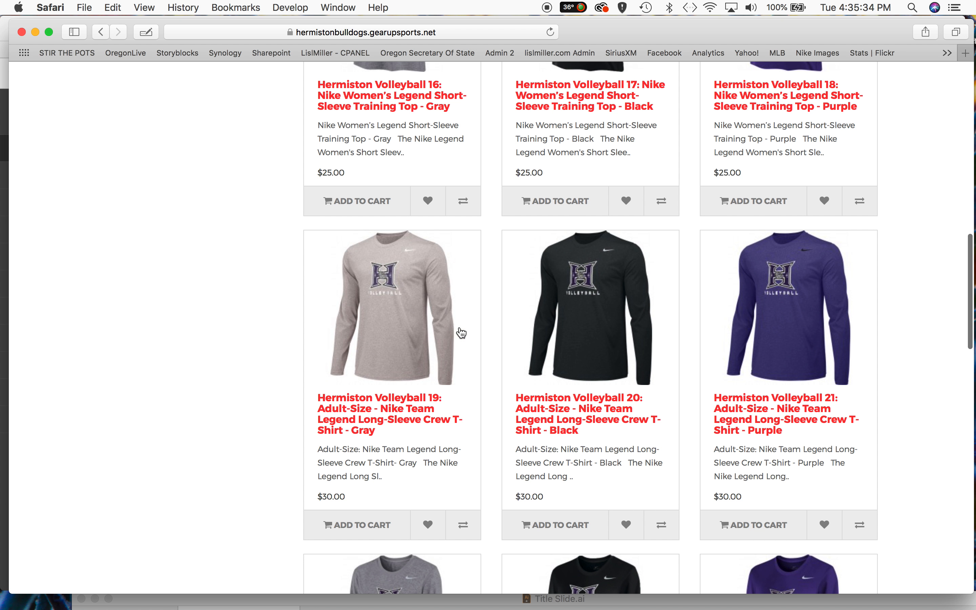
{"action": "scroll", "coordinate": [778, 327], "scroll_direction": "down", "scroll_amount": 7}
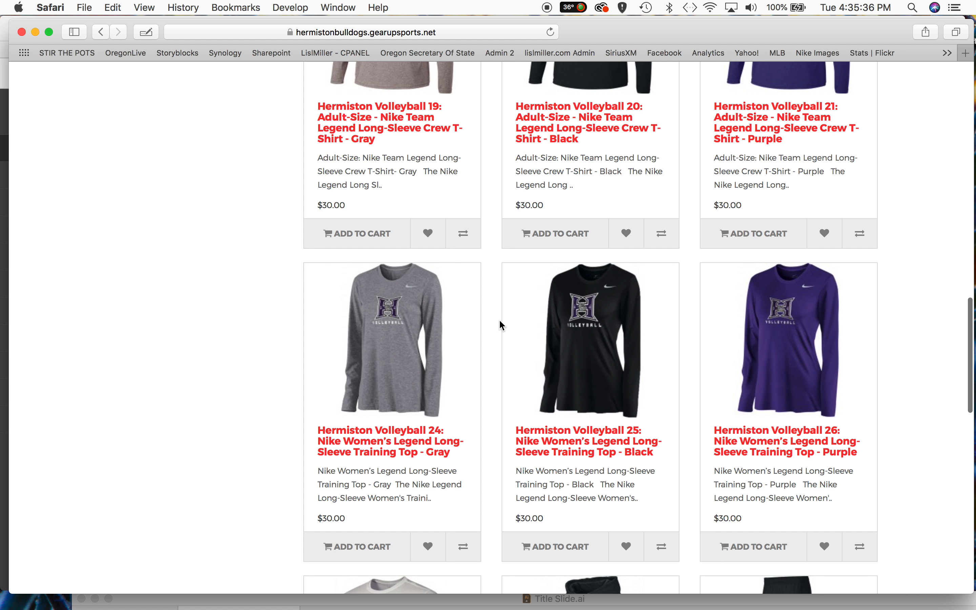
{"action": "scroll", "coordinate": [732, 367], "scroll_direction": "down", "scroll_amount": 10}
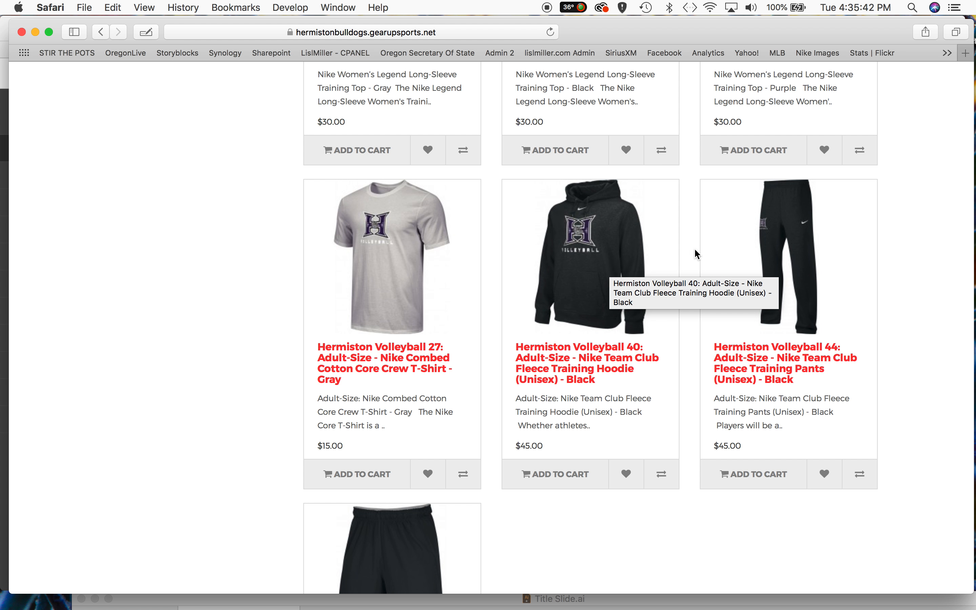
{"action": "scroll", "coordinate": [788, 257], "scroll_direction": "down", "scroll_amount": 5}
{"action": "scroll", "coordinate": [581, 361], "scroll_direction": "up", "scroll_amount": 15}
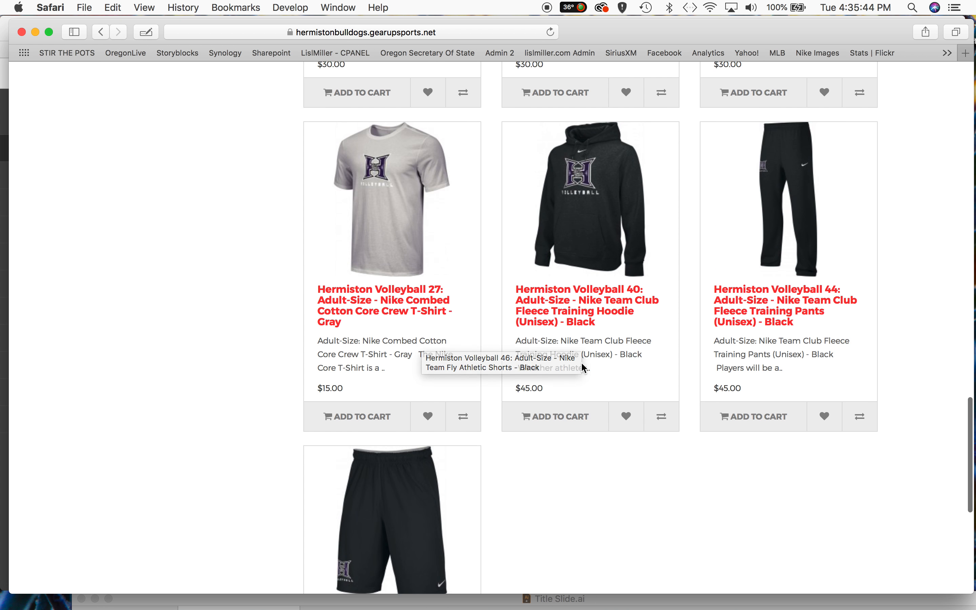
{"action": "scroll", "coordinate": [583, 368], "scroll_direction": "up", "scroll_amount": 15}
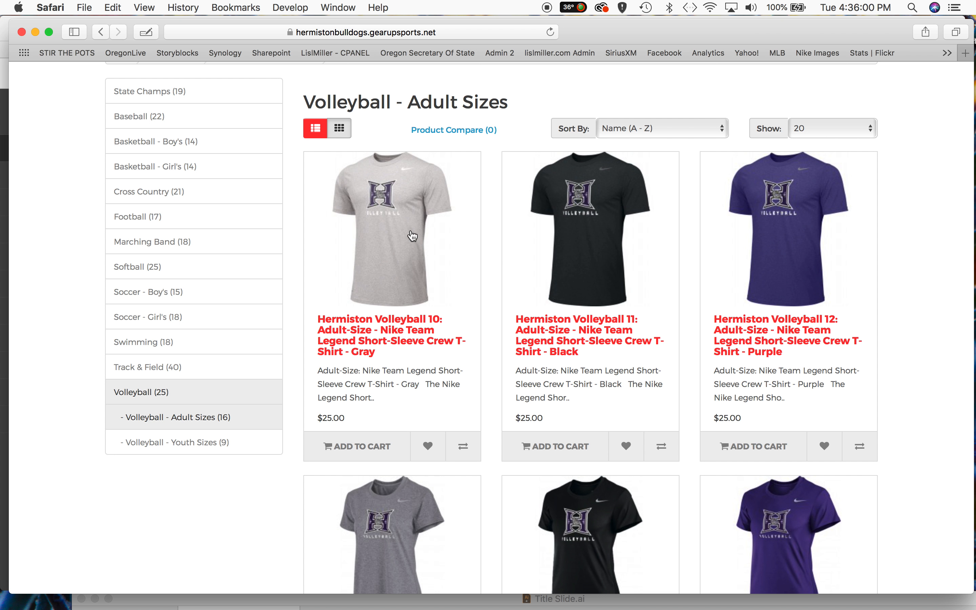
{"action": "scroll", "coordinate": [512, 248], "scroll_direction": "down", "scroll_amount": 2}
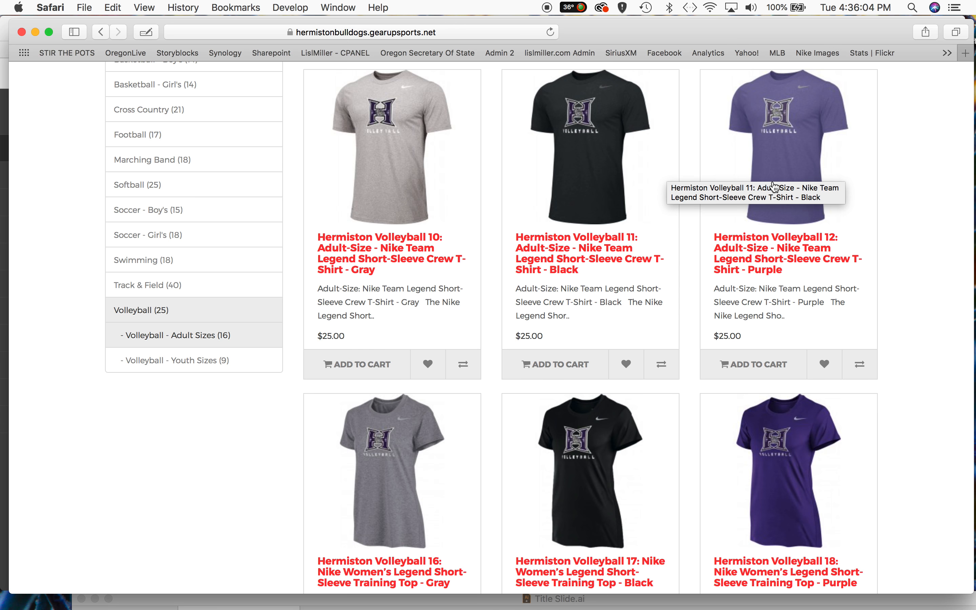
{"action": "scroll", "coordinate": [671, 238], "scroll_direction": "down", "scroll_amount": 5}
{"action": "scroll", "coordinate": [666, 242], "scroll_direction": "down", "scroll_amount": 15}
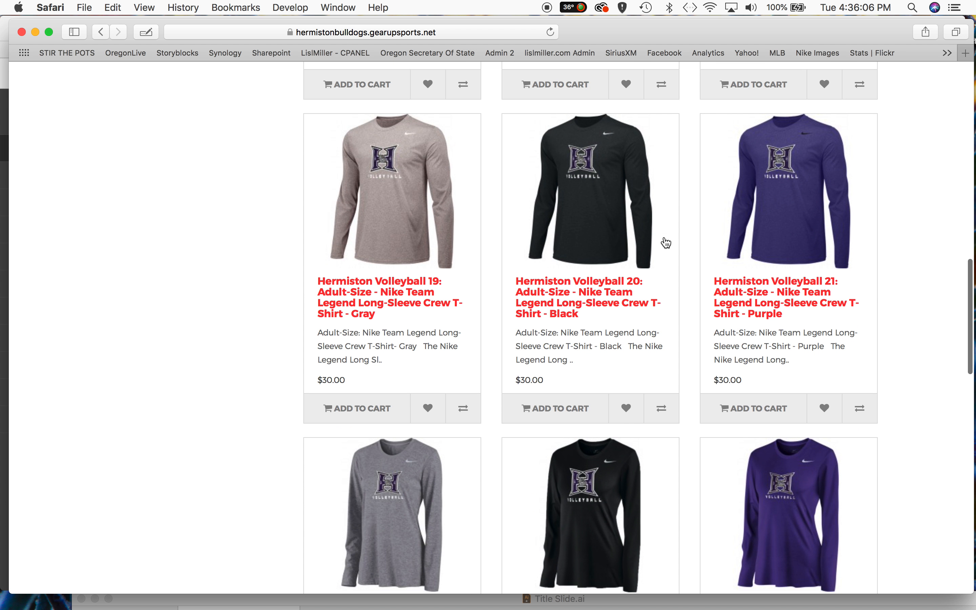
{"action": "scroll", "coordinate": [666, 242], "scroll_direction": "down", "scroll_amount": 2}
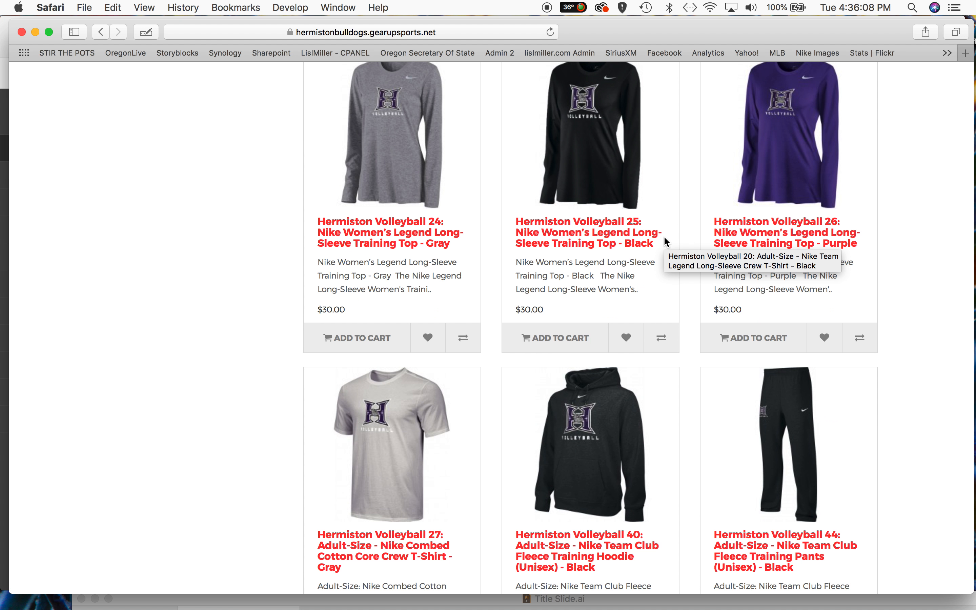
{"action": "scroll", "coordinate": [665, 238], "scroll_direction": "up", "scroll_amount": 20}
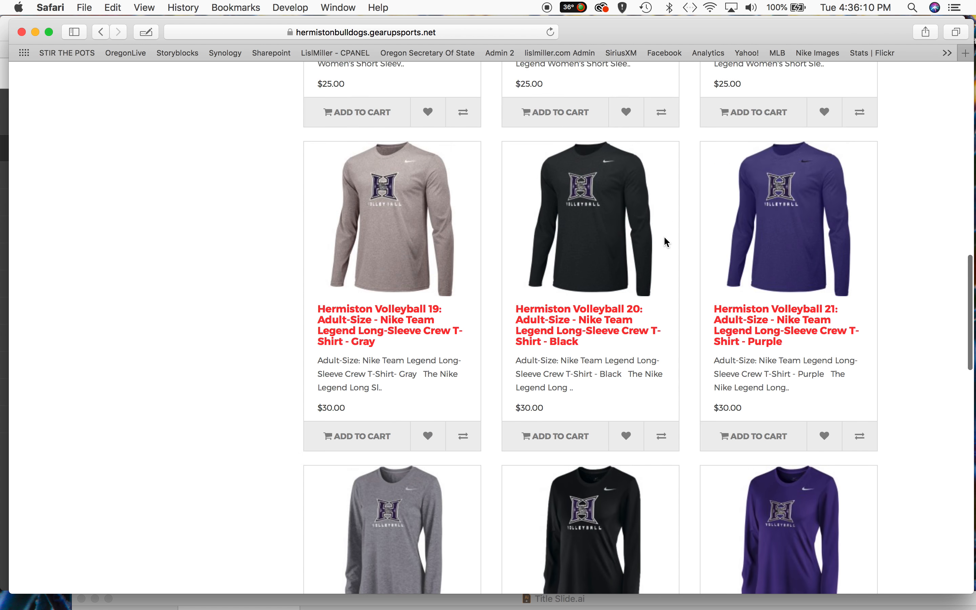
{"action": "scroll", "coordinate": [664, 237], "scroll_direction": "up", "scroll_amount": 3}
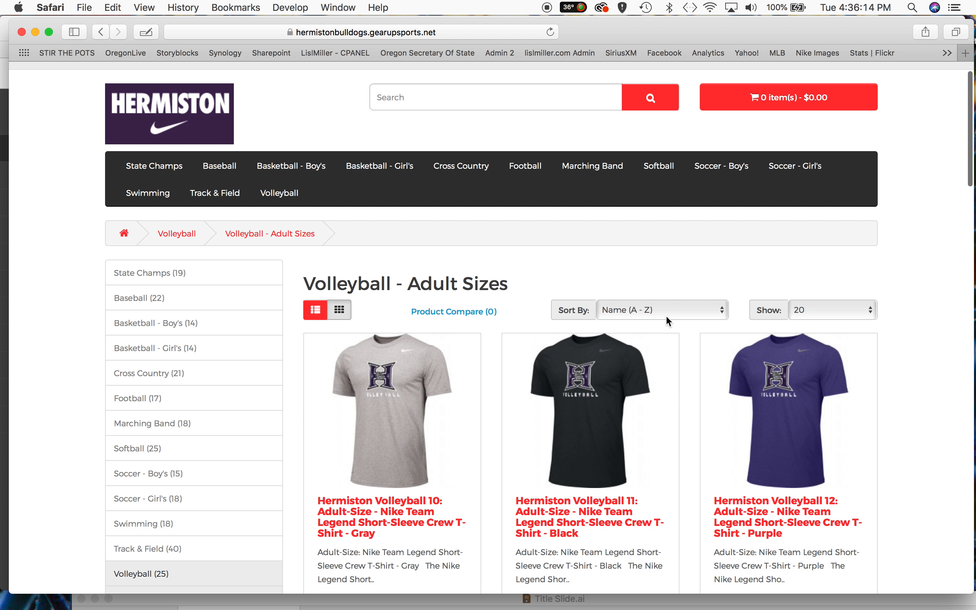
{"action": "scroll", "coordinate": [631, 220], "scroll_direction": "down", "scroll_amount": 5}
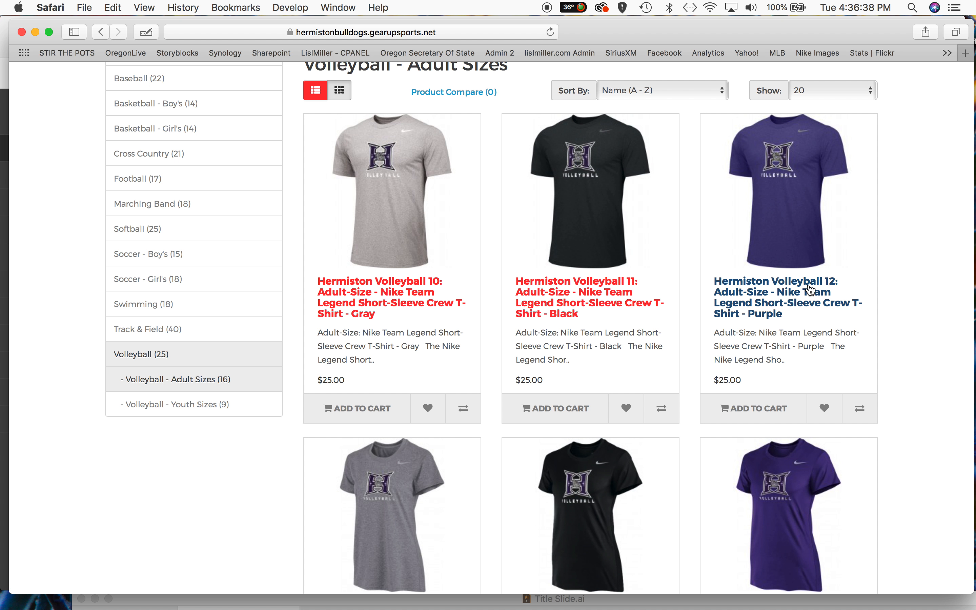
{"action": "scroll", "coordinate": [811, 289], "scroll_direction": "down", "scroll_amount": 5}
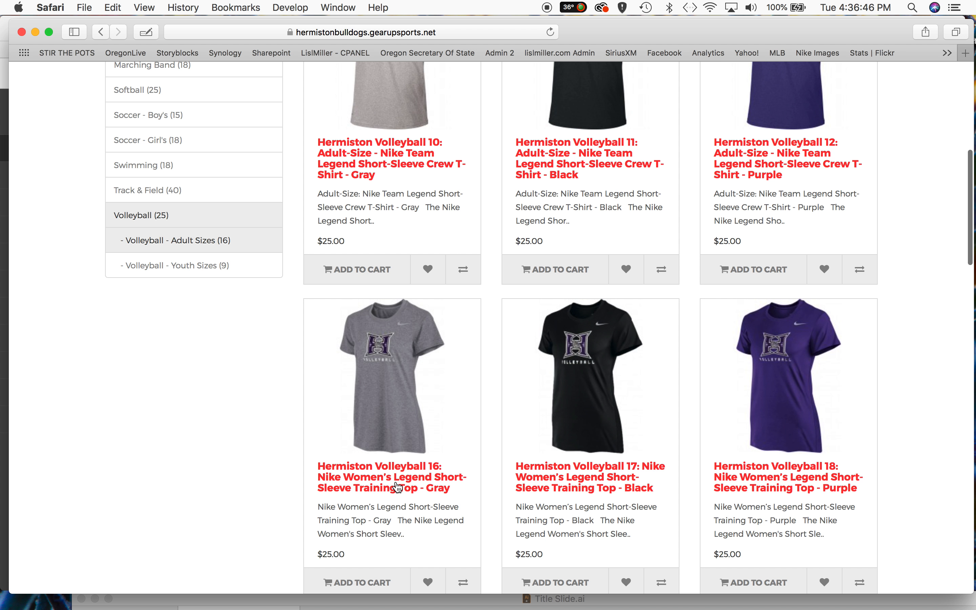
Step: Open the product page of the gray Hermiston Volleyball 10 adult-size Nike Team Legend Short-Sleeve Crew T-Shirt
{"action": "scroll", "coordinate": [422, 436], "scroll_direction": "up", "scroll_amount": 5}
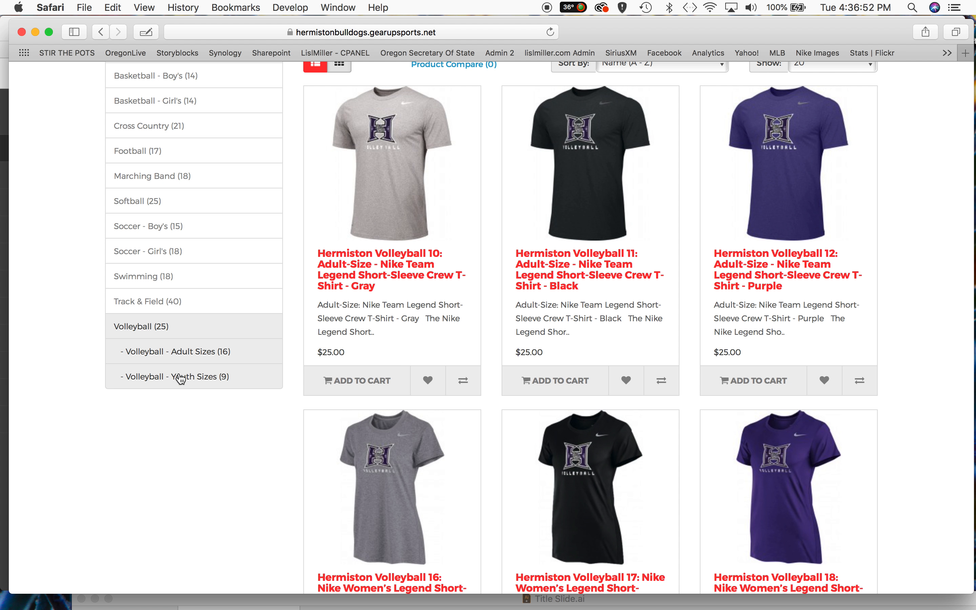
{"action": "scroll", "coordinate": [473, 271], "scroll_direction": "up", "scroll_amount": 1}
{"action": "scroll", "coordinate": [475, 273], "scroll_direction": "up", "scroll_amount": 4}
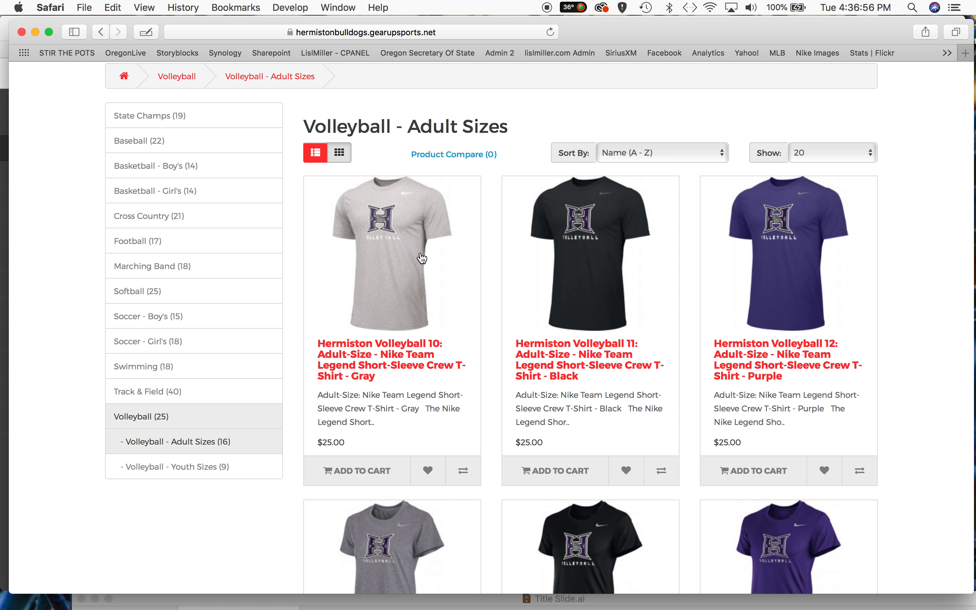
{"action": "left_click", "coordinate": [392, 250]}
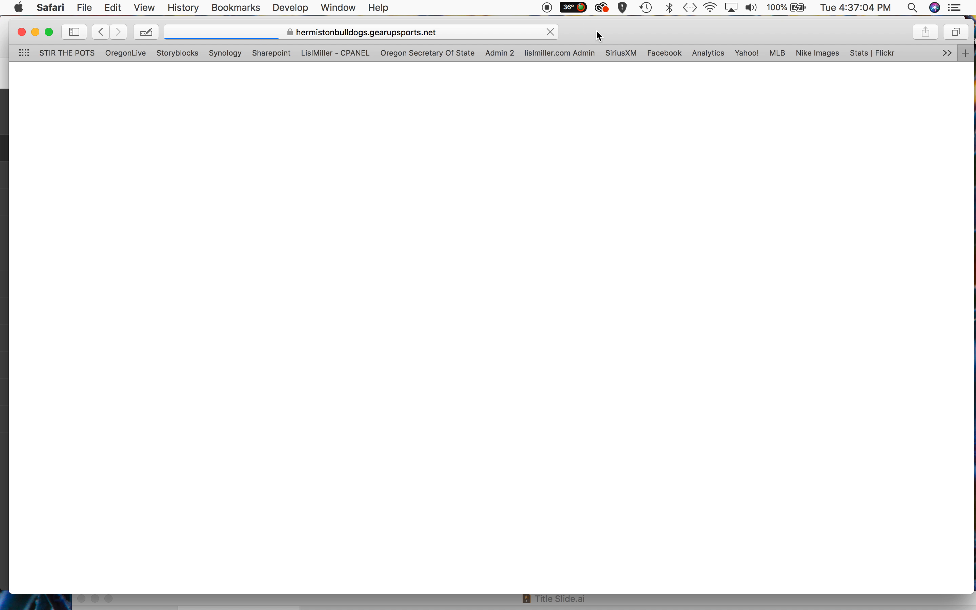
Step: Close the Hermiston store window and bring the Menlo Park store window into view
{"action": "left_click", "coordinate": [22, 35]}
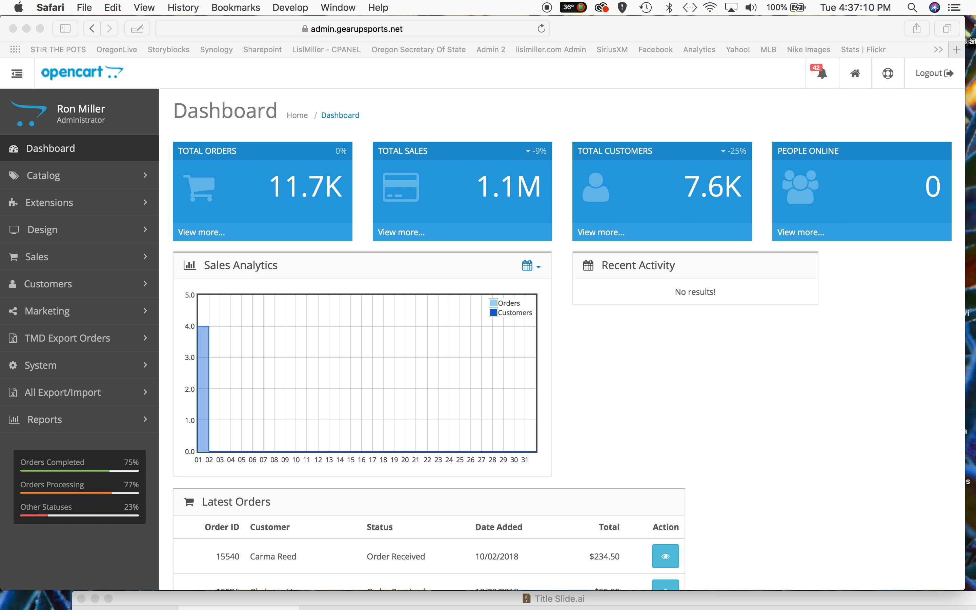
{"action": "left_click_drag", "start_coordinate": [626, 0], "coordinate": [624, 38]}
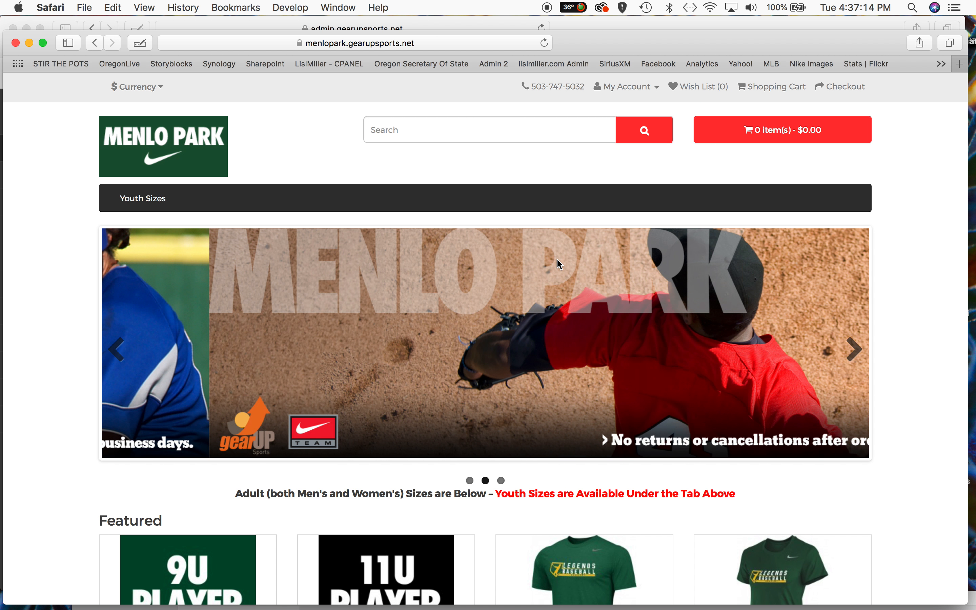
Step: Examine the Menlo Park store home page, from its banner and size notice through the featured player packs, apparel, pants and backpack
{"action": "scroll", "coordinate": [379, 307], "scroll_direction": "down", "scroll_amount": 6}
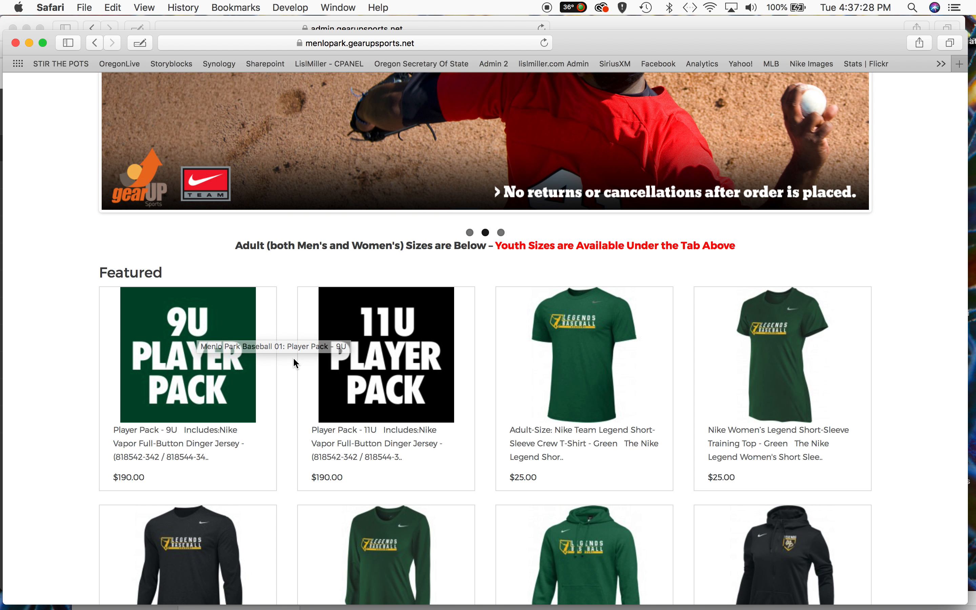
{"action": "scroll", "coordinate": [294, 359], "scroll_direction": "down", "scroll_amount": 3}
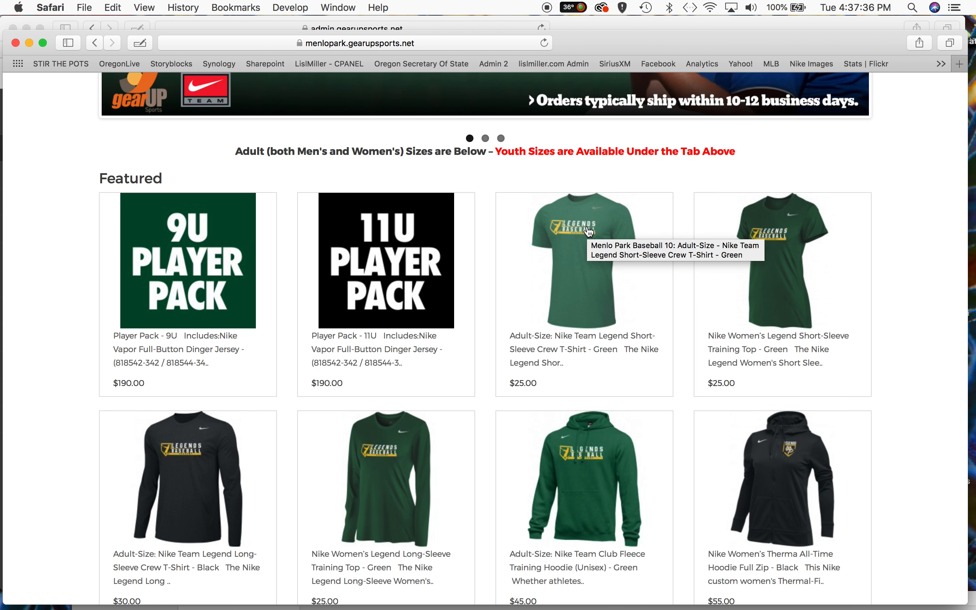
{"action": "scroll", "coordinate": [593, 230], "scroll_direction": "down", "scroll_amount": 3}
{"action": "scroll", "coordinate": [587, 176], "scroll_direction": "down", "scroll_amount": 3}
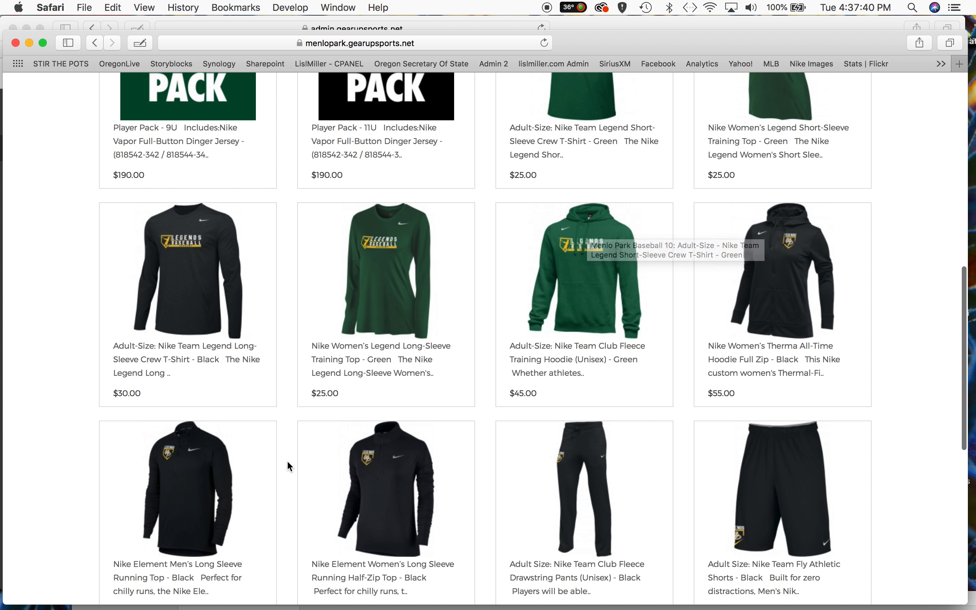
{"action": "scroll", "coordinate": [601, 297], "scroll_direction": "up", "scroll_amount": 3}
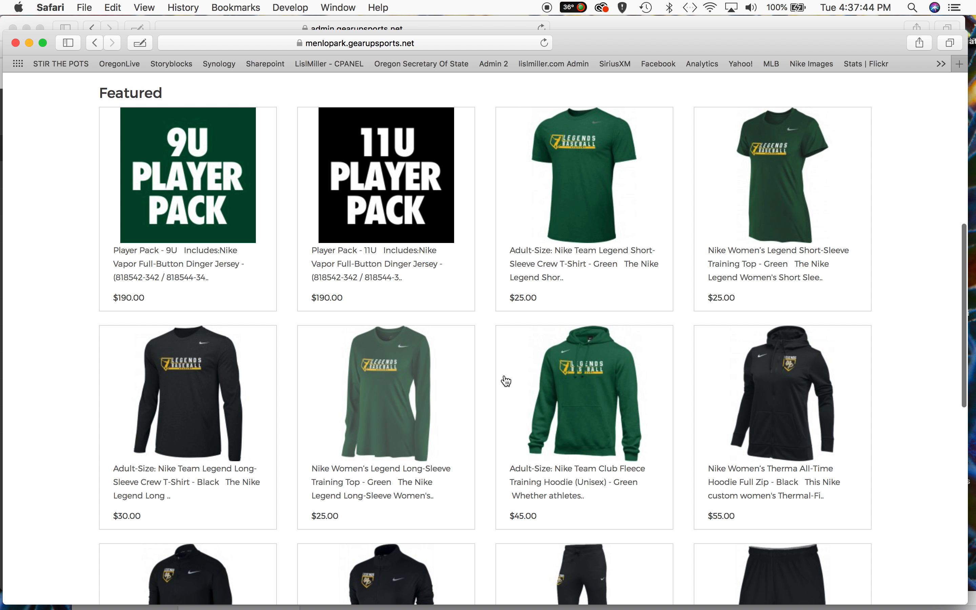
{"action": "scroll", "coordinate": [663, 375], "scroll_direction": "down", "scroll_amount": 5}
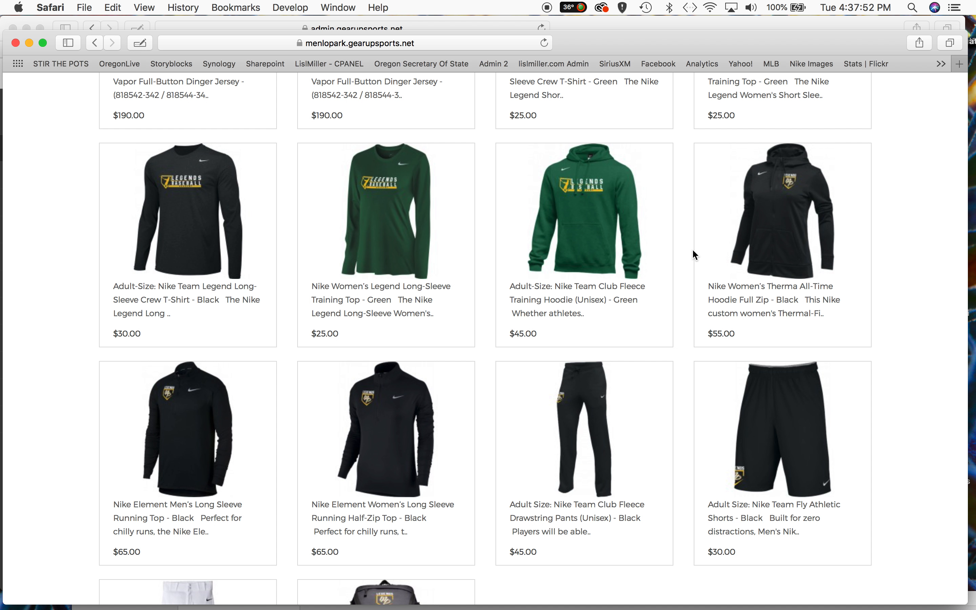
{"action": "scroll", "coordinate": [692, 254], "scroll_direction": "down", "scroll_amount": 5}
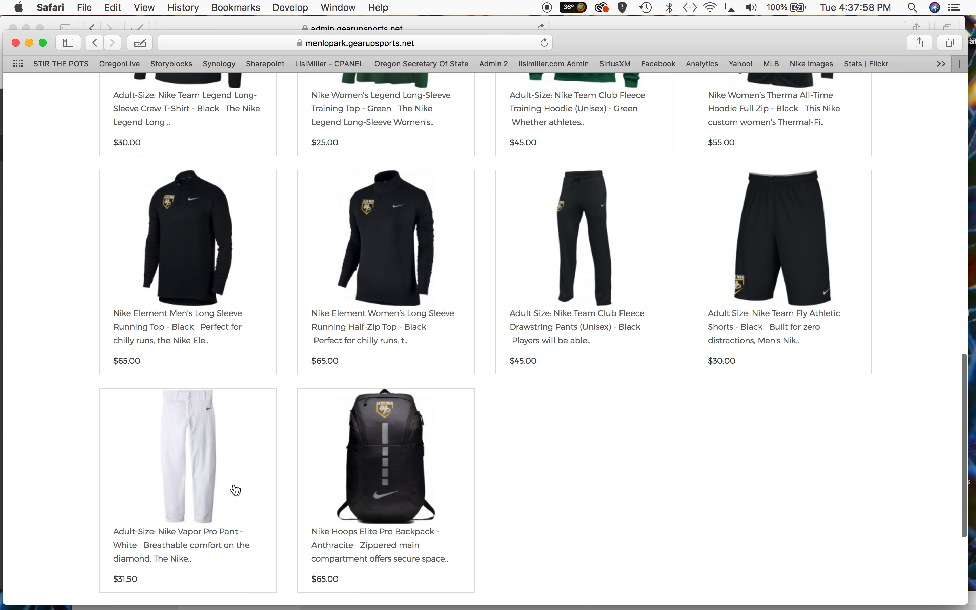
{"action": "scroll", "coordinate": [427, 478], "scroll_direction": "down", "scroll_amount": 5}
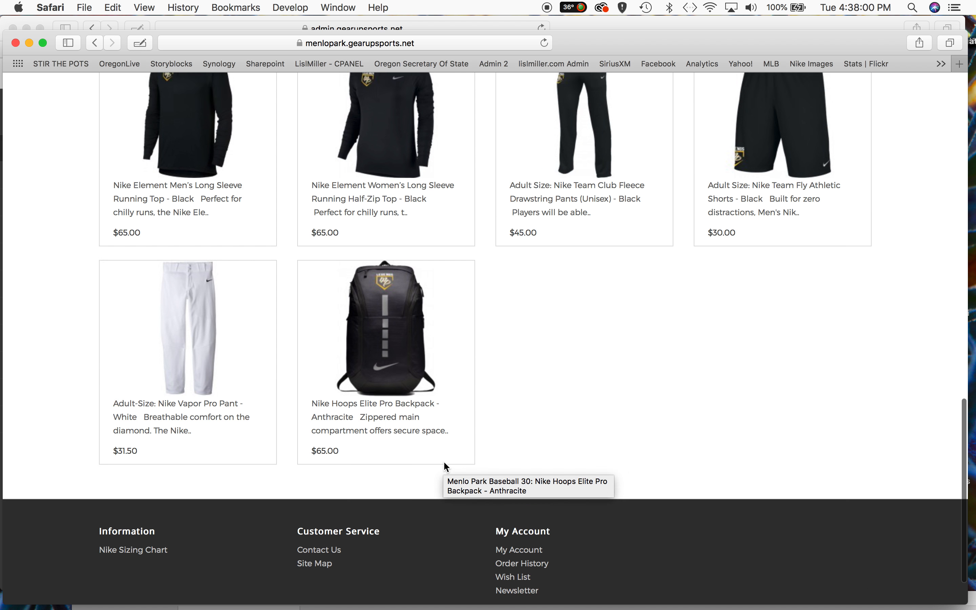
{"action": "scroll", "coordinate": [443, 463], "scroll_direction": "up", "scroll_amount": 20}
{"action": "scroll", "coordinate": [443, 464], "scroll_direction": "up", "scroll_amount": 3}
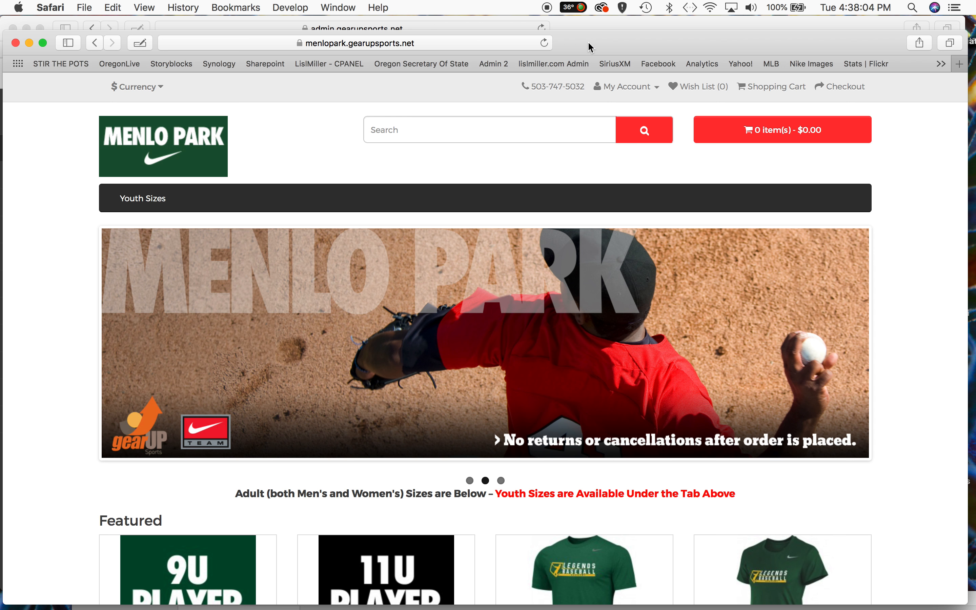
Step: Dismiss the Menlo Park store window to return to the OpenCart admin dashboard
{"action": "left_click_drag", "start_coordinate": [590, 47], "coordinate": [606, 49]}
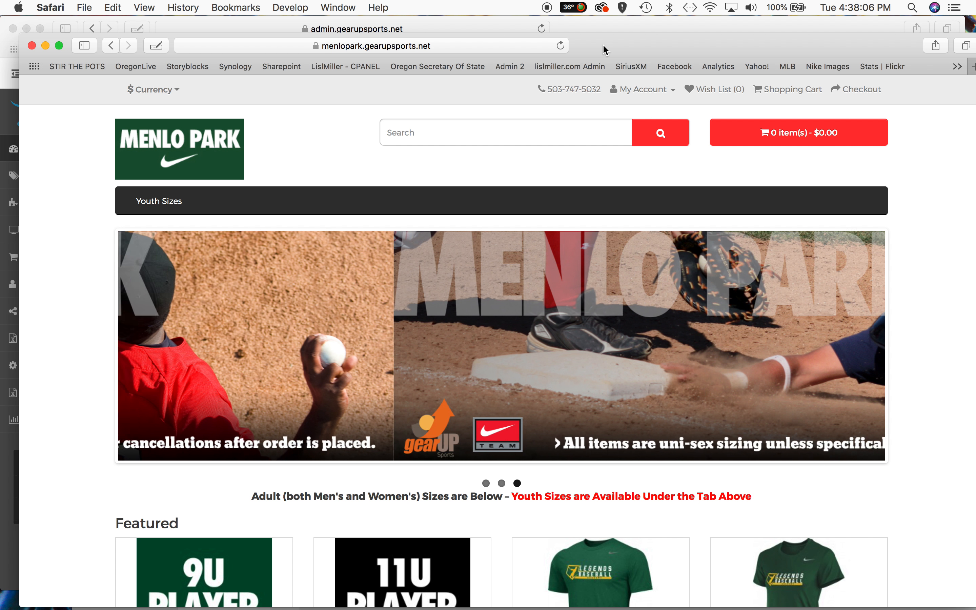
{"action": "left_click_drag", "start_coordinate": [604, 49], "coordinate": [596, 32]}
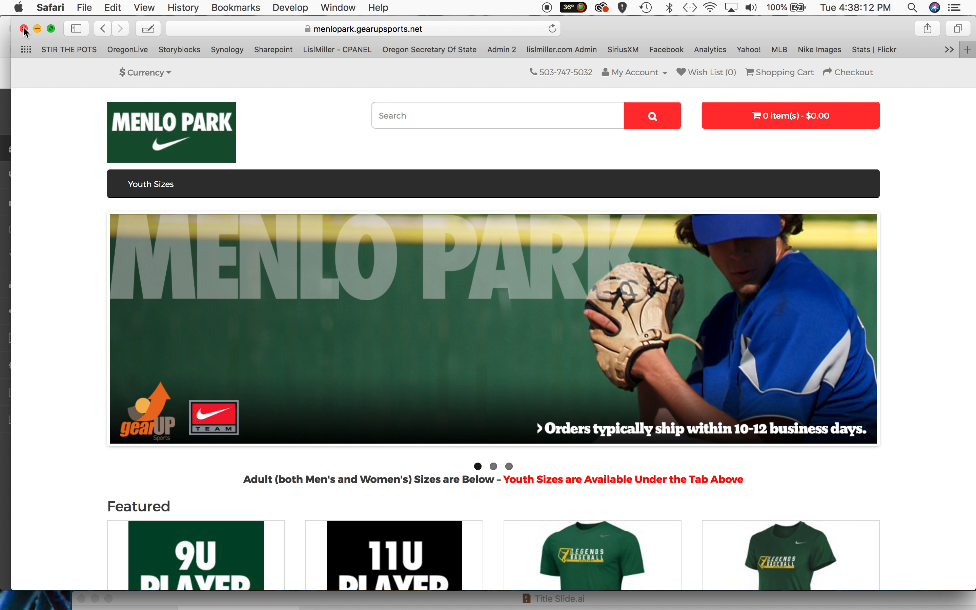
{"action": "left_click_drag", "start_coordinate": [600, 24], "coordinate": [617, 0]}
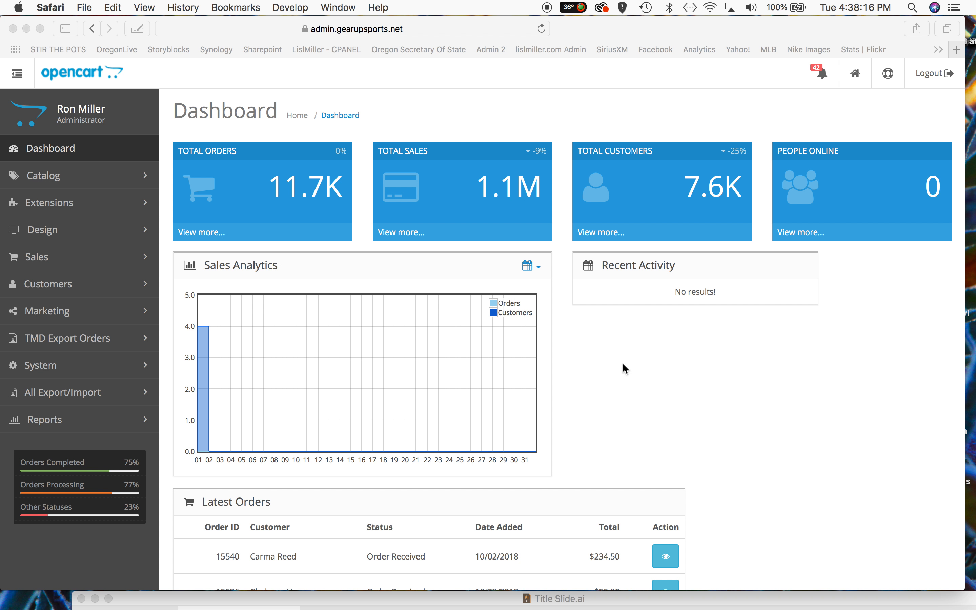
Step: Open the catalog's product list in the store administration
{"action": "left_click", "coordinate": [491, 104]}
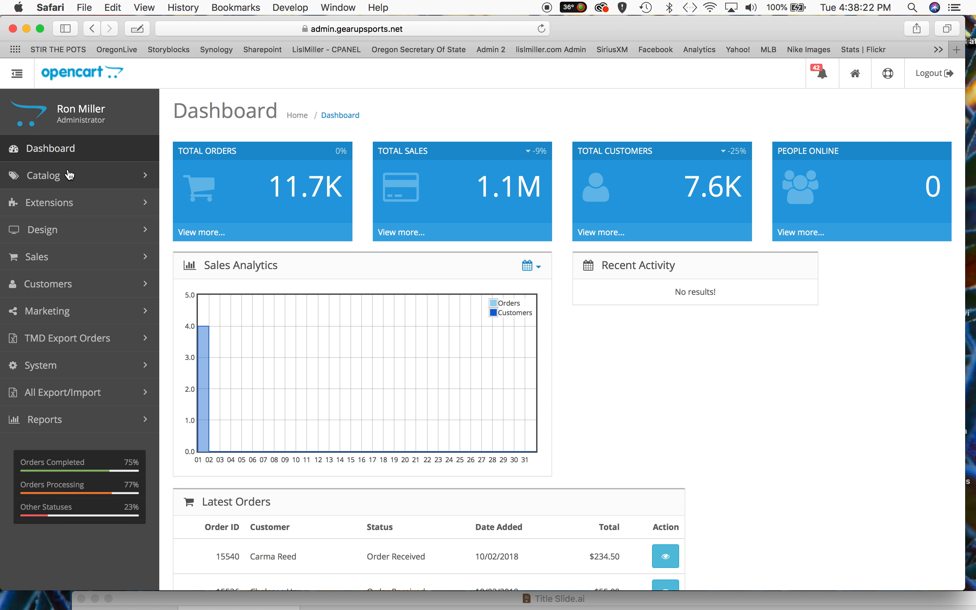
{"action": "left_click", "coordinate": [44, 176]}
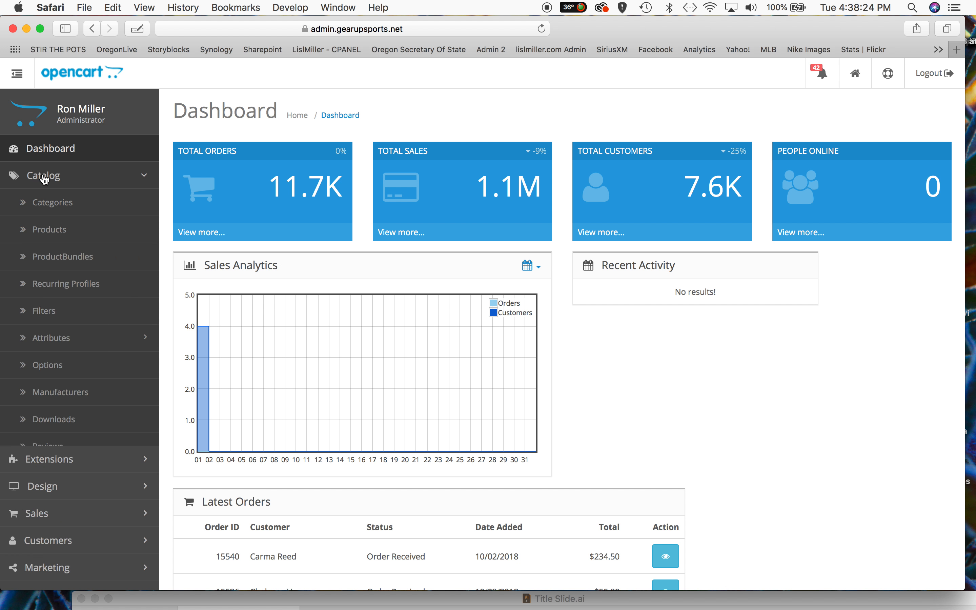
{"action": "left_click", "coordinate": [56, 233]}
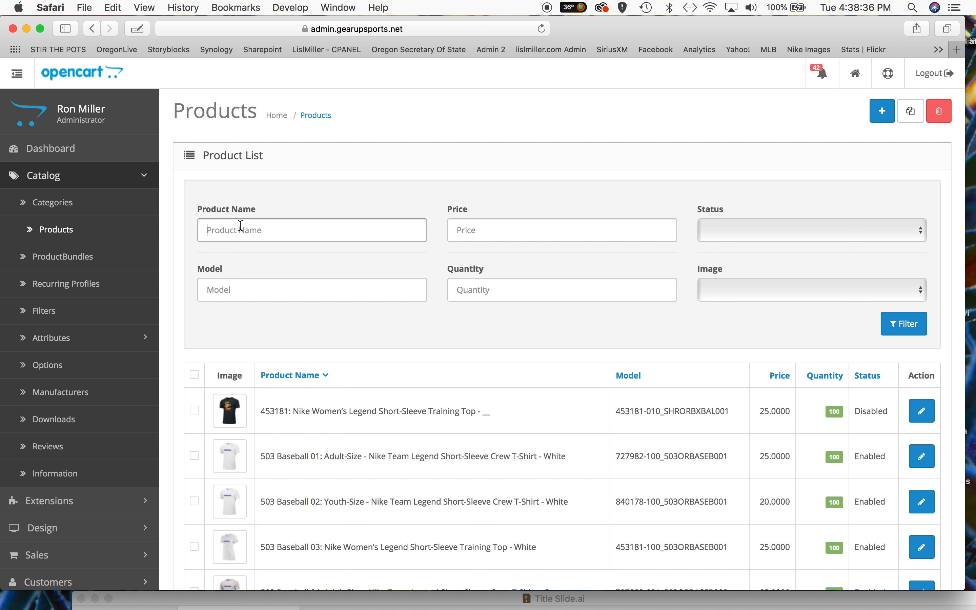
Step: Filter the product list by the product name "Menlo"
{"action": "type", "text": "Menlo"}
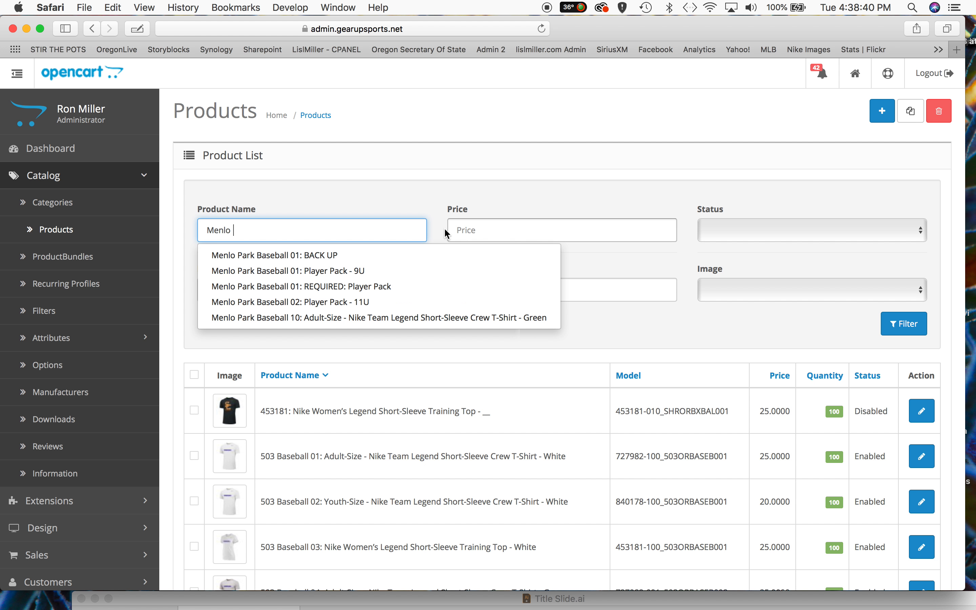
{"action": "left_click", "coordinate": [236, 222]}
{"action": "left_click", "coordinate": [266, 226]}
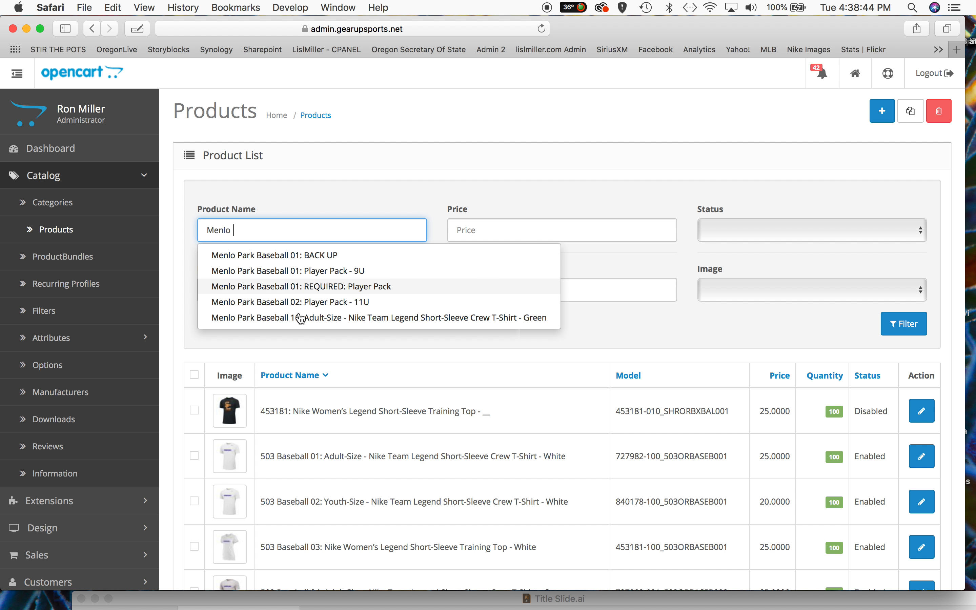
{"action": "left_click", "coordinate": [905, 327]}
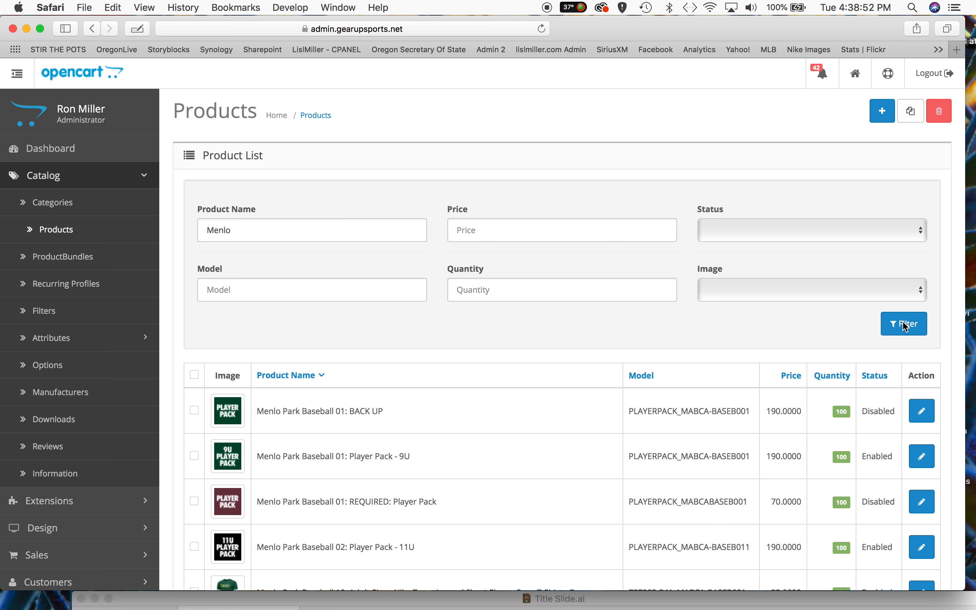
Step: Examine the filtered Menlo Park products down to the page count, with their names, models, prices and enabled or disabled statuses
{"action": "scroll", "coordinate": [905, 326], "scroll_direction": "down", "scroll_amount": 5}
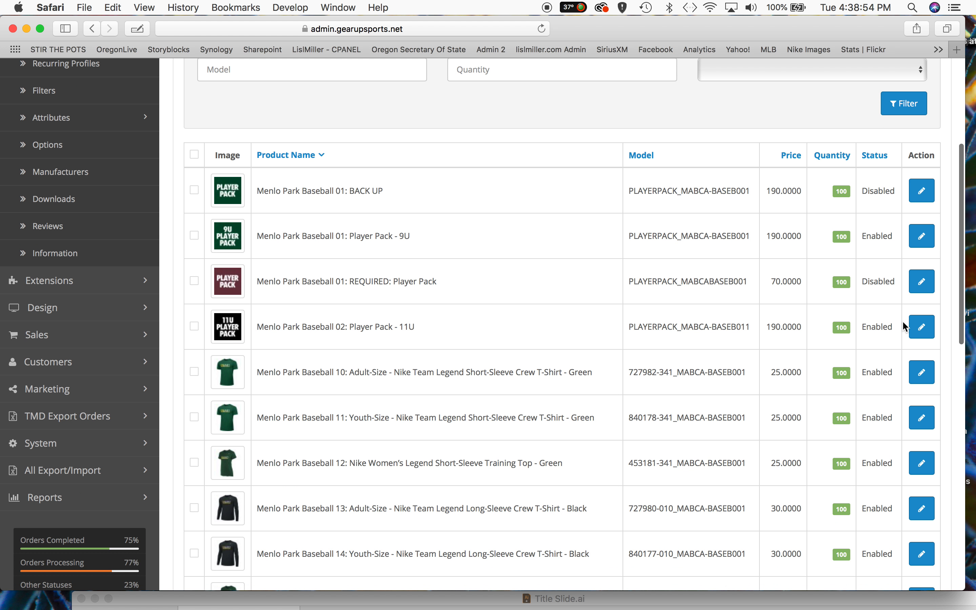
{"action": "scroll", "coordinate": [905, 326], "scroll_direction": "down", "scroll_amount": 4}
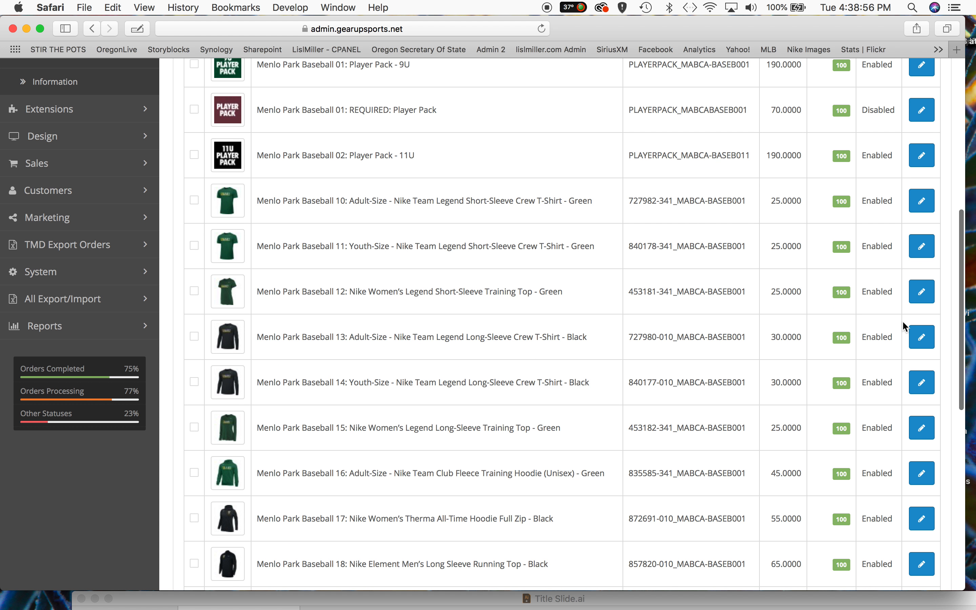
{"action": "scroll", "coordinate": [901, 320], "scroll_direction": "down", "scroll_amount": 3}
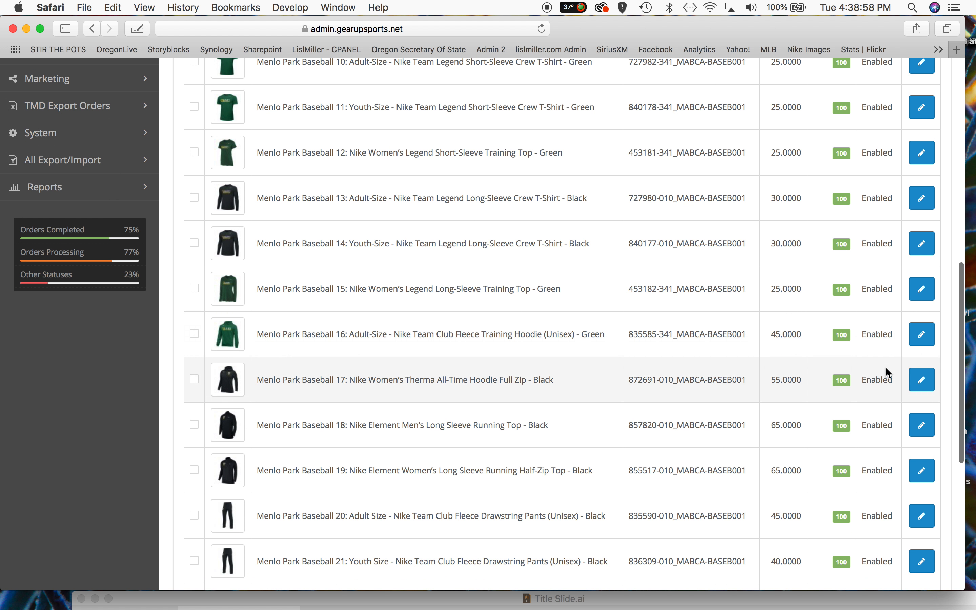
{"action": "scroll", "coordinate": [885, 366], "scroll_direction": "down", "scroll_amount": 2}
{"action": "scroll", "coordinate": [686, 419], "scroll_direction": "down", "scroll_amount": 5}
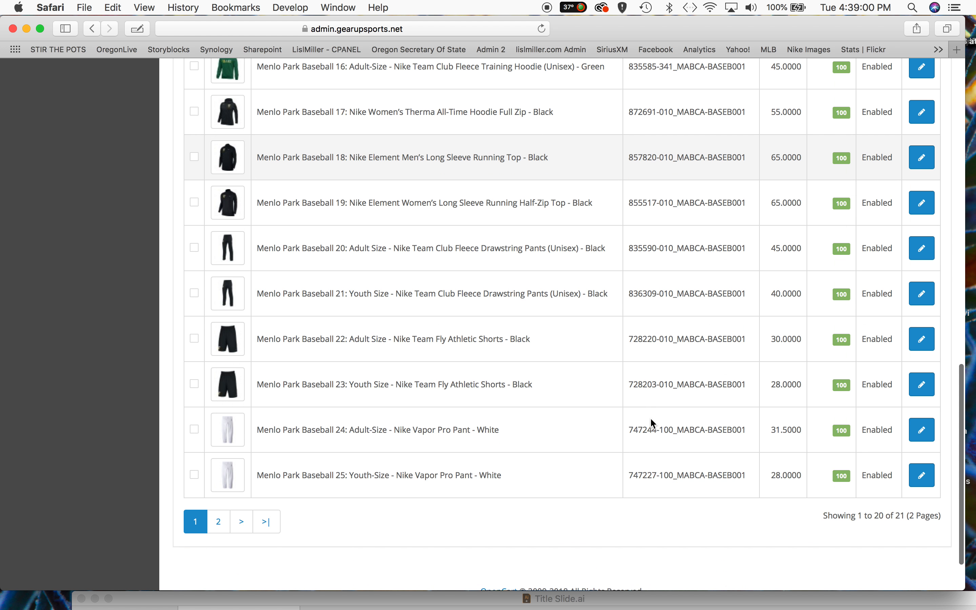
{"action": "scroll", "coordinate": [649, 417], "scroll_direction": "down", "scroll_amount": 1}
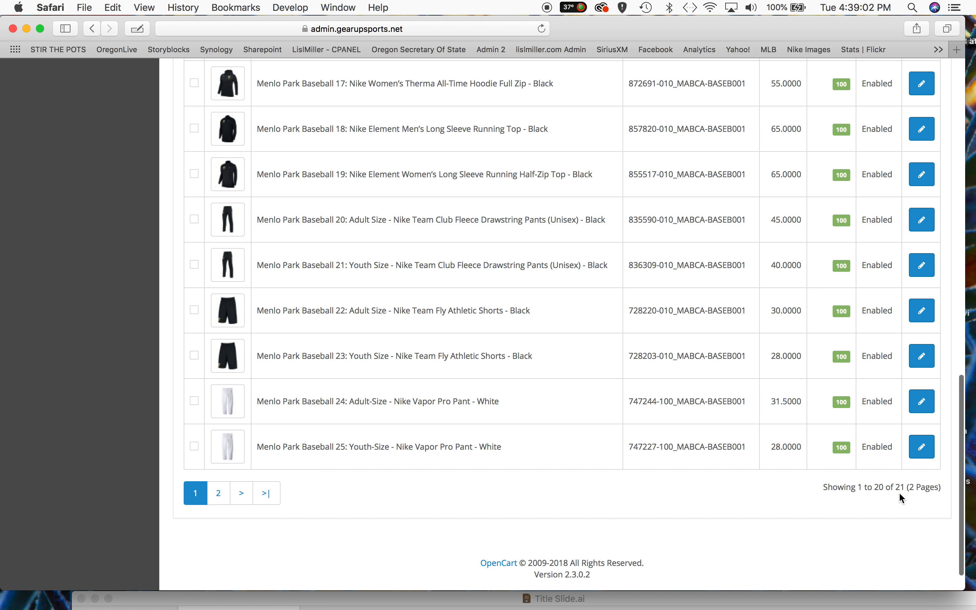
{"action": "scroll", "coordinate": [632, 271], "scroll_direction": "up", "scroll_amount": 1}
{"action": "scroll", "coordinate": [632, 271], "scroll_direction": "up", "scroll_amount": 10}
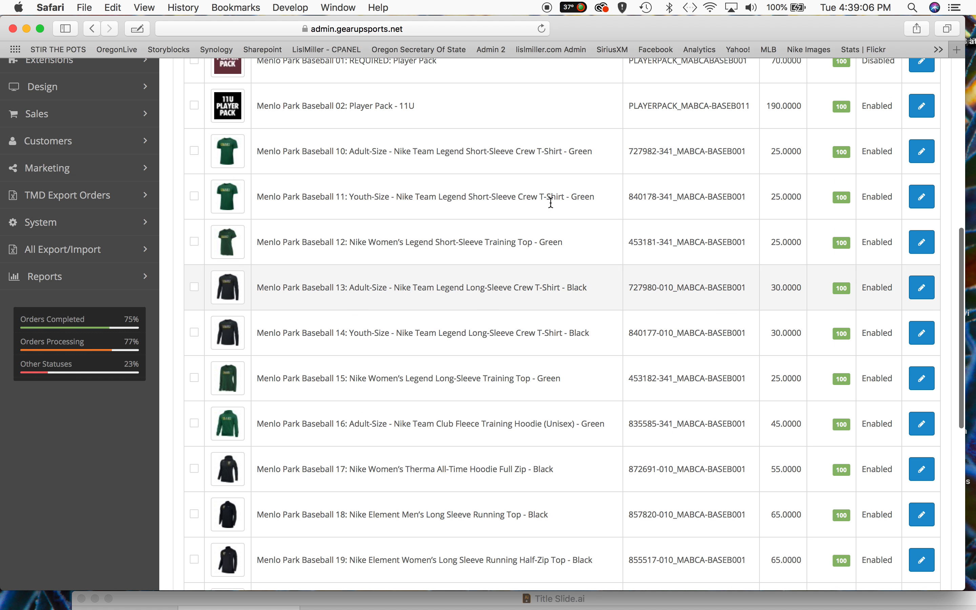
{"action": "scroll", "coordinate": [535, 201], "scroll_direction": "up", "scroll_amount": 7}
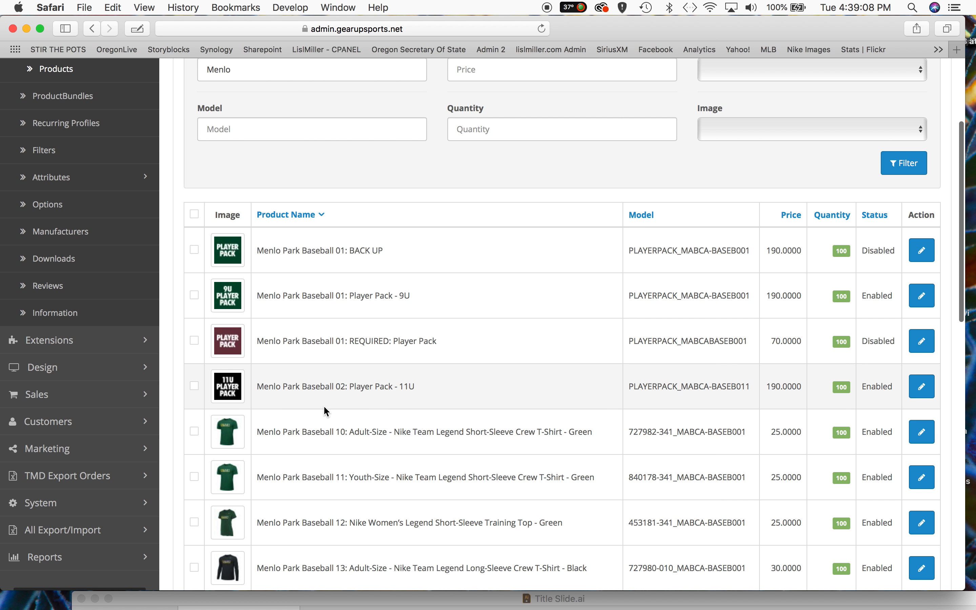
Step: Examine how the Menlo Park Baseball product names are numbered and ordered across adult, youth and women's items
{"action": "scroll", "coordinate": [344, 425], "scroll_direction": "down", "scroll_amount": 6}
{"action": "scroll", "coordinate": [346, 430], "scroll_direction": "down", "scroll_amount": 1}
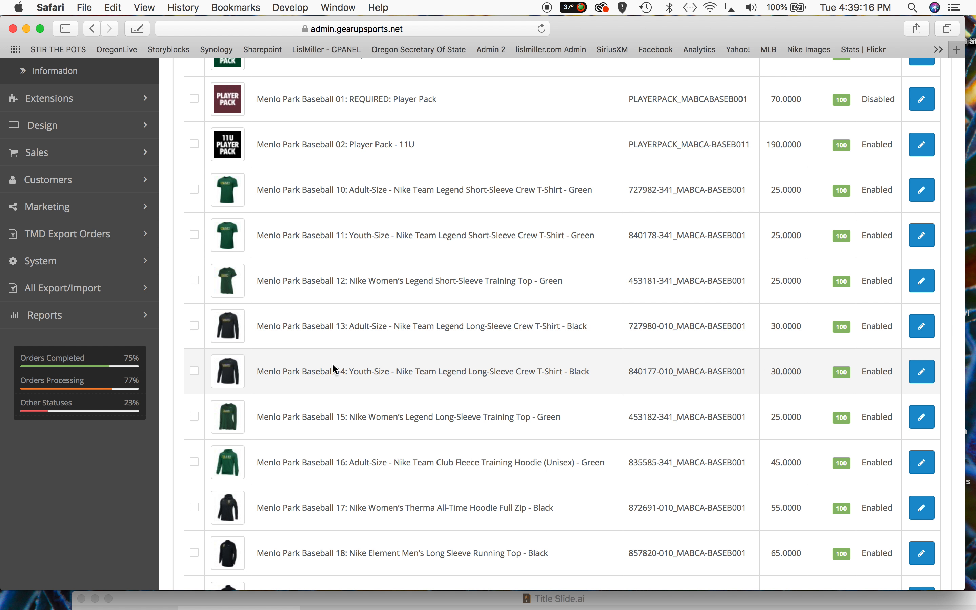
{"action": "scroll", "coordinate": [341, 533], "scroll_direction": "down", "scroll_amount": 3}
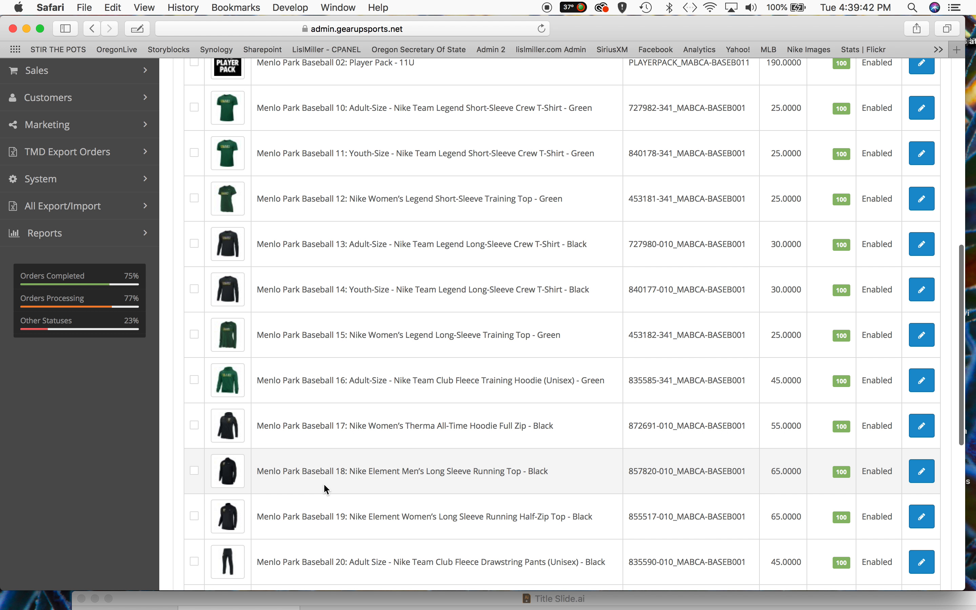
{"action": "scroll", "coordinate": [325, 484], "scroll_direction": "down", "scroll_amount": 1}
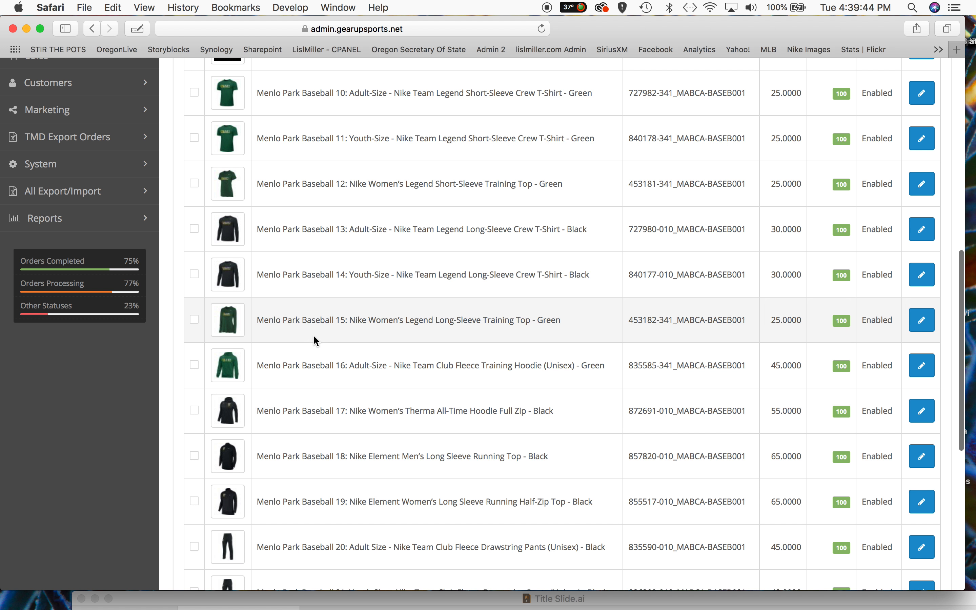
{"action": "scroll", "coordinate": [313, 334], "scroll_direction": "up", "scroll_amount": 3}
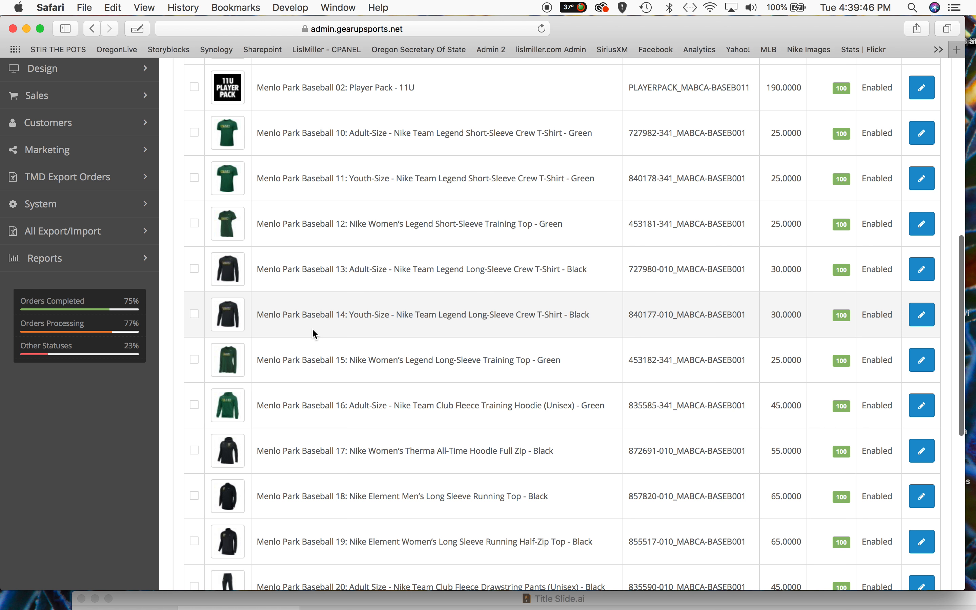
{"action": "scroll", "coordinate": [314, 333], "scroll_direction": "down", "scroll_amount": 2}
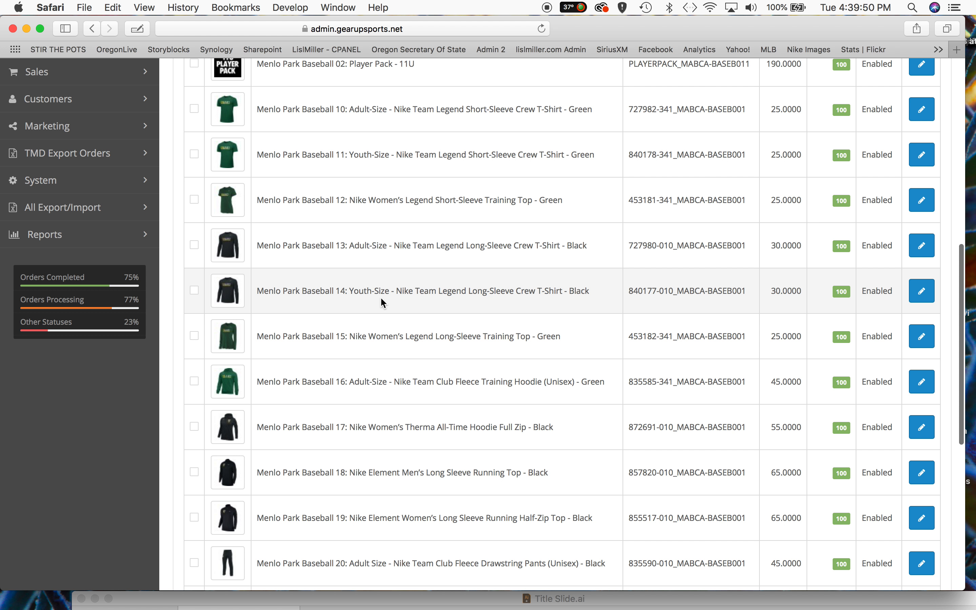
{"action": "scroll", "coordinate": [409, 294], "scroll_direction": "down", "scroll_amount": 1}
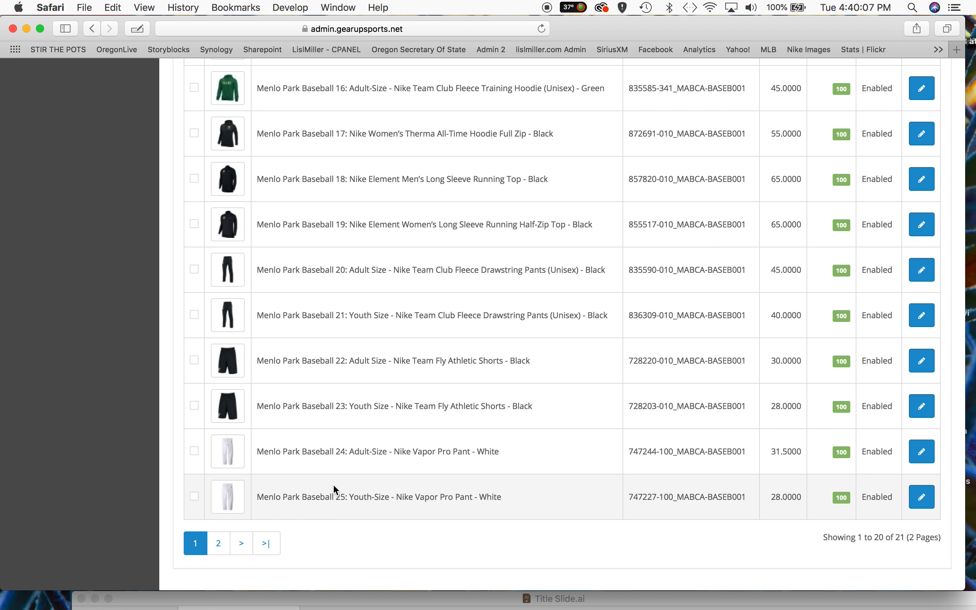
{"action": "scroll", "coordinate": [350, 350], "scroll_direction": "up", "scroll_amount": 5}
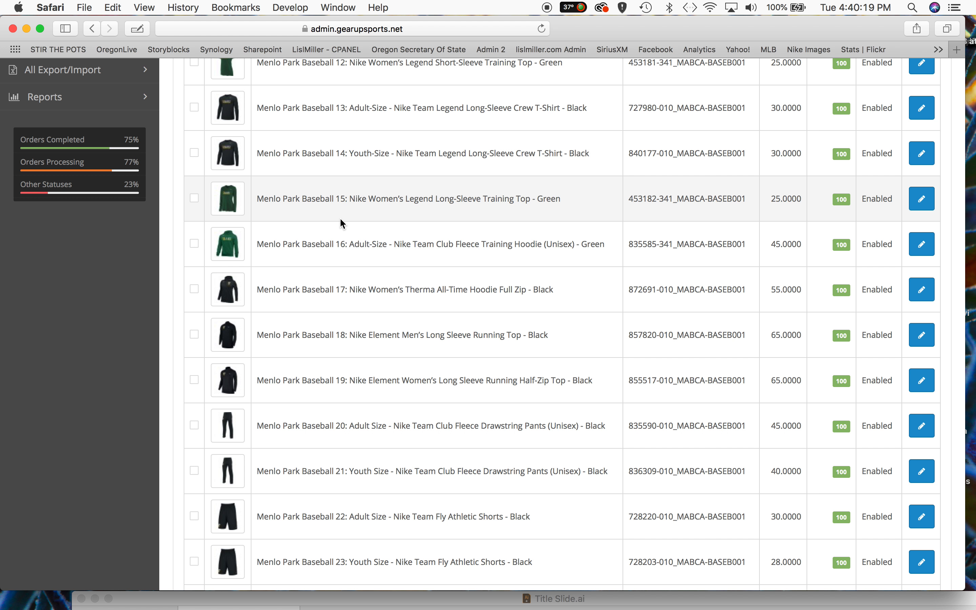
{"action": "scroll", "coordinate": [377, 216], "scroll_direction": "up", "scroll_amount": 5}
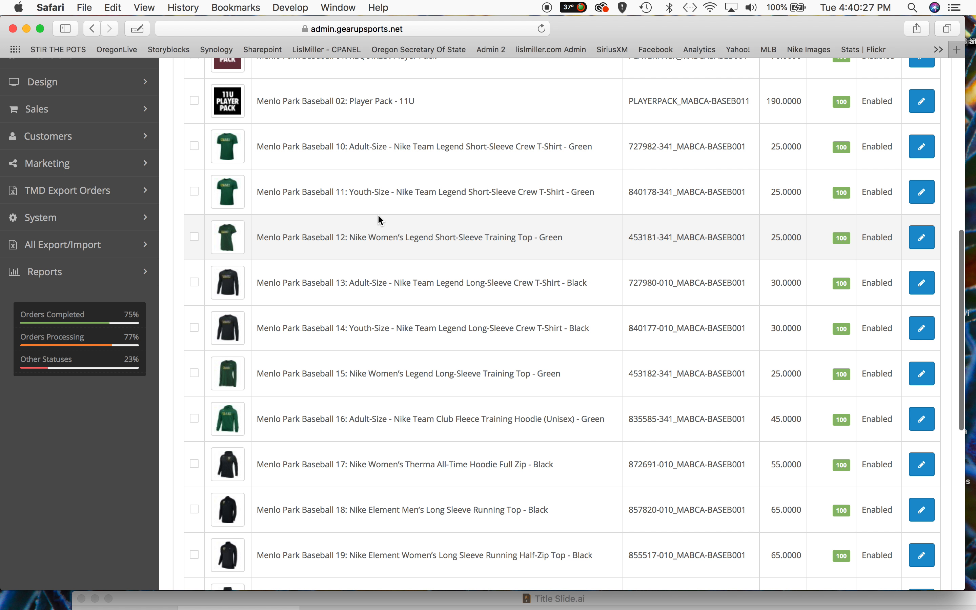
{"action": "scroll", "coordinate": [379, 218], "scroll_direction": "down", "scroll_amount": 2}
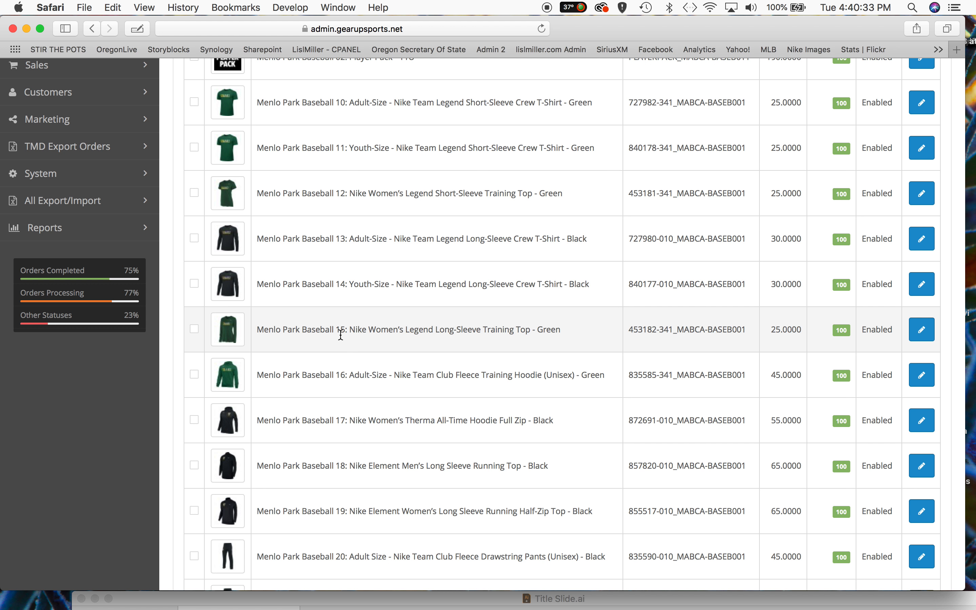
Step: Review the Menlo Park Baseball items numbered 12 through 25 down to the page end and back up to the player packs
{"action": "scroll", "coordinate": [341, 334], "scroll_direction": "down", "scroll_amount": 5}
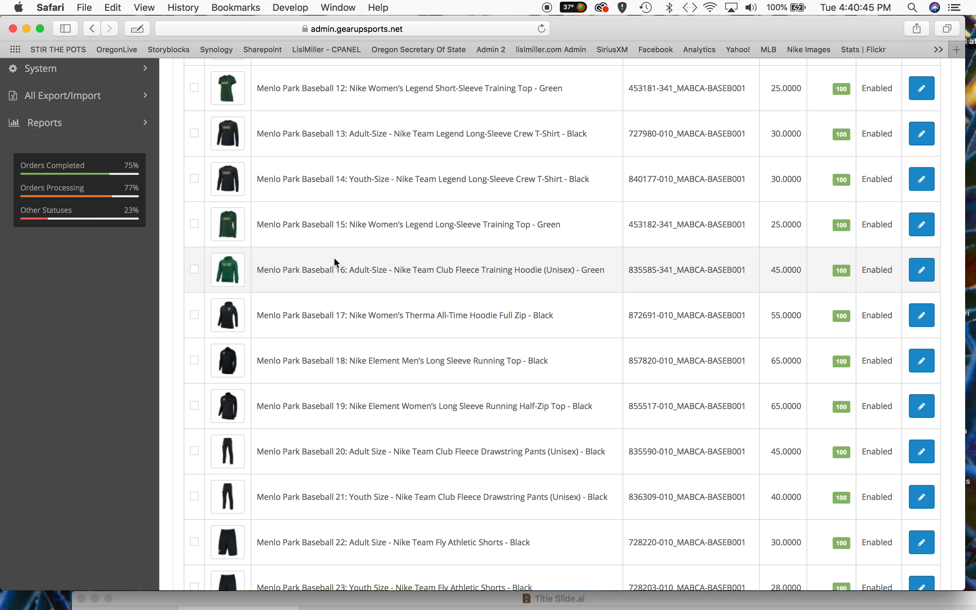
{"action": "scroll", "coordinate": [340, 214], "scroll_direction": "down", "scroll_amount": 5}
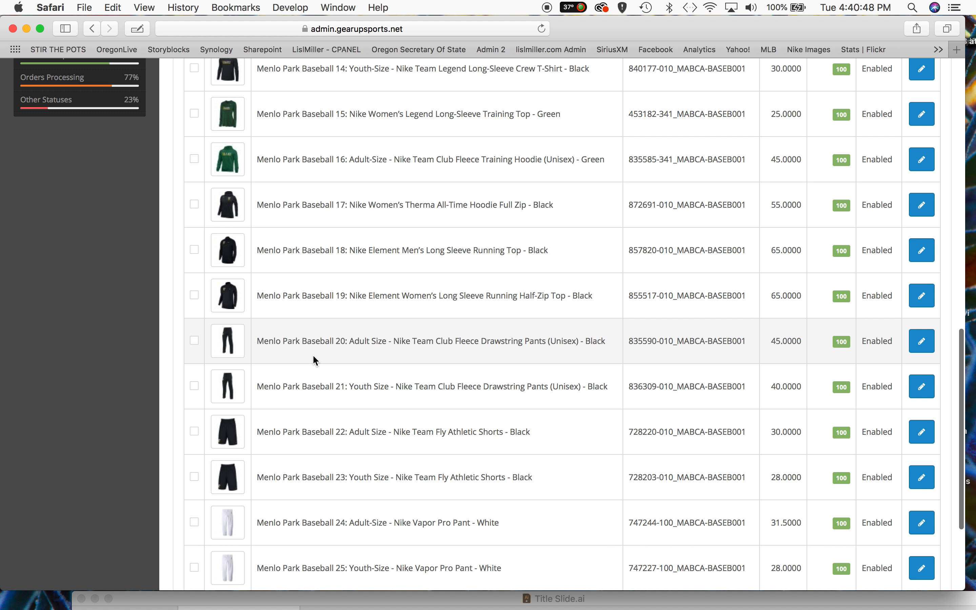
{"action": "scroll", "coordinate": [313, 356], "scroll_direction": "down", "scroll_amount": 7}
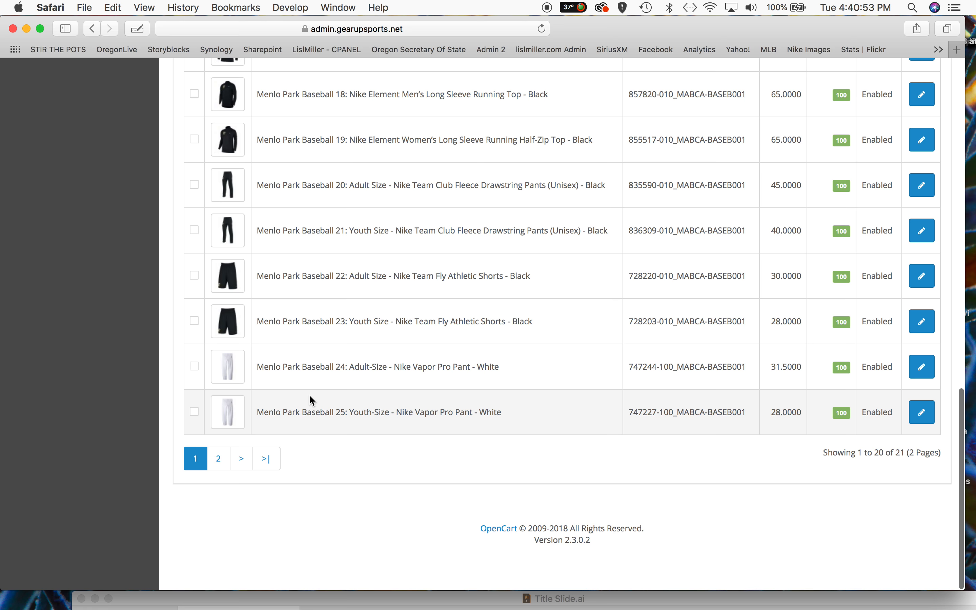
{"action": "scroll", "coordinate": [309, 396], "scroll_direction": "up", "scroll_amount": 8}
{"action": "scroll", "coordinate": [311, 399], "scroll_direction": "up", "scroll_amount": 8}
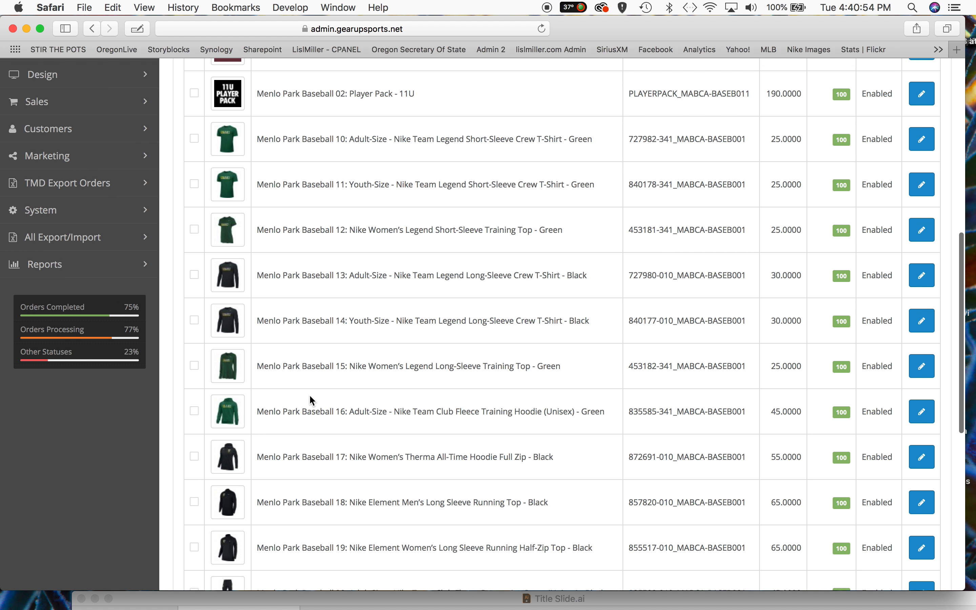
{"action": "scroll", "coordinate": [309, 394], "scroll_direction": "up", "scroll_amount": 5}
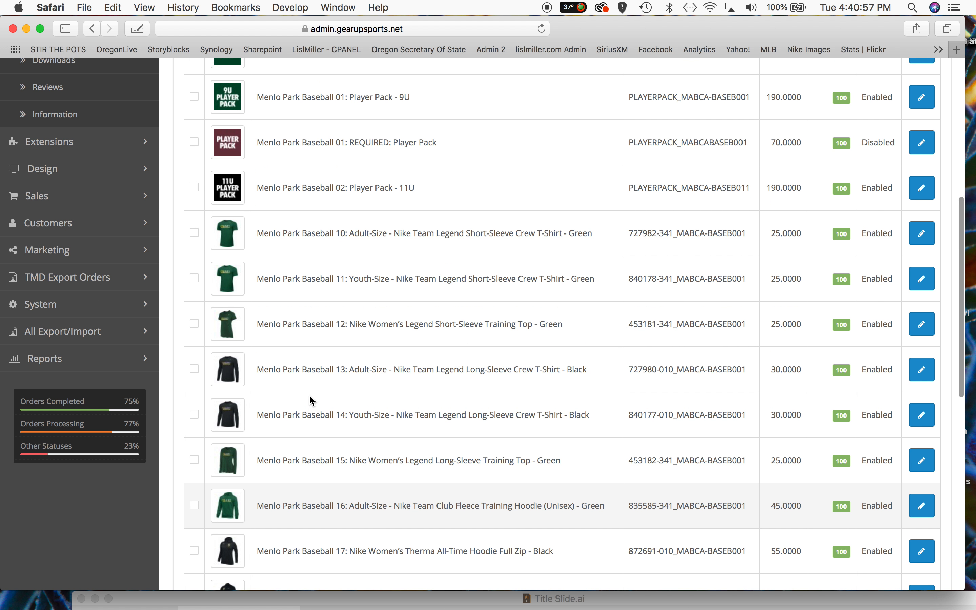
{"action": "scroll", "coordinate": [310, 396], "scroll_direction": "down", "scroll_amount": 3}
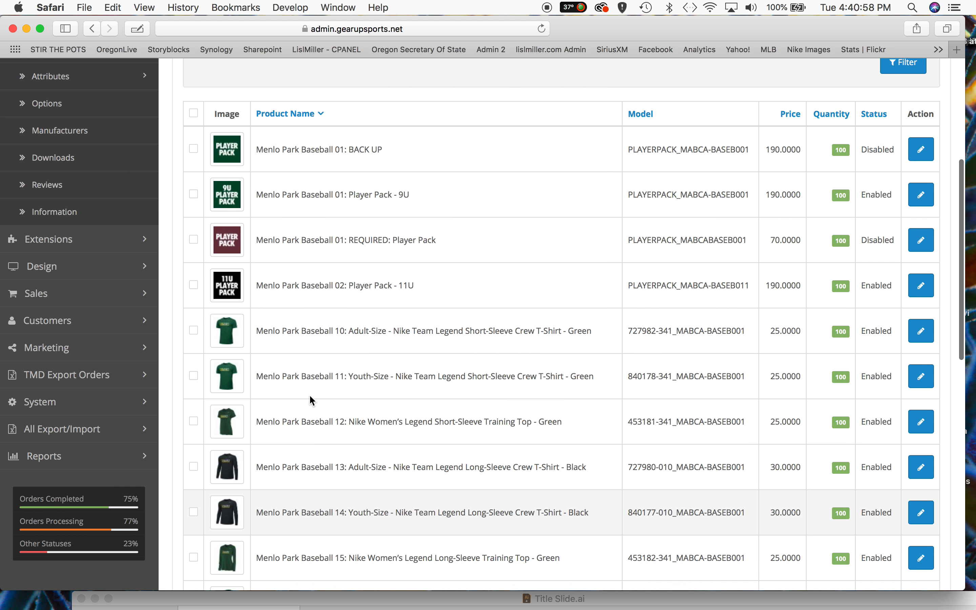
Step: Examine the order of adult, youth and women's Menlo Park items from the player packs to the Nike Vapor Pro pants
{"action": "scroll", "coordinate": [309, 396], "scroll_direction": "down", "scroll_amount": 1}
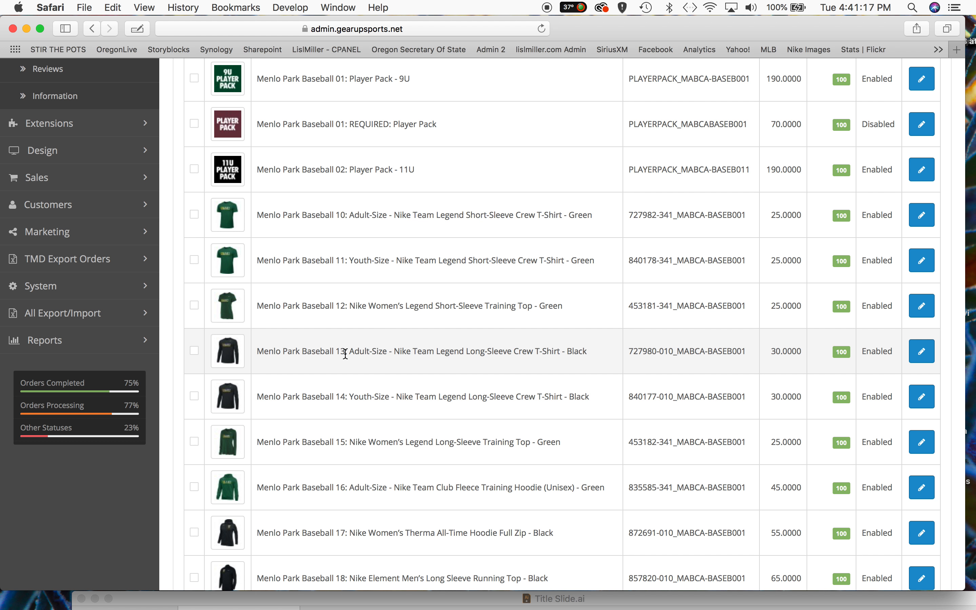
{"action": "scroll", "coordinate": [345, 354], "scroll_direction": "down", "scroll_amount": 2}
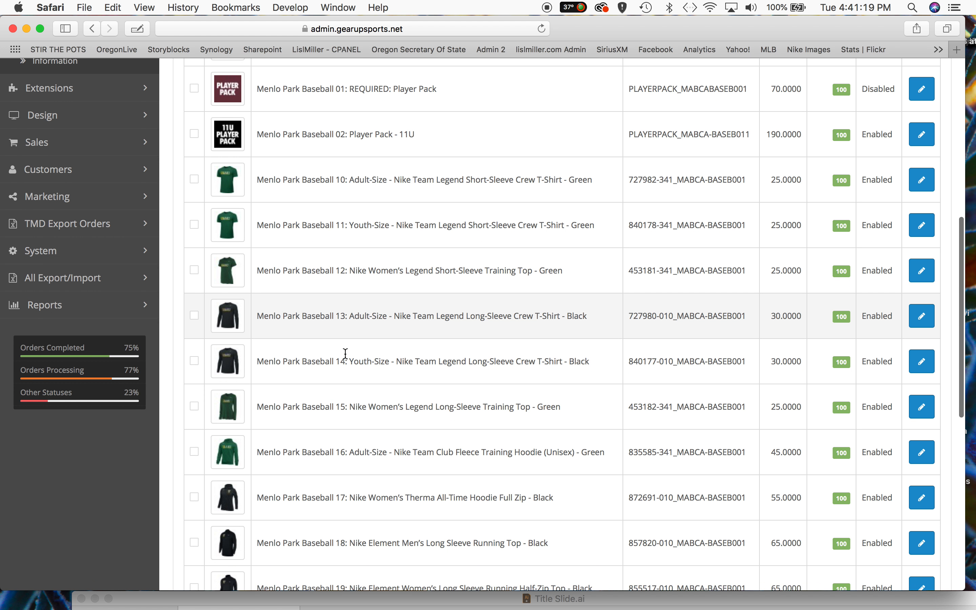
{"action": "scroll", "coordinate": [342, 351], "scroll_direction": "down", "scroll_amount": 5}
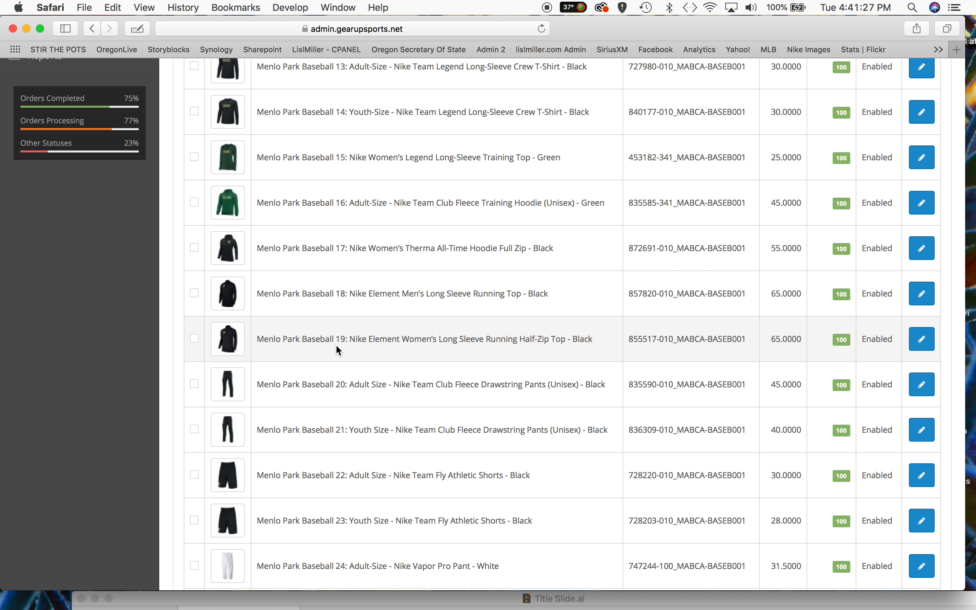
{"action": "scroll", "coordinate": [322, 373], "scroll_direction": "down", "scroll_amount": 2}
{"action": "scroll", "coordinate": [323, 373], "scroll_direction": "down", "scroll_amount": 3}
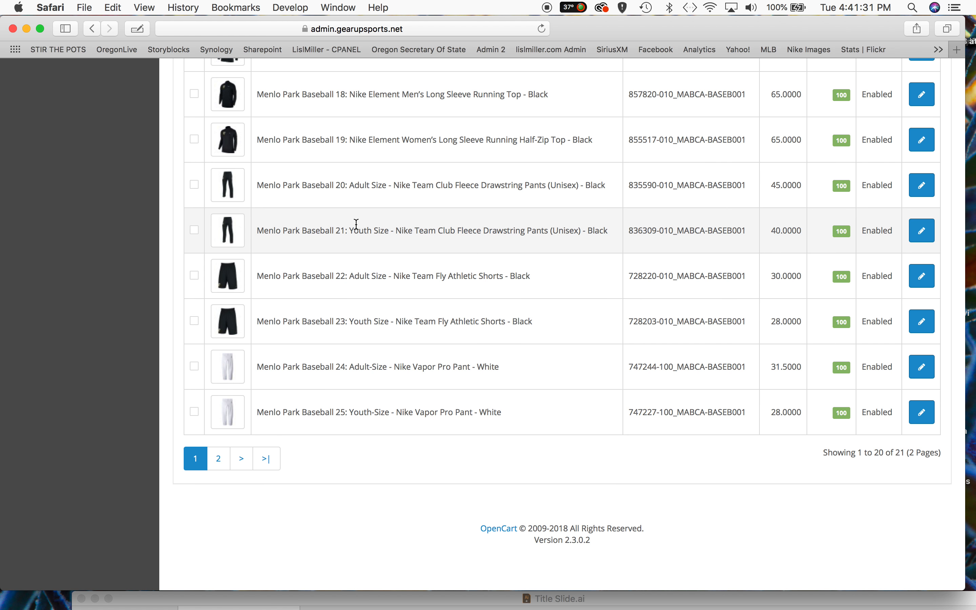
{"action": "scroll", "coordinate": [369, 210], "scroll_direction": "down", "scroll_amount": 1}
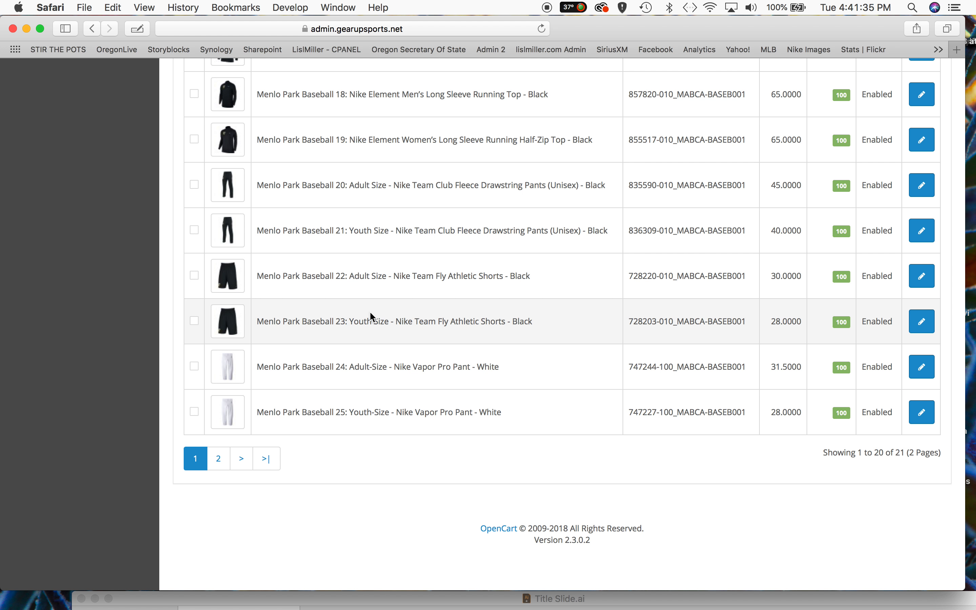
{"action": "scroll", "coordinate": [370, 313], "scroll_direction": "up", "scroll_amount": 7}
{"action": "scroll", "coordinate": [370, 313], "scroll_direction": "up", "scroll_amount": 5}
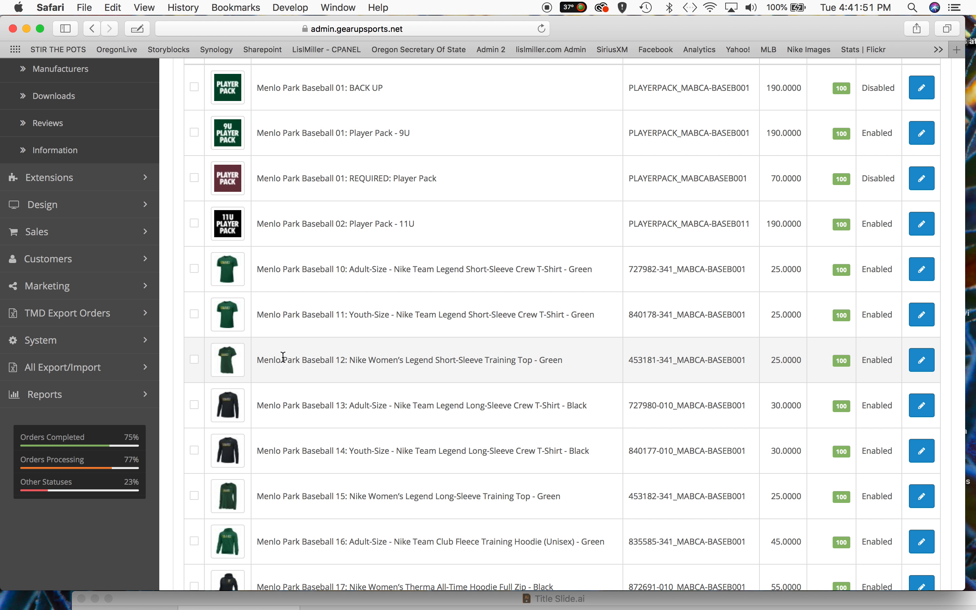
{"action": "scroll", "coordinate": [359, 320], "scroll_direction": "down", "scroll_amount": 5}
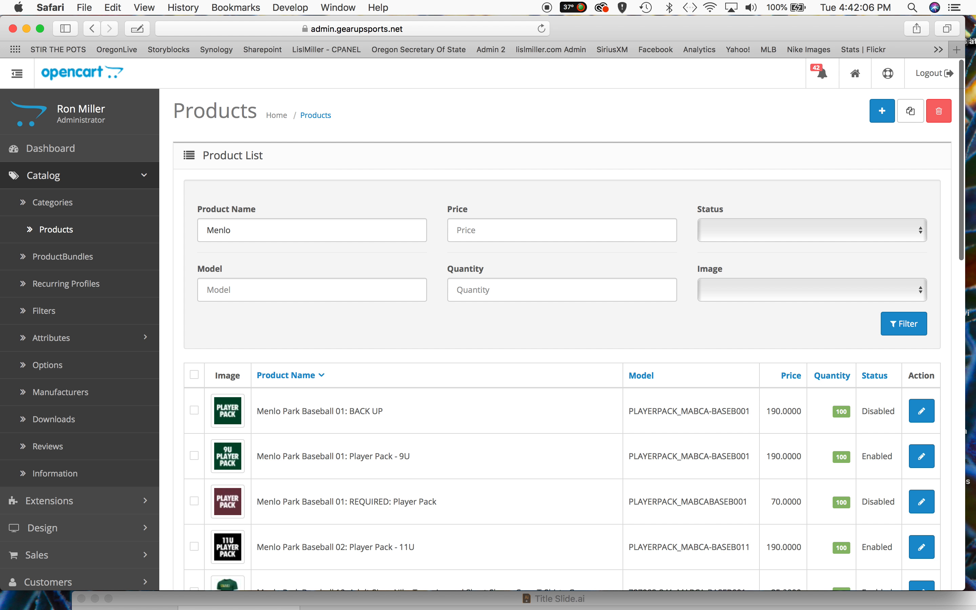
Step: Switch to the Menlo Park storefront and look over the featured adult products on its home page
{"action": "mouse_move", "coordinate": [587, 0]}
{"action": "left_mouse_down"}
{"action": "mouse_move", "coordinate": [635, 0]}
{"action": "mouse_move", "coordinate": [583, 11]}
{"action": "left_mouse_up"}
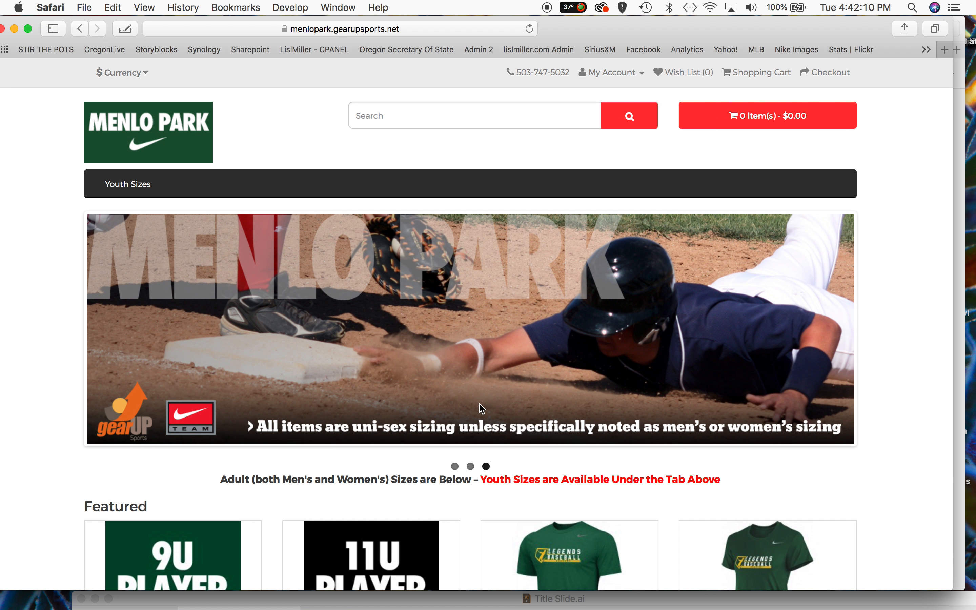
{"action": "scroll", "coordinate": [471, 497], "scroll_direction": "down", "scroll_amount": 18}
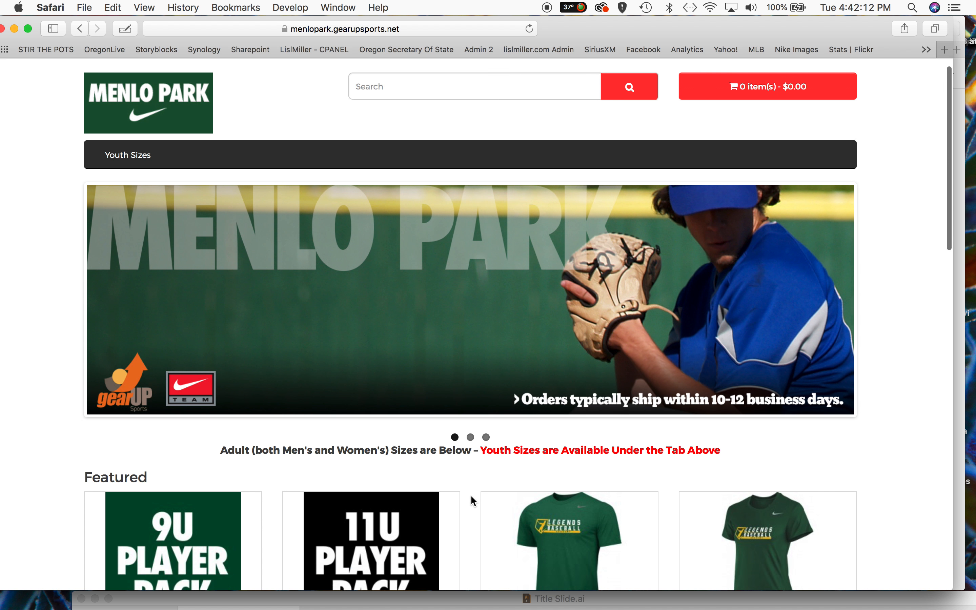
{"action": "scroll", "coordinate": [471, 497], "scroll_direction": "up", "scroll_amount": 18}
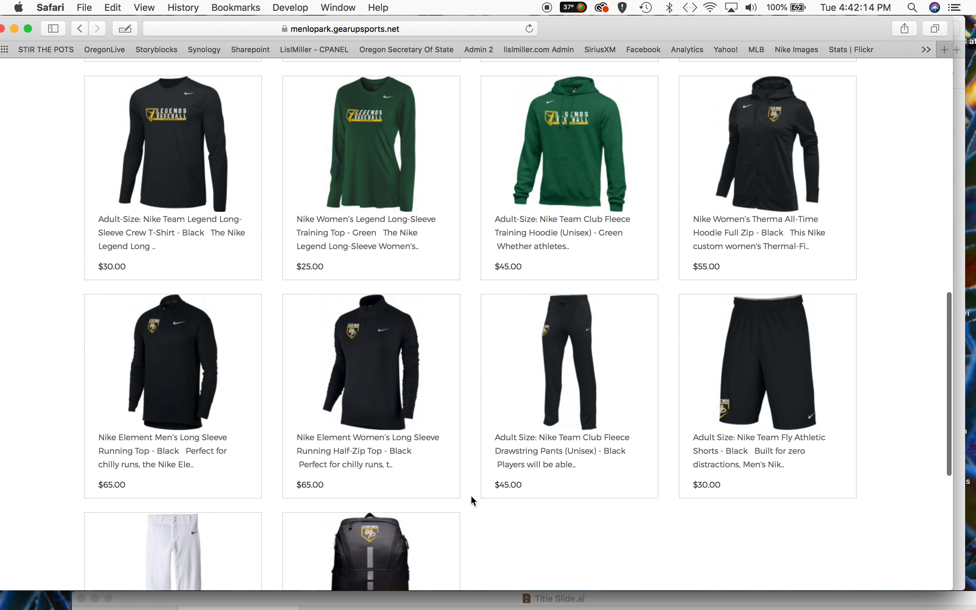
{"action": "scroll", "coordinate": [471, 501], "scroll_direction": "up", "scroll_amount": 3}
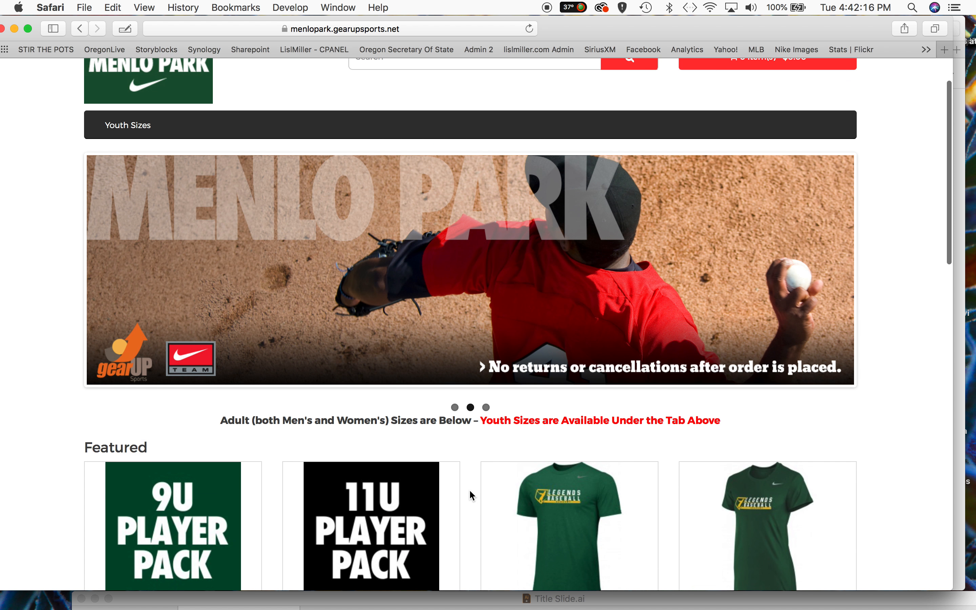
Step: Open the Youth Sizes category and examine how its numbered products are ordered by name
{"action": "left_click", "coordinate": [125, 162]}
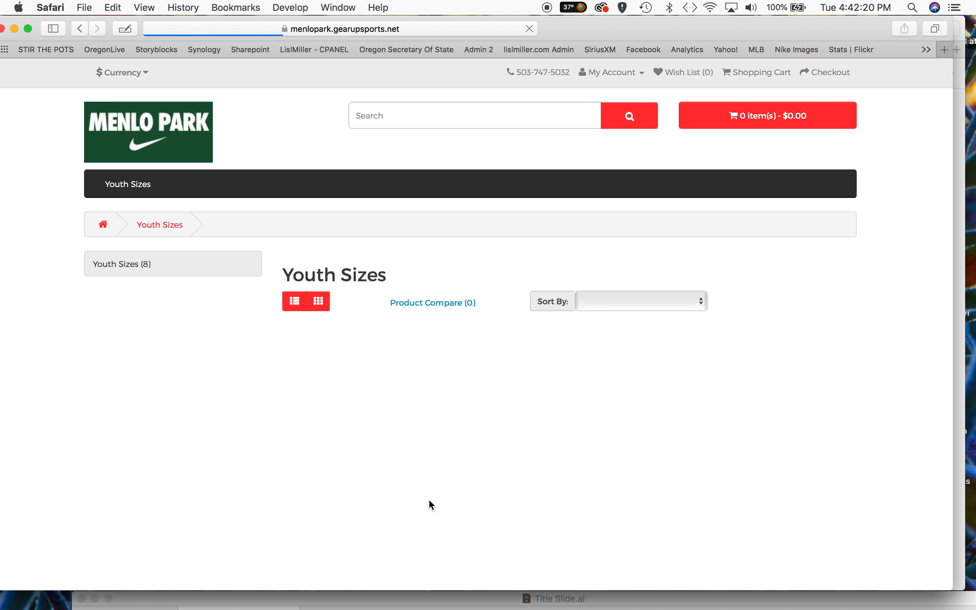
{"action": "scroll", "coordinate": [429, 498], "scroll_direction": "down", "scroll_amount": 3}
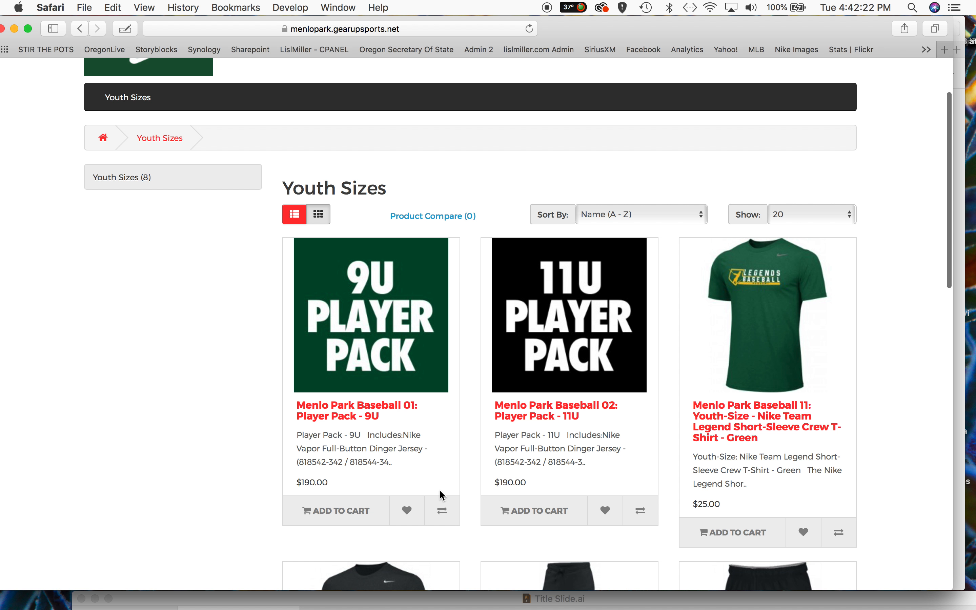
{"action": "scroll", "coordinate": [459, 471], "scroll_direction": "down", "scroll_amount": 3}
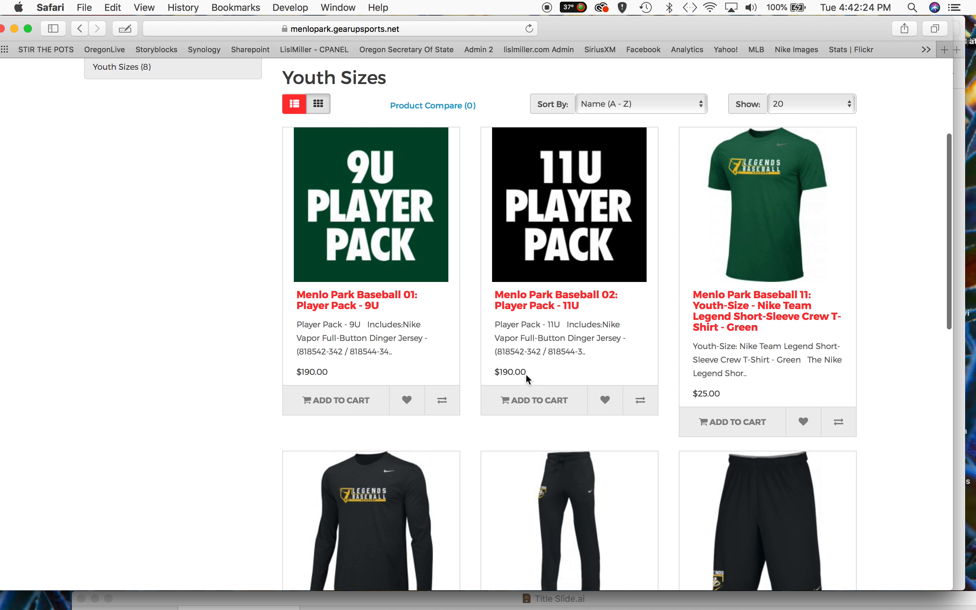
{"action": "scroll", "coordinate": [522, 375], "scroll_direction": "down", "scroll_amount": 2}
{"action": "scroll", "coordinate": [590, 262], "scroll_direction": "down", "scroll_amount": 5}
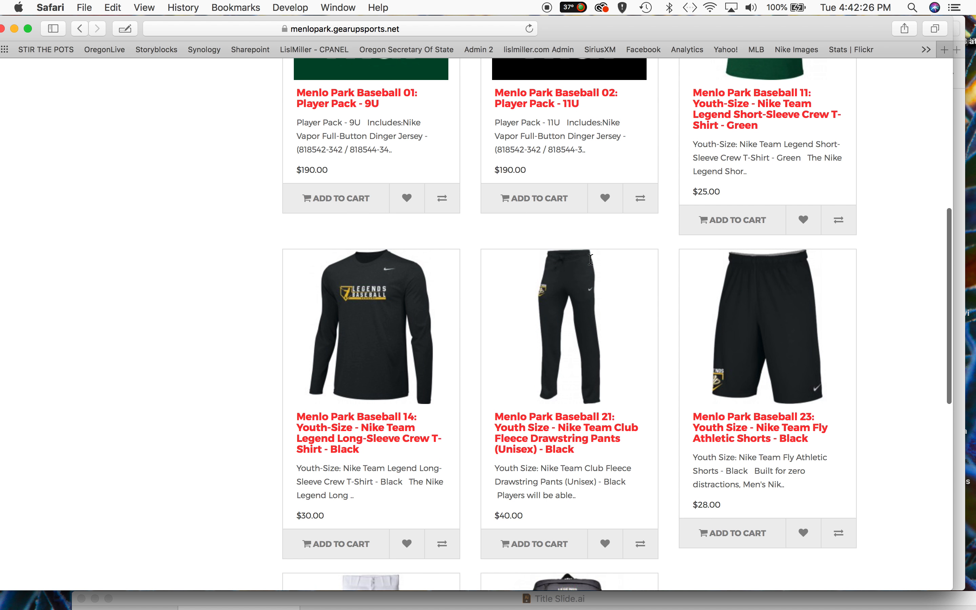
{"action": "scroll", "coordinate": [590, 264], "scroll_direction": "up", "scroll_amount": 6}
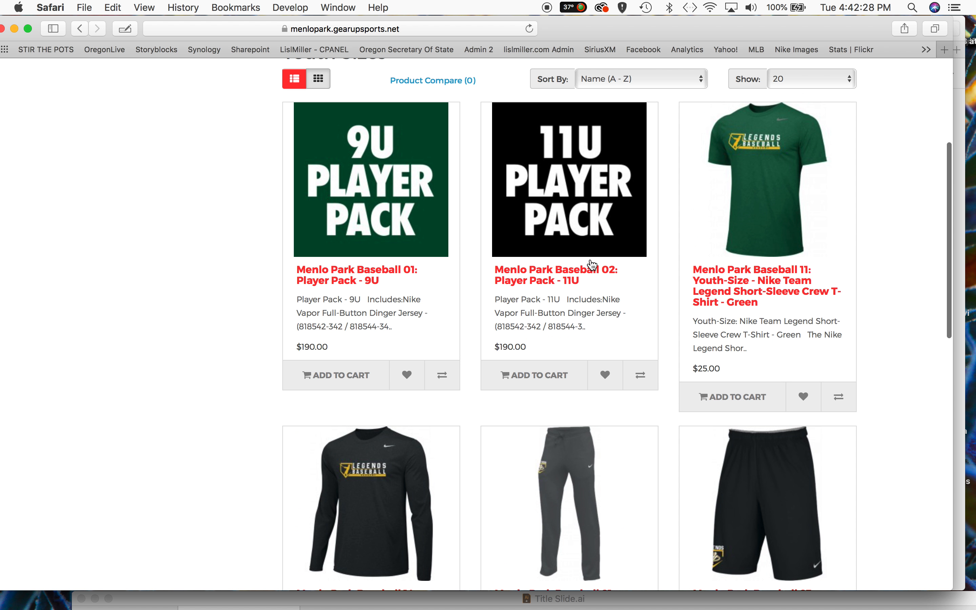
{"action": "scroll", "coordinate": [802, 262], "scroll_direction": "down", "scroll_amount": 3}
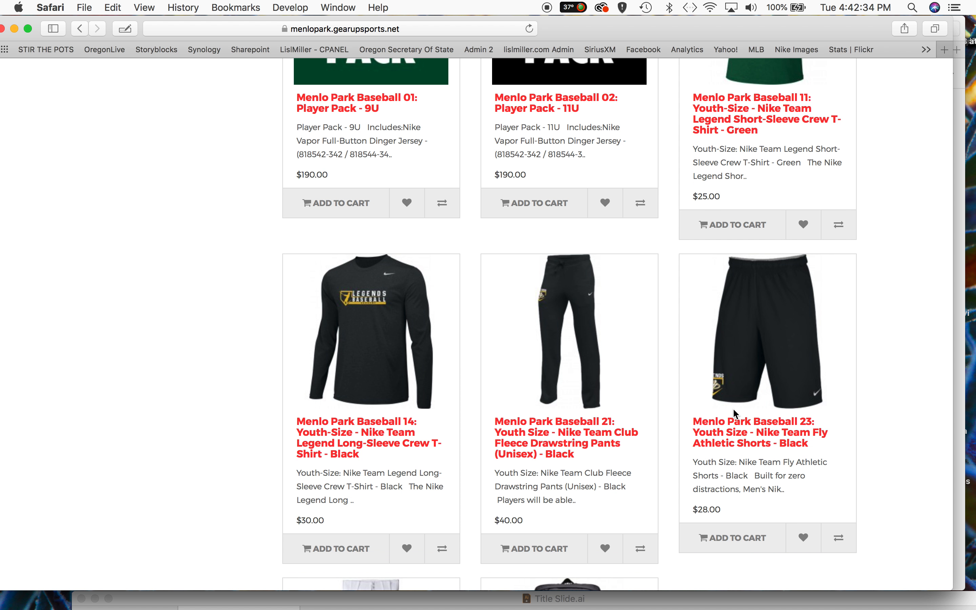
{"action": "scroll", "coordinate": [655, 404], "scroll_direction": "down", "scroll_amount": 1}
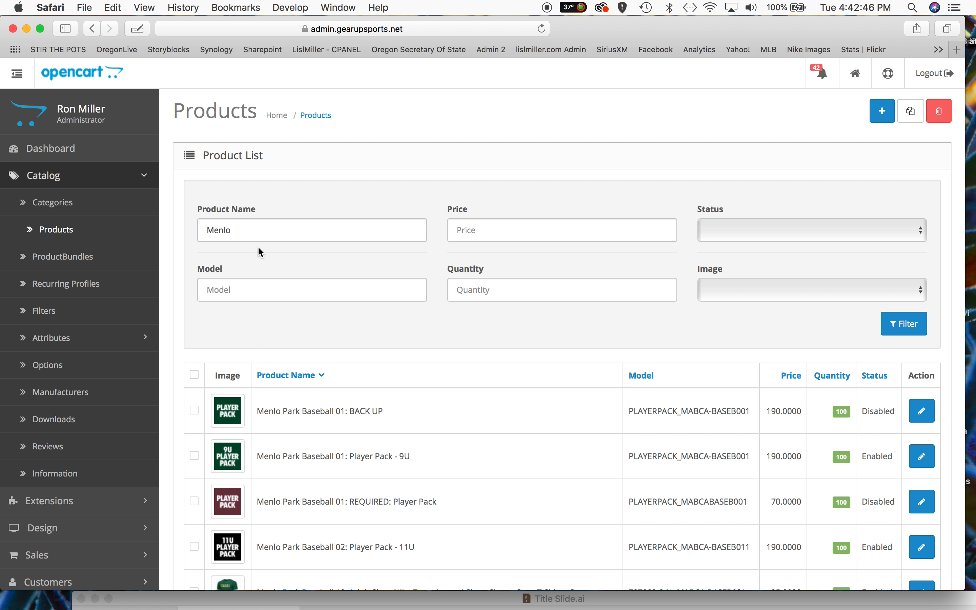
Step: Return to the admin product list and filter it by the product name "727"
{"action": "double_click", "coordinate": [246, 231]}
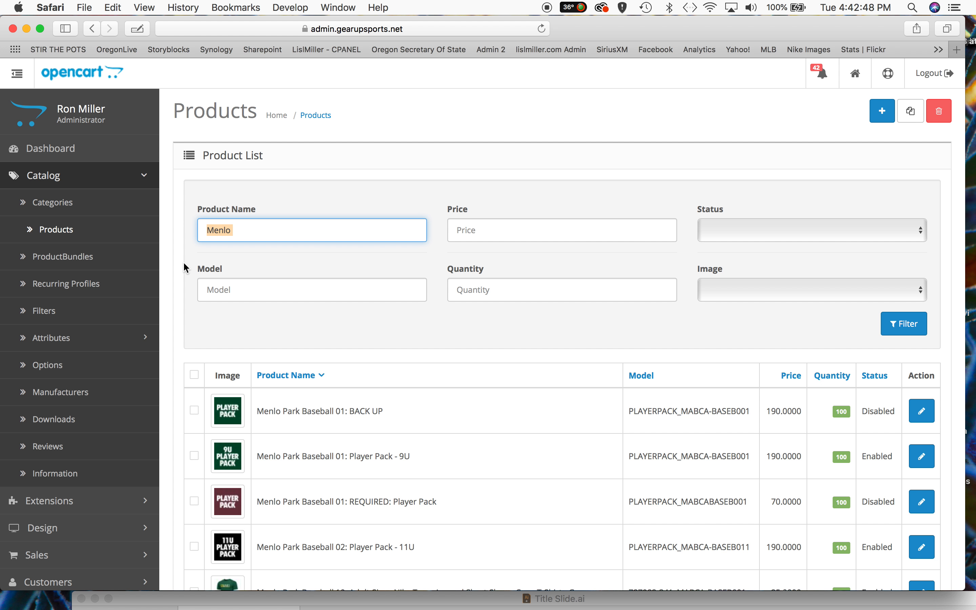
{"action": "type", "text": "727"}
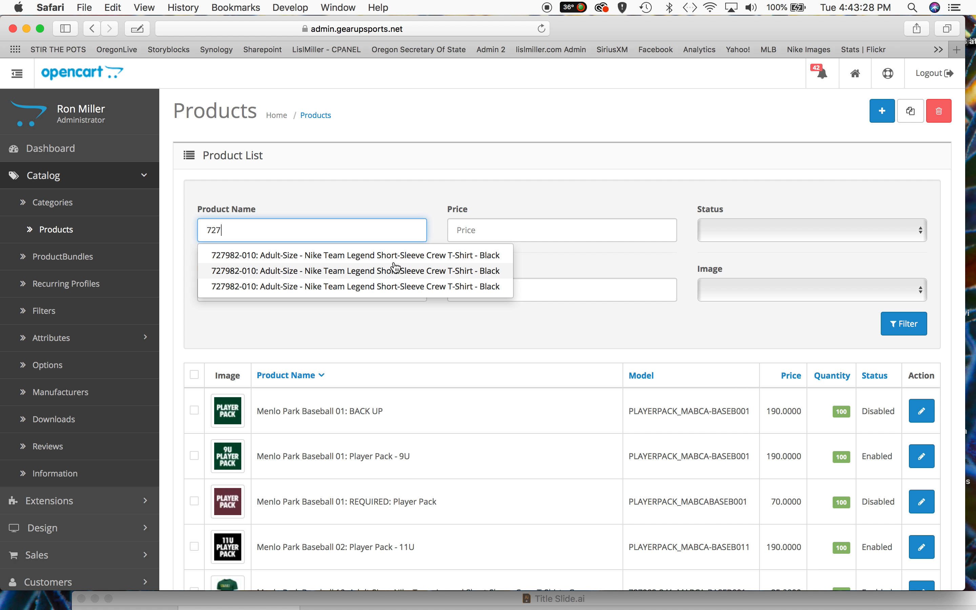
{"action": "left_click", "coordinate": [911, 330]}
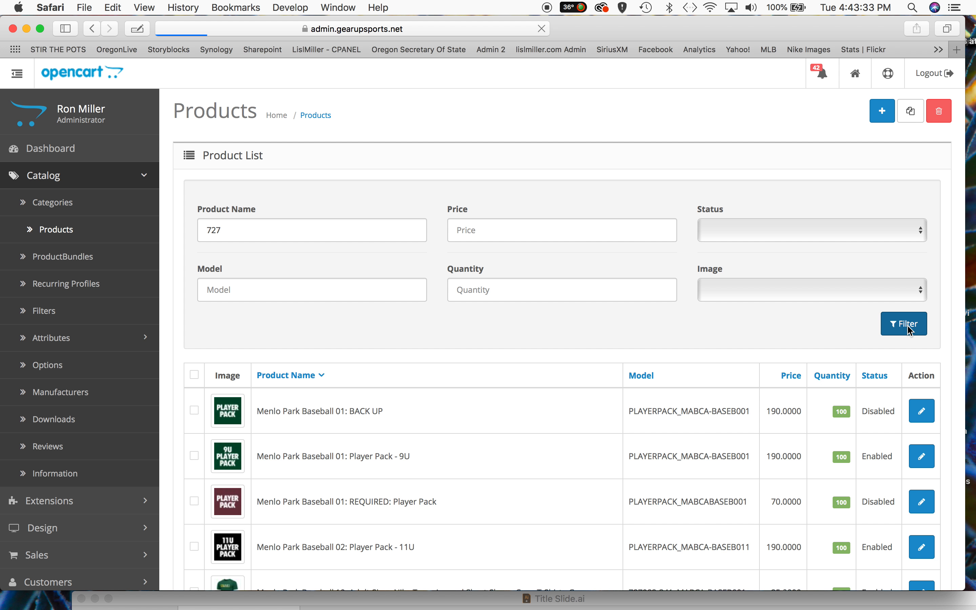
Step: Duplicate the last listed 727982-010 adult T-shirt product and open the bottom entry of the refreshed list for editing
{"action": "scroll", "coordinate": [436, 349], "scroll_direction": "down", "scroll_amount": 3}
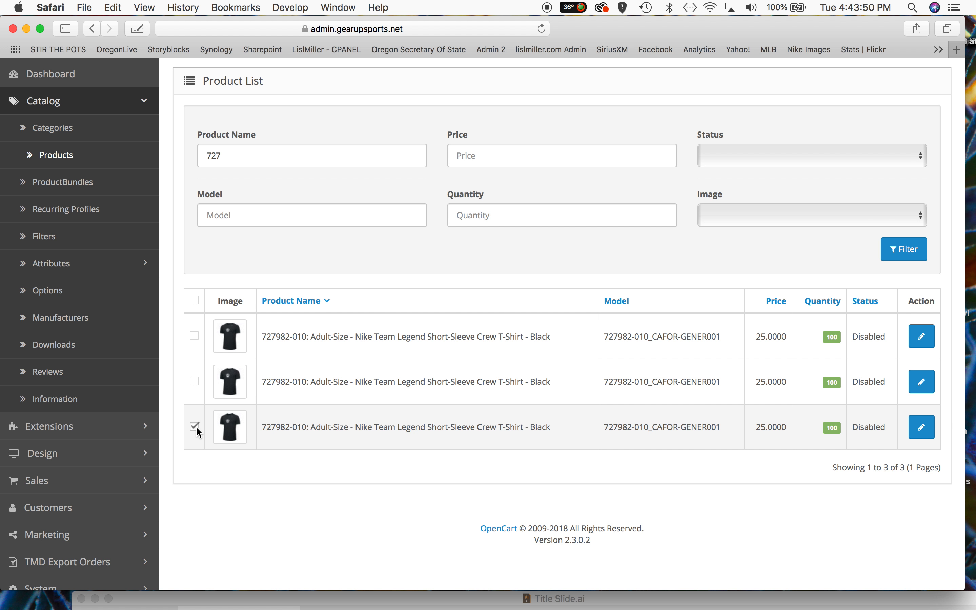
{"action": "scroll", "coordinate": [589, 394], "scroll_direction": "up", "scroll_amount": 3}
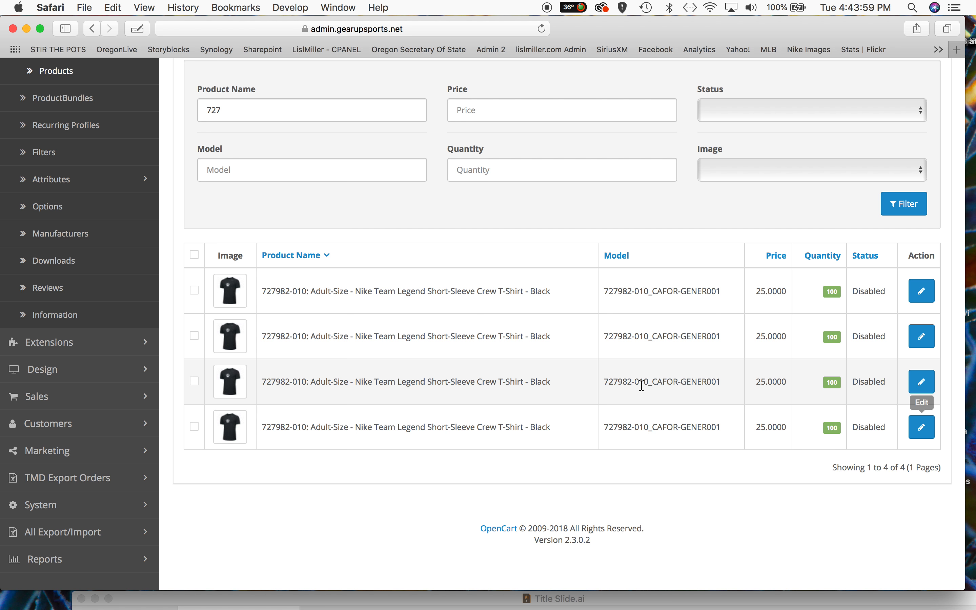
{"action": "left_click", "coordinate": [922, 427]}
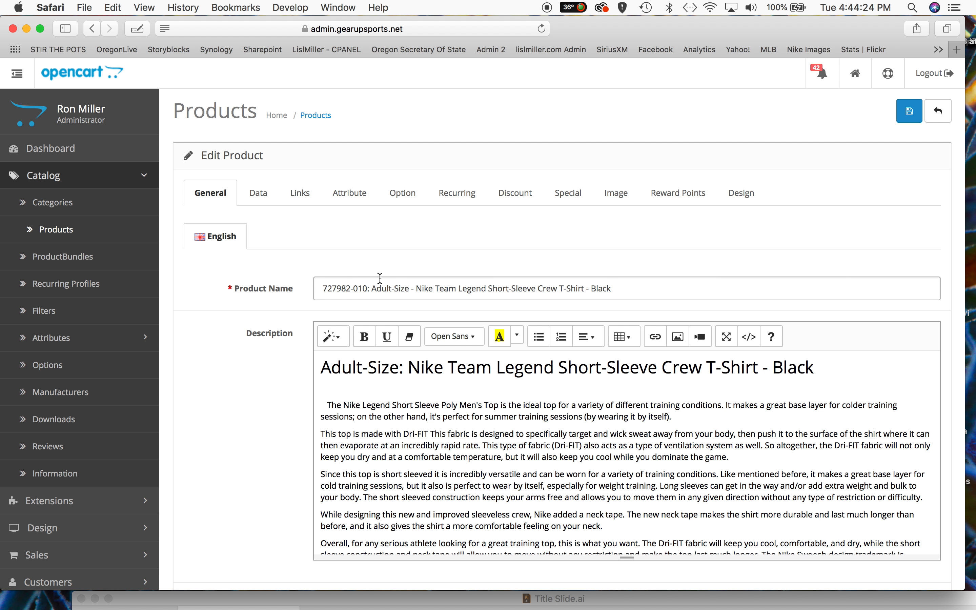
Step: Replace the style number before the colon in the product name with "California Redfish 10"
{"action": "double_click", "coordinate": [334, 288]}
{"action": "left_click", "coordinate": [367, 288]}
{"action": "left_click_drag", "start_coordinate": [367, 289], "coordinate": [316, 286]}
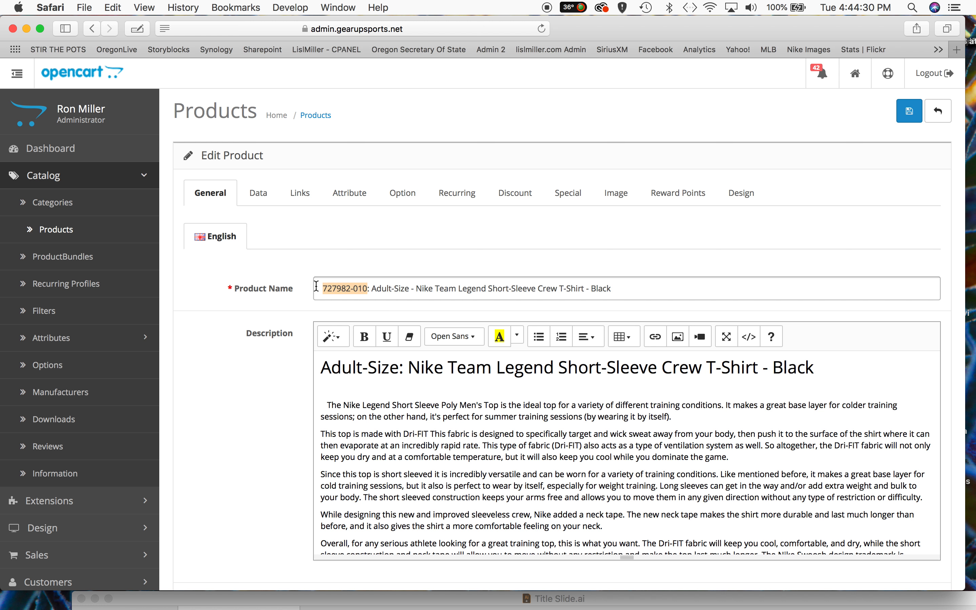
{"action": "key", "text": "BackSpace"}
{"action": "key", "text": "Delete"}
{"action": "type", "text": "California Re"}
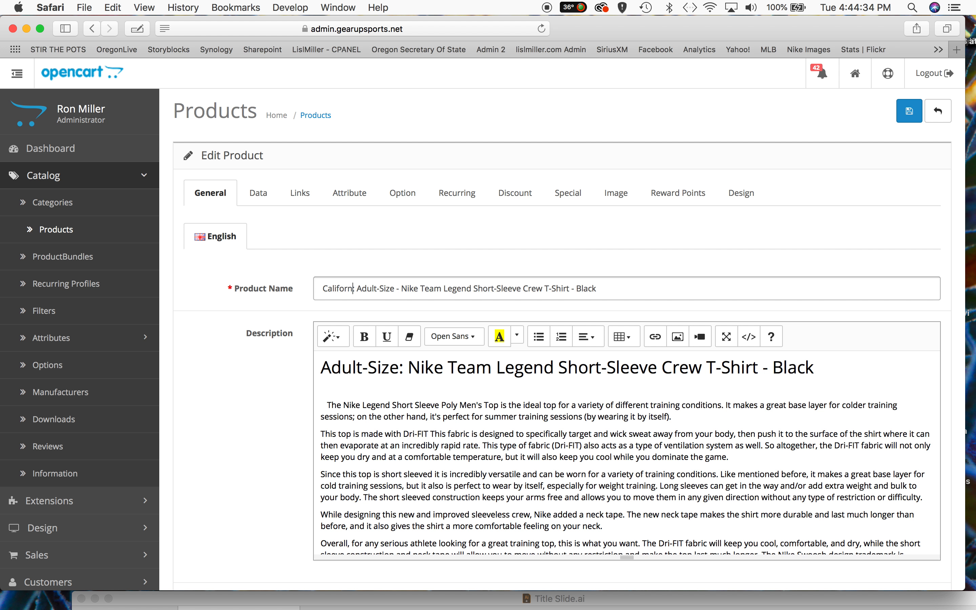
{"action": "type", "text": "dfish"}
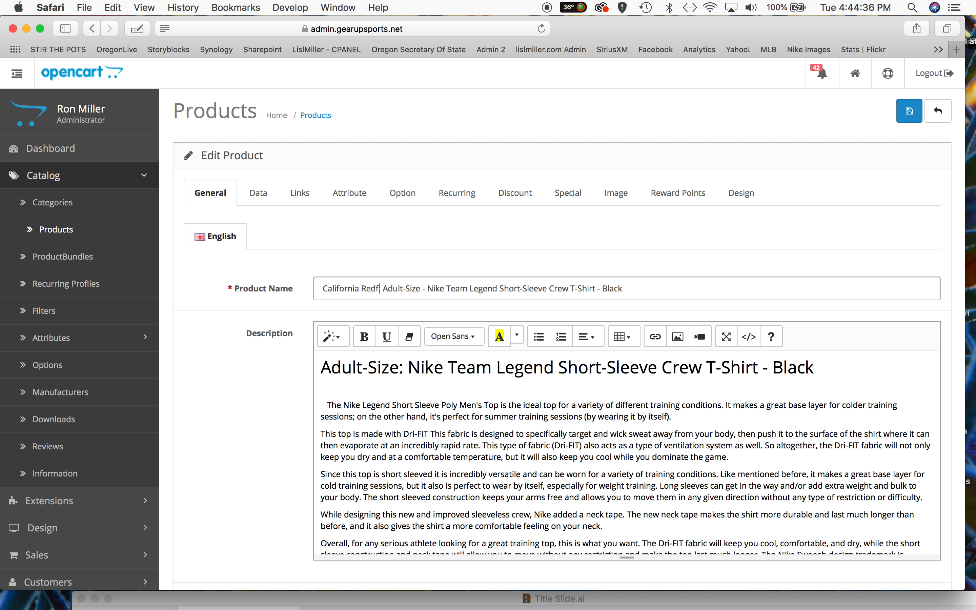
{"action": "type", "text": " 10"}
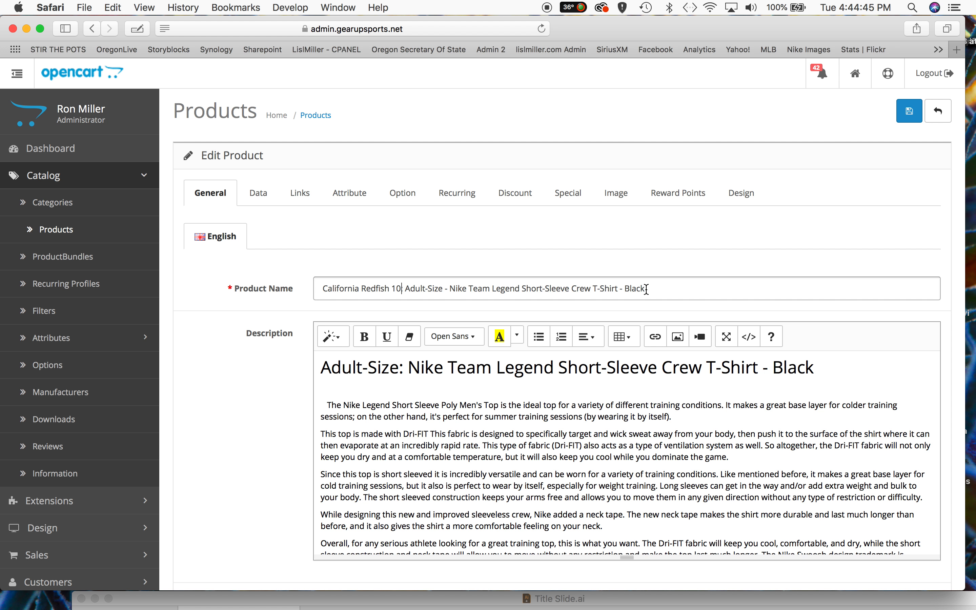
Step: Change the colour at the end of the product name to "Yellow"
{"action": "key", "text": "BackSpace"}
{"action": "key", "text": "BackSpace"}
{"action": "key", "text": "BackSpace"}
{"action": "key", "text": "BackSpace"}
{"action": "key", "text": "BackSpace"}
{"action": "type", "text": "Yellow"}
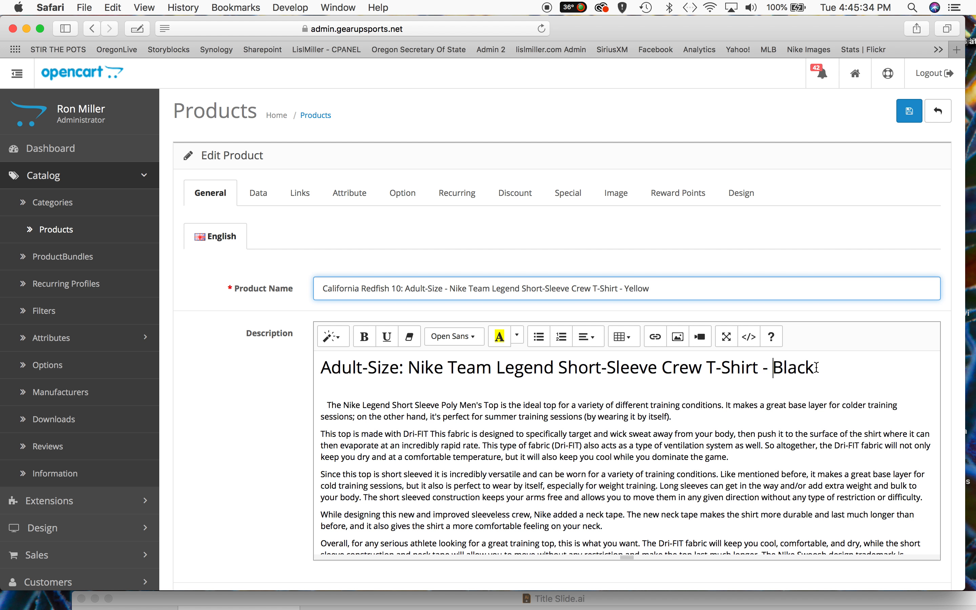
Step: Change the colour at the end of the description heading to "Yellow" and check the rest of the description and the meta tag fields
{"action": "left_click_drag", "start_coordinate": [772, 365], "coordinate": [814, 362]}
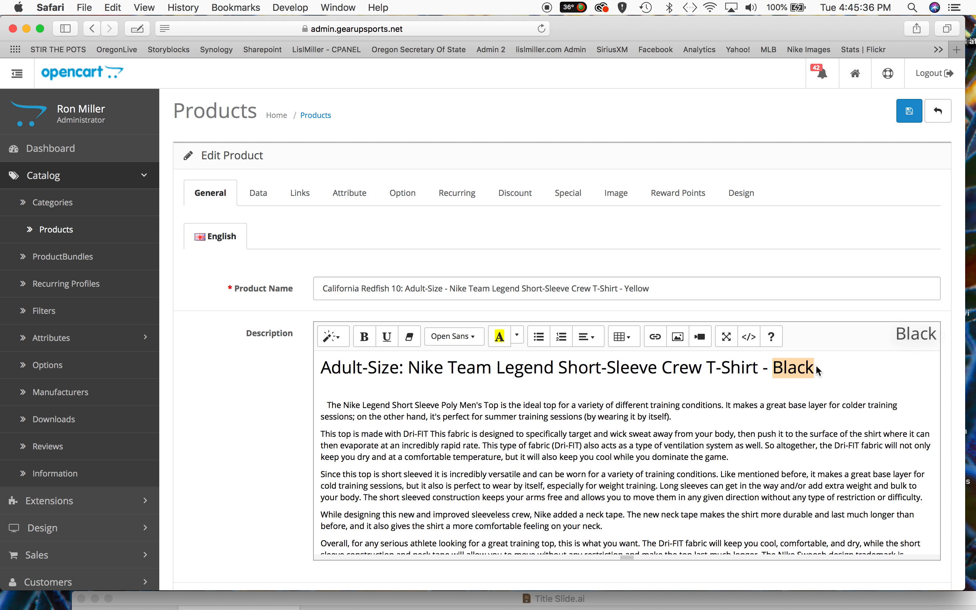
{"action": "type", "text": "Yellow"}
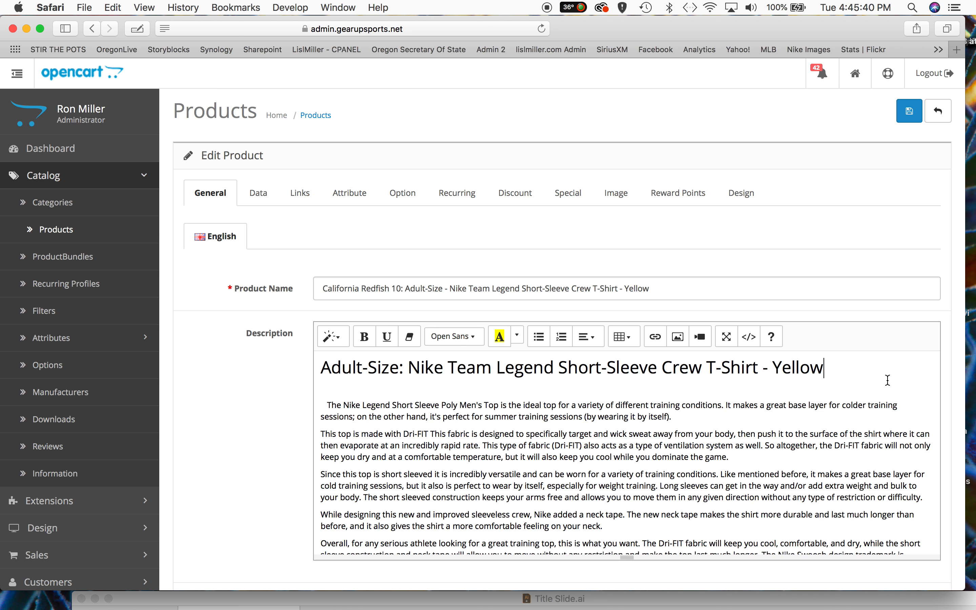
{"action": "scroll", "coordinate": [806, 401], "scroll_direction": "down", "scroll_amount": 1}
{"action": "scroll", "coordinate": [806, 401], "scroll_direction": "down", "scroll_amount": 4}
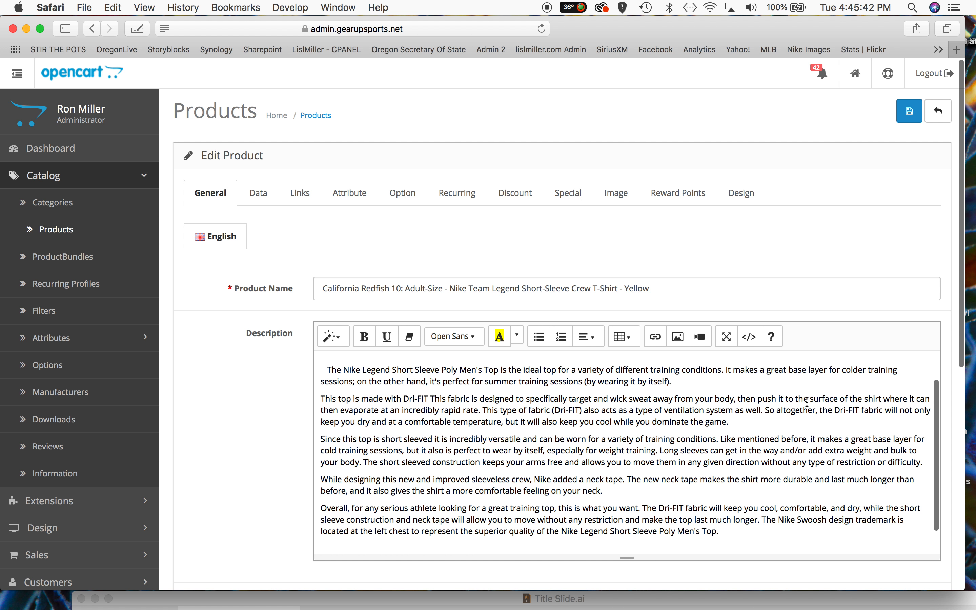
{"action": "scroll", "coordinate": [296, 373], "scroll_direction": "down", "scroll_amount": 5}
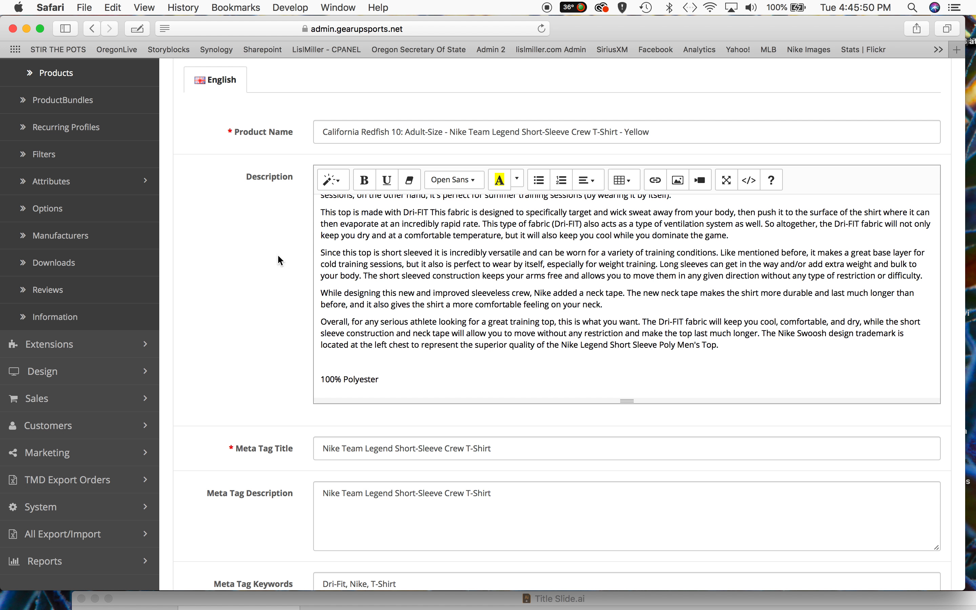
{"action": "scroll", "coordinate": [280, 260], "scroll_direction": "down", "scroll_amount": 5}
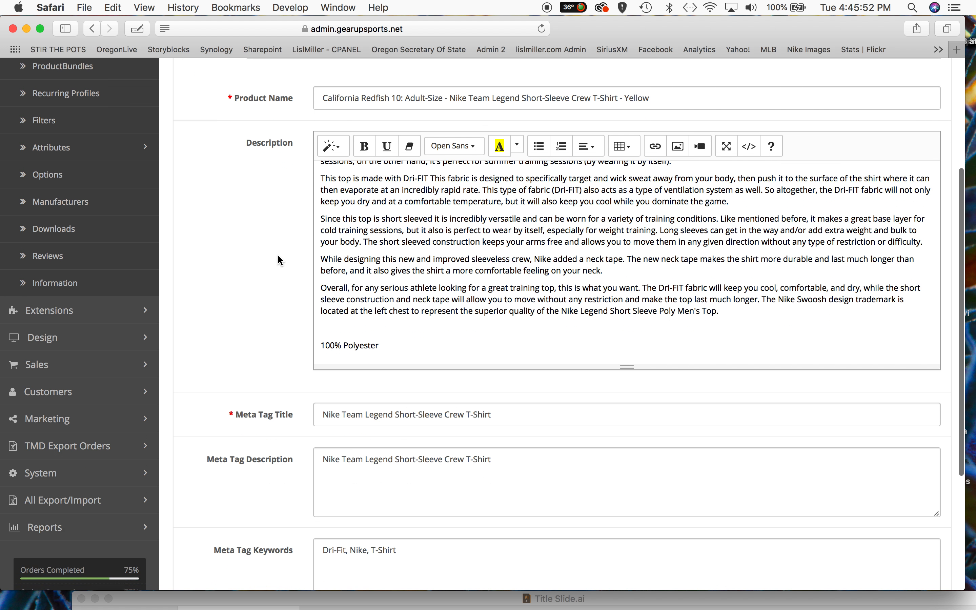
{"action": "scroll", "coordinate": [280, 260], "scroll_direction": "down", "scroll_amount": 6}
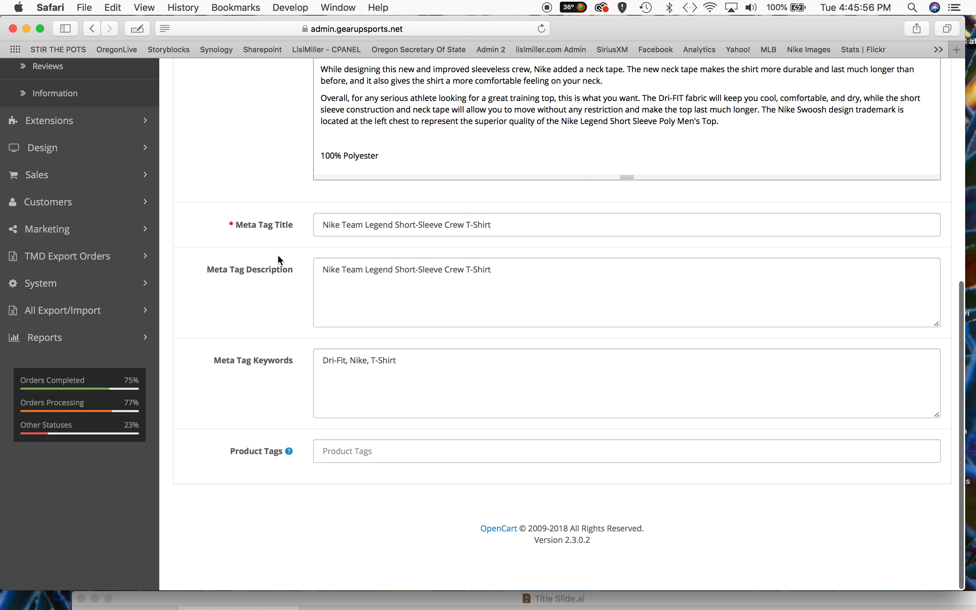
{"action": "scroll", "coordinate": [280, 260], "scroll_direction": "up", "scroll_amount": 15}
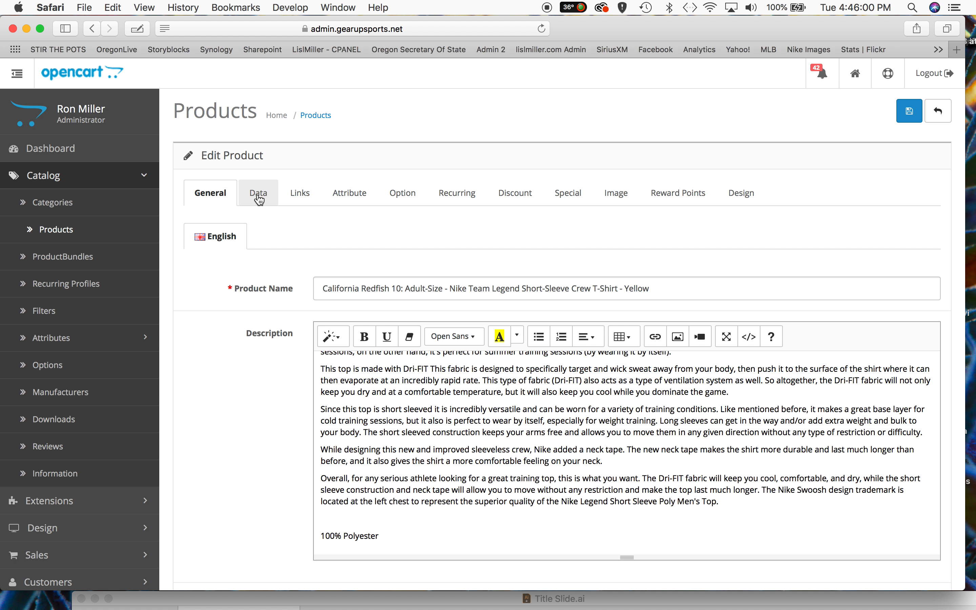
Step: Set the three-digit colour code after the first hyphen in the product's model number to 727
{"action": "left_click", "coordinate": [259, 200]}
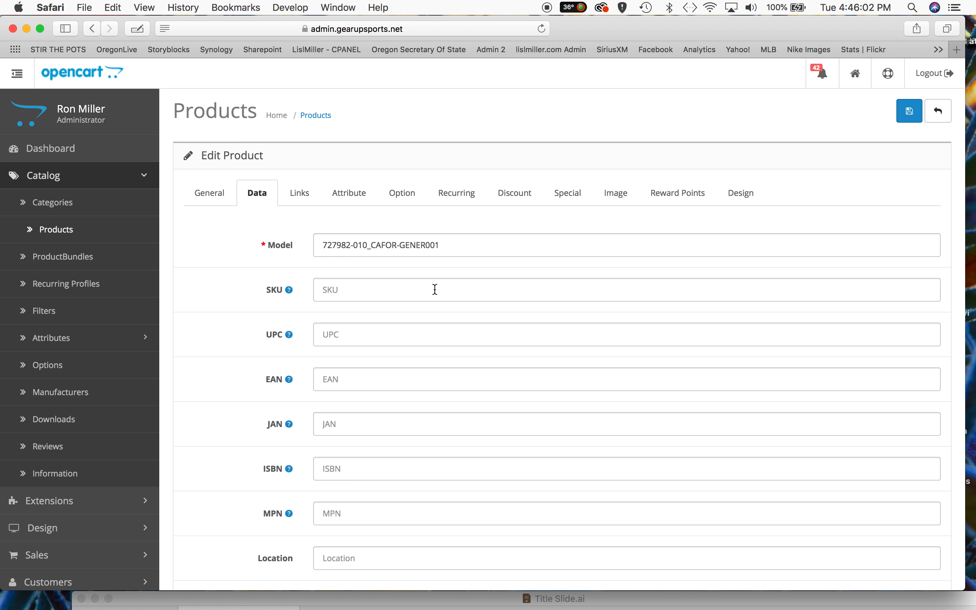
{"action": "left_click", "coordinate": [383, 280]}
{"action": "left_click", "coordinate": [368, 245]}
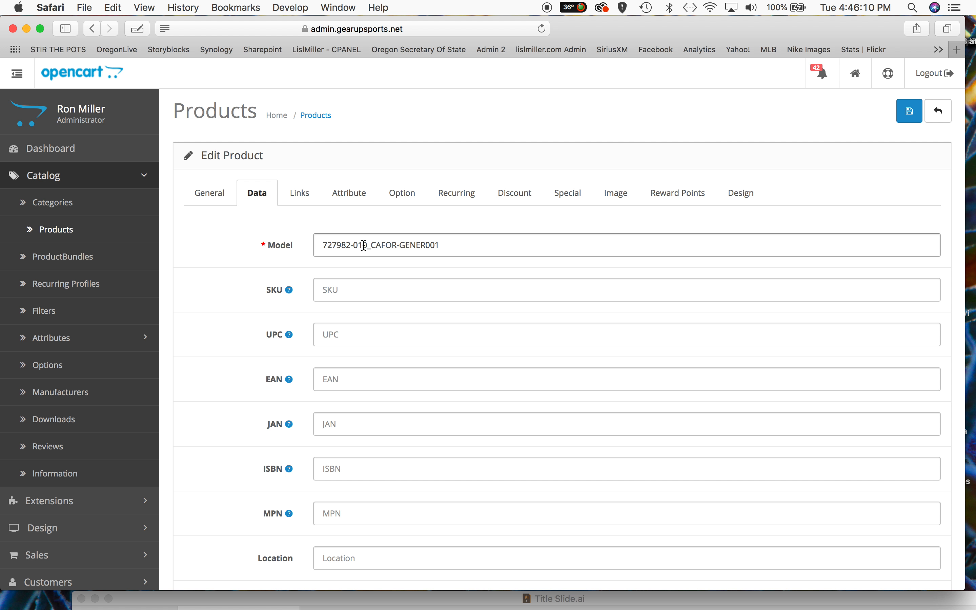
{"action": "left_click", "coordinate": [352, 246], "text": "shift"}
{"action": "left_click", "coordinate": [320, 243]}
{"action": "left_click_drag", "start_coordinate": [320, 244], "coordinate": [350, 245]}
{"action": "left_click", "coordinate": [367, 245]}
{"action": "key", "text": "BackSpace"}
{"action": "key", "text": "BackSpace"}
{"action": "key", "text": "BackSpace"}
{"action": "type", "text": "727"}
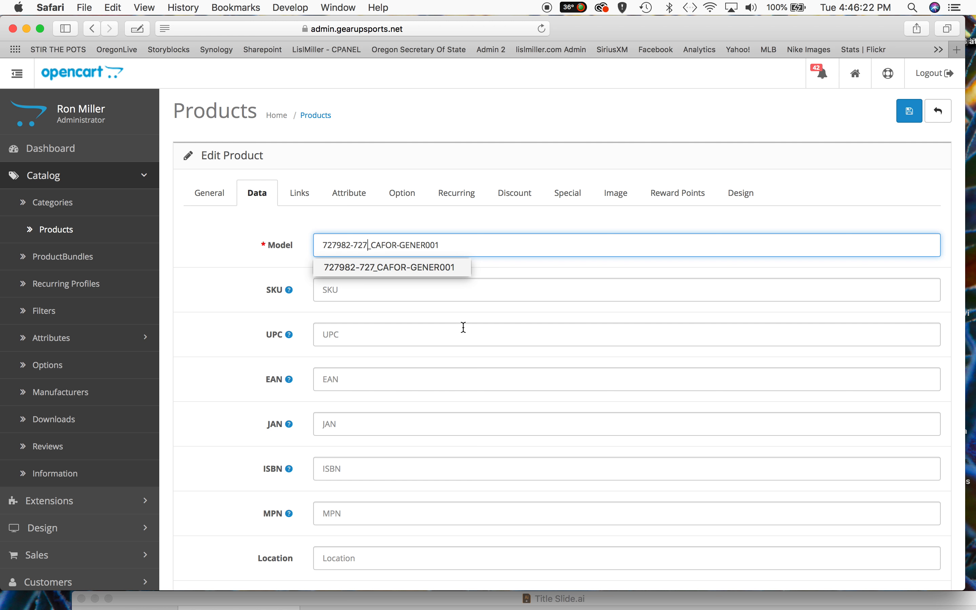
{"action": "left_click", "coordinate": [476, 321]}
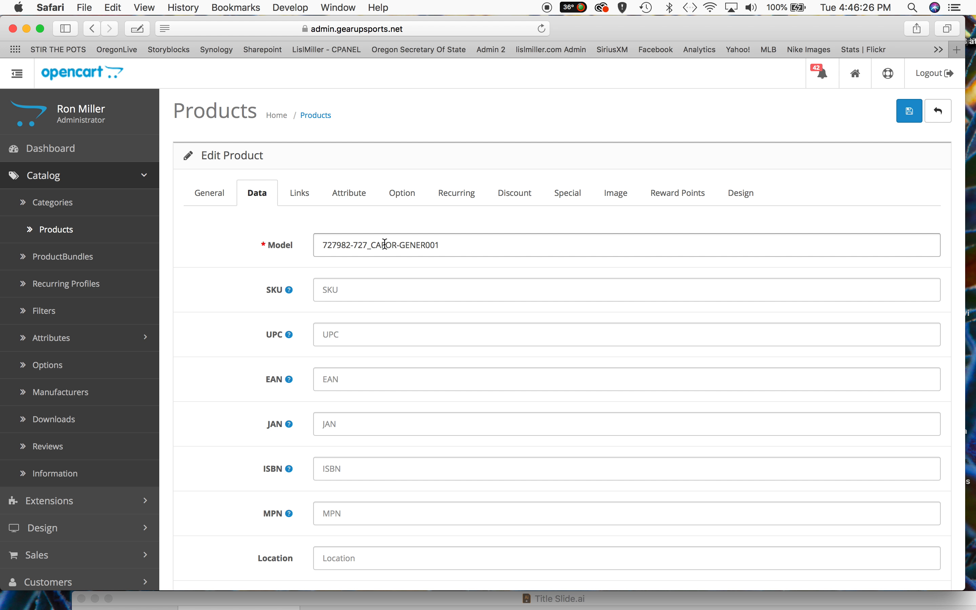
Step: Replace the part of the model number after the underscore with CRDCA-BXBAL001
{"action": "left_click_drag", "start_coordinate": [386, 243], "coordinate": [373, 248]}
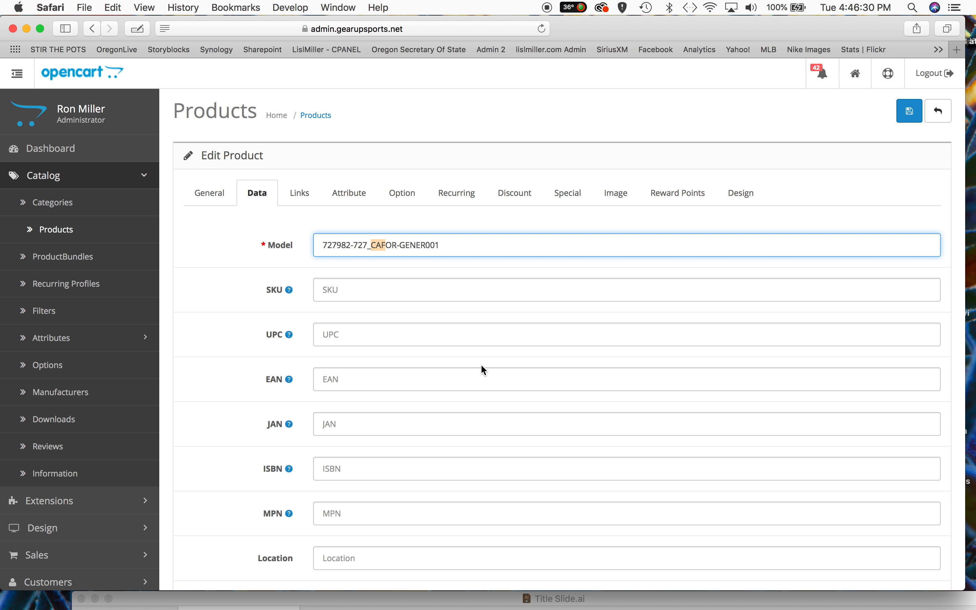
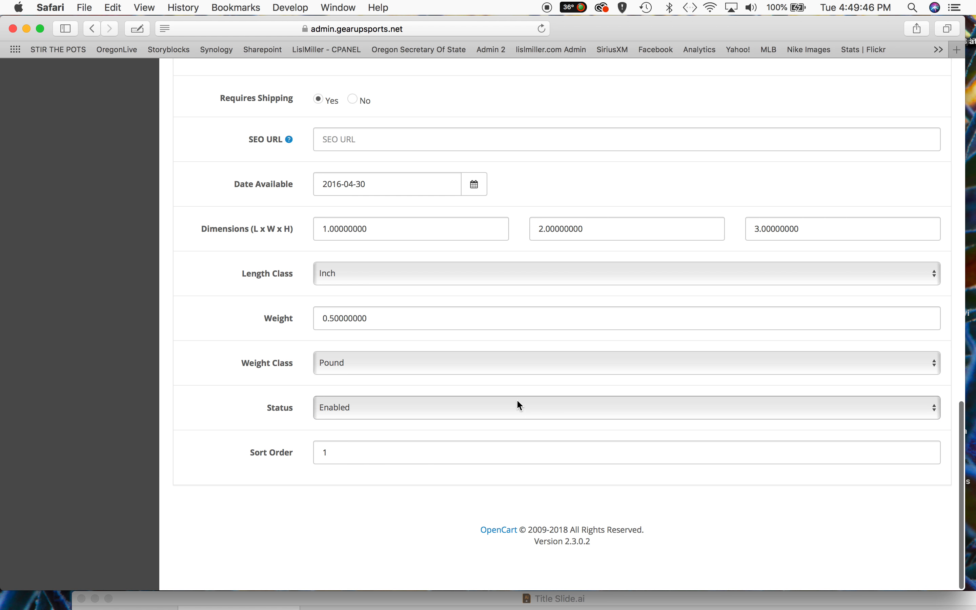
{"action": "left_click", "coordinate": [371, 246]}
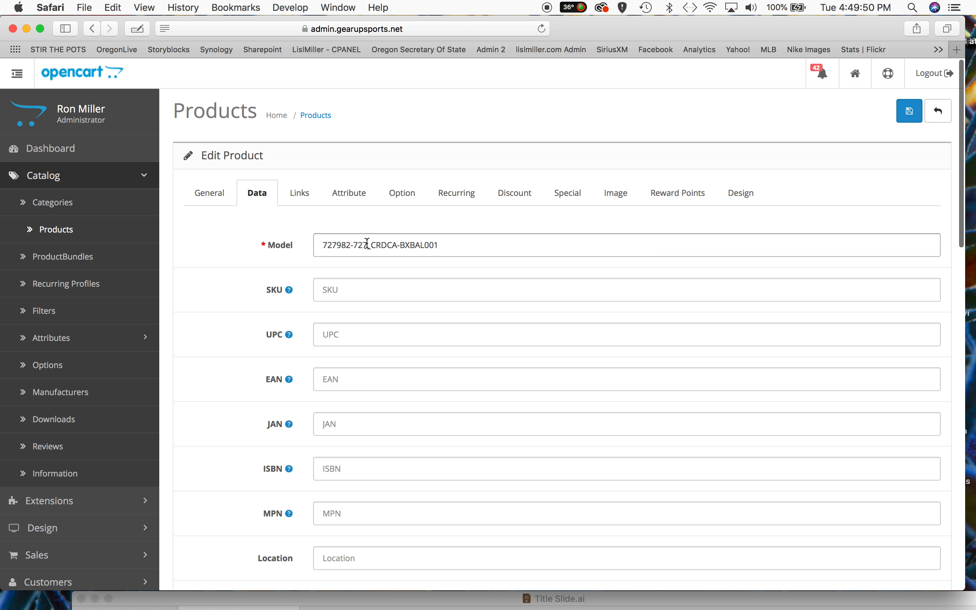
{"action": "left_click", "coordinate": [323, 244], "text": "shift"}
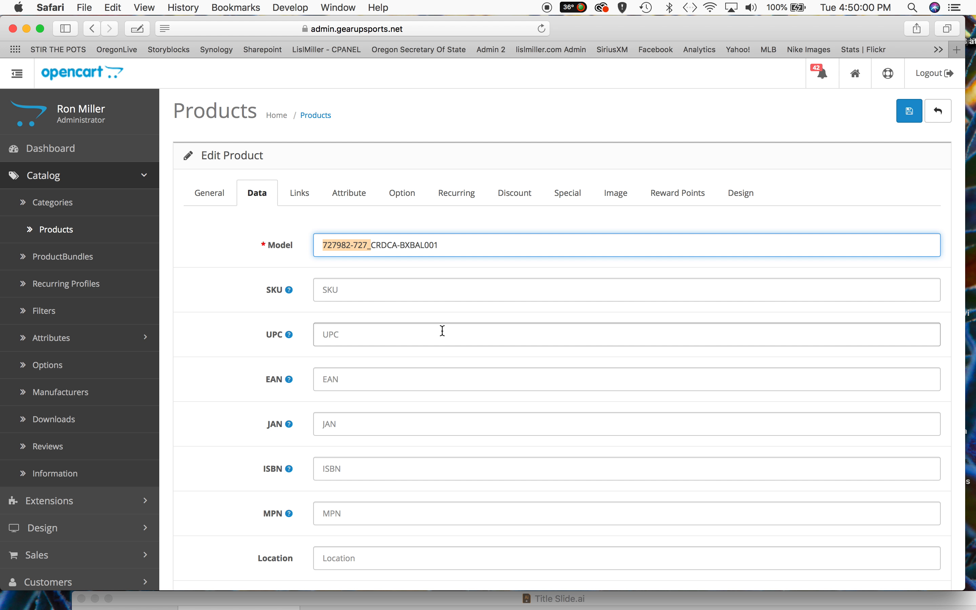
Step: Assign the product to the California Redfish store in its link settings
{"action": "left_click", "coordinate": [297, 196]}
{"action": "left_click", "coordinate": [298, 196]}
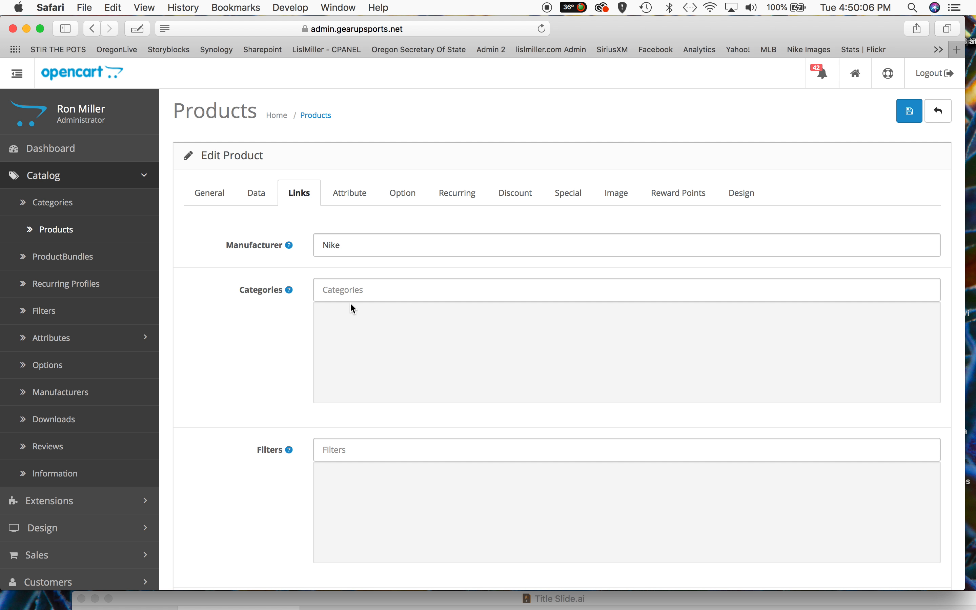
{"action": "scroll", "coordinate": [351, 303], "scroll_direction": "down", "scroll_amount": 1}
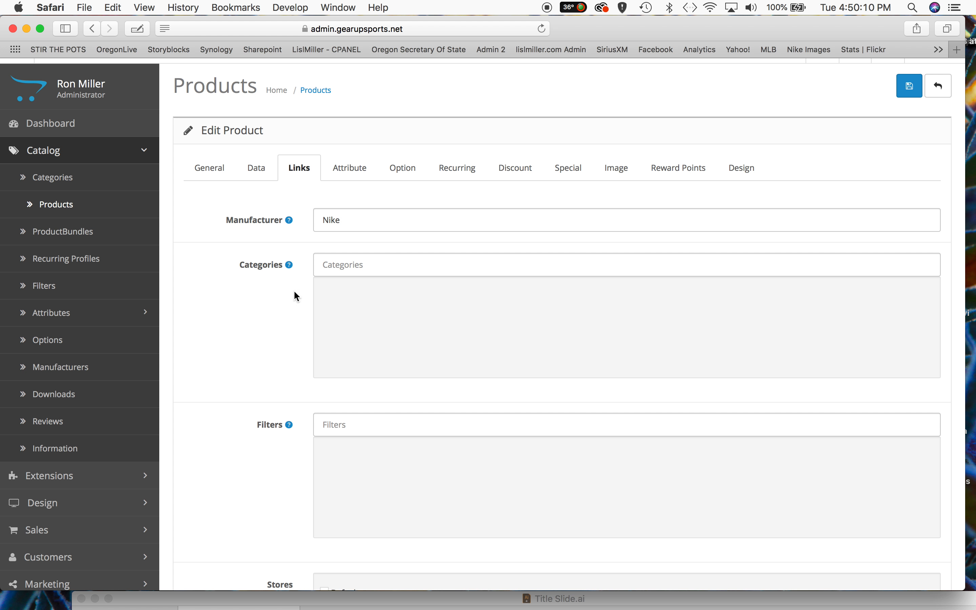
{"action": "scroll", "coordinate": [286, 292], "scroll_direction": "down", "scroll_amount": 2}
{"action": "scroll", "coordinate": [287, 294], "scroll_direction": "down", "scroll_amount": 8}
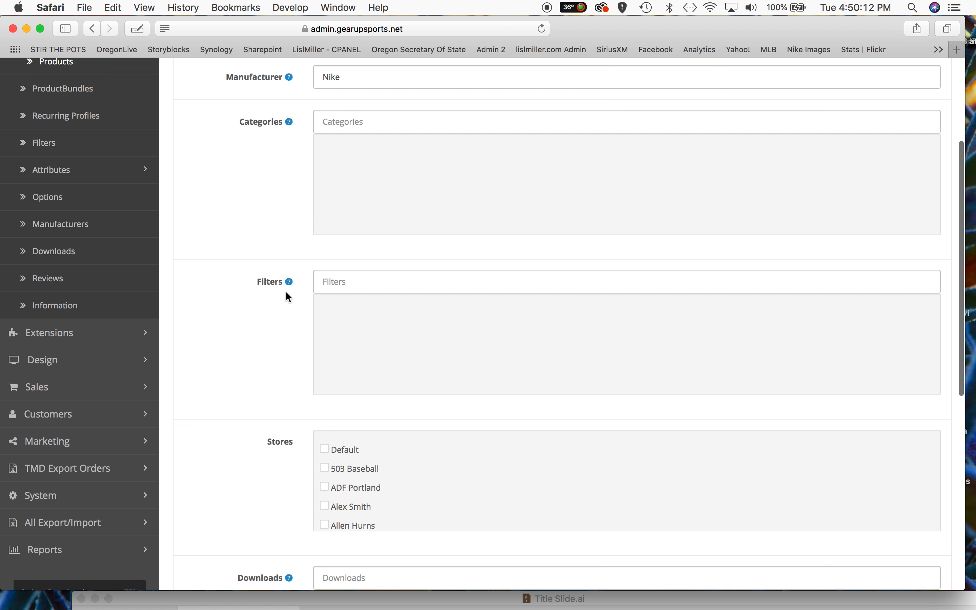
{"action": "scroll", "coordinate": [381, 378], "scroll_direction": "down", "scroll_amount": 10}
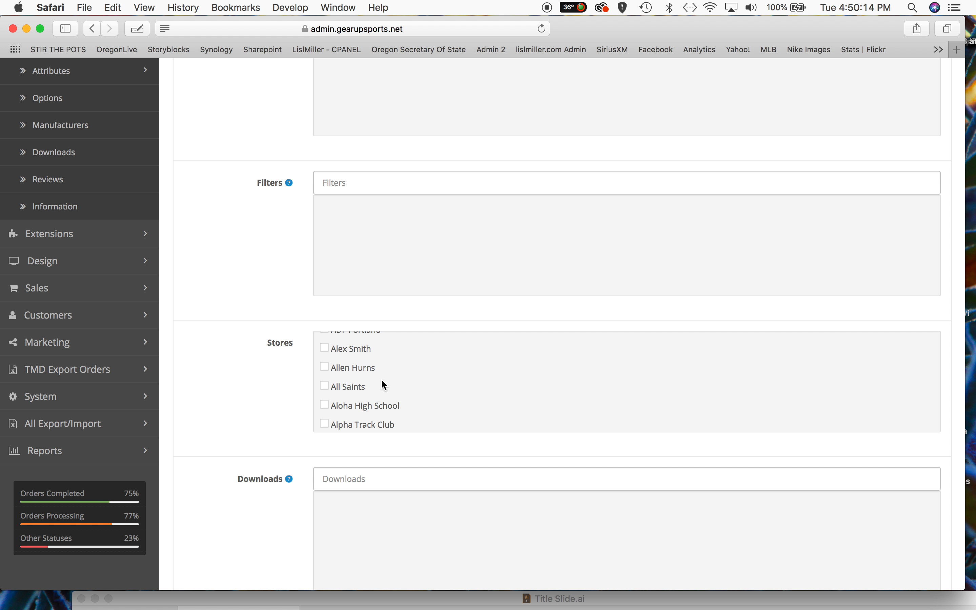
{"action": "scroll", "coordinate": [381, 379], "scroll_direction": "down", "scroll_amount": 3}
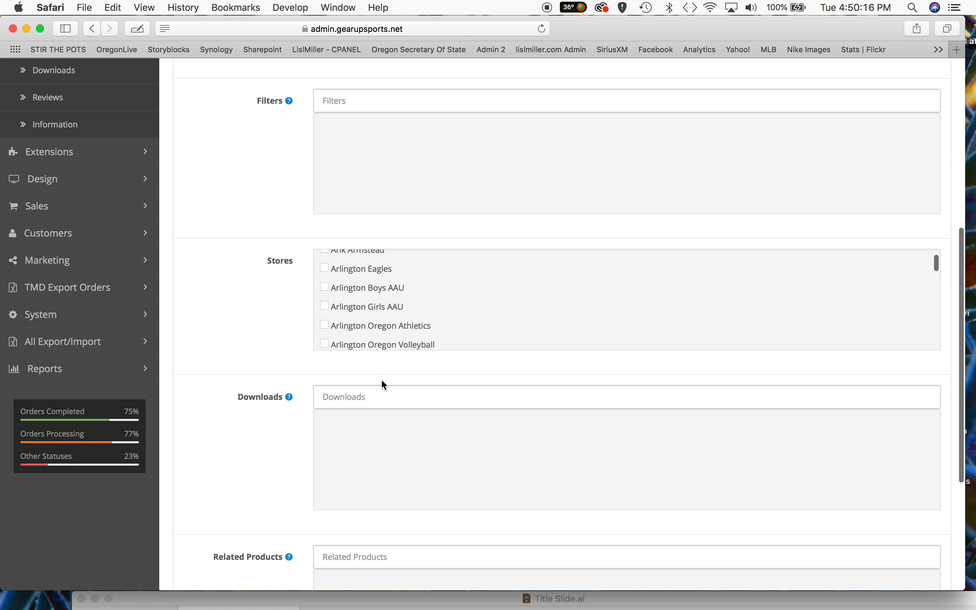
{"action": "scroll", "coordinate": [358, 295], "scroll_direction": "down", "scroll_amount": 5}
{"action": "scroll", "coordinate": [359, 296], "scroll_direction": "down", "scroll_amount": 5}
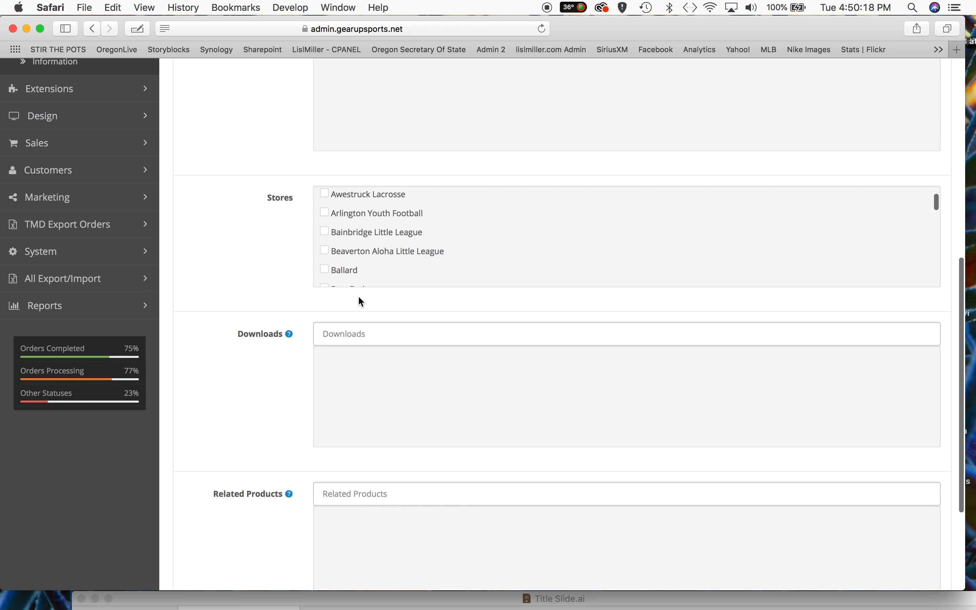
{"action": "scroll", "coordinate": [349, 223], "scroll_direction": "down", "scroll_amount": 8}
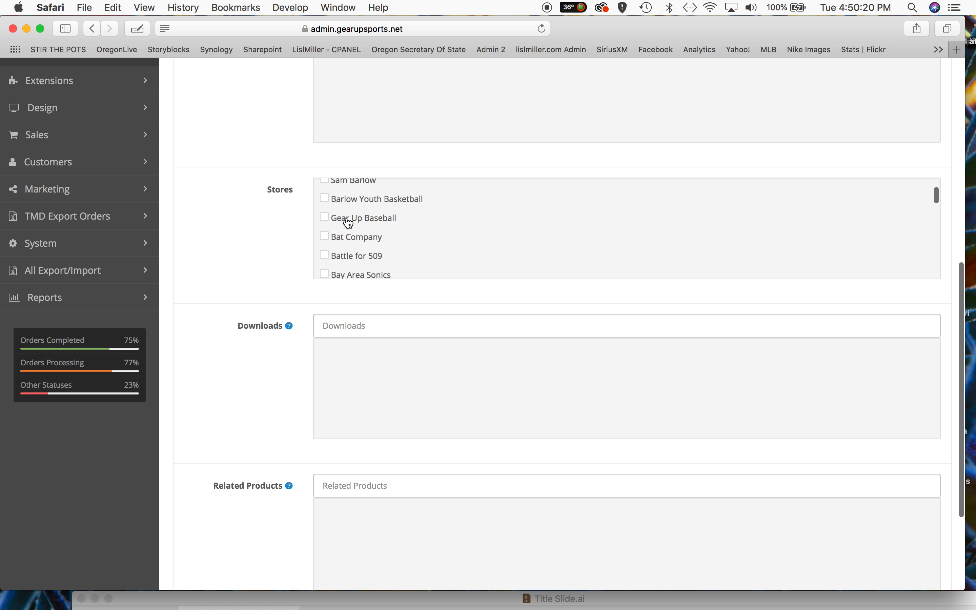
{"action": "scroll", "coordinate": [349, 222], "scroll_direction": "down", "scroll_amount": 5}
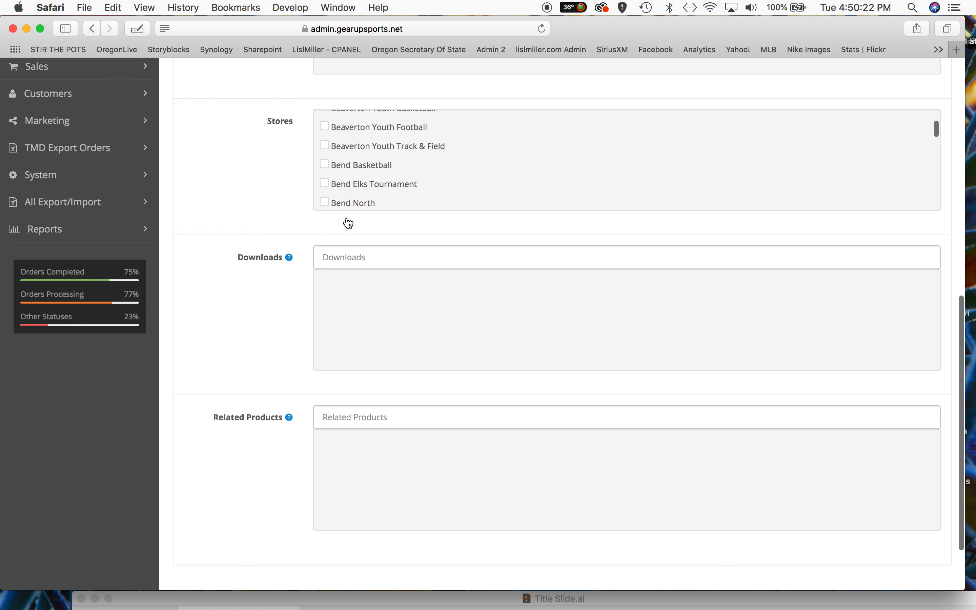
{"action": "scroll", "coordinate": [269, 189], "scroll_direction": "up", "scroll_amount": 4}
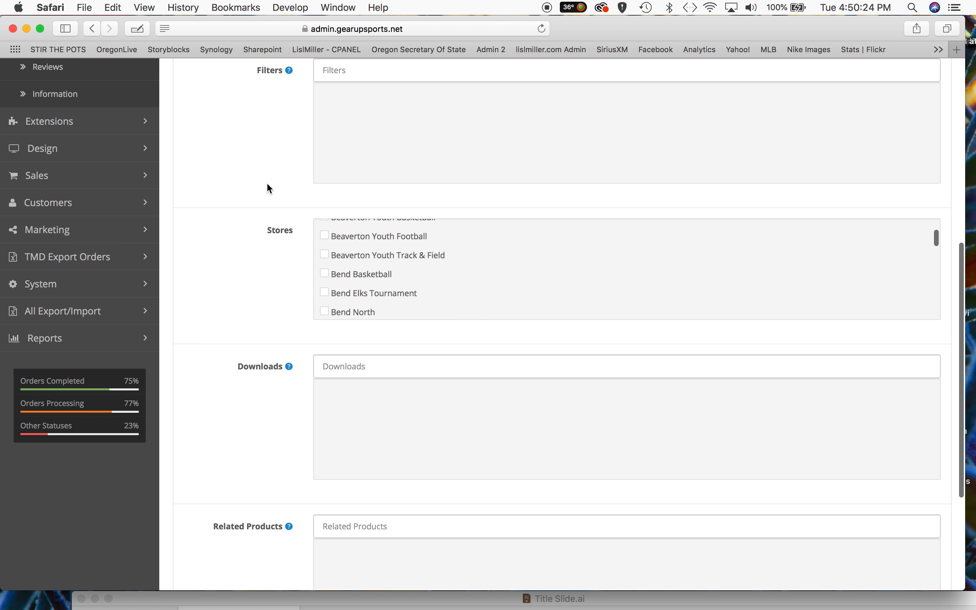
{"action": "scroll", "coordinate": [360, 263], "scroll_direction": "down", "scroll_amount": 3}
{"action": "scroll", "coordinate": [360, 264], "scroll_direction": "down", "scroll_amount": 6}
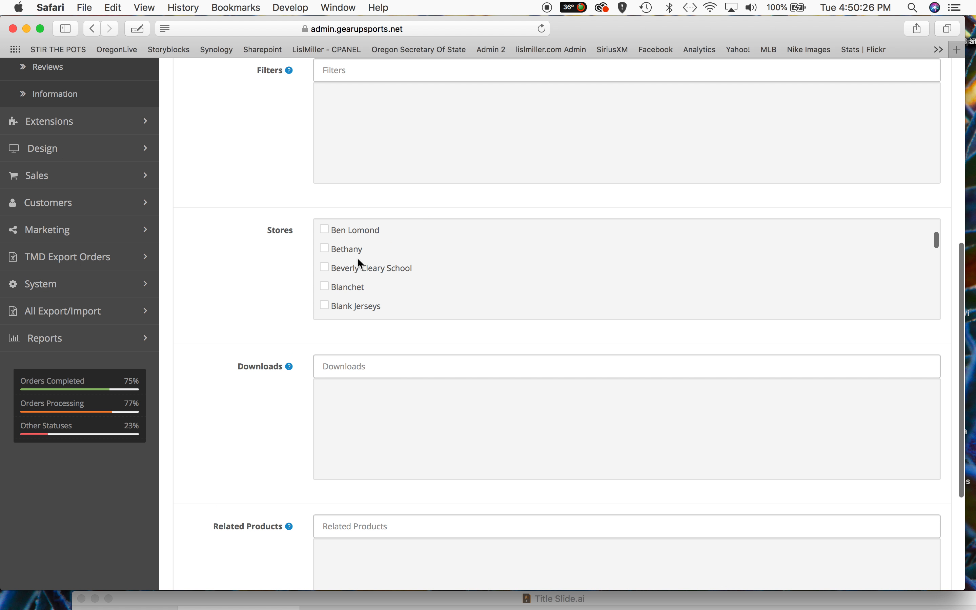
{"action": "scroll", "coordinate": [361, 265], "scroll_direction": "down", "scroll_amount": 10}
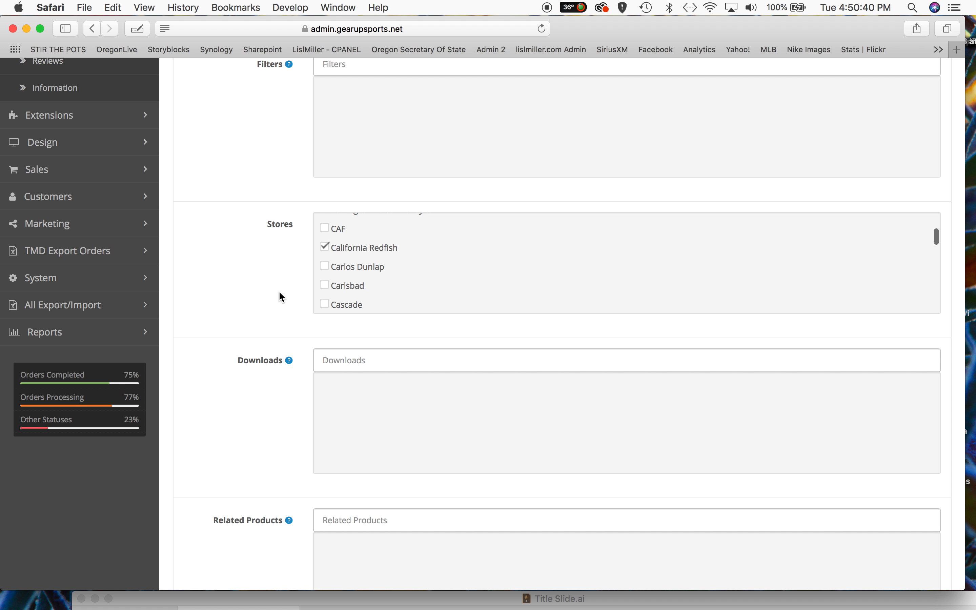
Step: Look through the other stores the product could be assigned to
{"action": "scroll", "coordinate": [371, 257], "scroll_direction": "down", "scroll_amount": 15}
{"action": "scroll", "coordinate": [372, 256], "scroll_direction": "down", "scroll_amount": 10}
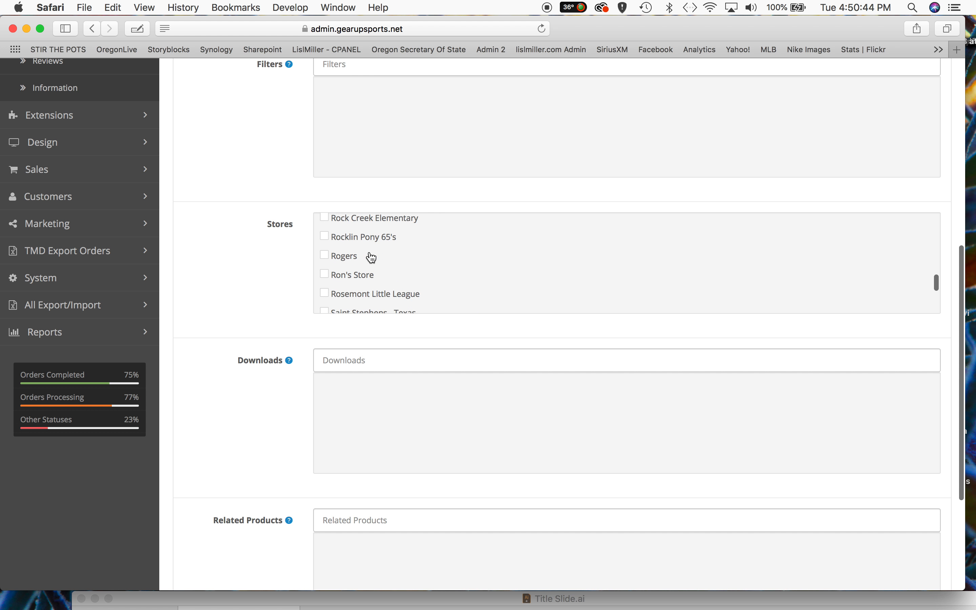
{"action": "scroll", "coordinate": [372, 257], "scroll_direction": "up", "scroll_amount": 20}
{"action": "scroll", "coordinate": [371, 257], "scroll_direction": "down", "scroll_amount": 4}
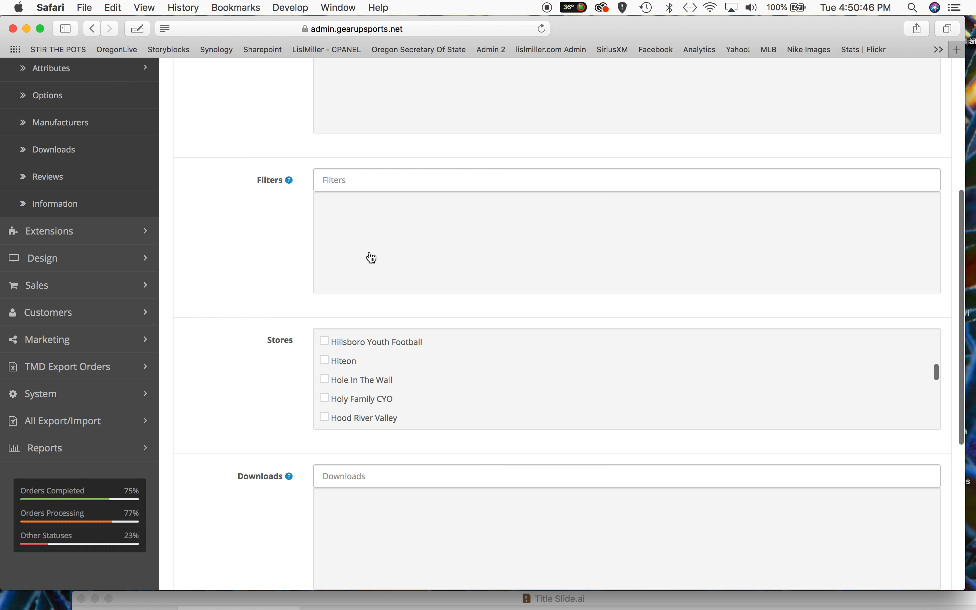
{"action": "scroll", "coordinate": [345, 356], "scroll_direction": "up", "scroll_amount": 3}
{"action": "scroll", "coordinate": [344, 354], "scroll_direction": "up", "scroll_amount": 10}
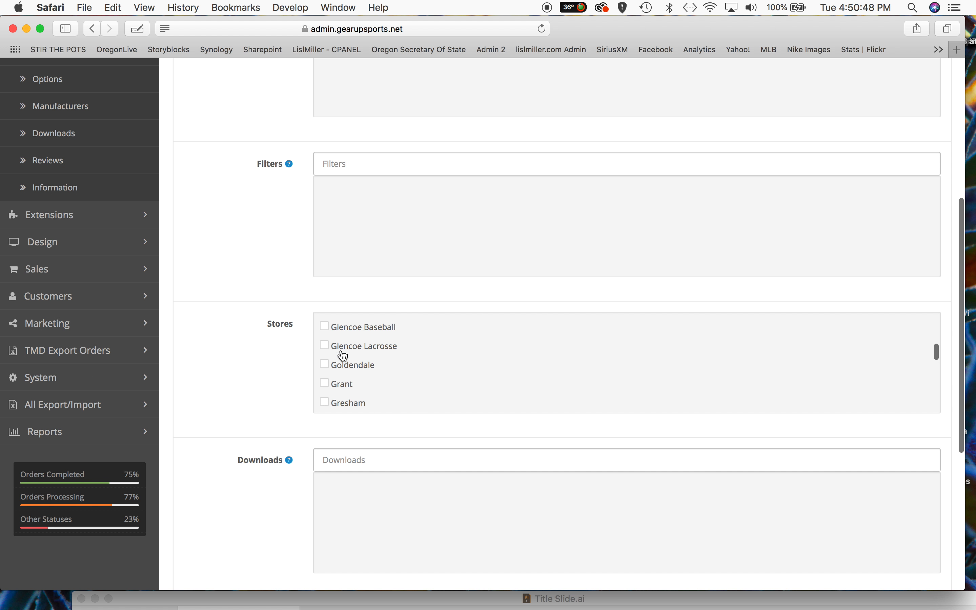
{"action": "scroll", "coordinate": [354, 348], "scroll_direction": "up", "scroll_amount": 6}
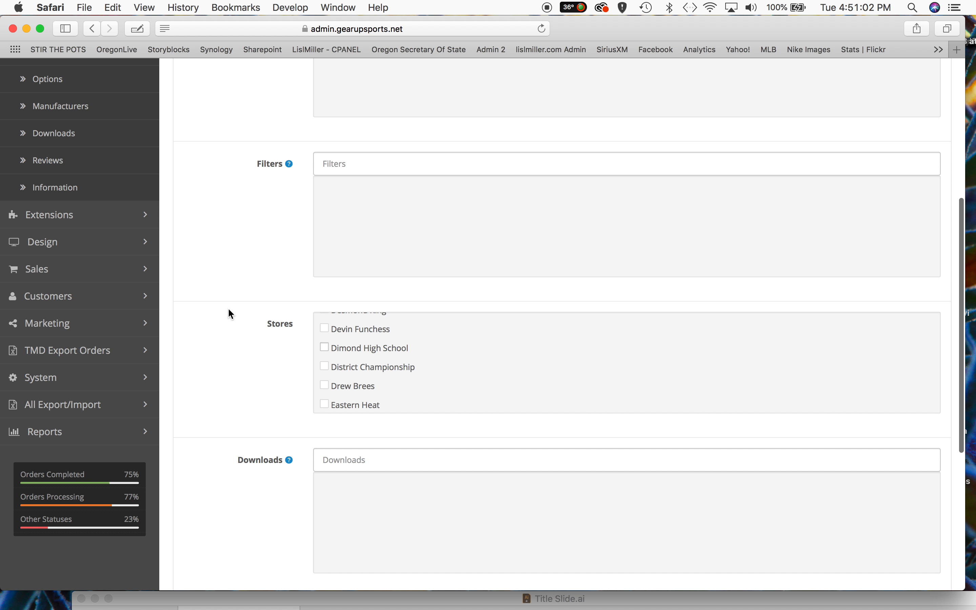
Step: View the categories suggested for the product and leave the category selection empty
{"action": "scroll", "coordinate": [221, 244], "scroll_direction": "up", "scroll_amount": 2}
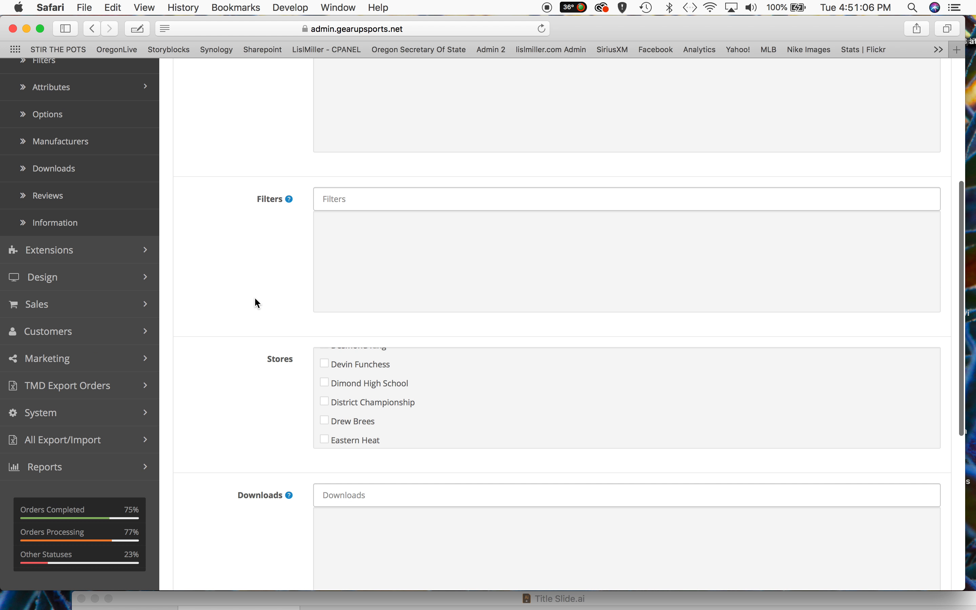
{"action": "scroll", "coordinate": [258, 302], "scroll_direction": "up", "scroll_amount": 10}
{"action": "scroll", "coordinate": [257, 302], "scroll_direction": "down", "scroll_amount": 6}
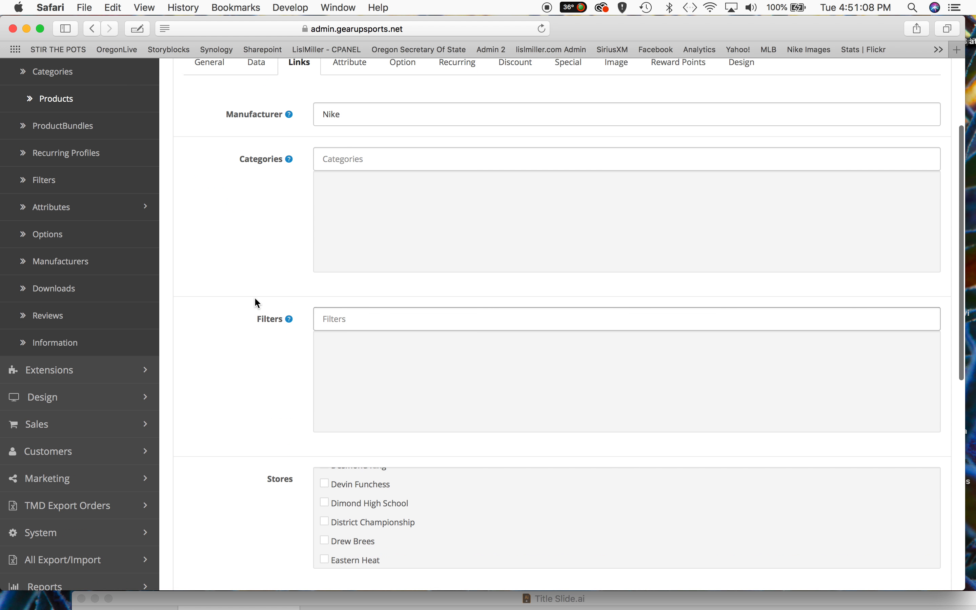
{"action": "scroll", "coordinate": [255, 303], "scroll_direction": "up", "scroll_amount": 2}
{"action": "scroll", "coordinate": [255, 302], "scroll_direction": "up", "scroll_amount": 1}
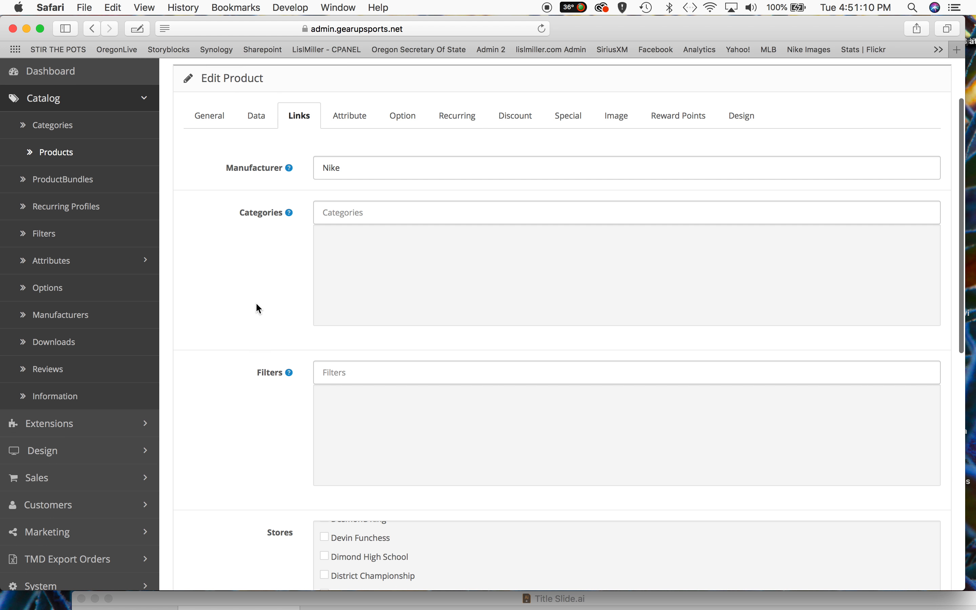
{"action": "scroll", "coordinate": [259, 309], "scroll_direction": "up", "scroll_amount": 4}
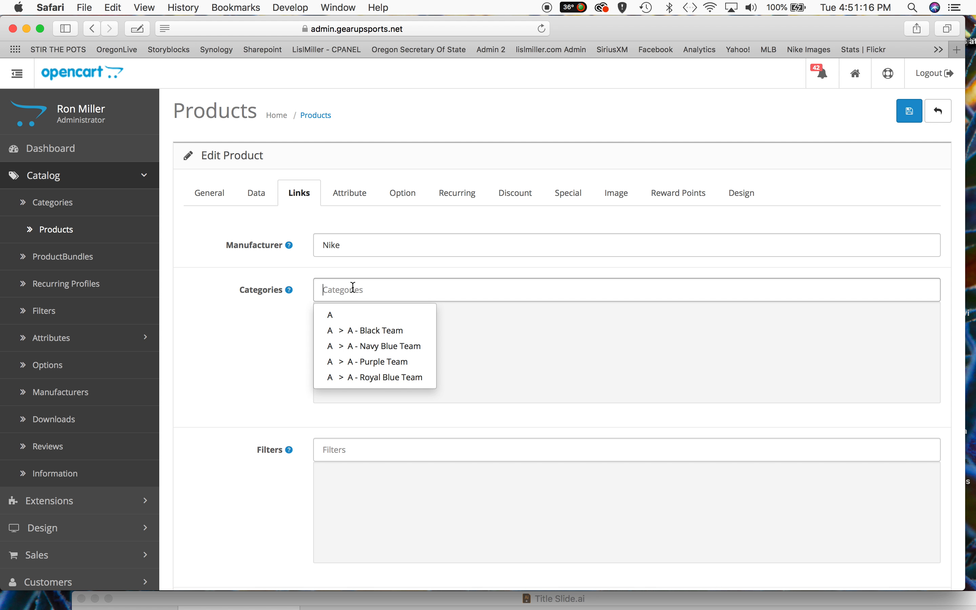
{"action": "left_click", "coordinate": [245, 308]}
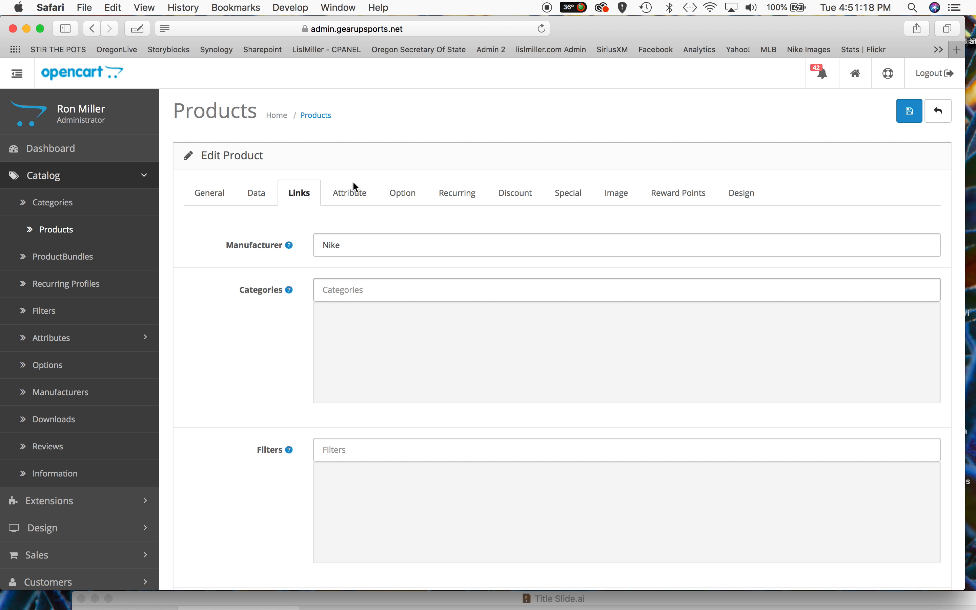
Step: Remove the Uniform Number Printed On Back and Uniform Number options from the product
{"action": "left_click", "coordinate": [407, 195]}
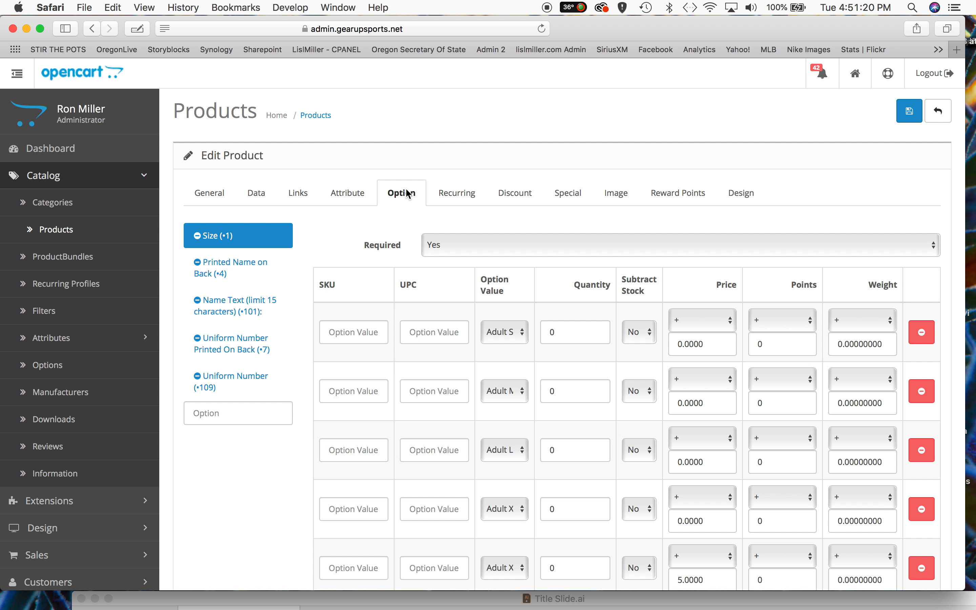
{"action": "scroll", "coordinate": [281, 339], "scroll_direction": "down", "scroll_amount": 3}
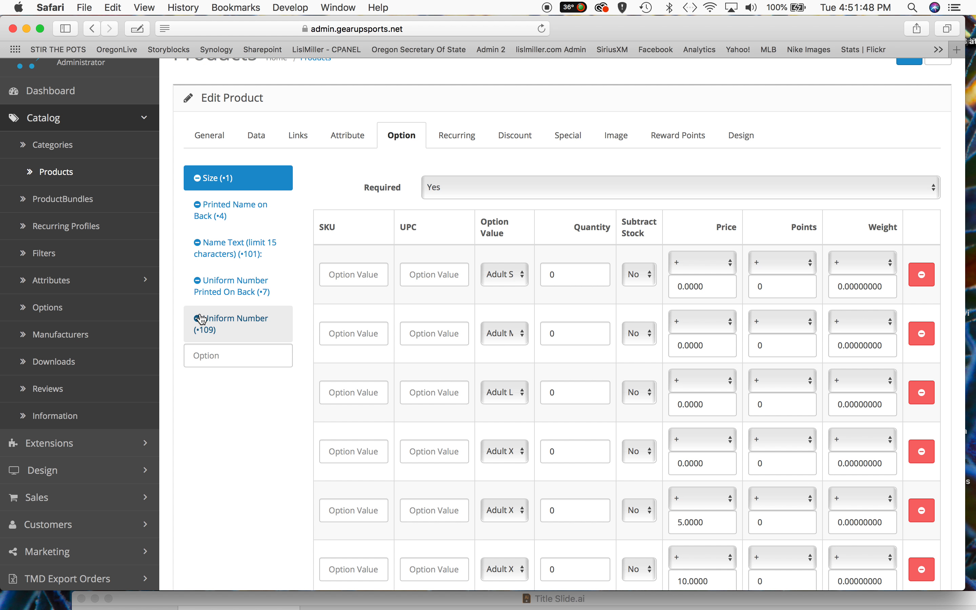
{"action": "left_click", "coordinate": [199, 282]}
{"action": "left_click", "coordinate": [198, 281]}
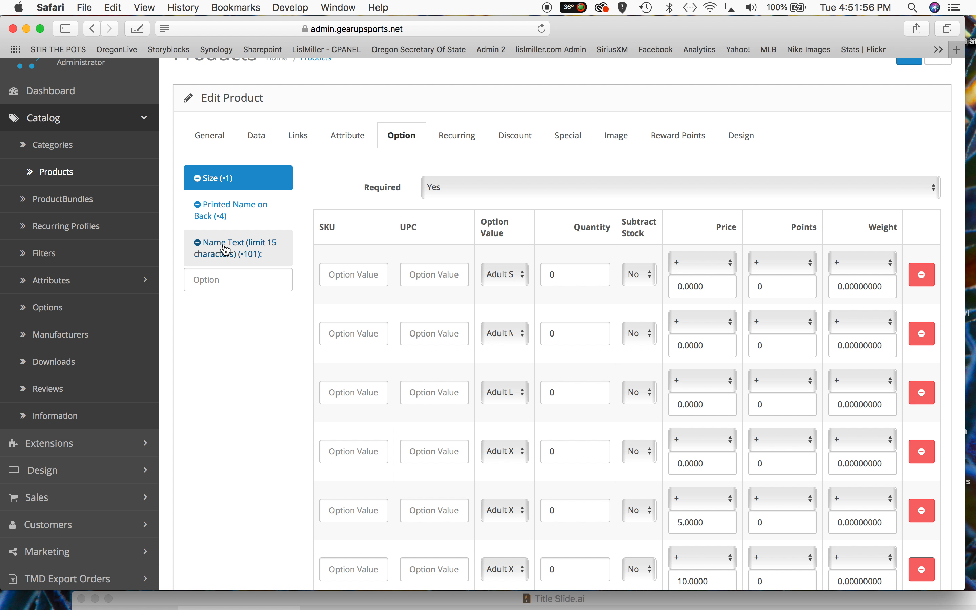
Step: Examine the choices and surcharge of the Printed Name on Back option
{"action": "left_click", "coordinate": [221, 208]}
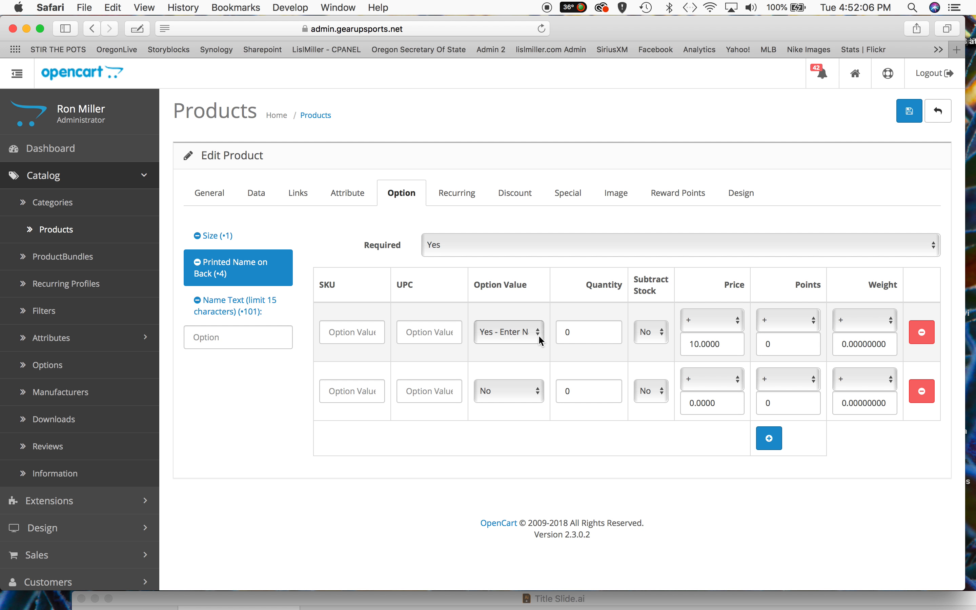
{"action": "left_click", "coordinate": [720, 341]}
{"action": "left_click", "coordinate": [508, 331]}
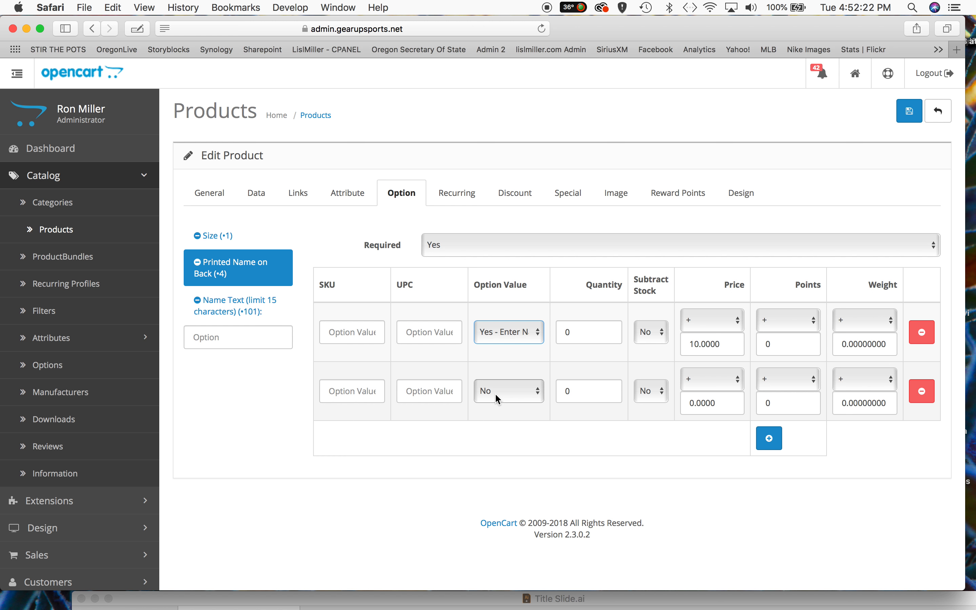
Step: View the green youth Nike Legend T-shirt page in the Menlo Park storefront, then return to the product editor
{"action": "key", "text": "ctrl+super+Escape"}
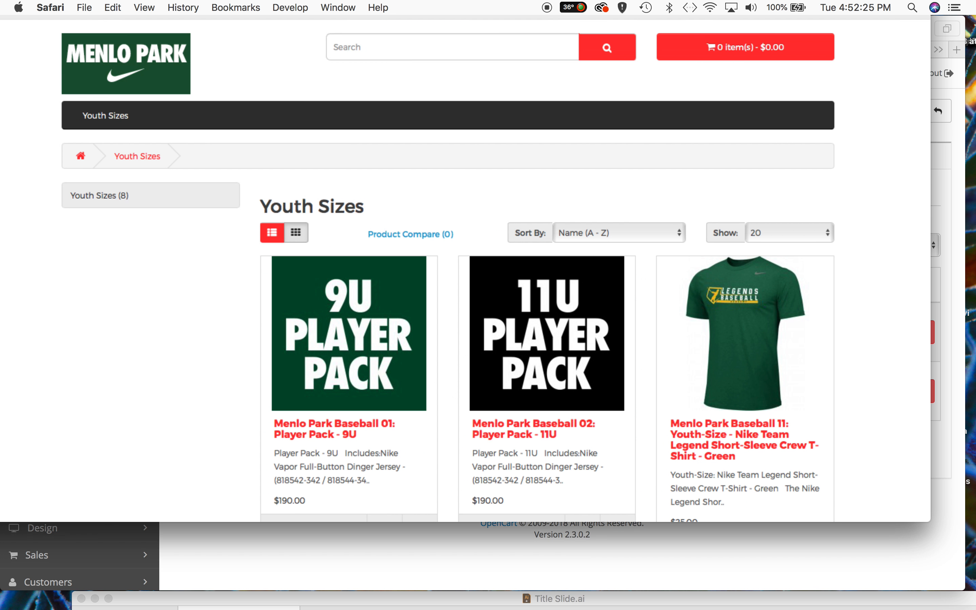
{"action": "left_click", "coordinate": [746, 301]}
{"action": "left_click", "coordinate": [750, 380]}
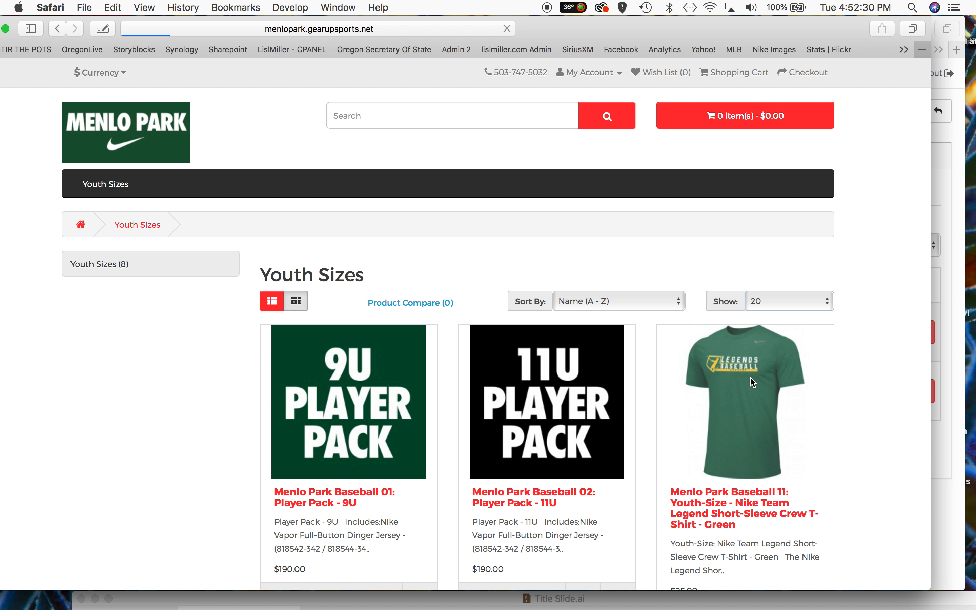
{"action": "scroll", "coordinate": [671, 351], "scroll_direction": "down", "scroll_amount": 5}
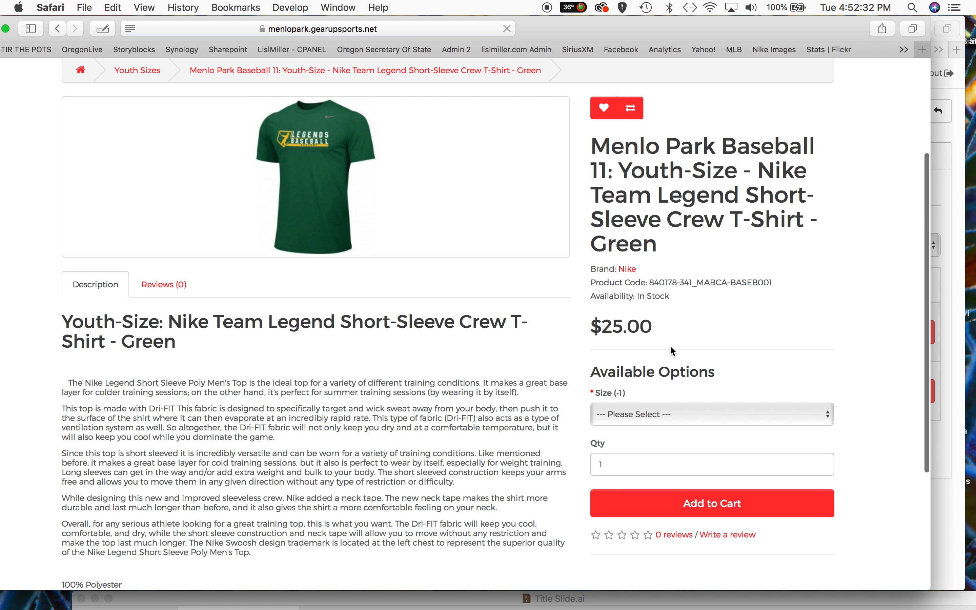
{"action": "mouse_move", "coordinate": [557, 33]}
{"action": "left_mouse_down"}
{"action": "mouse_move", "coordinate": [569, 5]}
{"action": "mouse_move", "coordinate": [571, 42]}
{"action": "left_mouse_up"}
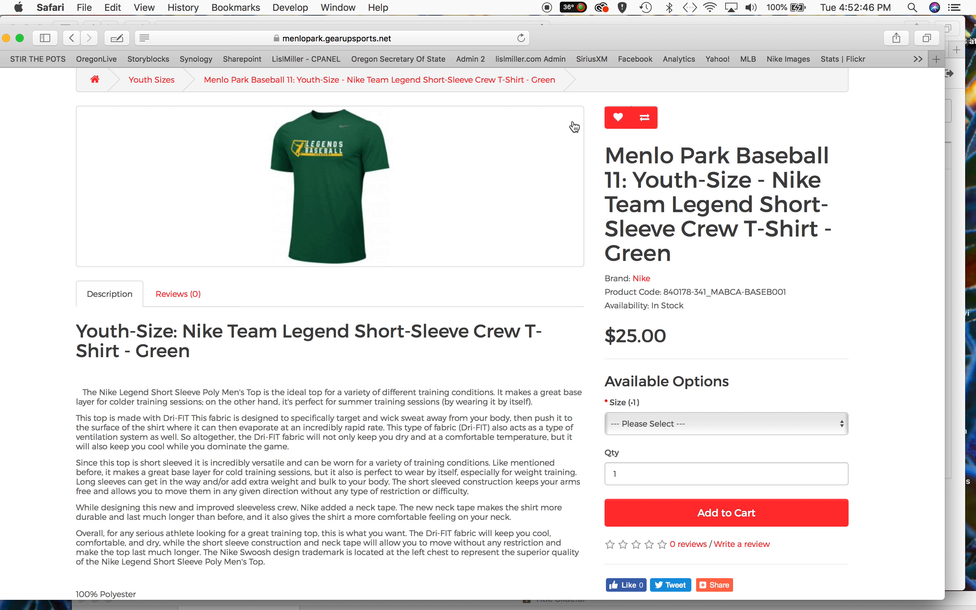
{"action": "left_click_drag", "start_coordinate": [569, 33], "coordinate": [640, 0]}
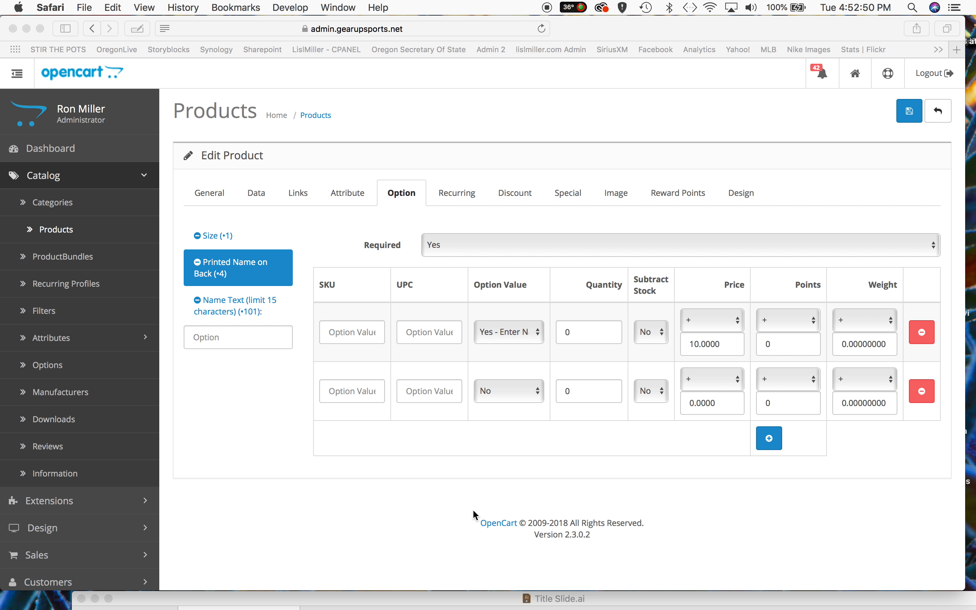
Step: Review the quantity, stock subtraction and price settings of the Yes choice under Printed Name on Back
{"action": "left_click", "coordinate": [363, 525]}
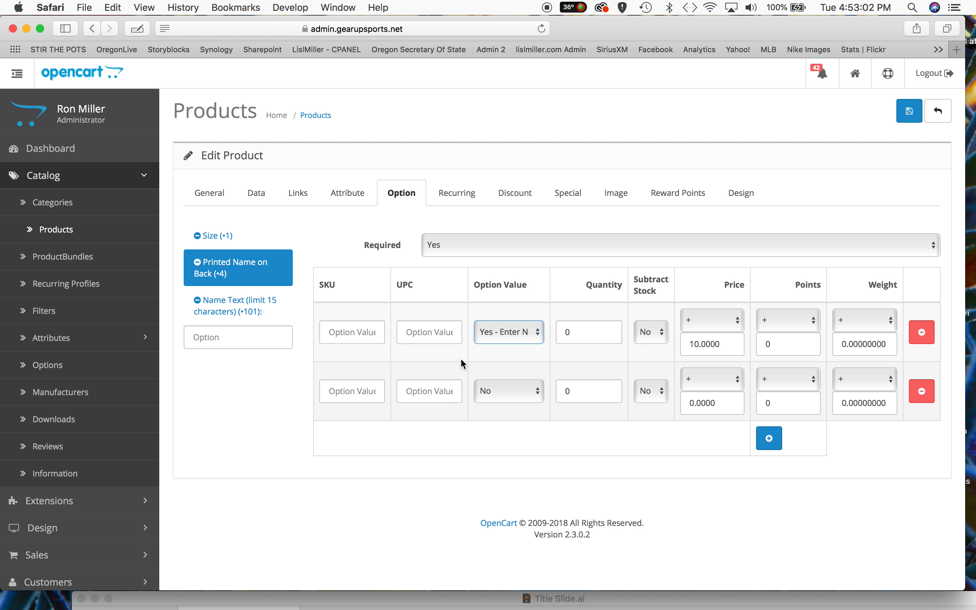
{"action": "double_click", "coordinate": [566, 332]}
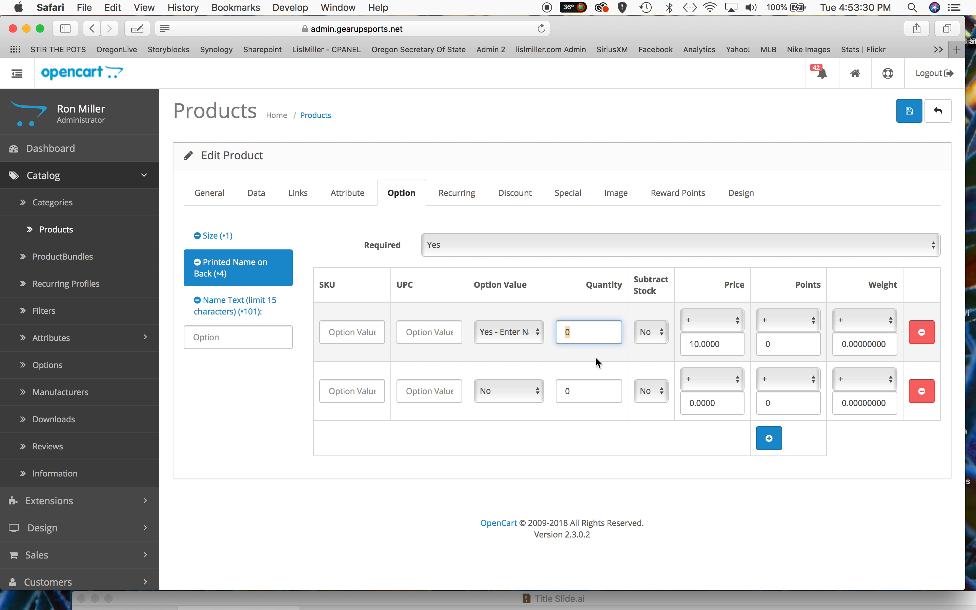
{"action": "left_click", "coordinate": [659, 334]}
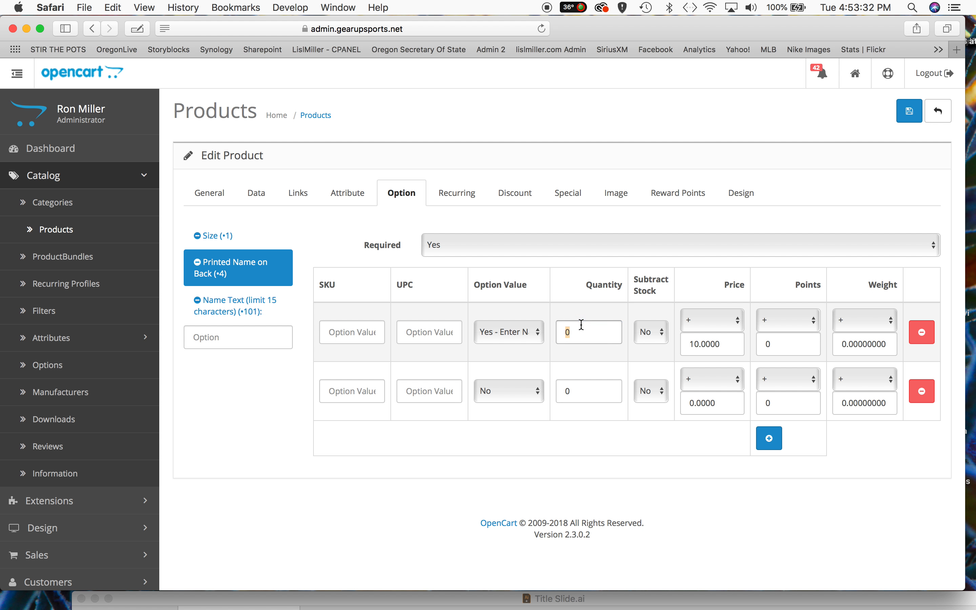
{"action": "left_click", "coordinate": [650, 332]}
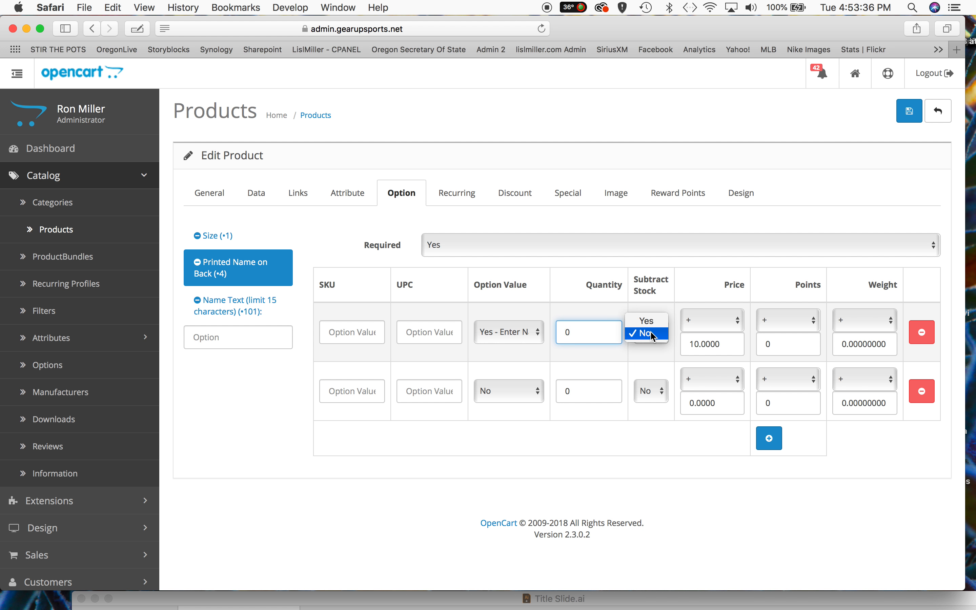
{"action": "left_click", "coordinate": [577, 292]}
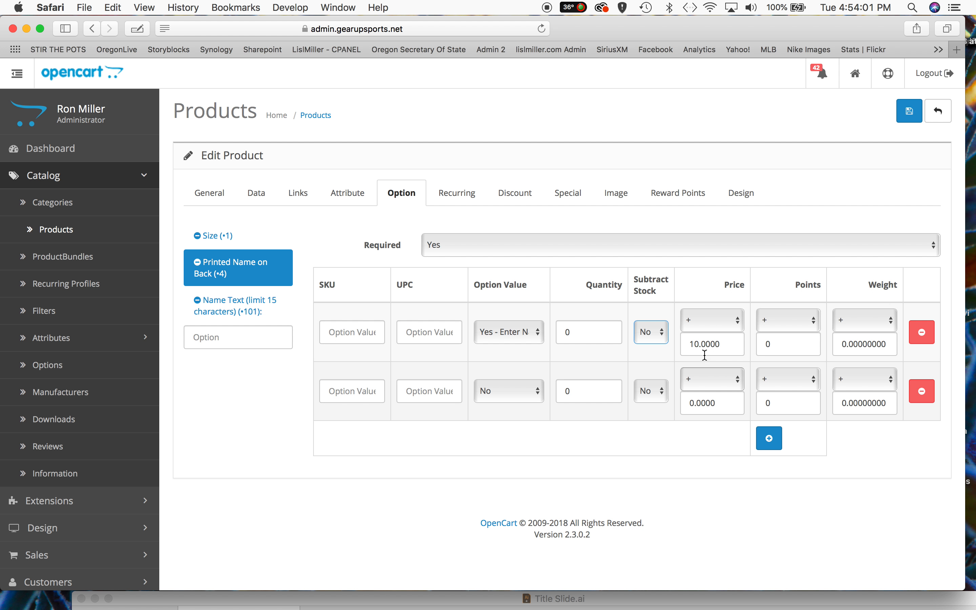
{"action": "left_click_drag", "start_coordinate": [724, 345], "coordinate": [681, 343]}
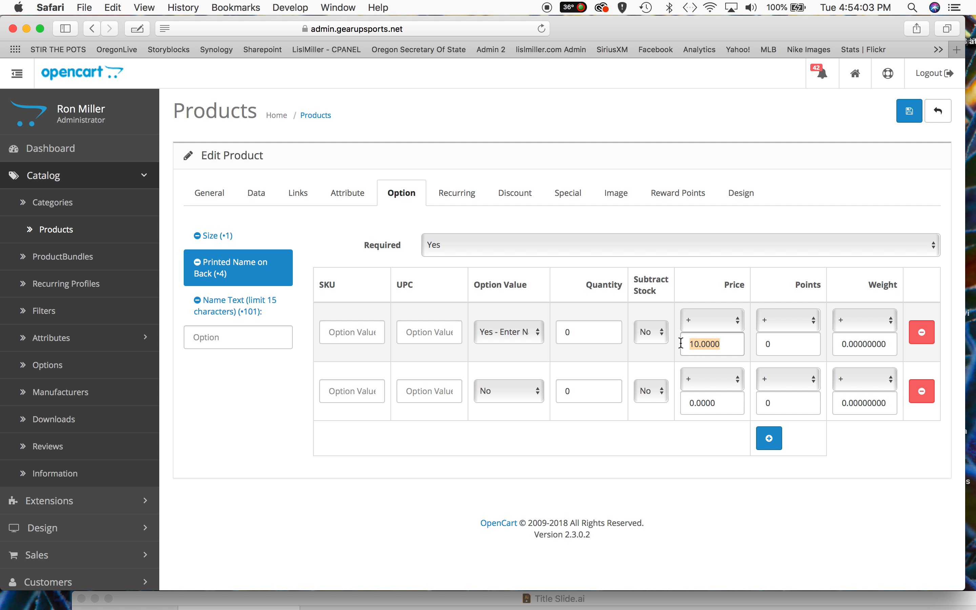
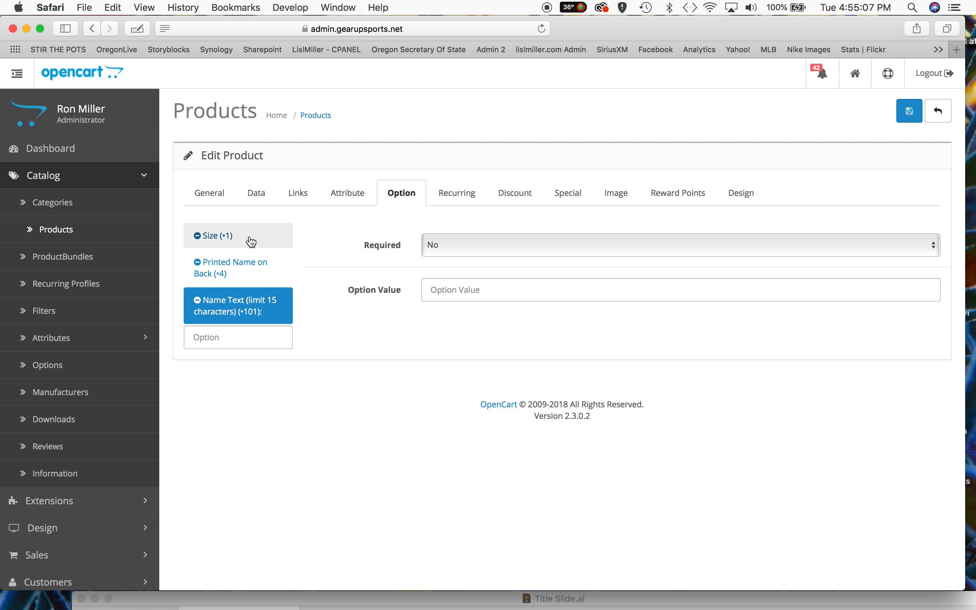
Step: In the Size option, set the Adult Medium quantity to 24 and its stock subtraction to Yes
{"action": "left_click", "coordinate": [229, 241]}
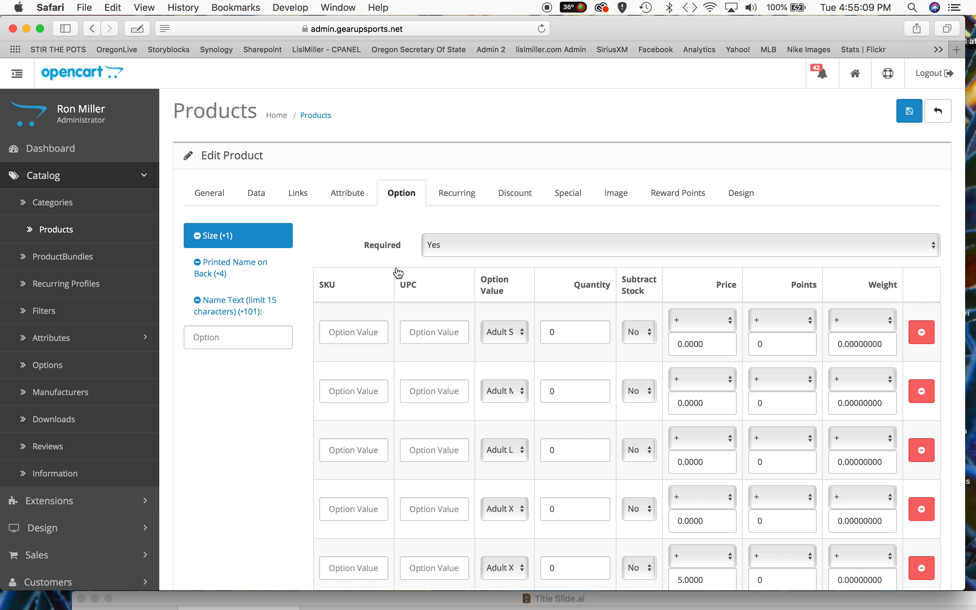
{"action": "scroll", "coordinate": [645, 302], "scroll_direction": "down", "scroll_amount": 3}
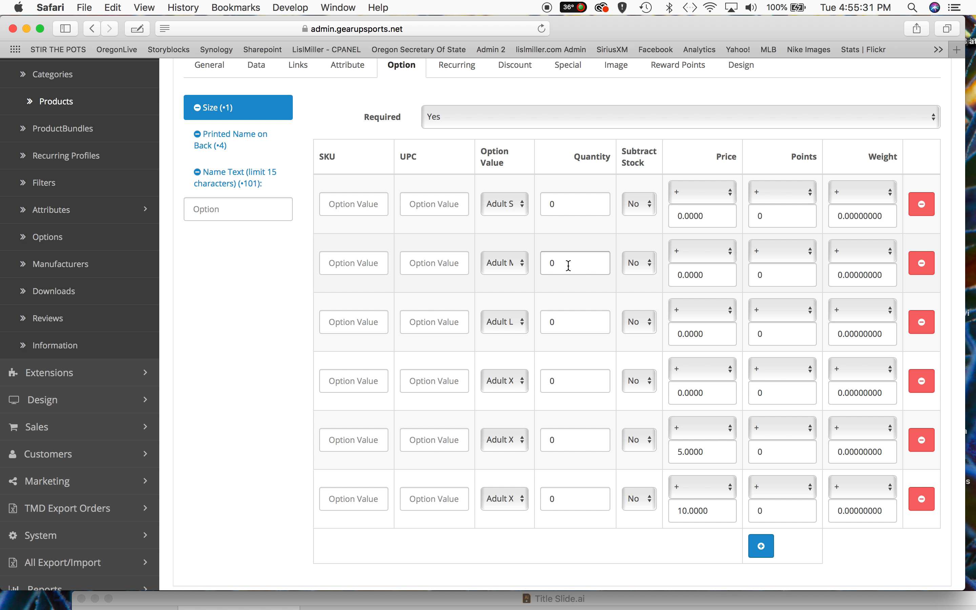
{"action": "left_click", "coordinate": [552, 262]}
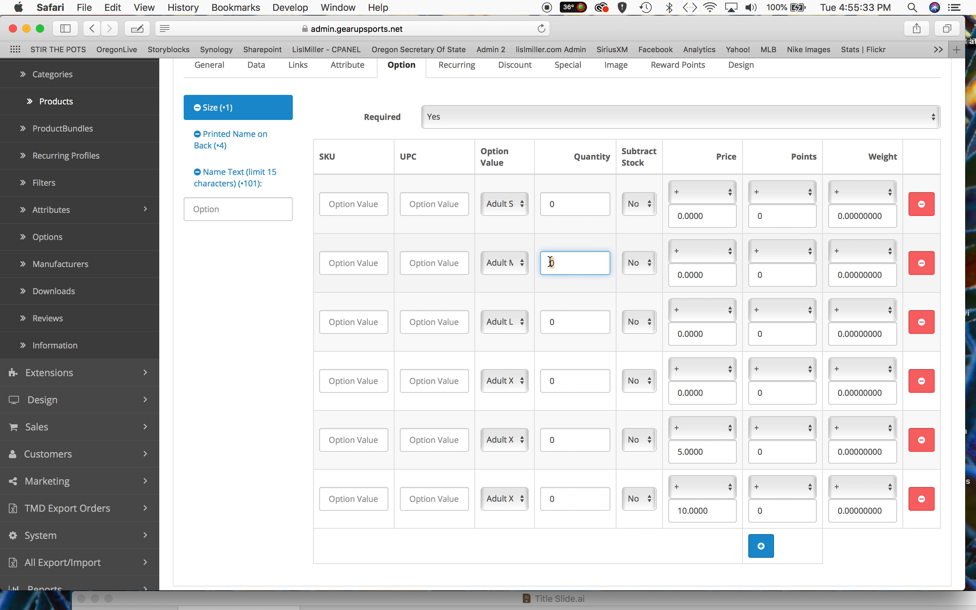
{"action": "left_click", "coordinate": [503, 264]}
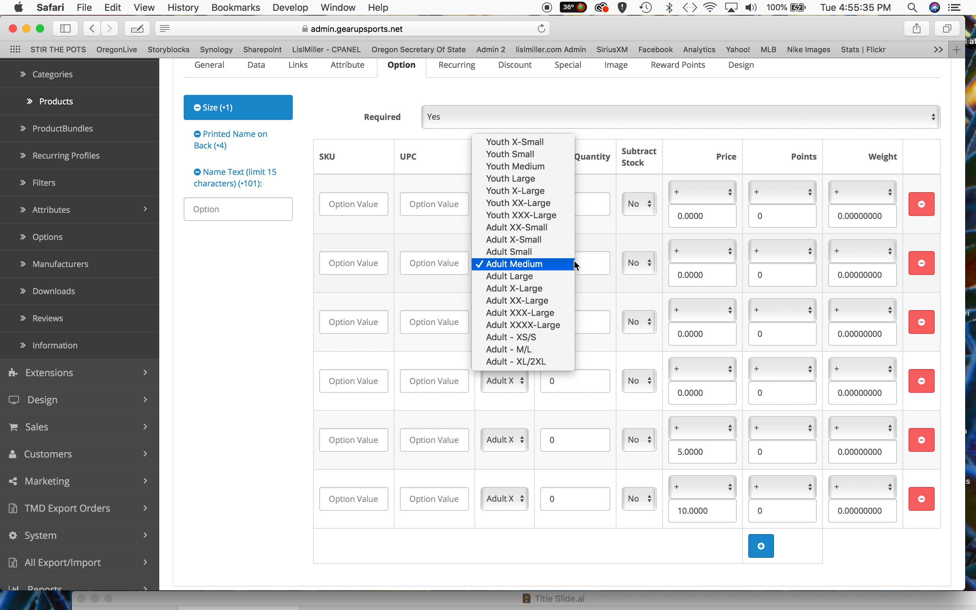
{"action": "left_click", "coordinate": [590, 259]}
{"action": "key", "text": "Tab"}
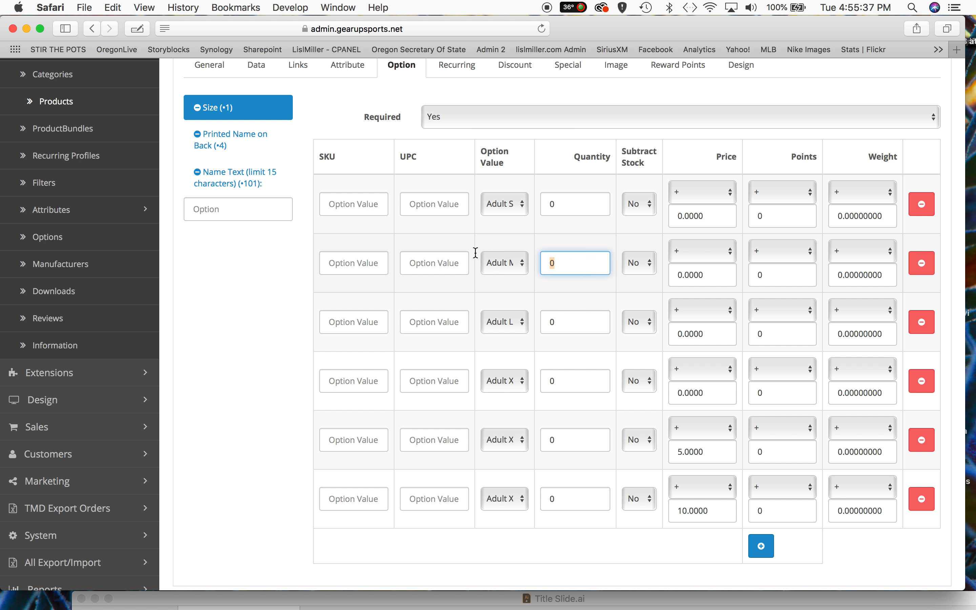
{"action": "type", "text": "24"}
{"action": "key", "text": "Tab"}
{"action": "left_click", "coordinate": [637, 263]}
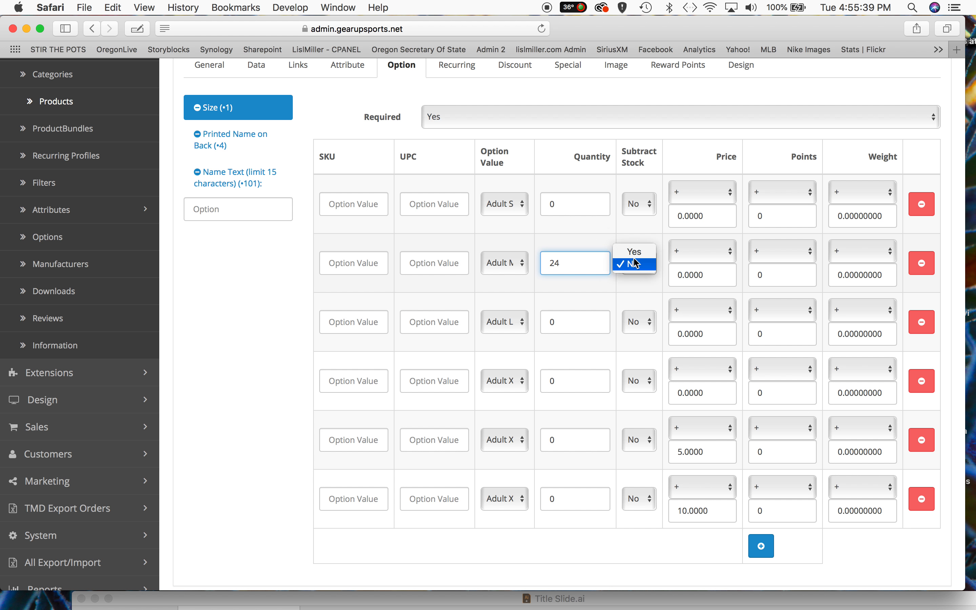
{"action": "left_click", "coordinate": [634, 252]}
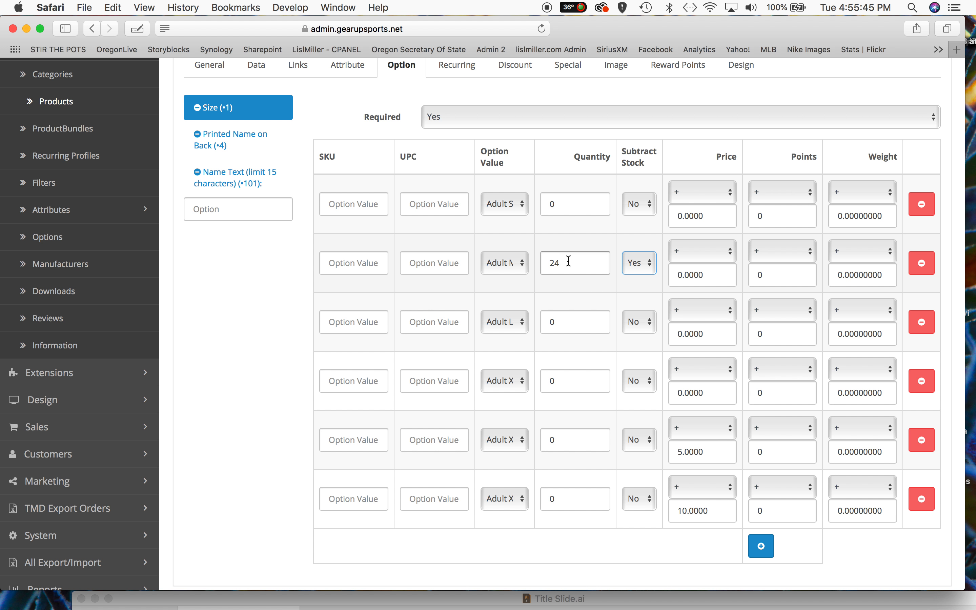
Step: Reset the Adult Medium quantity to 0 and its stock subtraction to No
{"action": "key", "text": "shift+Tab"}
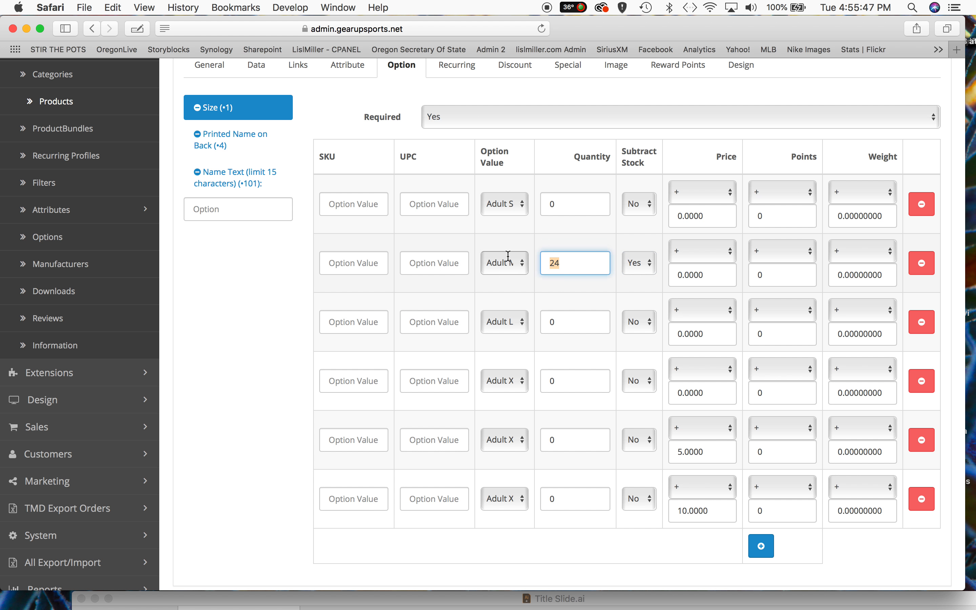
{"action": "type", "text": "0"}
{"action": "left_click", "coordinate": [645, 262]}
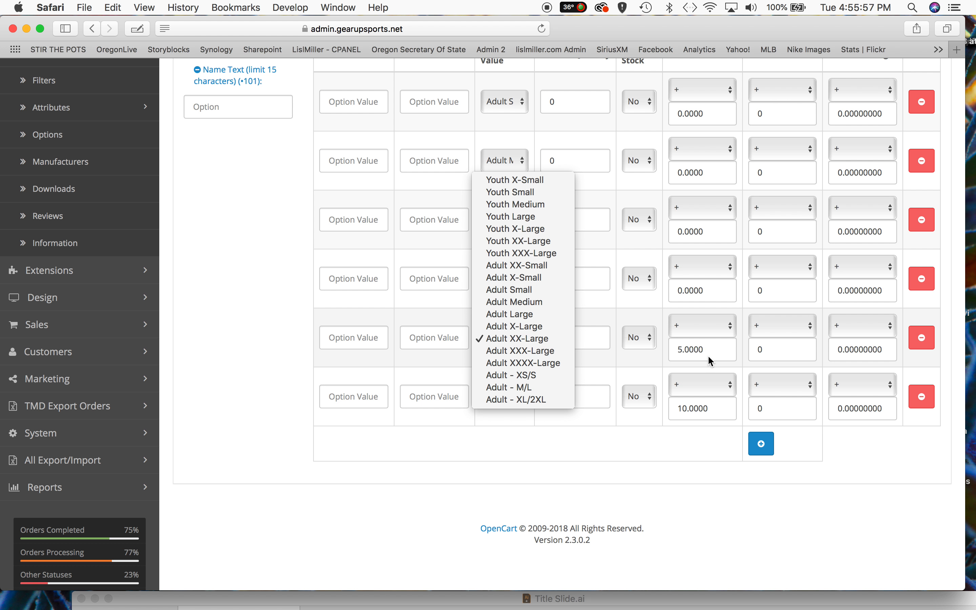
Step: Check the surcharges assigned to the Adult XX-Large and Adult XXX-Large sizes
{"action": "left_click", "coordinate": [707, 351]}
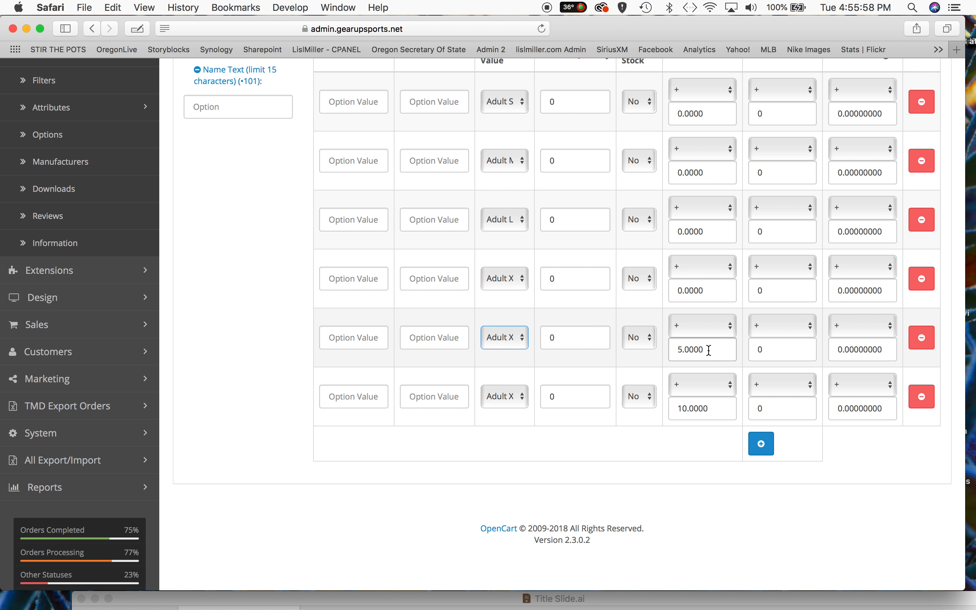
{"action": "left_click", "coordinate": [498, 399]}
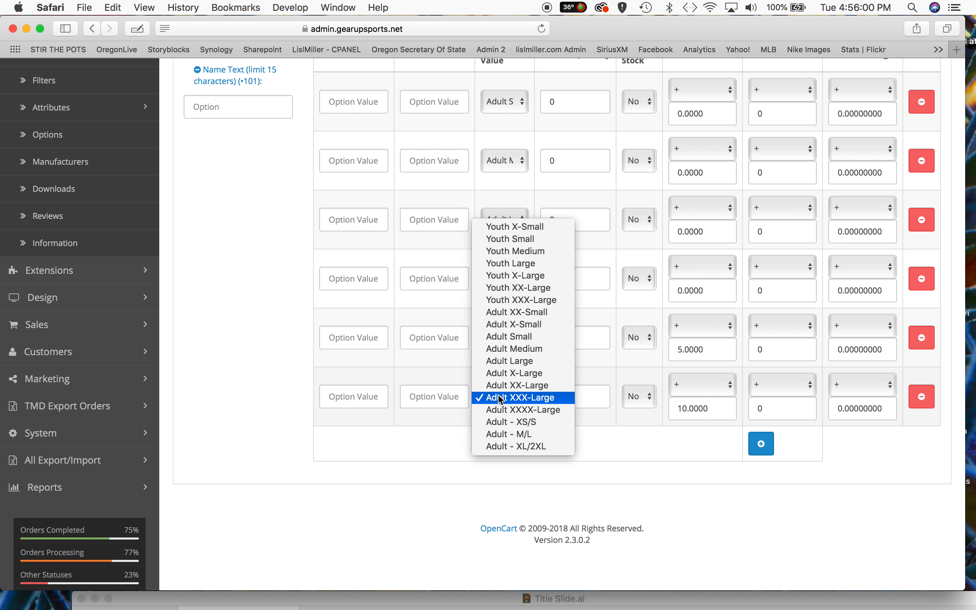
{"action": "left_click", "coordinate": [715, 407]}
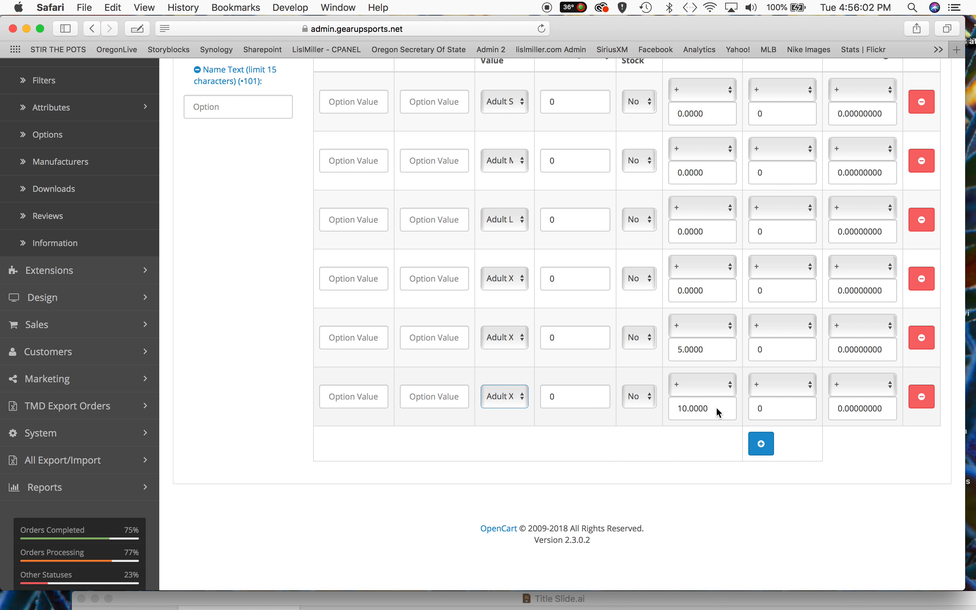
{"action": "scroll", "coordinate": [503, 337], "scroll_direction": "up", "scroll_amount": 2}
{"action": "scroll", "coordinate": [501, 332], "scroll_direction": "up", "scroll_amount": 2}
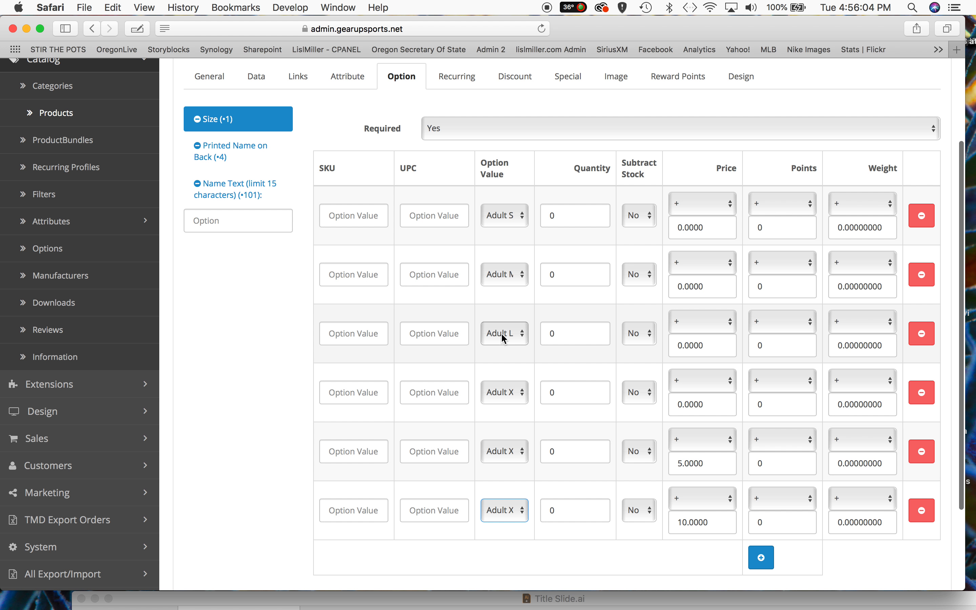
Step: Enter the SKUs 727982-727_S, 727982-727_M and 727982-727_L for Adult Small, Medium and Large
{"action": "left_click", "coordinate": [331, 214]}
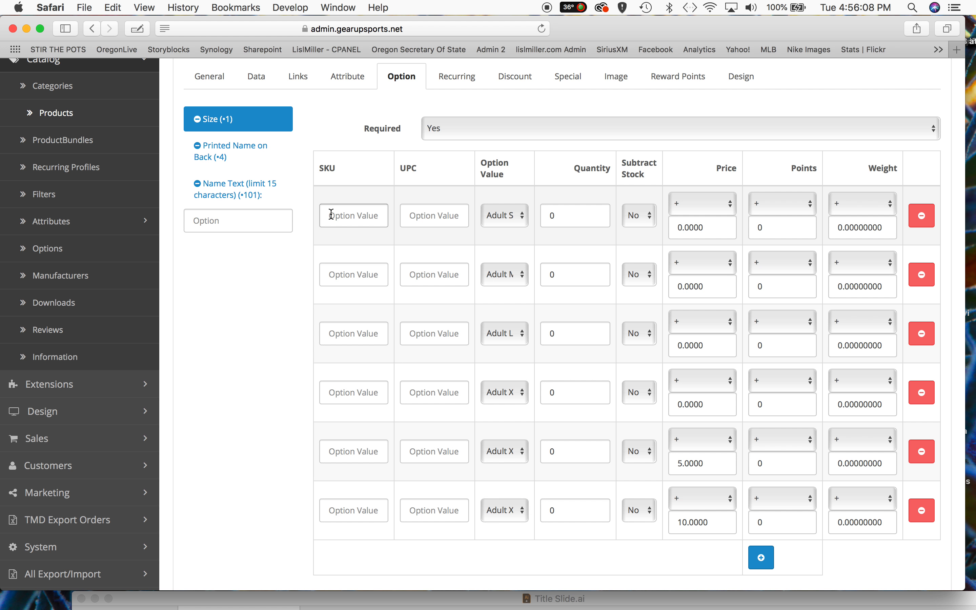
{"action": "left_click", "coordinate": [374, 222]}
{"action": "type", "text": "727982-727_"}
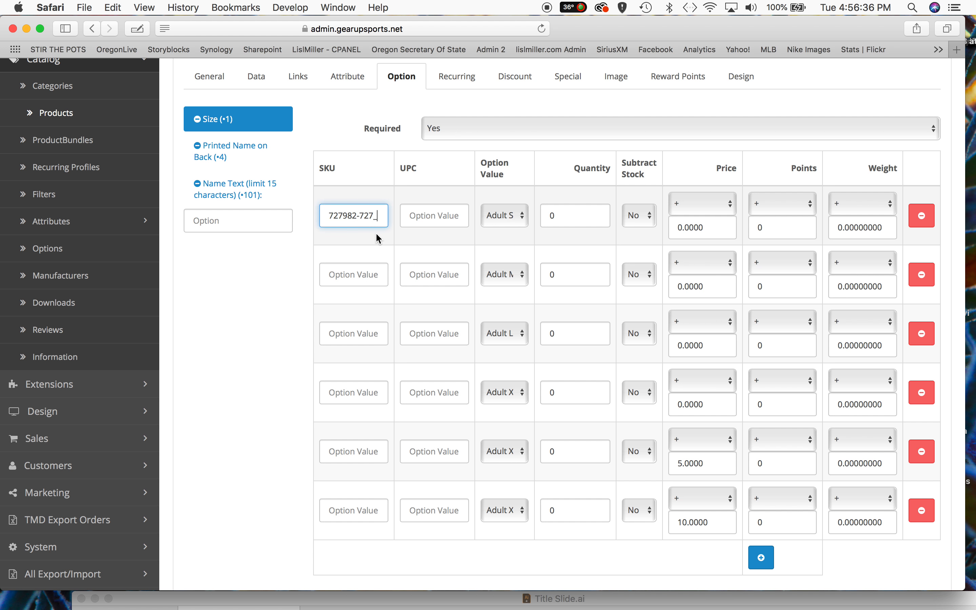
{"action": "type", "text": "S"}
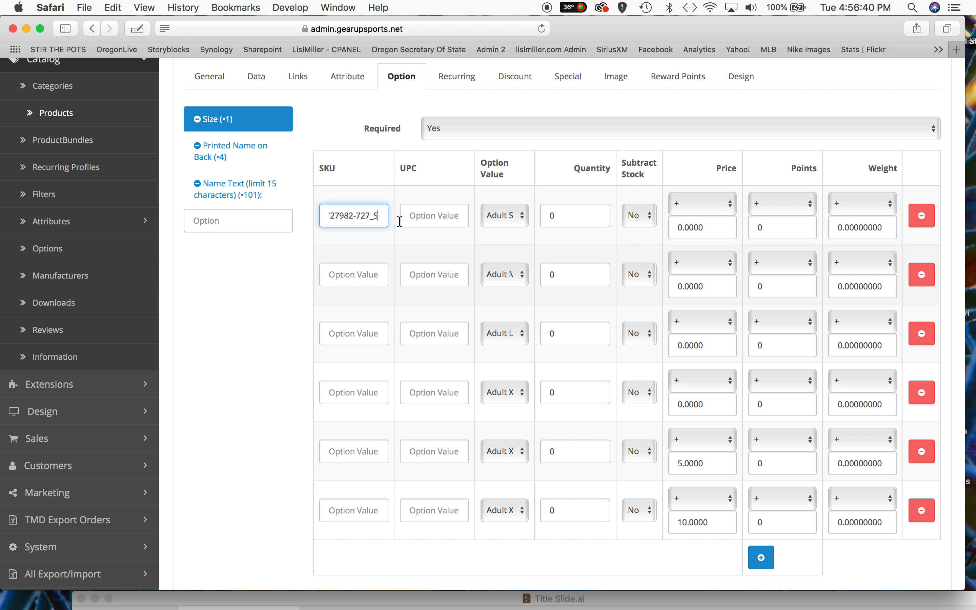
{"action": "left_click", "coordinate": [351, 278]}
{"action": "type", "text": "727982-727_"}
{"action": "type", "text": "M"}
{"action": "left_click", "coordinate": [346, 336]}
{"action": "type", "text": "727982-727_"}
{"action": "type", "text": "L"}
Step: Enter the SKUs 727982-727_XL, 727982-727_2XL and 727982-727_3XL for Adult X-Large, XX-Large and XXX-Large
{"action": "left_click", "coordinate": [339, 393]}
{"action": "type", "text": "727982-727_"}
{"action": "type", "text": "XL"}
{"action": "left_click", "coordinate": [336, 453]}
{"action": "type", "text": "727982-727_"}
{"action": "type", "text": "2XL"}
{"action": "left_click", "coordinate": [337, 504]}
{"action": "type", "text": "727982-727_"}
{"action": "type", "text": "3XL"}
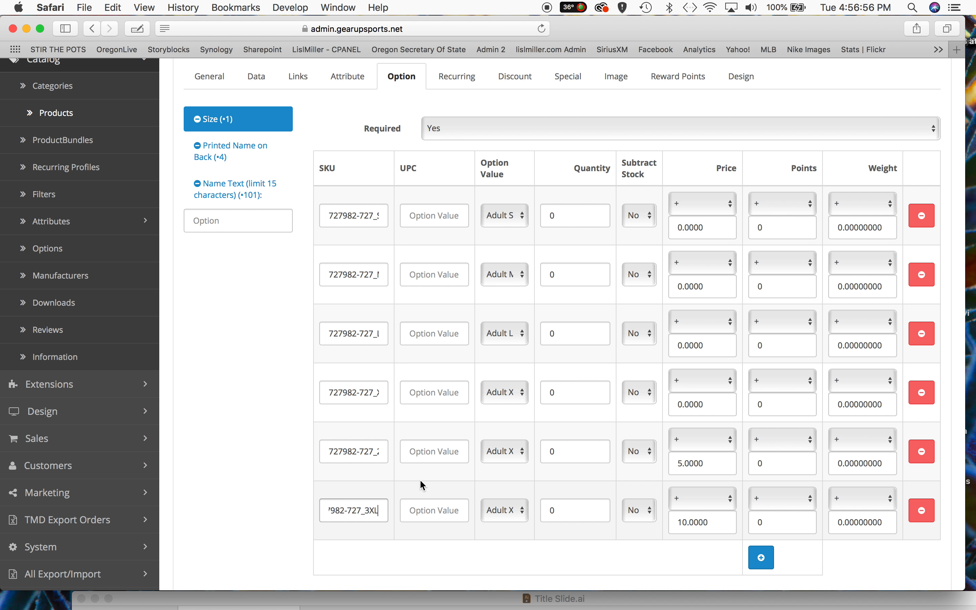
{"action": "scroll", "coordinate": [178, 275], "scroll_direction": "up", "scroll_amount": 5}
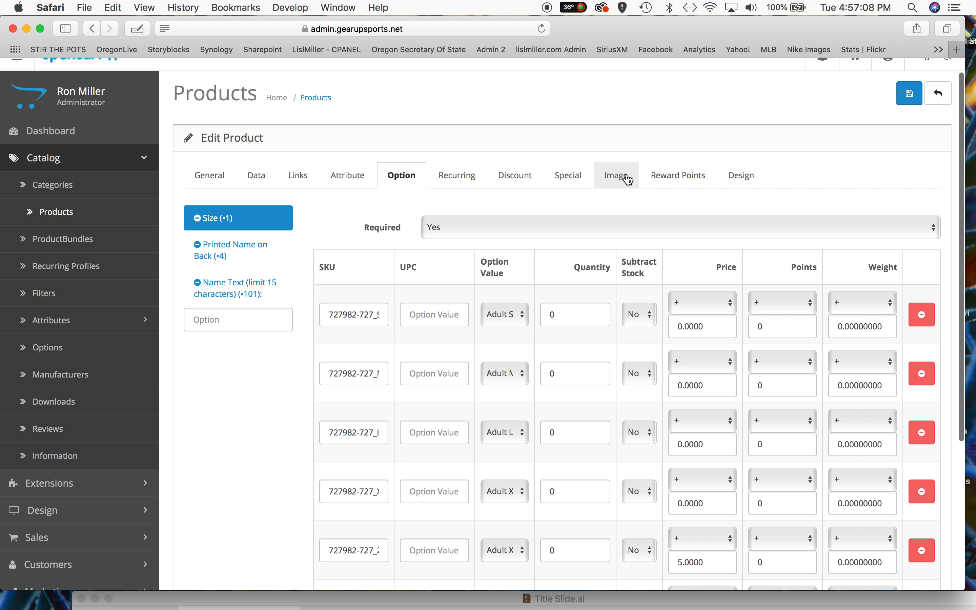
Step: Browse the image manager for the main product image to the California Red fish folder inside C Folder
{"action": "left_click", "coordinate": [613, 177]}
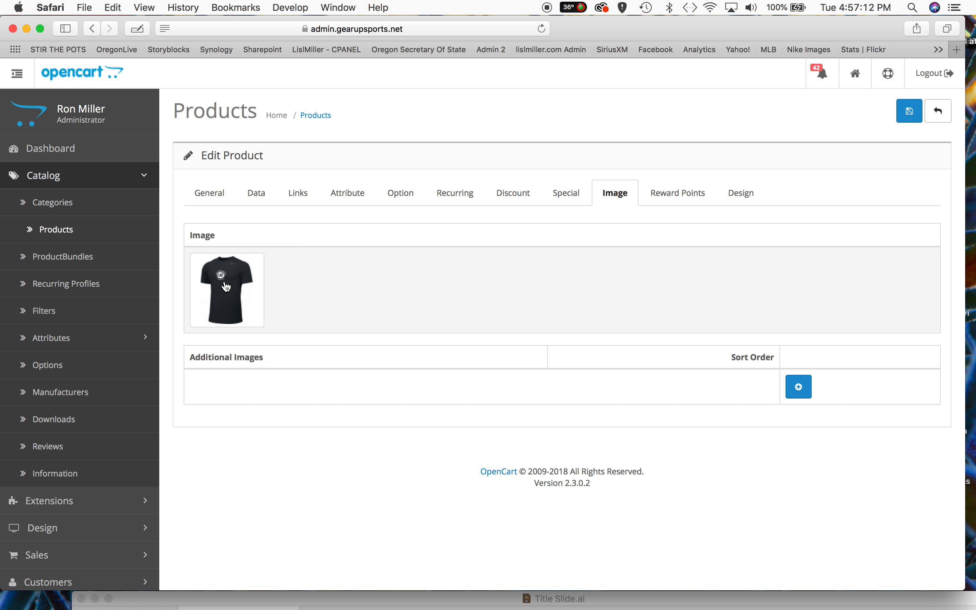
{"action": "left_click", "coordinate": [228, 299]}
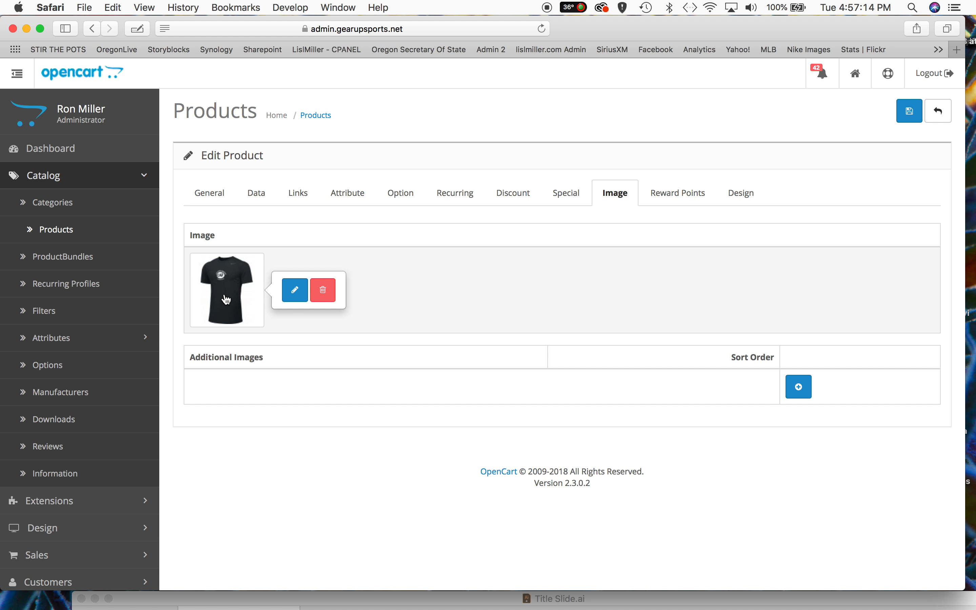
{"action": "left_click", "coordinate": [295, 291]}
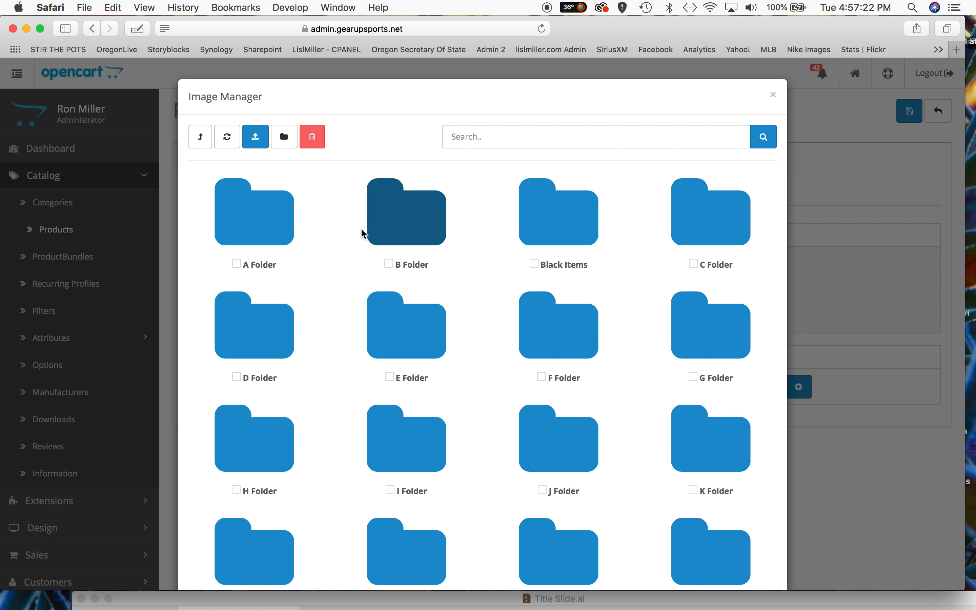
{"action": "left_click", "coordinate": [702, 217]}
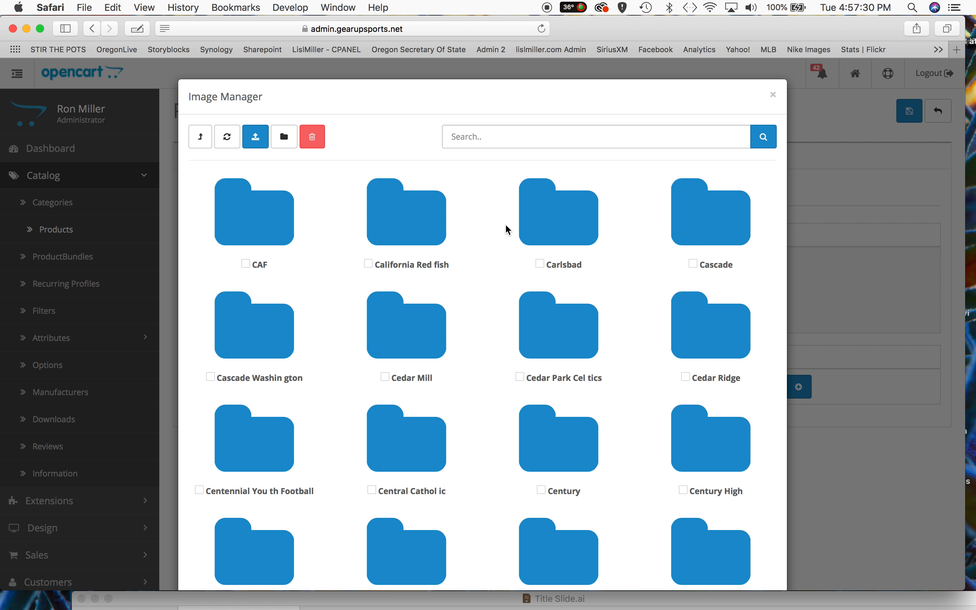
{"action": "left_click", "coordinate": [404, 234]}
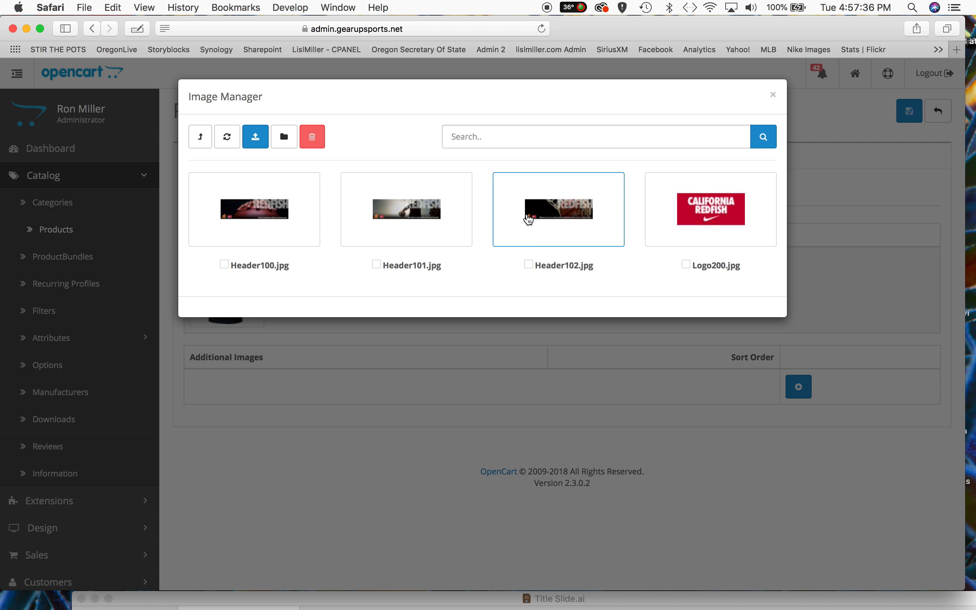
Step: Upload the yellow shirt images 453181-727.jpg and 727982_727.jpg, and set 727982_727.jpg as the main product image
{"action": "left_click", "coordinate": [253, 139]}
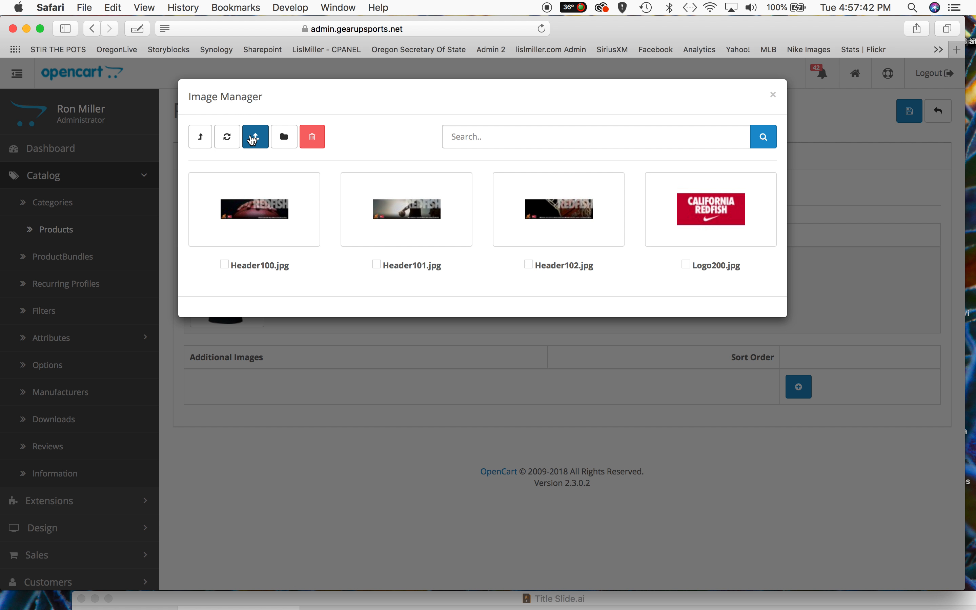
{"action": "left_click", "coordinate": [253, 140]}
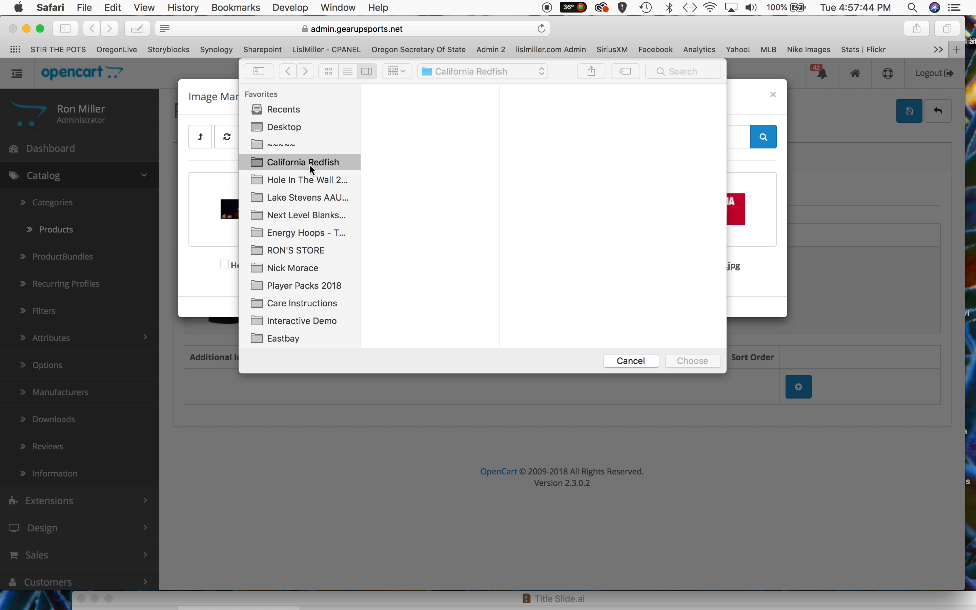
{"action": "left_click", "coordinate": [687, 362]}
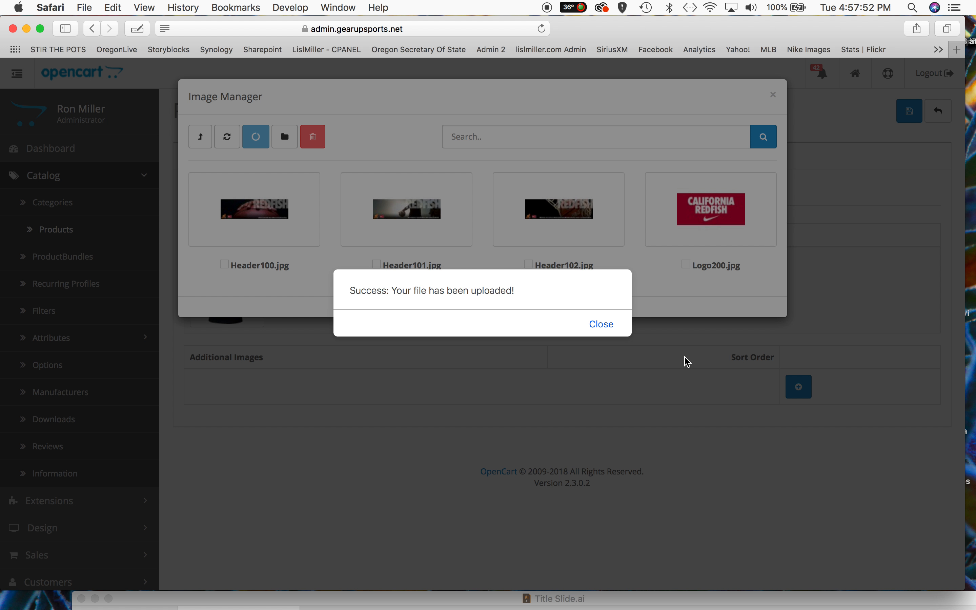
{"action": "left_click", "coordinate": [601, 325]}
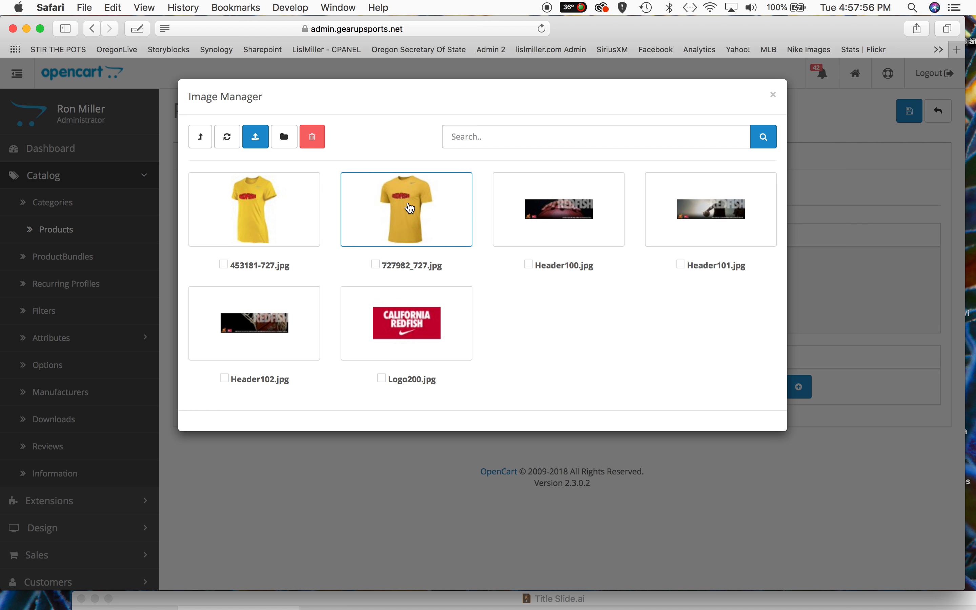
{"action": "left_click", "coordinate": [407, 200]}
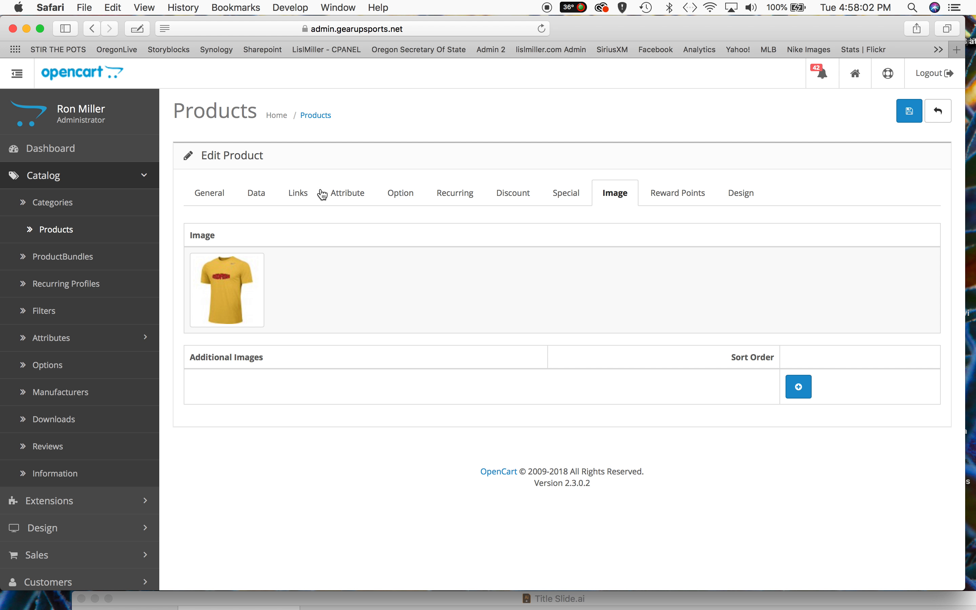
Step: Review the product's general and data details, and save the product
{"action": "left_click", "coordinate": [210, 193]}
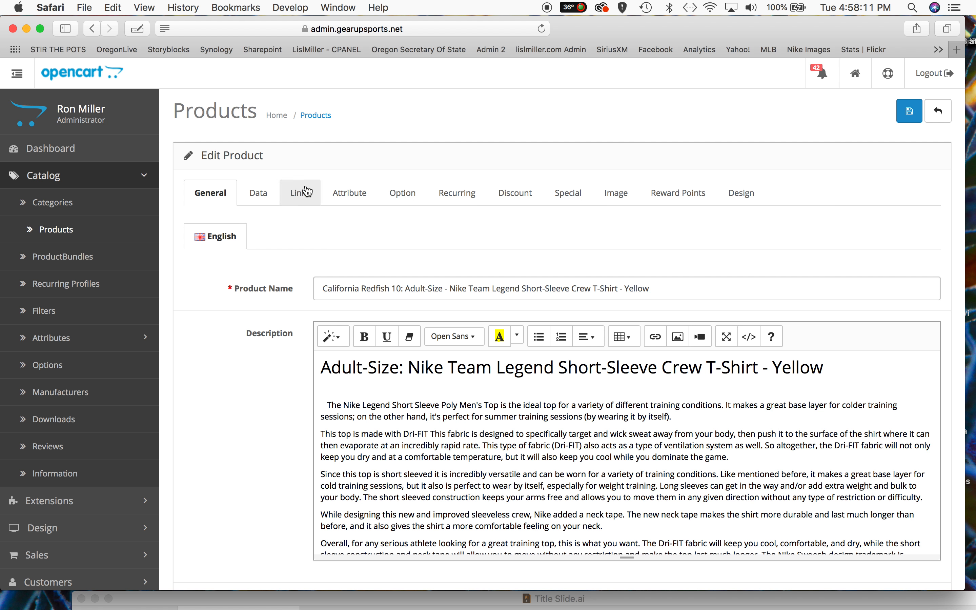
{"action": "left_click", "coordinate": [261, 201]}
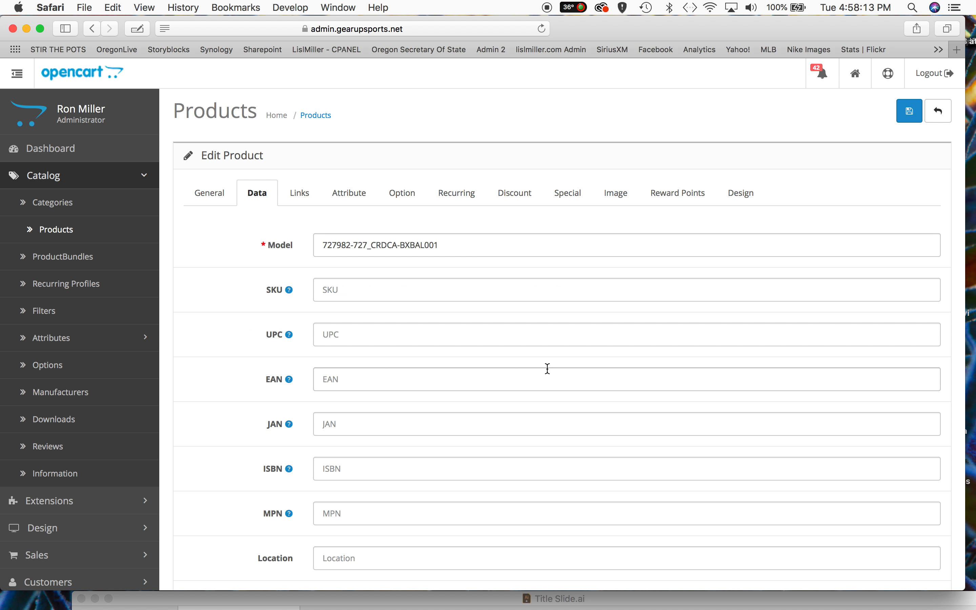
{"action": "scroll", "coordinate": [547, 368], "scroll_direction": "down", "scroll_amount": 5}
{"action": "scroll", "coordinate": [547, 368], "scroll_direction": "down", "scroll_amount": 15}
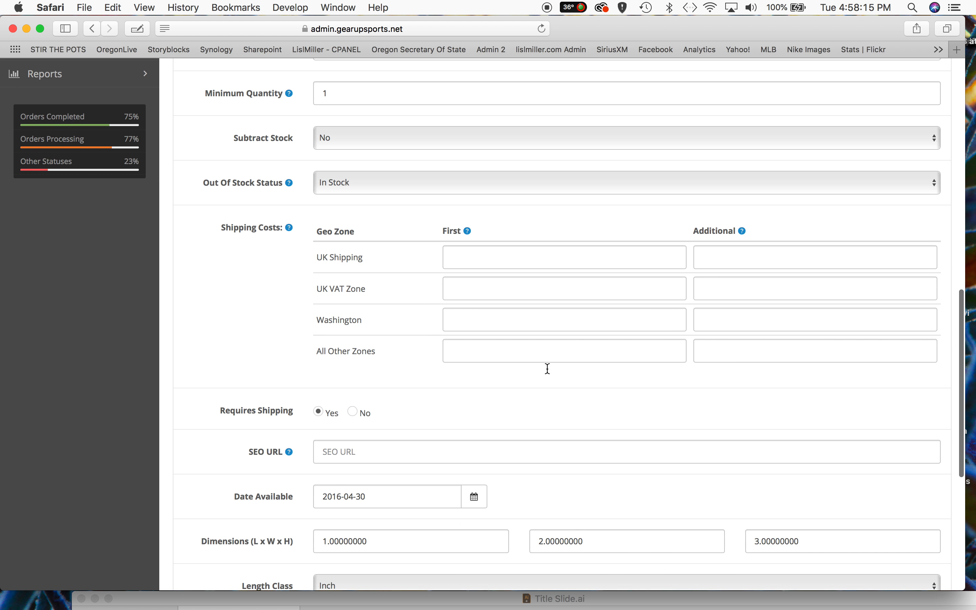
{"action": "scroll", "coordinate": [727, 395], "scroll_direction": "up", "scroll_amount": 20}
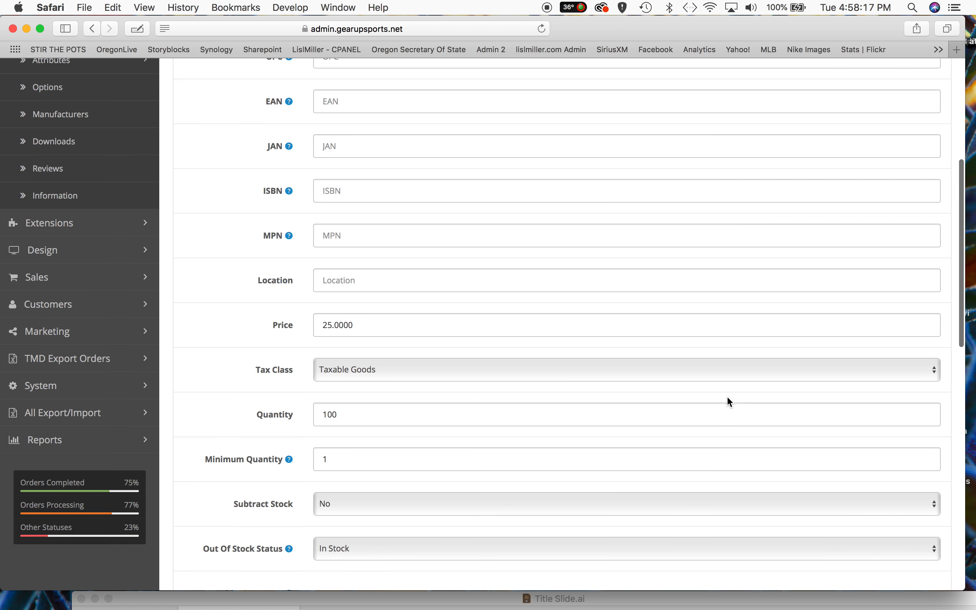
{"action": "left_click", "coordinate": [910, 112]}
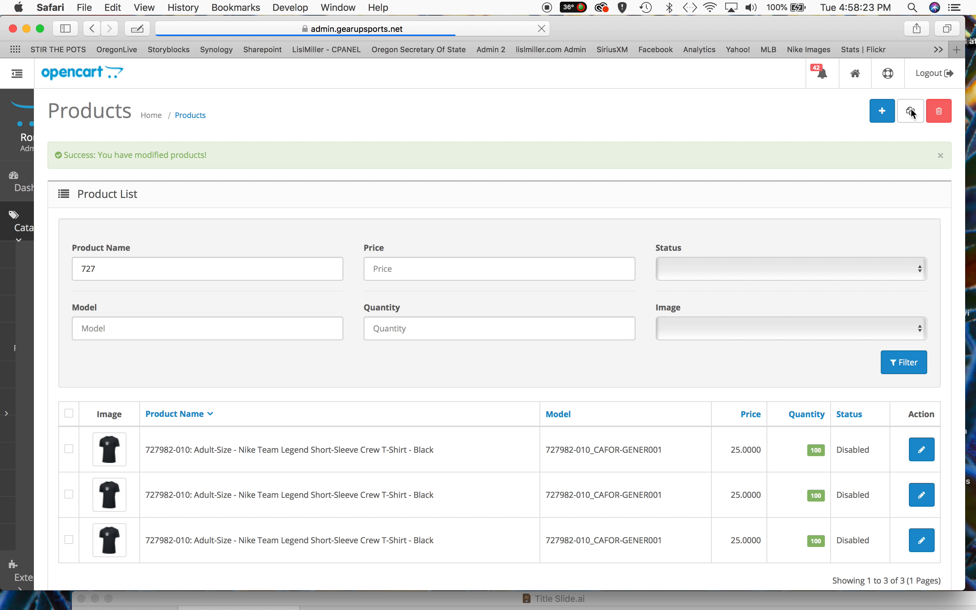
Step: Filter the product list by the product name CALIFORNIA
{"action": "scroll", "coordinate": [422, 290], "scroll_direction": "down", "scroll_amount": 3}
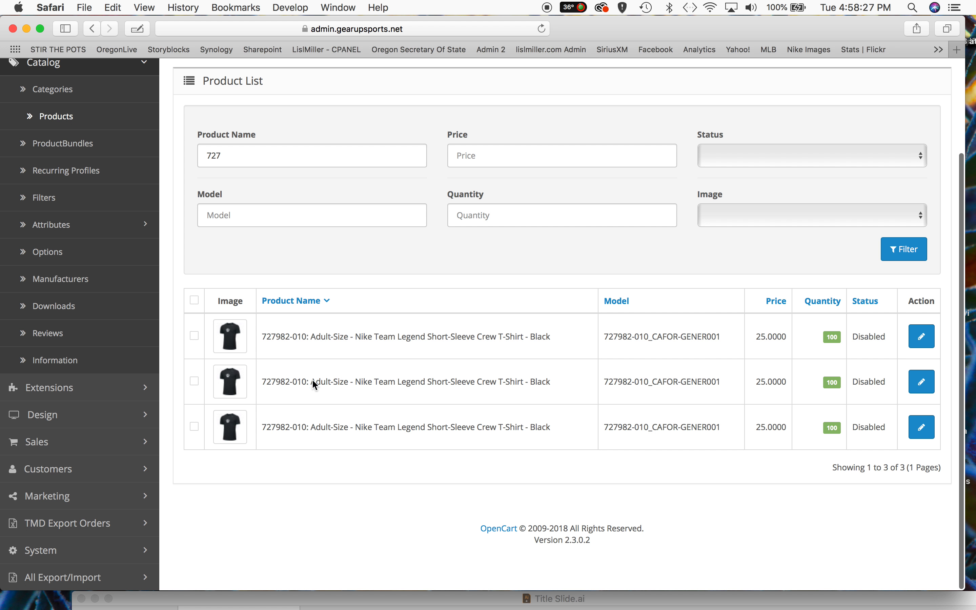
{"action": "left_click_drag", "start_coordinate": [236, 159], "coordinate": [189, 153]}
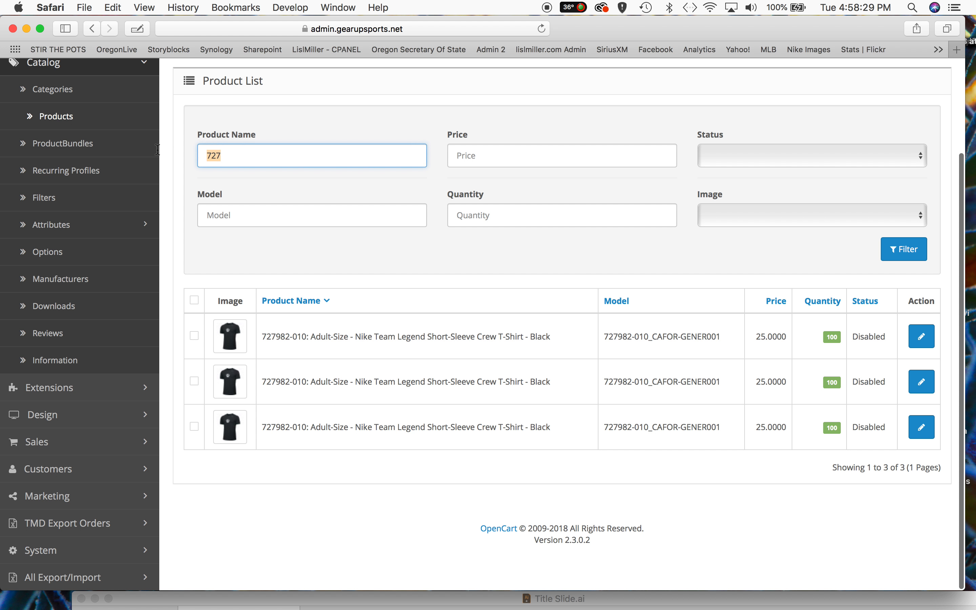
{"action": "type", "text": "CALIFORNIA"}
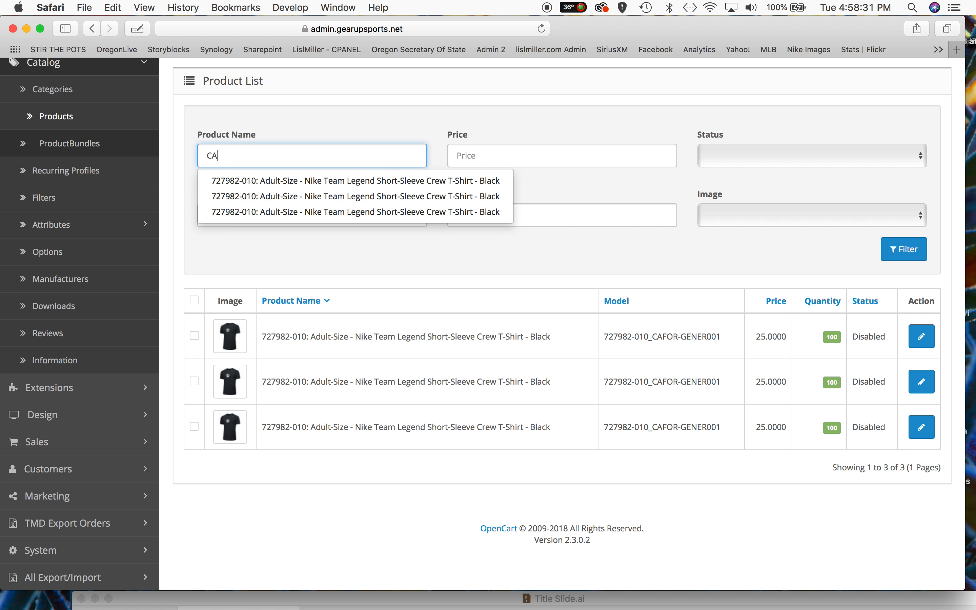
{"action": "left_click", "coordinate": [909, 253]}
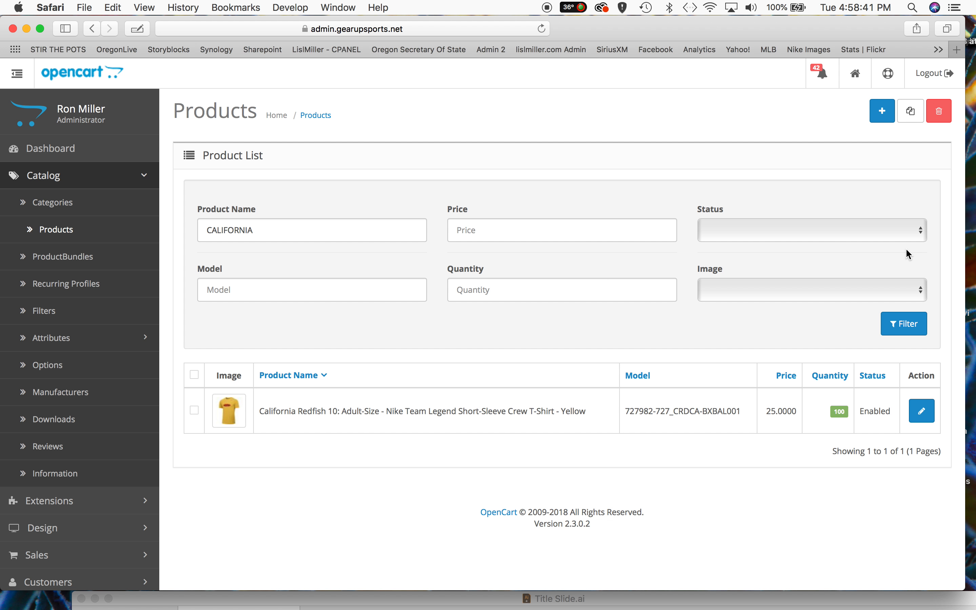
Step: Duplicate the yellow California Redfish adult T-shirt product and open the disabled copy for editing
{"action": "left_click", "coordinate": [195, 410]}
{"action": "left_click", "coordinate": [915, 112]}
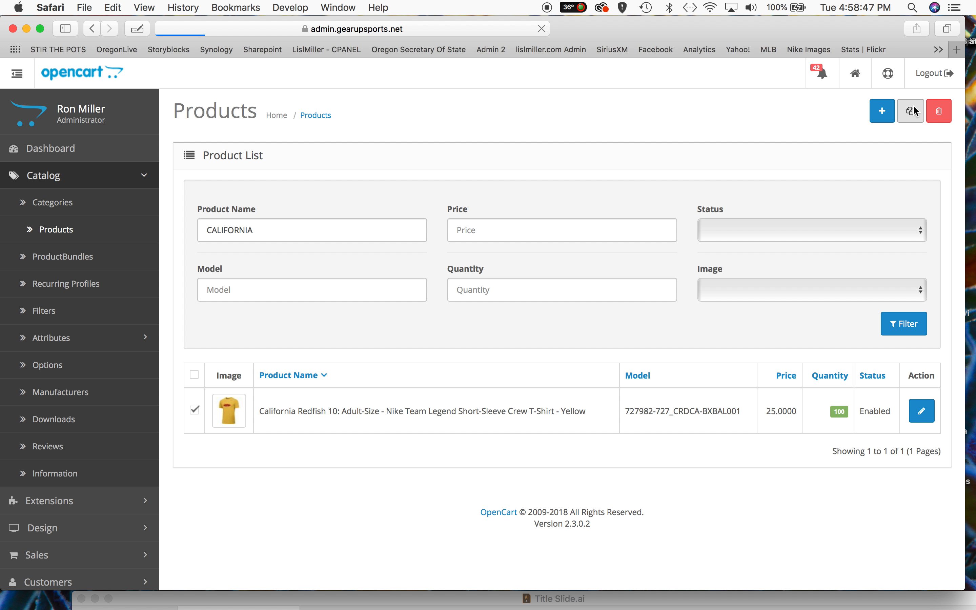
{"action": "scroll", "coordinate": [716, 214], "scroll_direction": "down", "scroll_amount": 3}
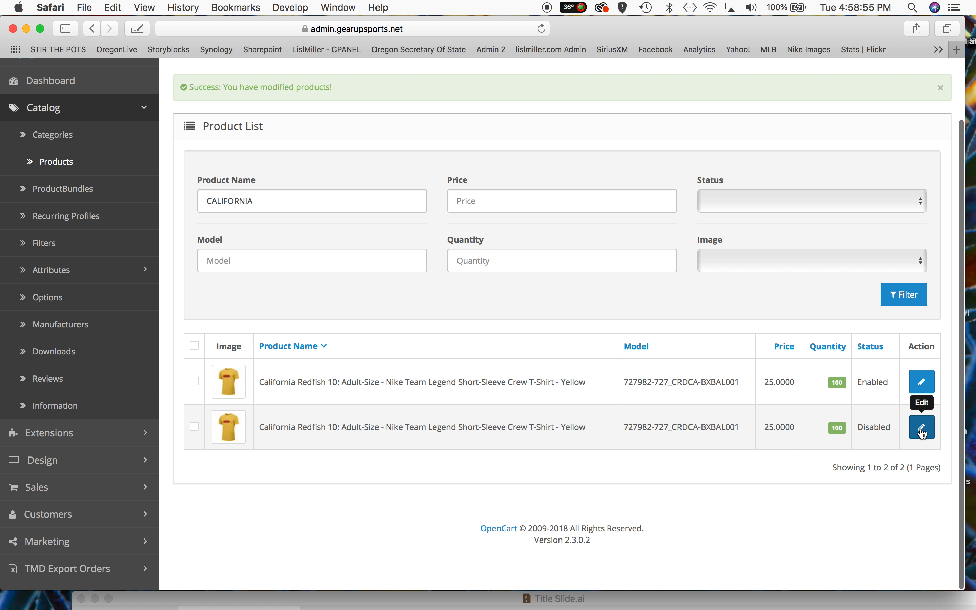
{"action": "left_click", "coordinate": [922, 430]}
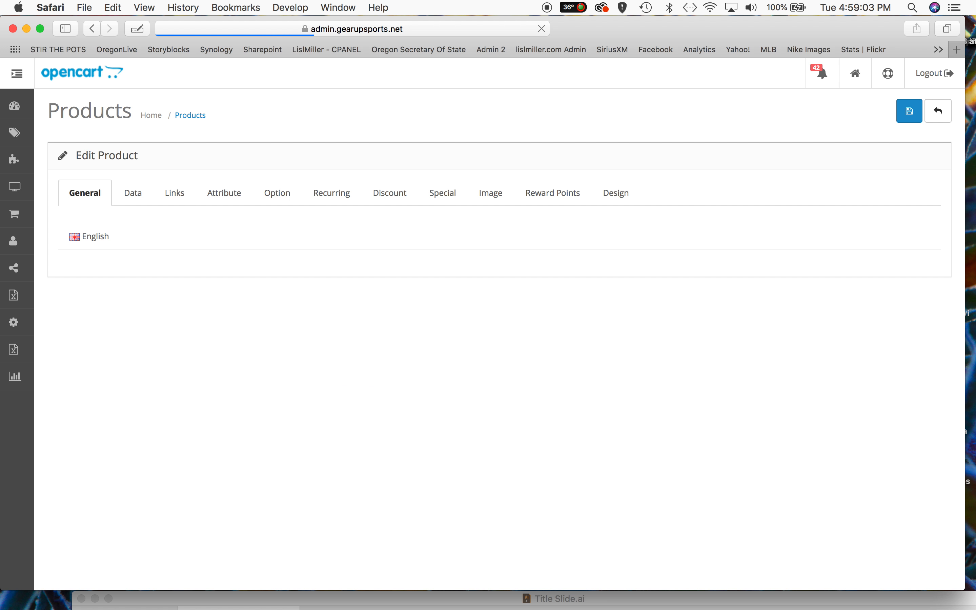
Step: Replace Adult with Youth in the copy's product name and in the heading of its description
{"action": "key", "text": "super+Tab"}
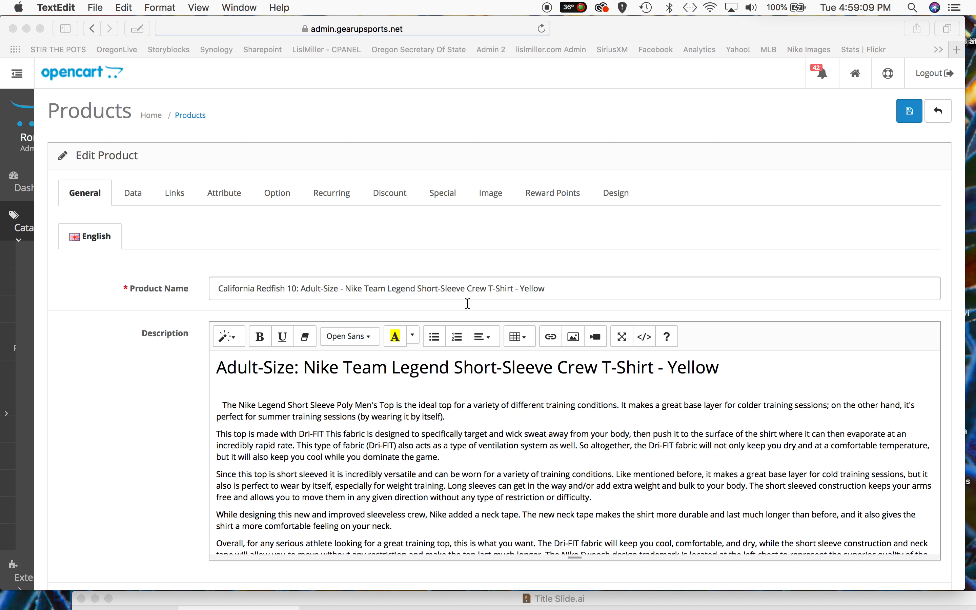
{"action": "left_click", "coordinate": [295, 287]}
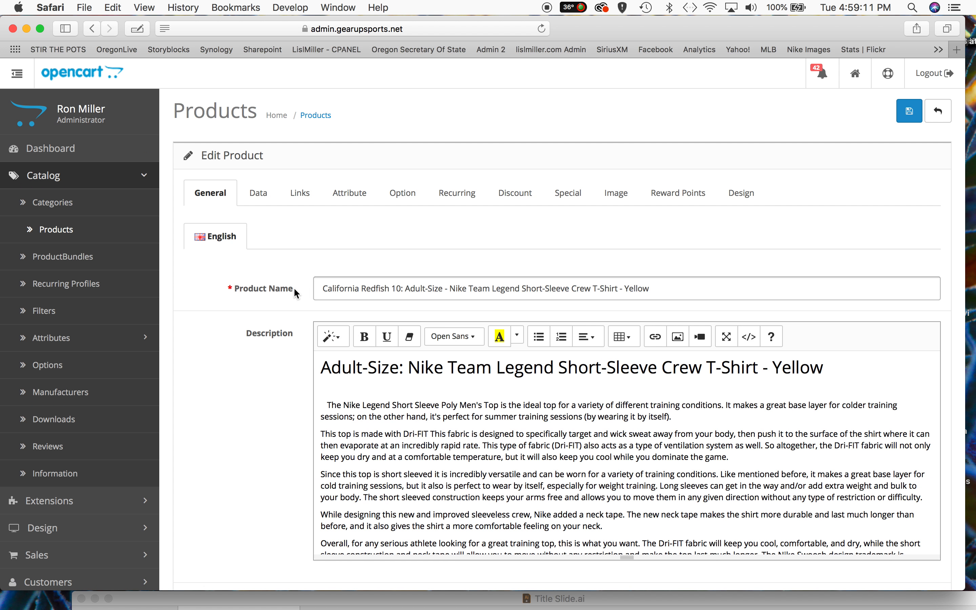
{"action": "left_click", "coordinate": [427, 286]}
{"action": "key", "text": "BackSpace"}
{"action": "key", "text": "BackSpace"}
{"action": "key", "text": "BackSpace"}
{"action": "key", "text": "BackSpace"}
{"action": "key", "text": "BackSpace"}
{"action": "type", "text": "Youth"}
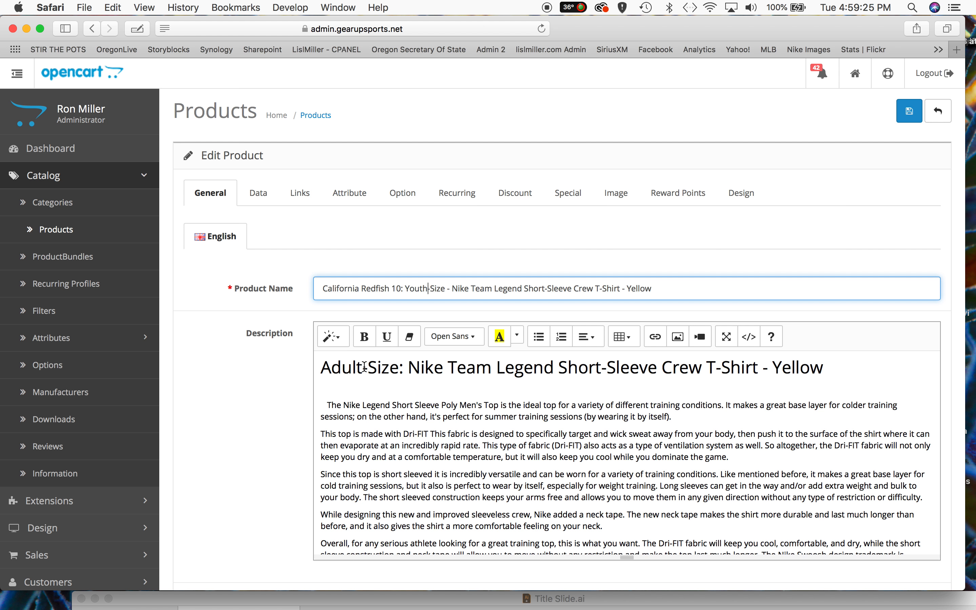
{"action": "double_click", "coordinate": [309, 368]}
{"action": "type", "text": "Youth"}
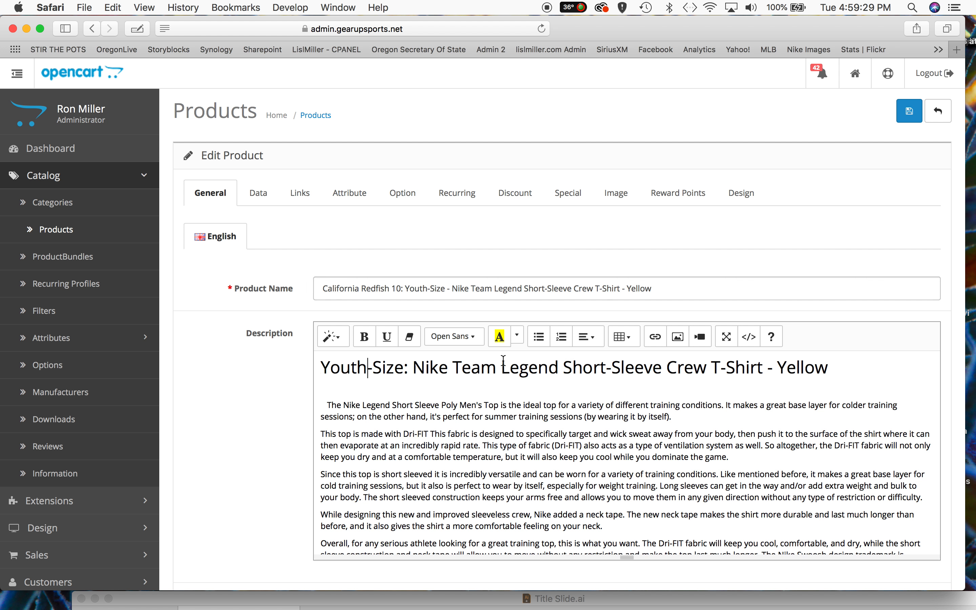
{"action": "scroll", "coordinate": [498, 355], "scroll_direction": "down", "scroll_amount": 4}
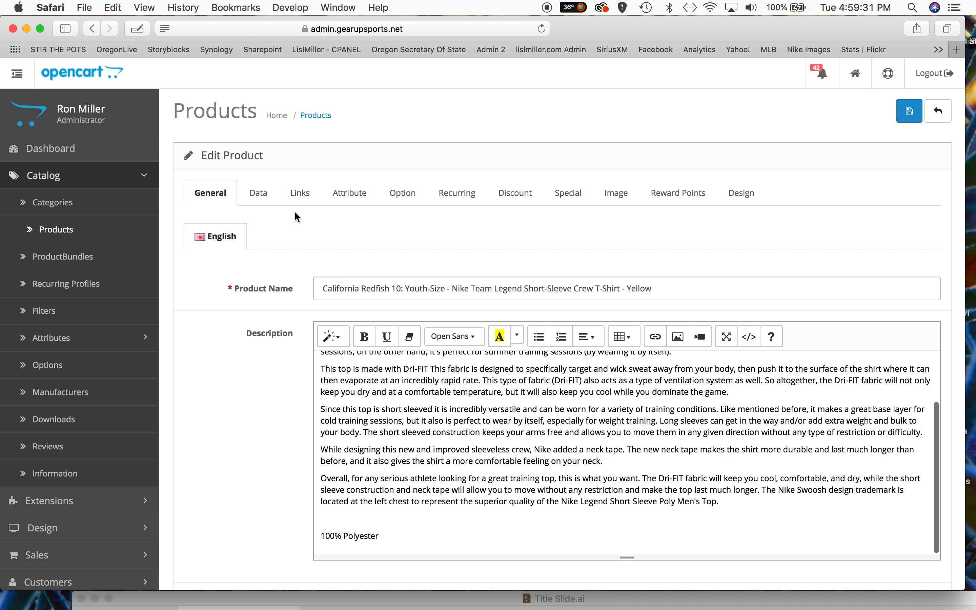
Step: Replace the style number in the copy's model code so it reads 840178-727_CRDCA-BXBAL001
{"action": "left_click", "coordinate": [260, 195]}
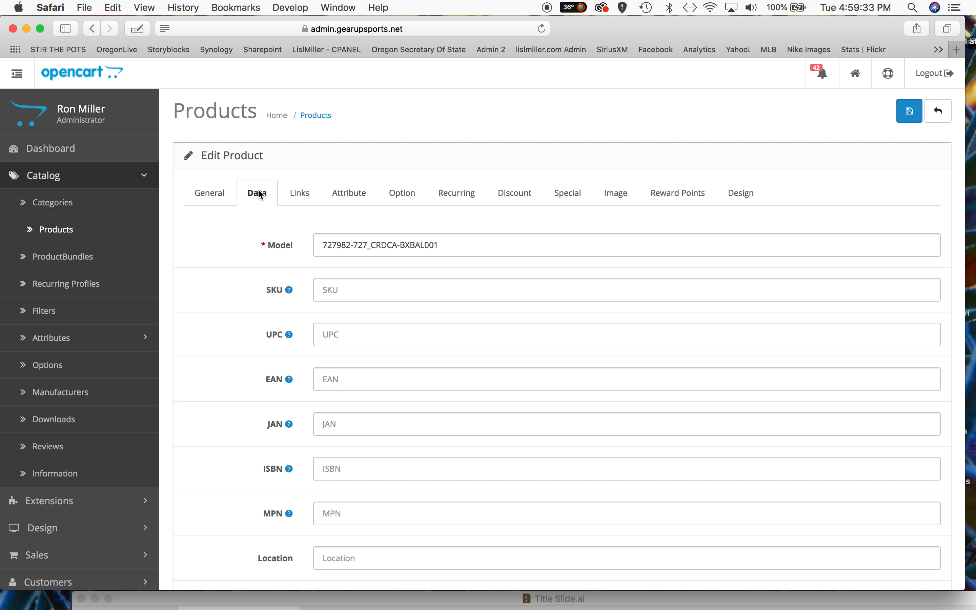
{"action": "left_click", "coordinate": [349, 245]}
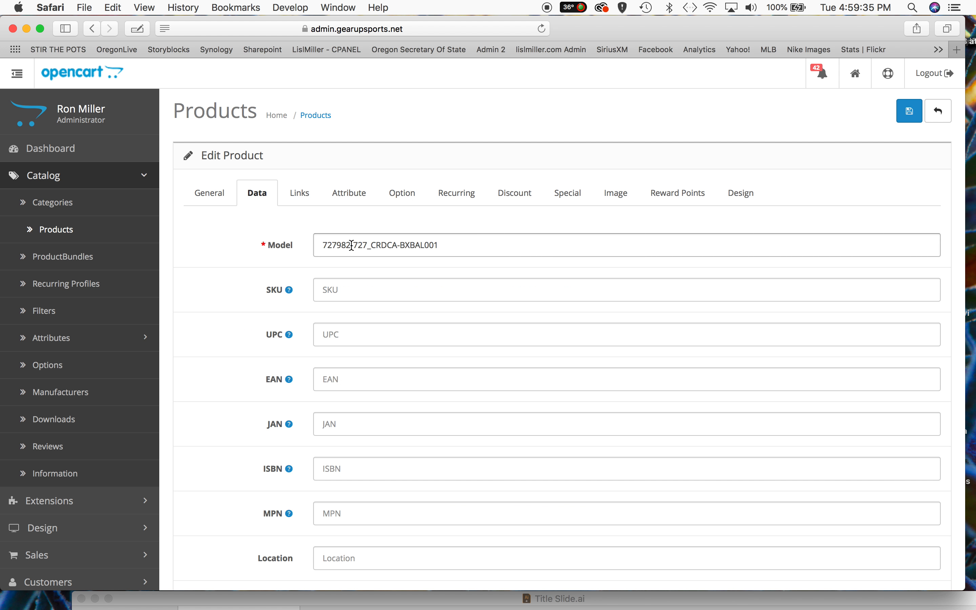
{"action": "left_click_drag", "start_coordinate": [350, 245], "coordinate": [298, 243]}
{"action": "key", "text": "super+v"}
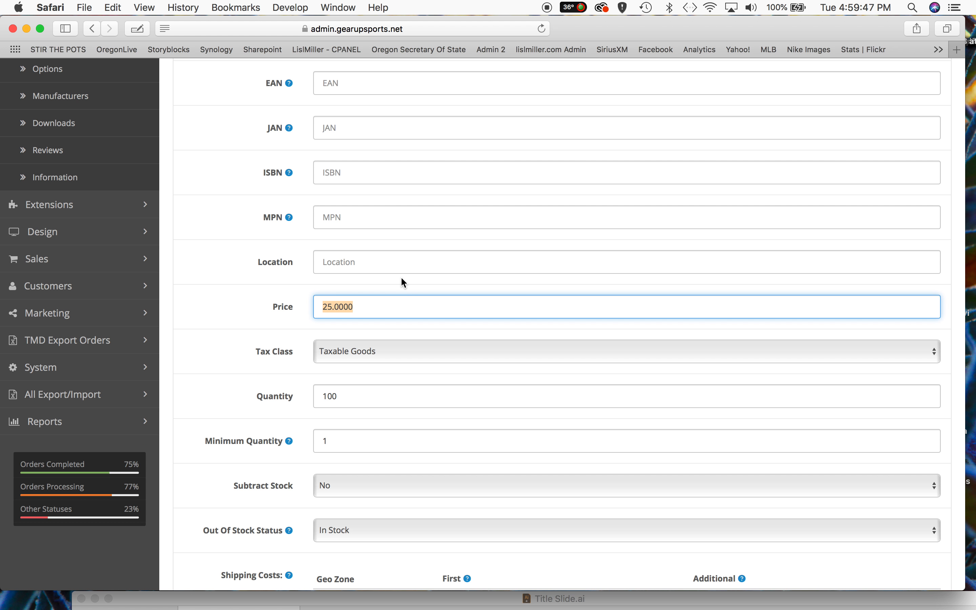
Step: Set the youth product's status to Enabled
{"action": "scroll", "coordinate": [403, 282], "scroll_direction": "down", "scroll_amount": 3}
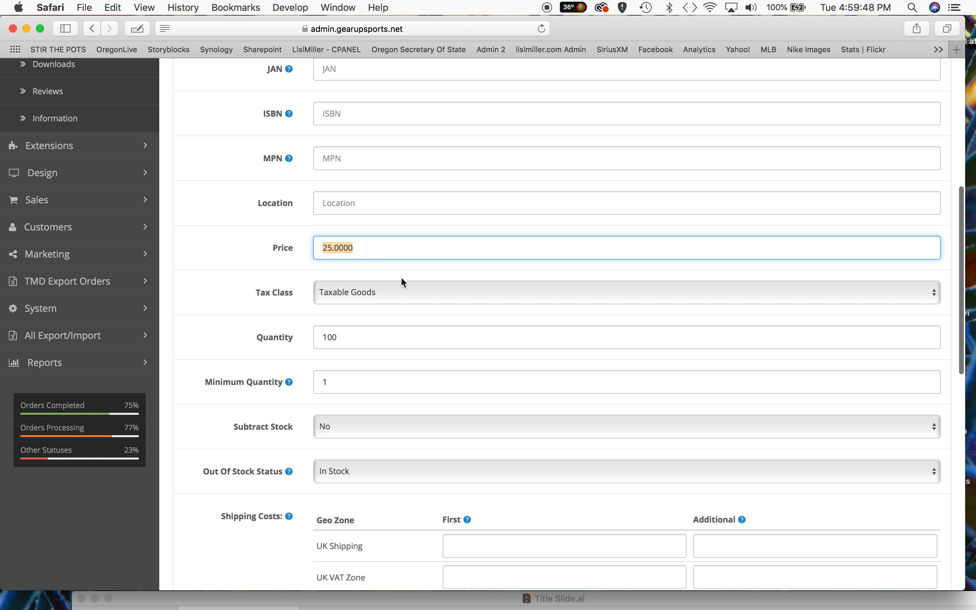
{"action": "scroll", "coordinate": [403, 282], "scroll_direction": "down", "scroll_amount": 8}
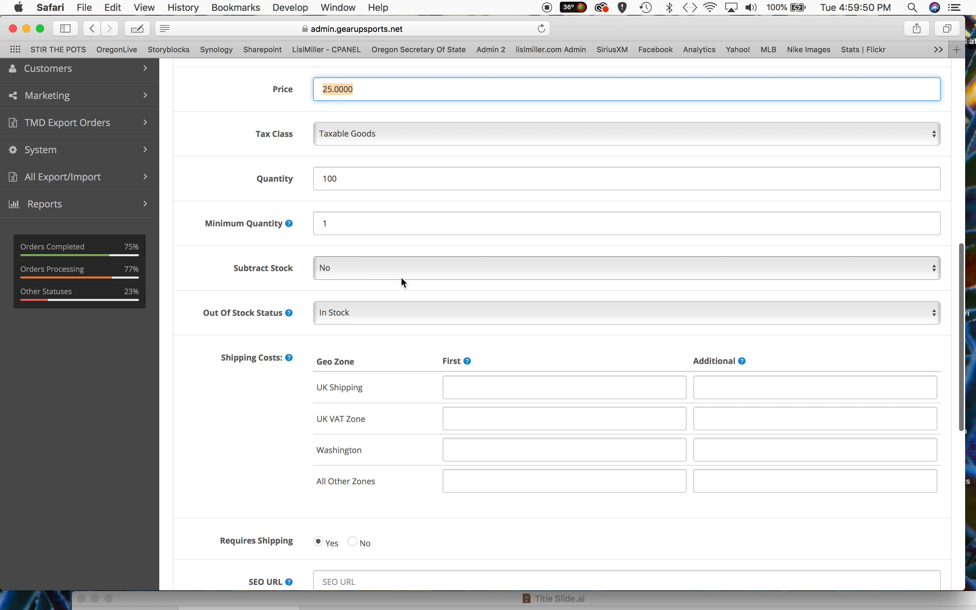
{"action": "scroll", "coordinate": [402, 279], "scroll_direction": "down", "scroll_amount": 20}
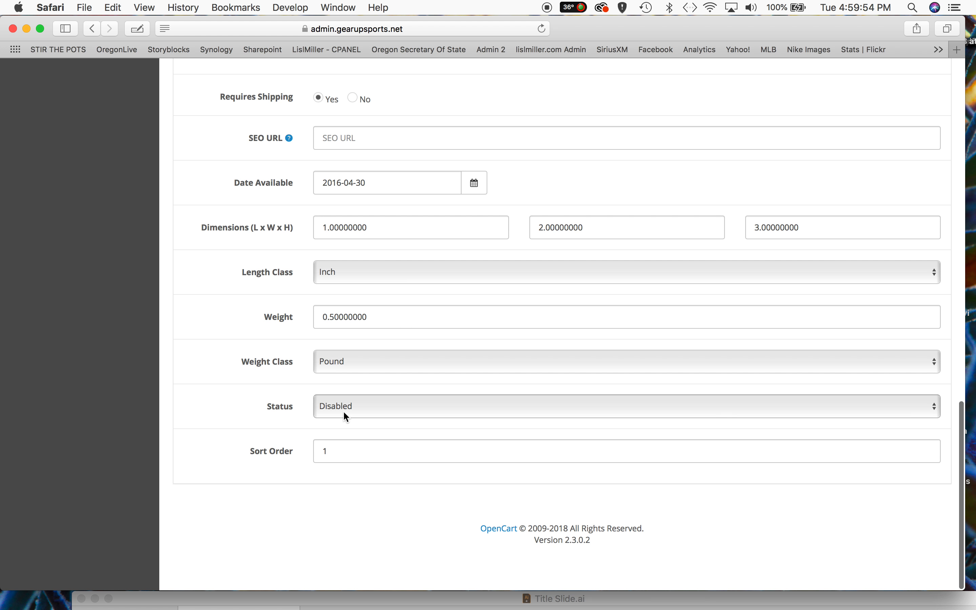
{"action": "left_click", "coordinate": [345, 409]}
{"action": "left_click", "coordinate": [338, 393]}
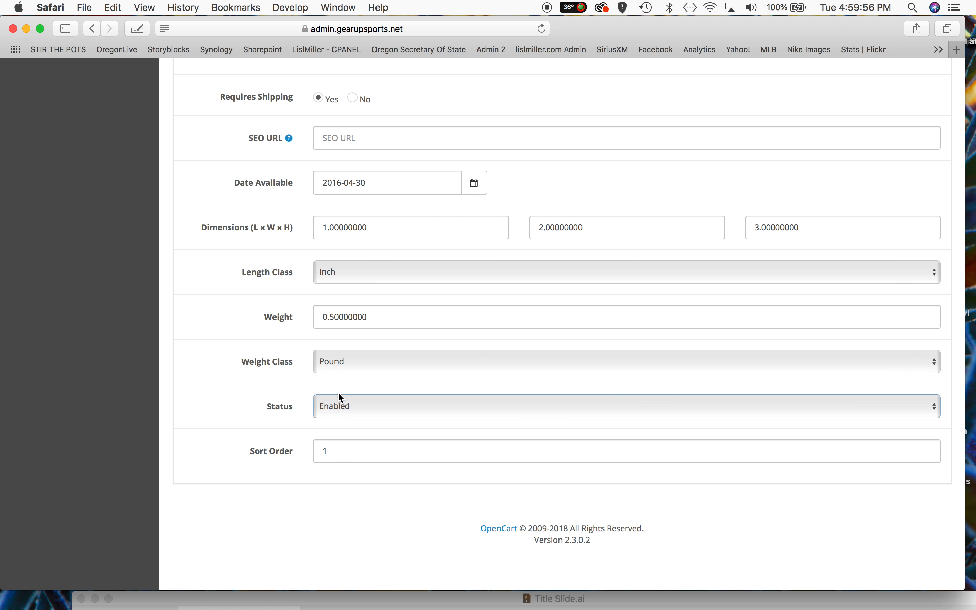
{"action": "scroll", "coordinate": [338, 392], "scroll_direction": "up", "scroll_amount": 20}
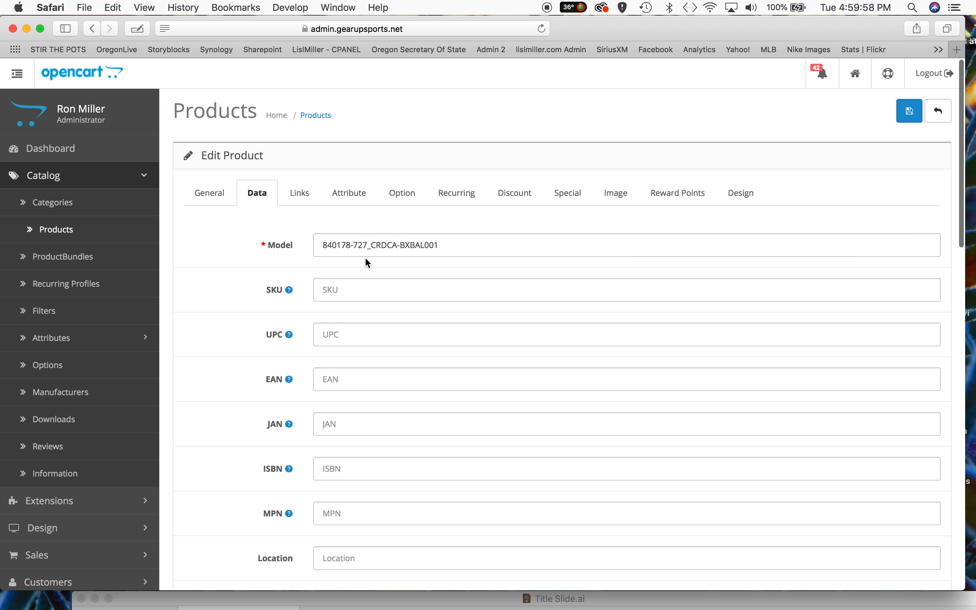
Step: Copy the 840178-727_ prefix from the youth product's model code and open the category choices in its links
{"action": "left_click_drag", "start_coordinate": [371, 245], "coordinate": [296, 238]}
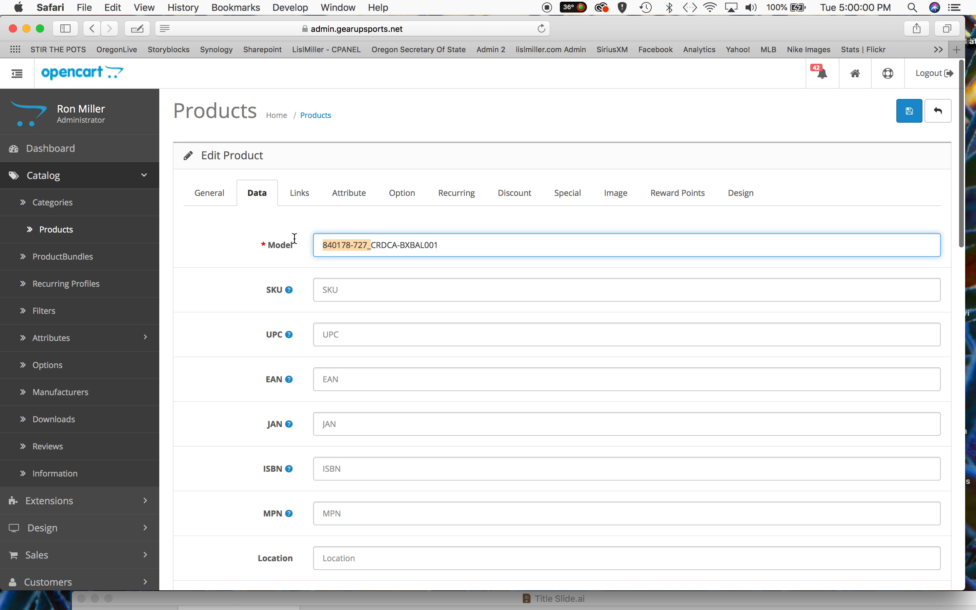
{"action": "key", "text": "super+c"}
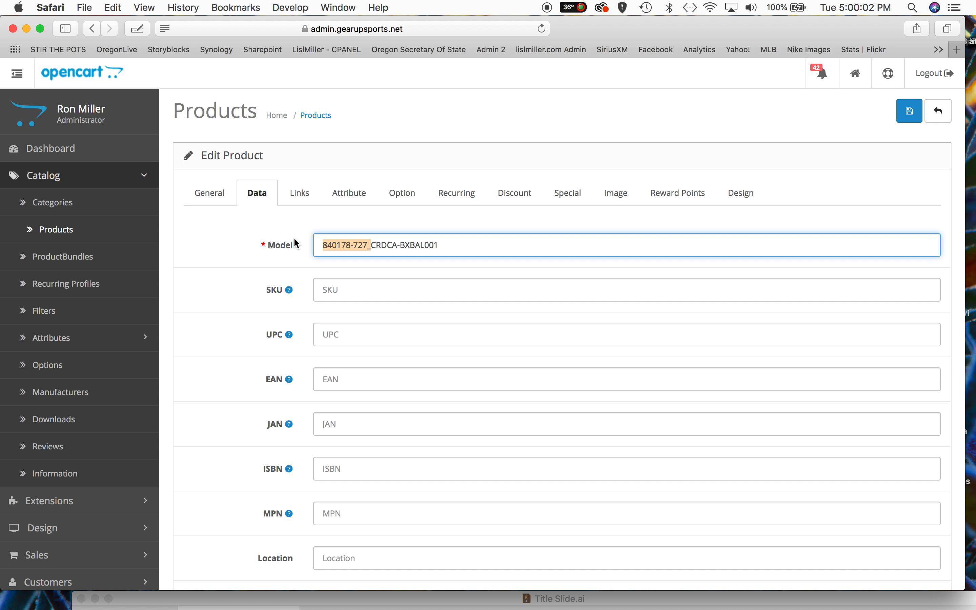
{"action": "left_click", "coordinate": [301, 201]}
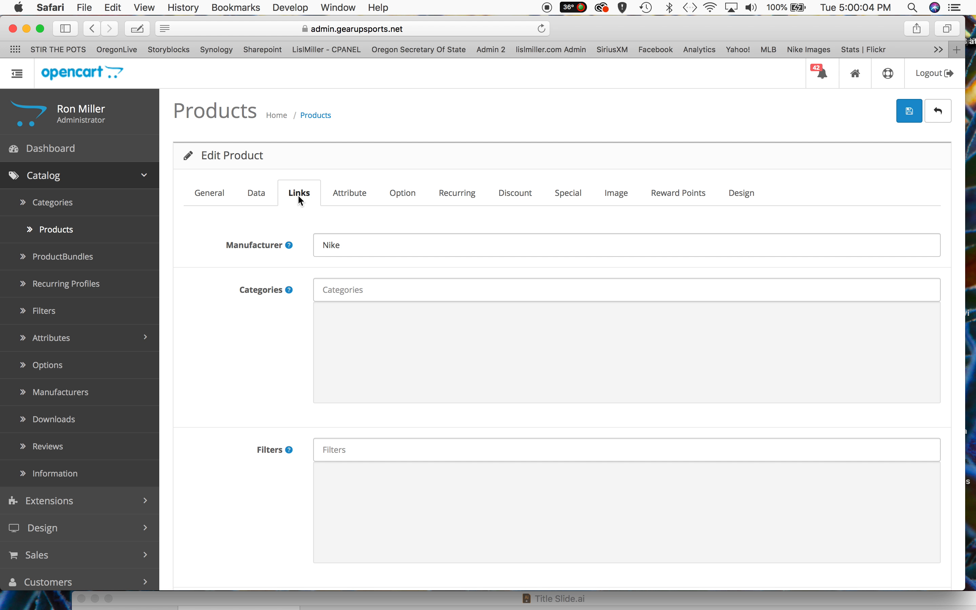
{"action": "left_click", "coordinate": [329, 292]}
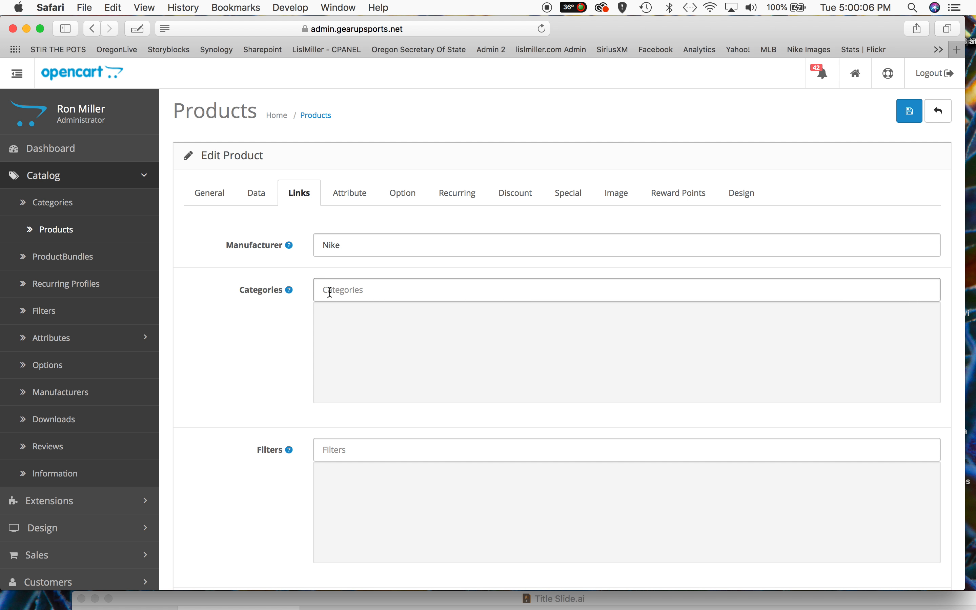
{"action": "left_click", "coordinate": [329, 290]}
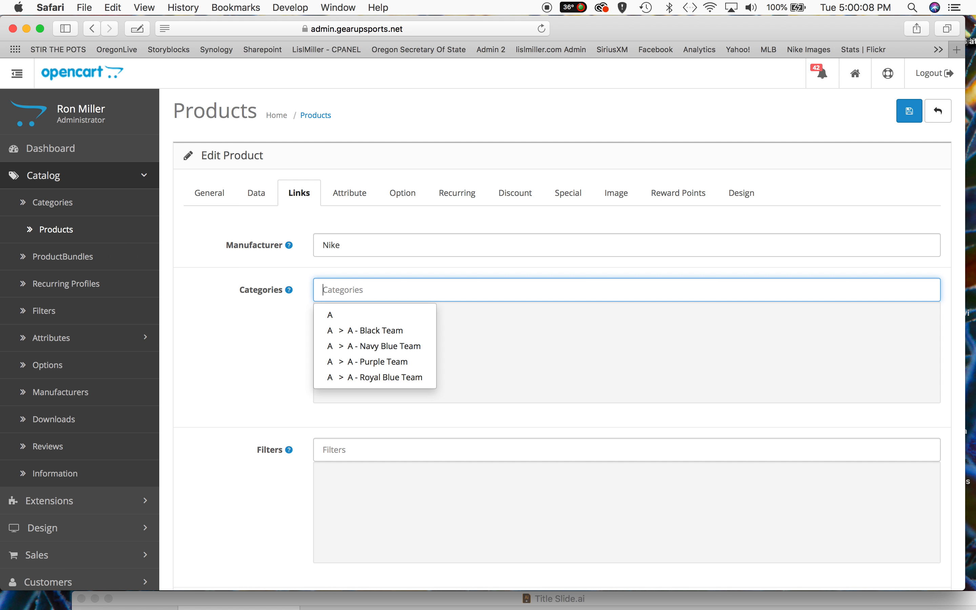
Step: Check on the Menlo Park storefront's home page how its youth category is named, and return to the product editor
{"action": "left_click_drag", "start_coordinate": [657, 0], "coordinate": [642, 40]}
{"action": "scroll", "coordinate": [274, 190], "scroll_direction": "up", "scroll_amount": 5}
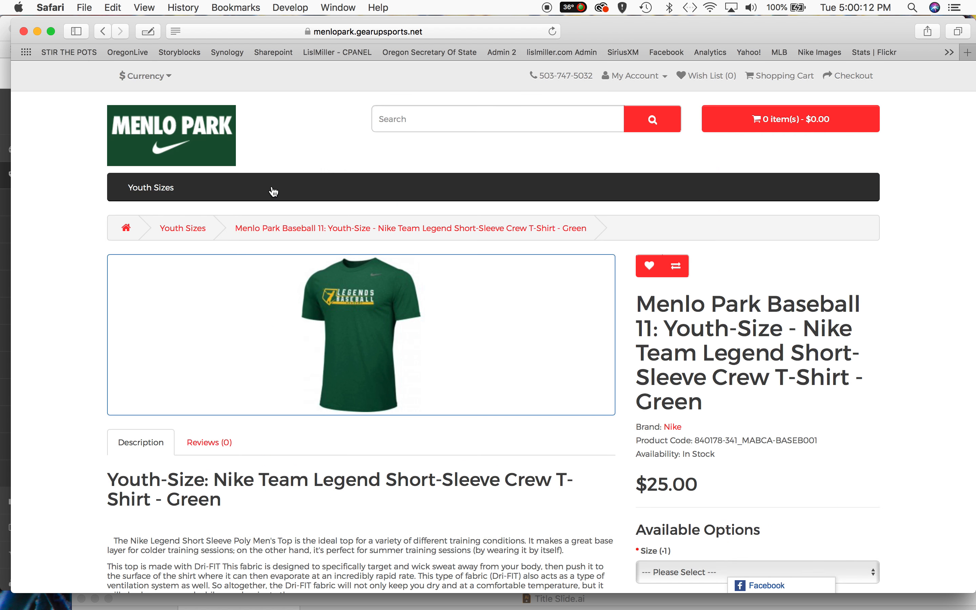
{"action": "left_click", "coordinate": [199, 133]}
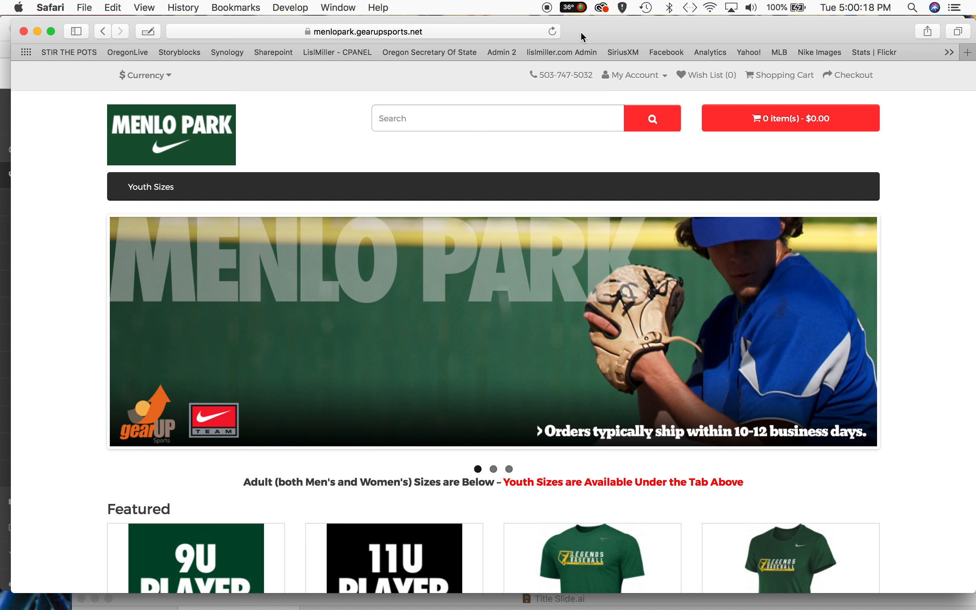
{"action": "left_click_drag", "start_coordinate": [589, 38], "coordinate": [592, 0]}
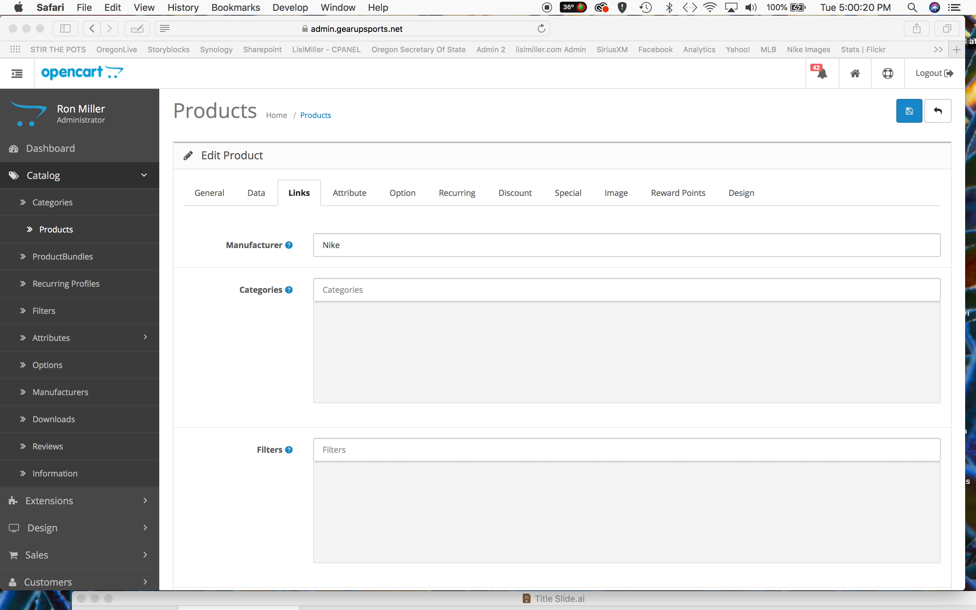
Step: Search the product's category choices for Youth Sizes
{"action": "left_click", "coordinate": [328, 290]}
{"action": "left_click", "coordinate": [327, 289]}
{"action": "type", "text": "Y"}
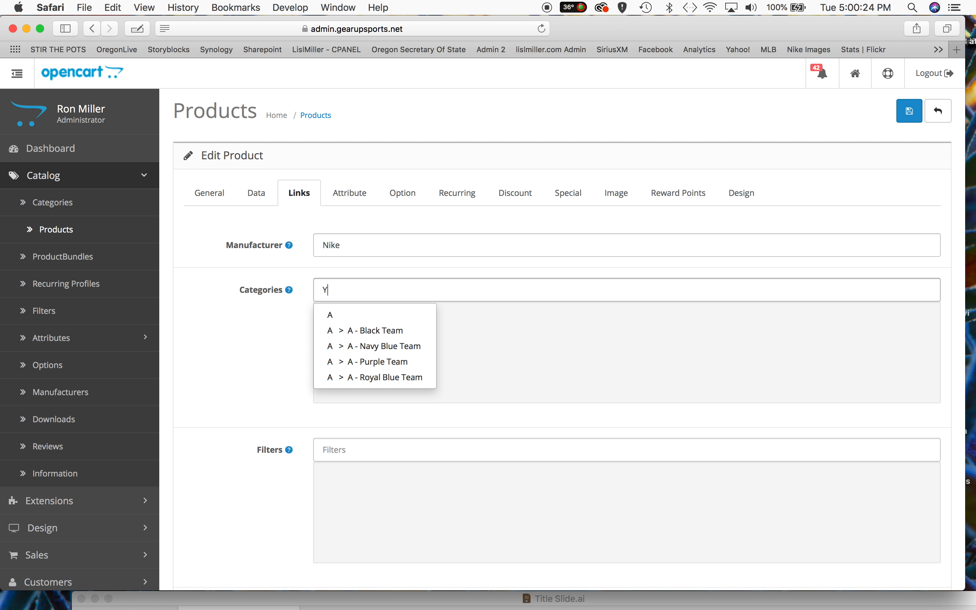
{"action": "type", "text": "outh"}
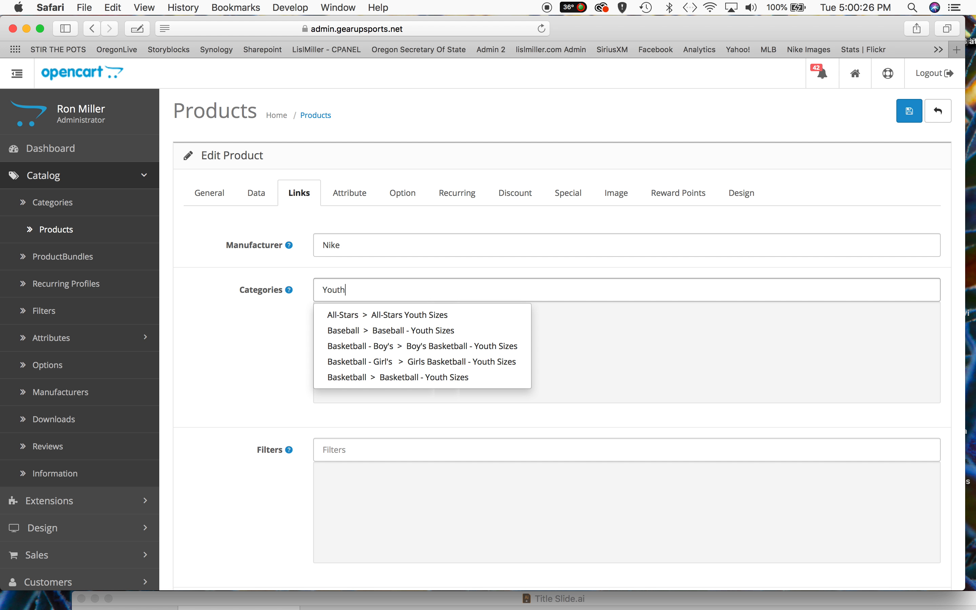
{"action": "type", "text": " Sizes"}
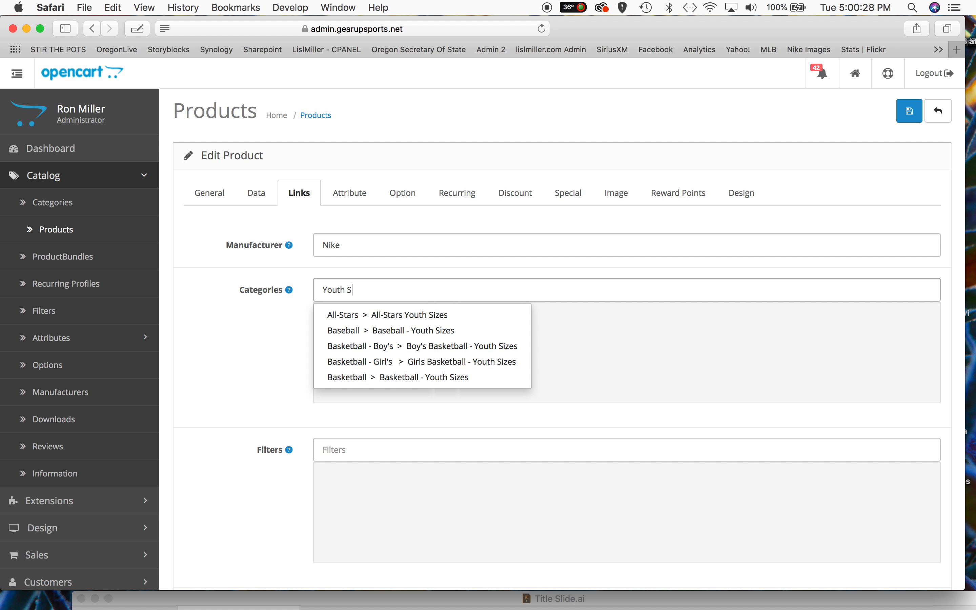
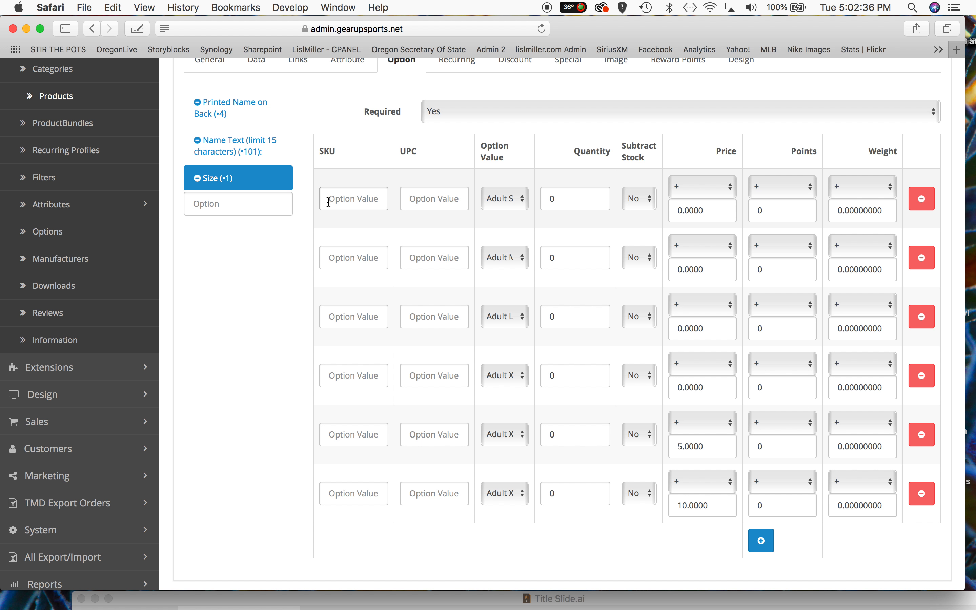
Step: Set the SKUs of the first four Size option rows to 840178-727_S, 840178-727_M, 840178-727_L and 840178-727_XL
{"action": "type", "text": "840178-727_"}
{"action": "left_click", "coordinate": [357, 201]}
{"action": "type", "text": "S"}
{"action": "left_click", "coordinate": [343, 255]}
{"action": "type", "text": "840178-727_"}
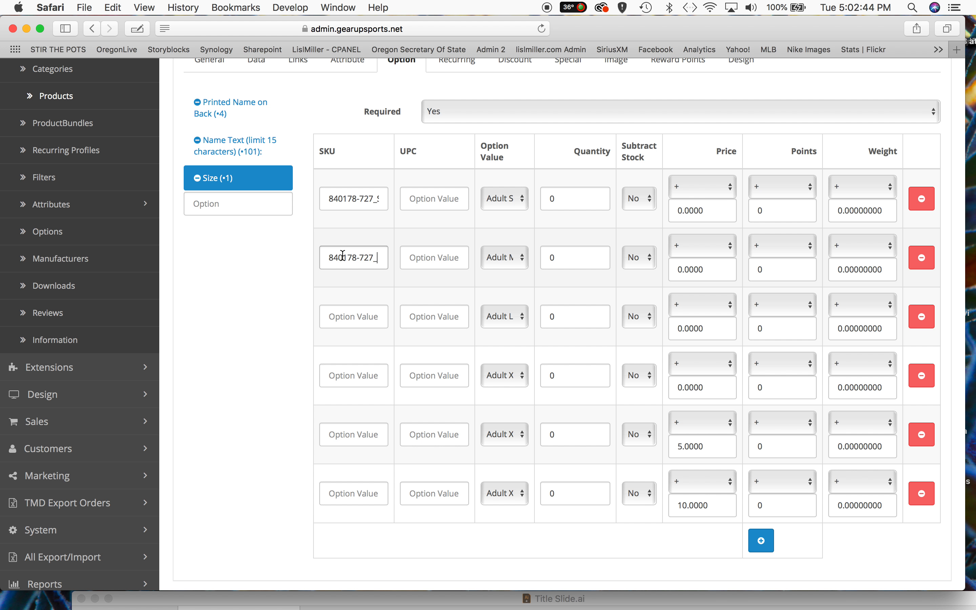
{"action": "type", "text": "M"}
{"action": "left_click", "coordinate": [338, 321]}
{"action": "key", "text": "super+v"}
{"action": "type", "text": "L"}
{"action": "left_click", "coordinate": [338, 370]}
{"action": "type", "text": "840178-727_"}
{"action": "type", "text": "XL"}
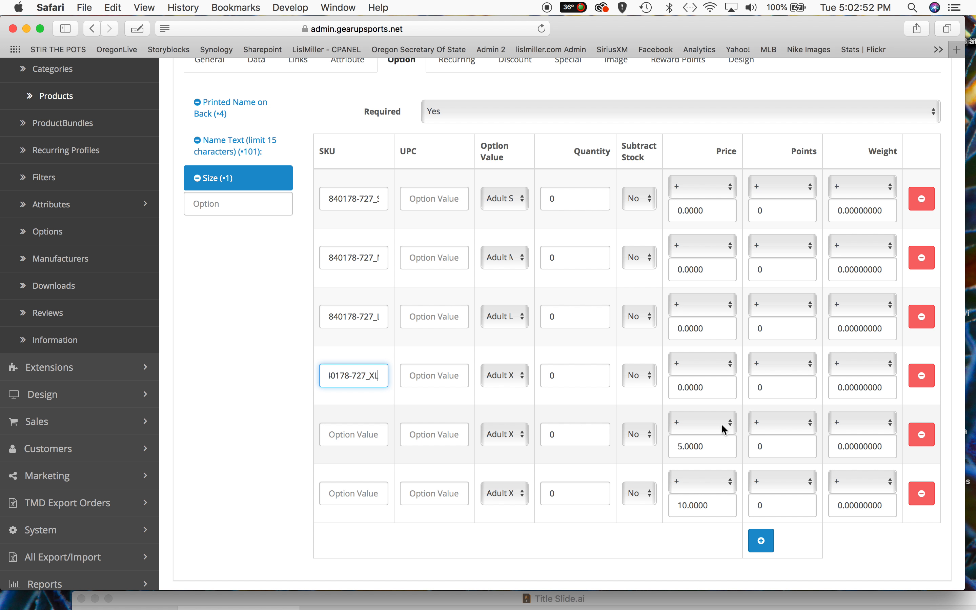
Step: Remove the two largest adult sizes and change the remaining option values to Youth Small, Youth Medium, Youth Large and Youth X-Large
{"action": "left_click", "coordinate": [922, 435]}
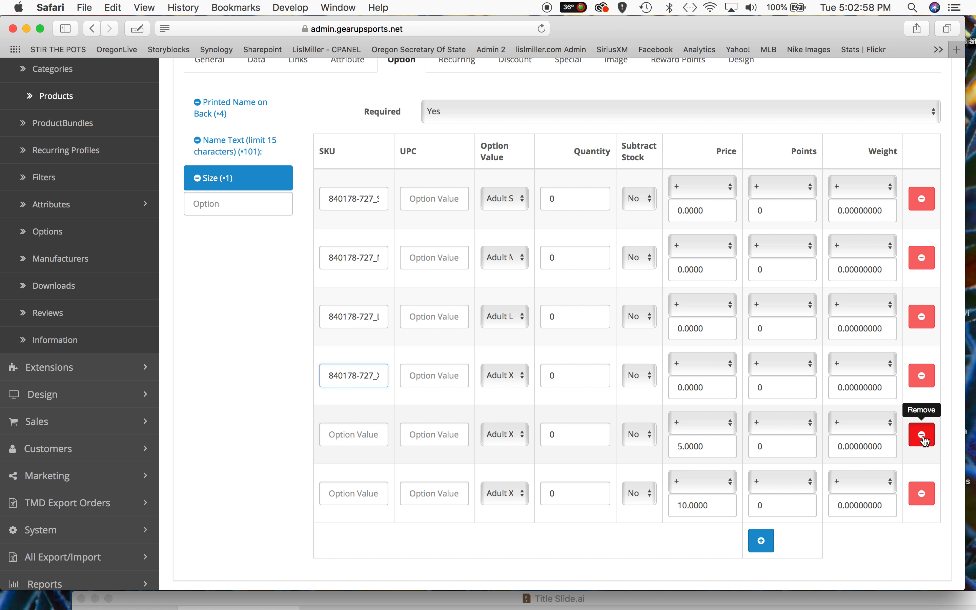
{"action": "left_click", "coordinate": [924, 440]}
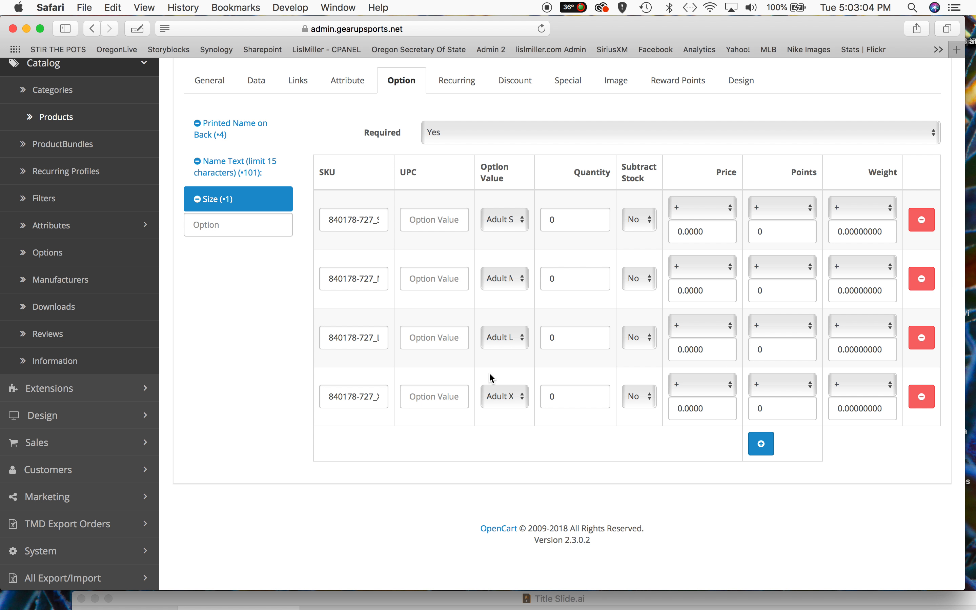
{"action": "left_click", "coordinate": [500, 228]}
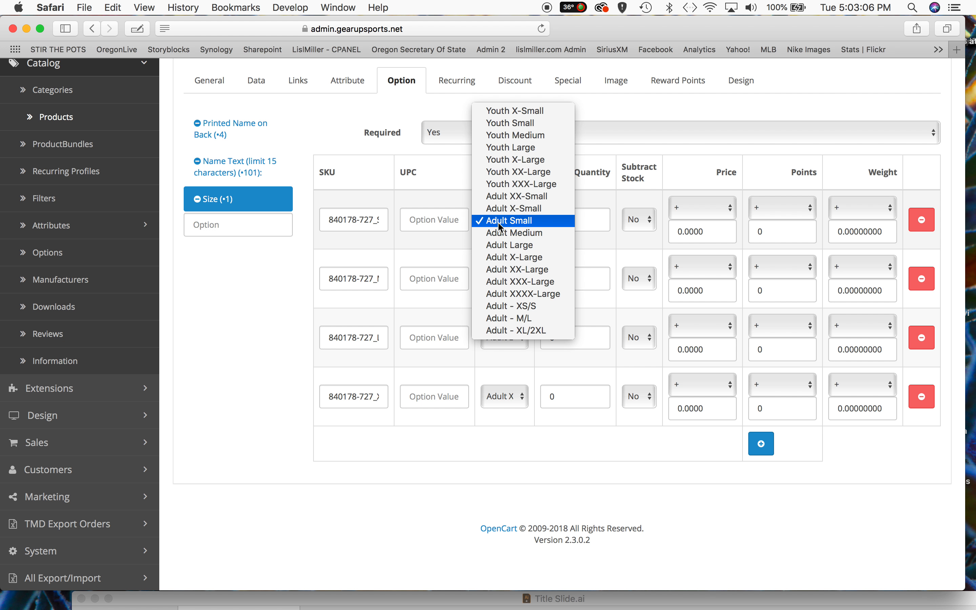
{"action": "key", "text": "Escape"}
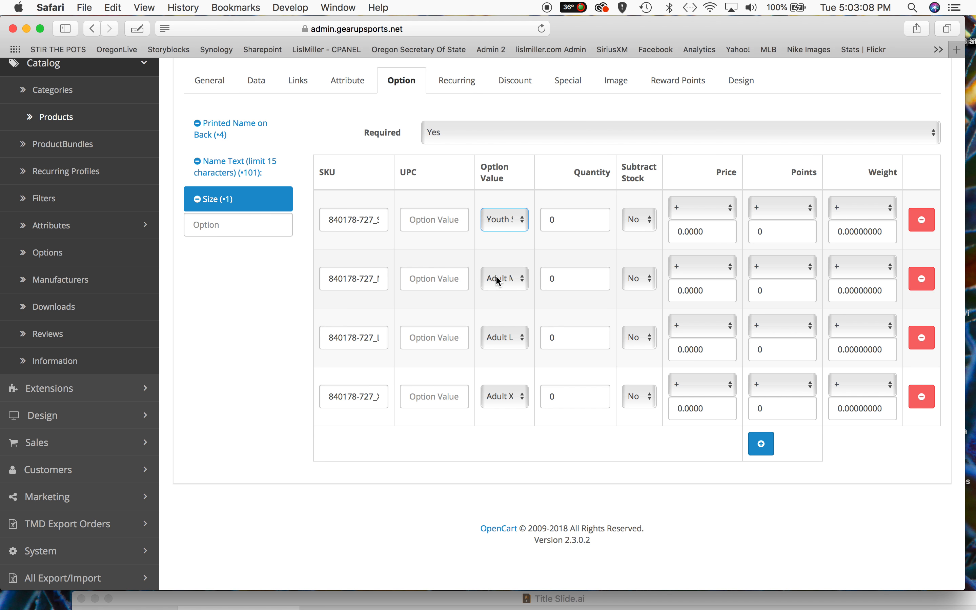
{"action": "left_click", "coordinate": [502, 277]}
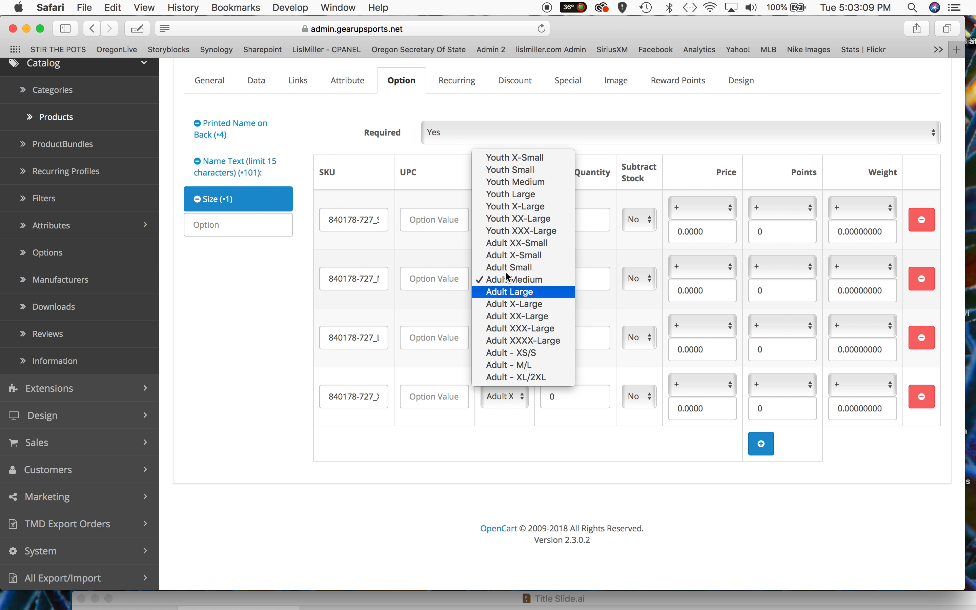
{"action": "left_click", "coordinate": [515, 195]}
{"action": "left_click", "coordinate": [504, 338]}
{"action": "left_click", "coordinate": [515, 241]}
{"action": "left_click", "coordinate": [500, 396]}
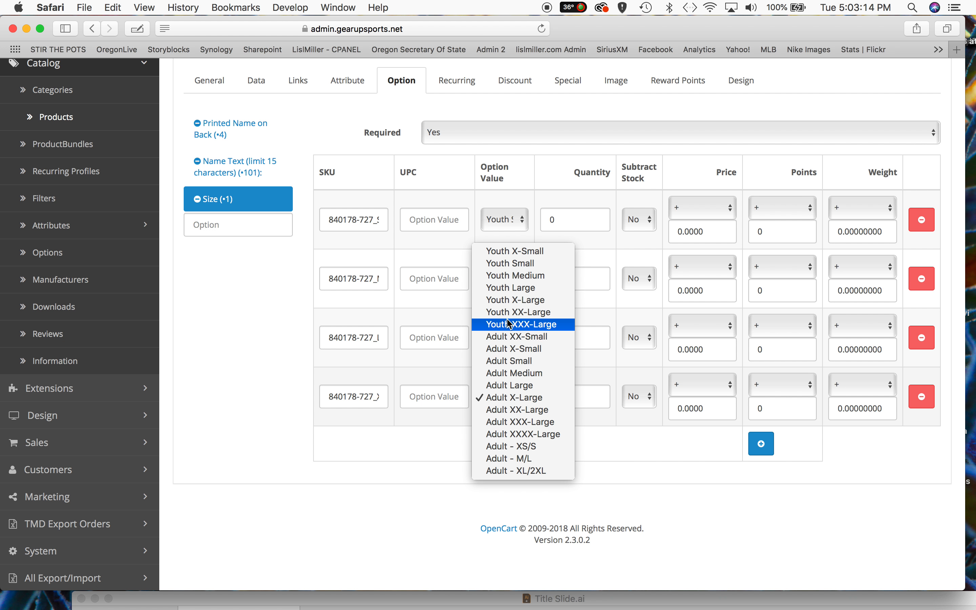
{"action": "left_click", "coordinate": [509, 303]}
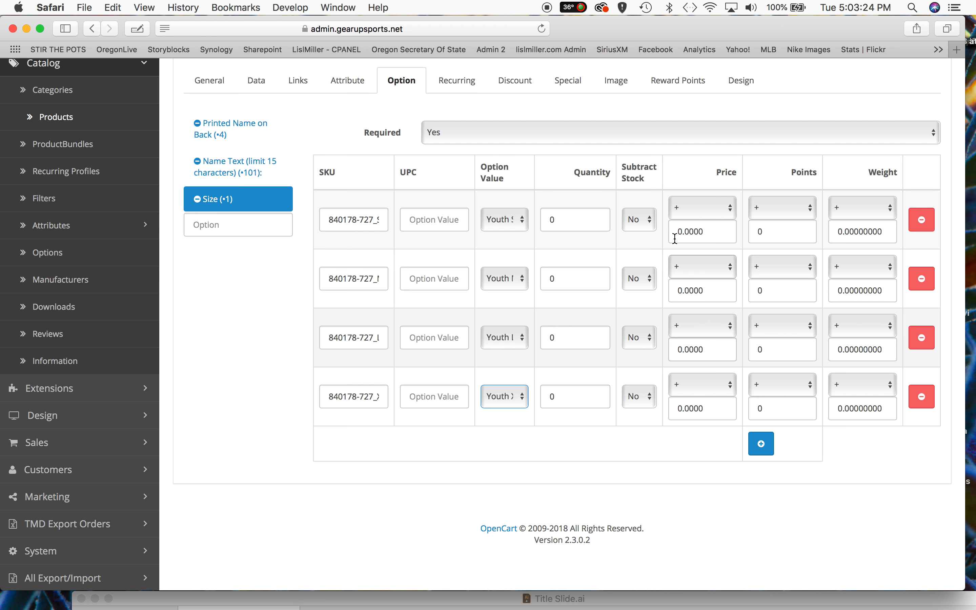
Step: Check the youth product's image and save the product
{"action": "scroll", "coordinate": [416, 381], "scroll_direction": "up", "scroll_amount": 5}
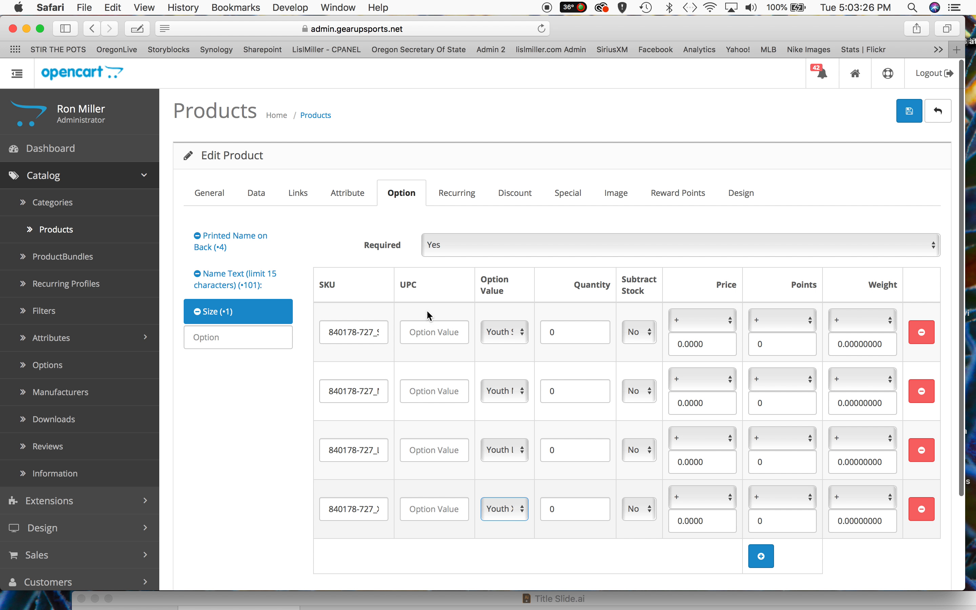
{"action": "left_click", "coordinate": [618, 197]}
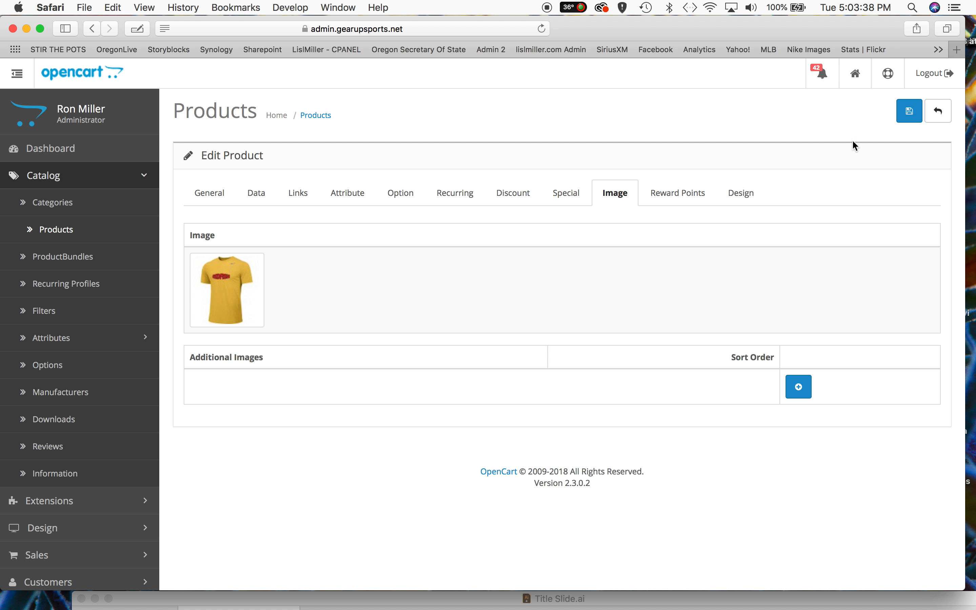
{"action": "left_click", "coordinate": [913, 113]}
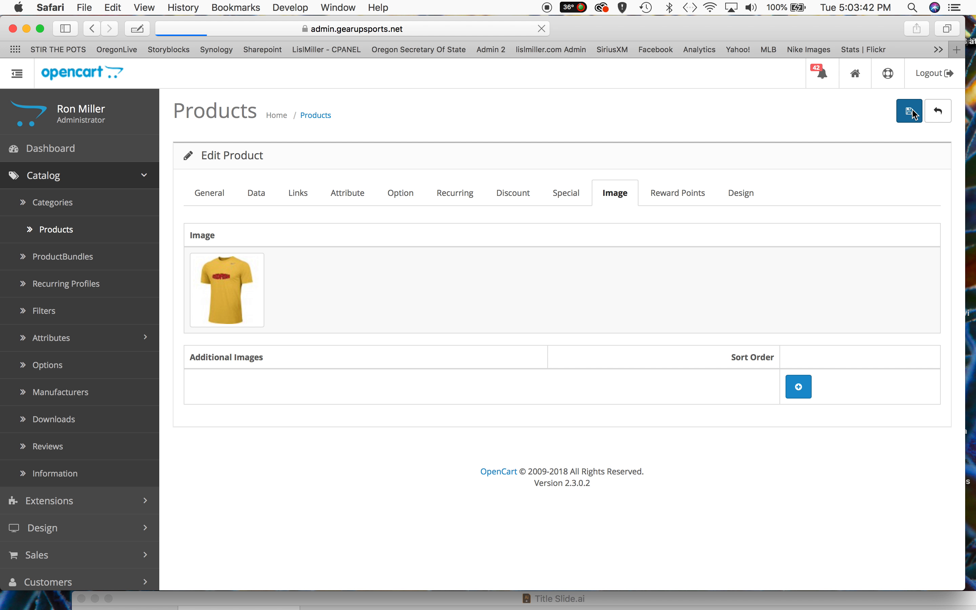
Step: Change the number in the youth product's name so it begins California Redfish 11, and save the product
{"action": "scroll", "coordinate": [523, 218], "scroll_direction": "down", "scroll_amount": 4}
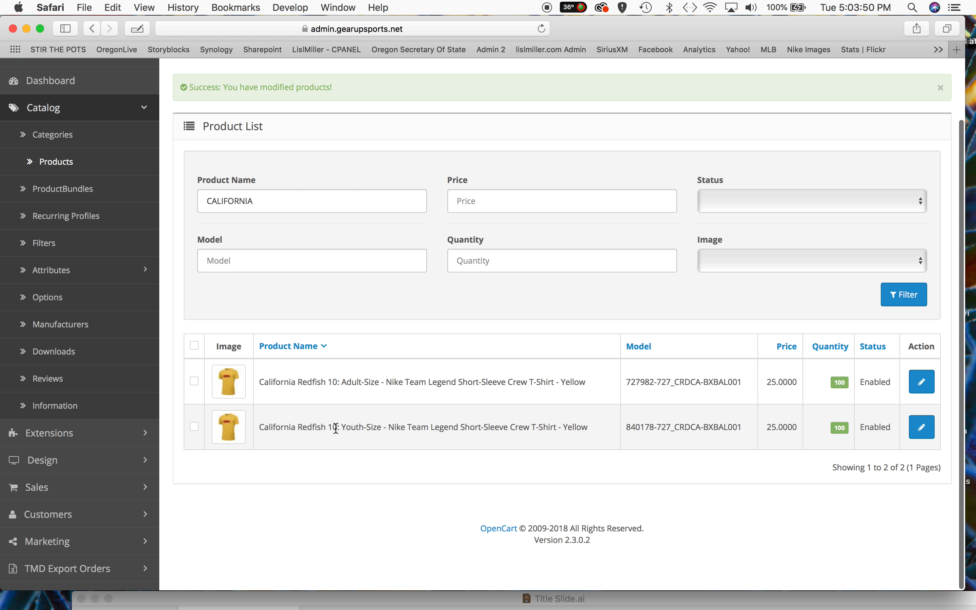
{"action": "left_click", "coordinate": [919, 428]}
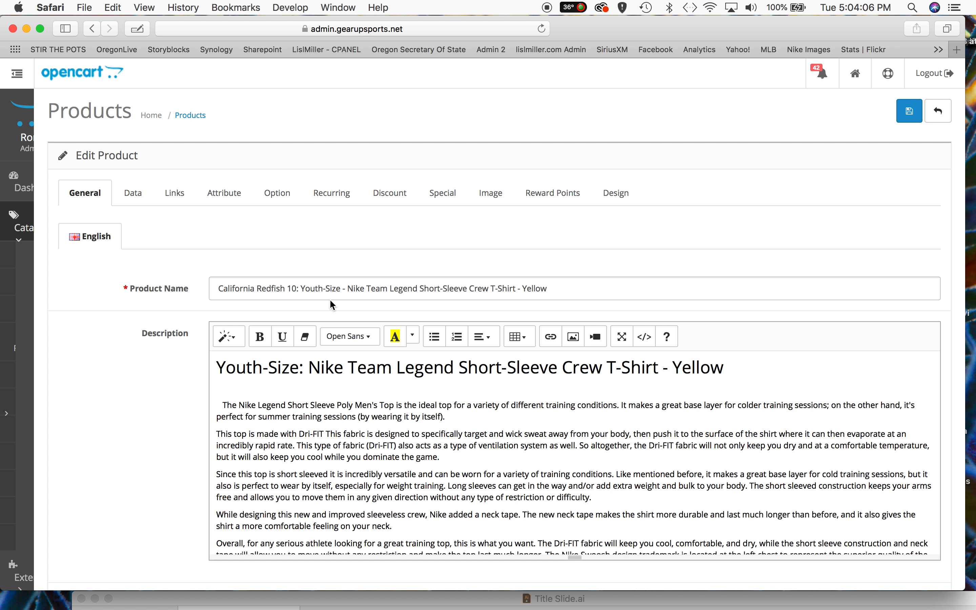
{"action": "triple_click", "coordinate": [399, 289]}
{"action": "left_click", "coordinate": [400, 288]}
{"action": "key", "text": "BackSpace"}
{"action": "type", "text": "1"}
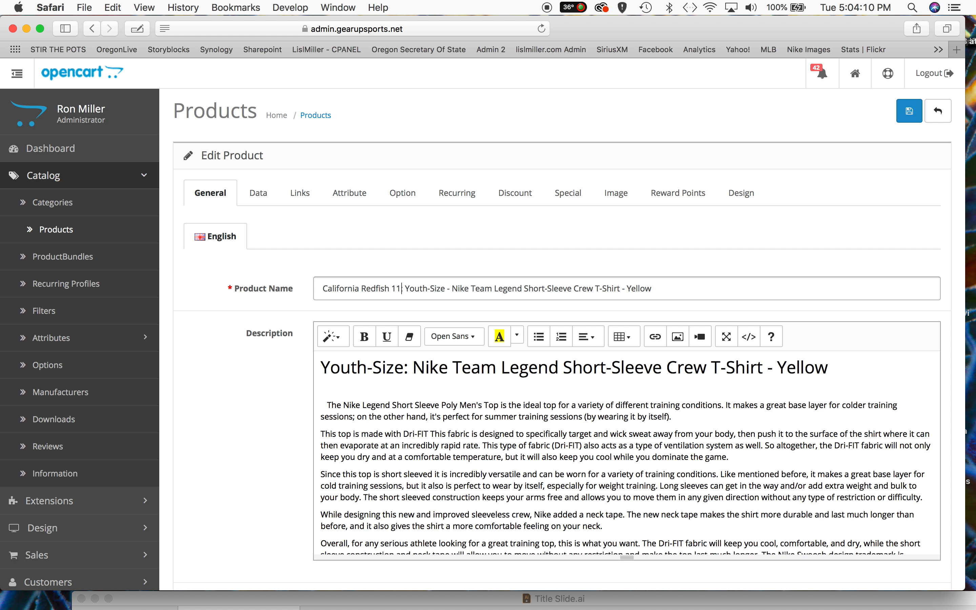
{"action": "left_click", "coordinate": [909, 114]}
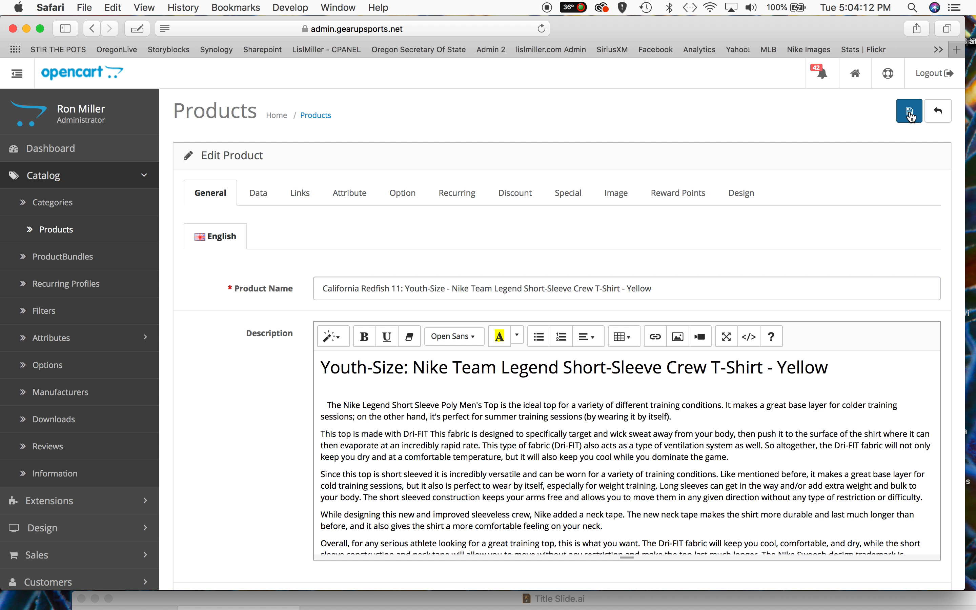
{"action": "left_click", "coordinate": [910, 115]}
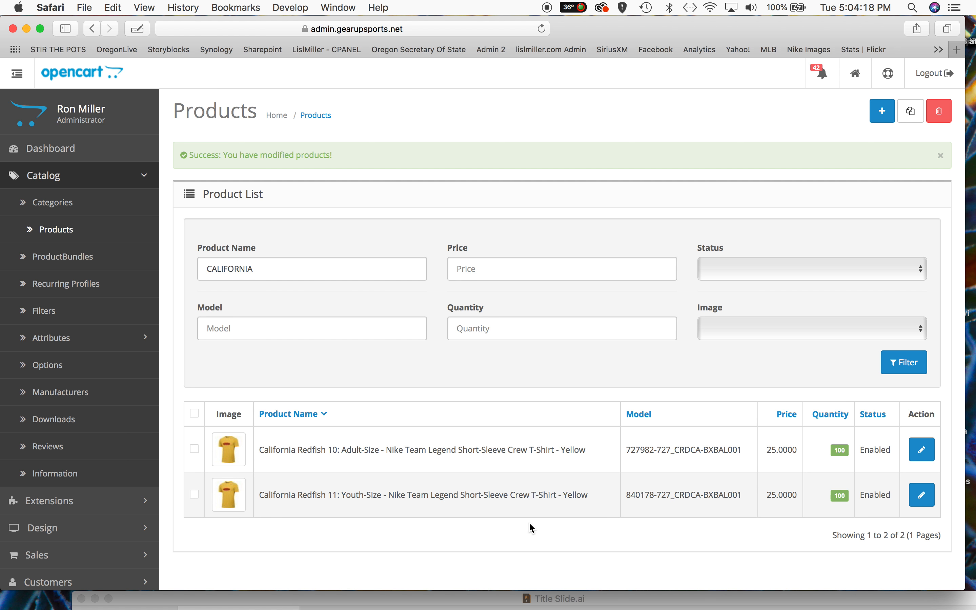
Step: Duplicate the California Redfish 10 adult-size product and open the disabled copy for editing, with TextEdit brought forward
{"action": "scroll", "coordinate": [436, 428], "scroll_direction": "down", "scroll_amount": 2}
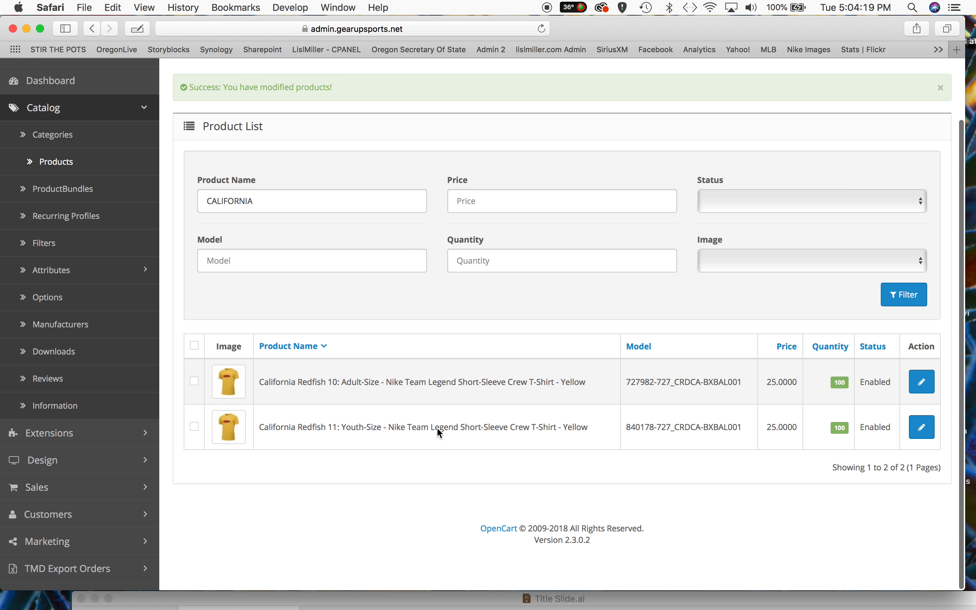
{"action": "left_click", "coordinate": [195, 381]}
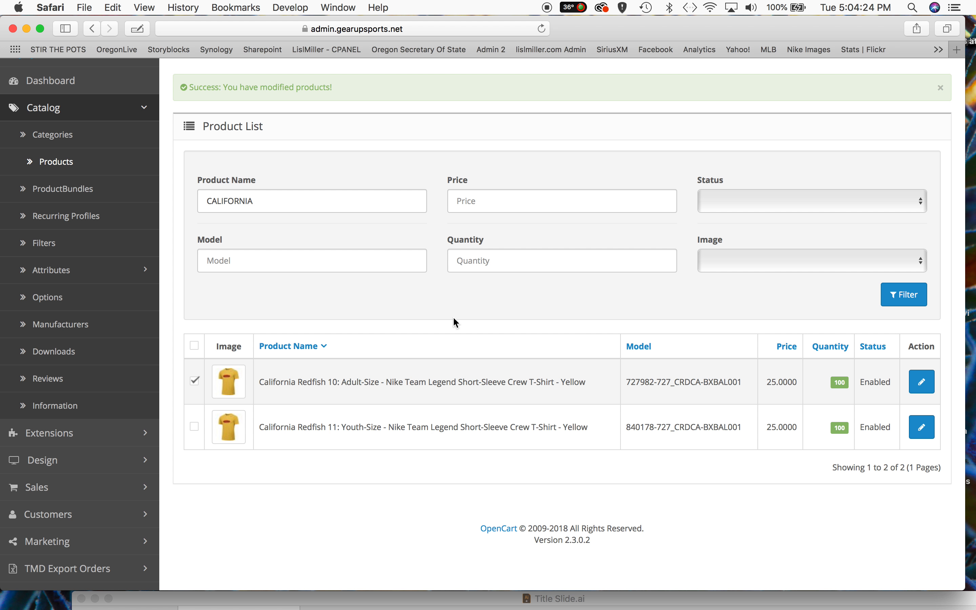
{"action": "scroll", "coordinate": [583, 298], "scroll_direction": "up", "scroll_amount": 2}
{"action": "left_click", "coordinate": [909, 118]}
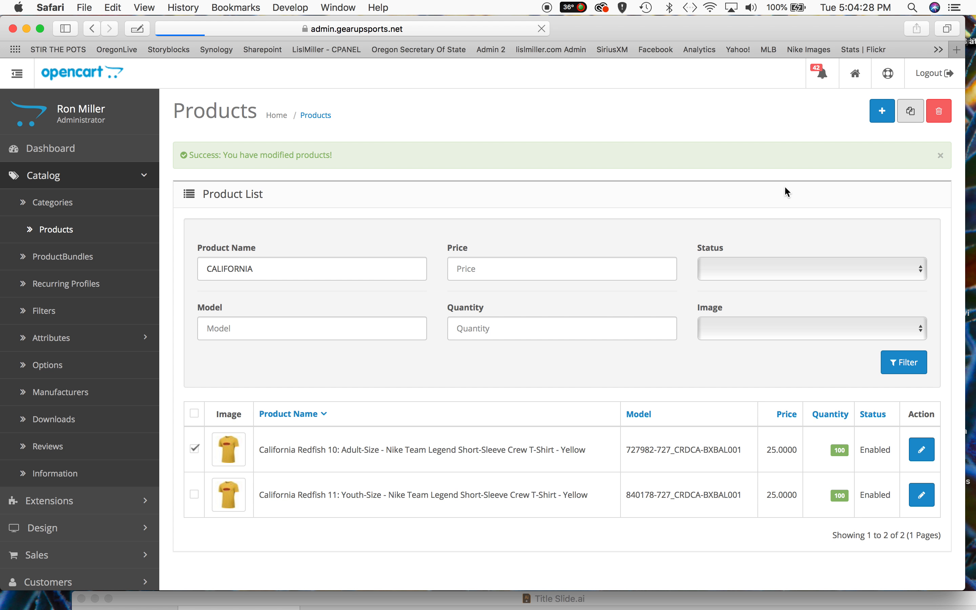
{"action": "scroll", "coordinate": [771, 194], "scroll_direction": "down", "scroll_amount": 3}
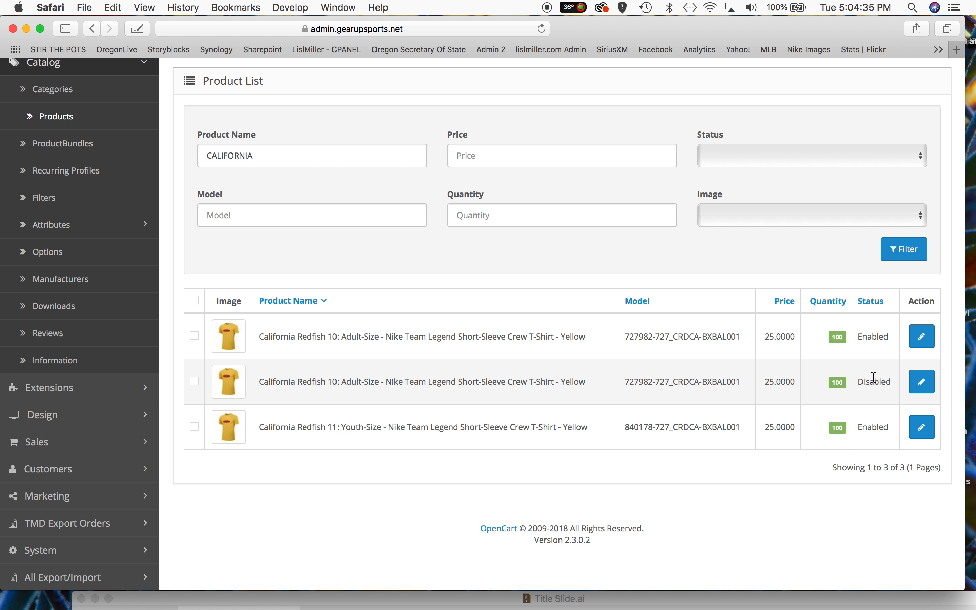
{"action": "left_click", "coordinate": [929, 383]}
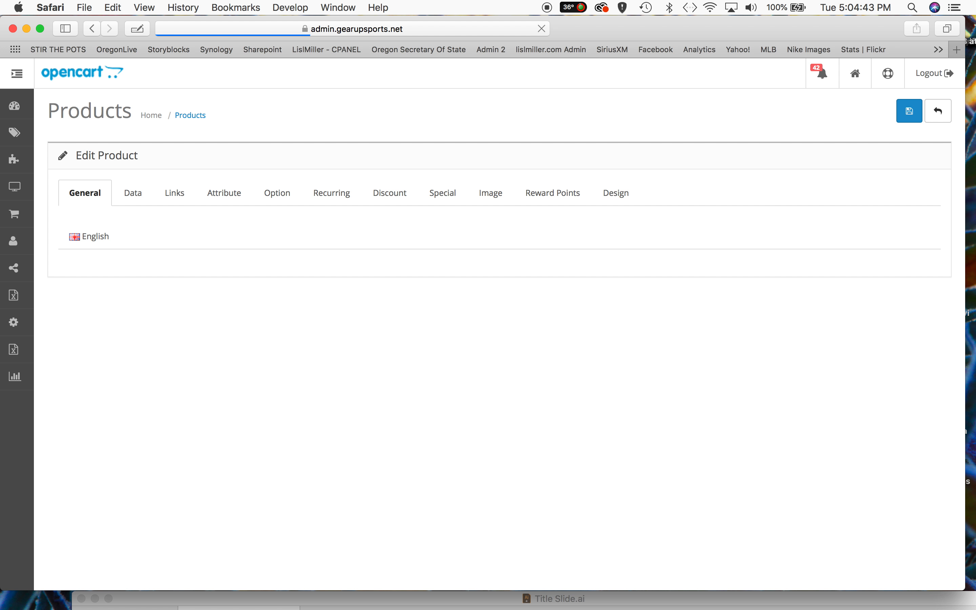
{"action": "key", "text": "super+Tab"}
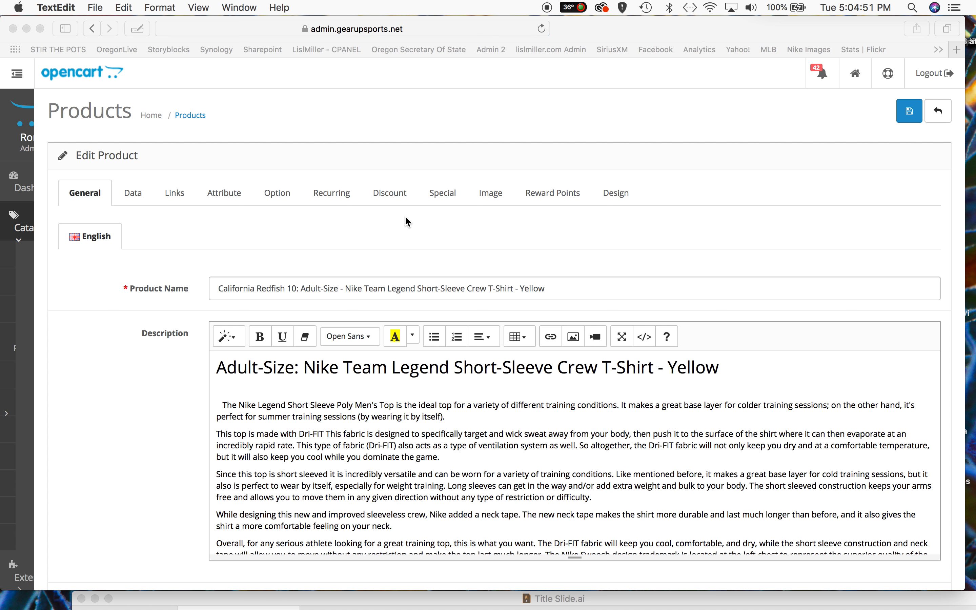
Step: Change the number in the duplicated product's name so it begins California Redfish 12
{"action": "left_click", "coordinate": [400, 290]}
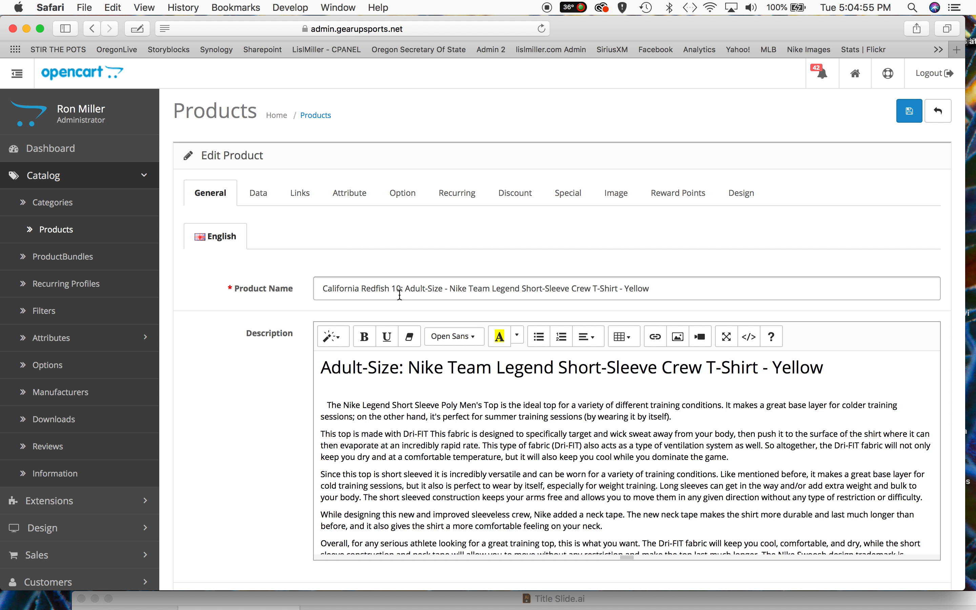
{"action": "key", "text": "BackSpace"}
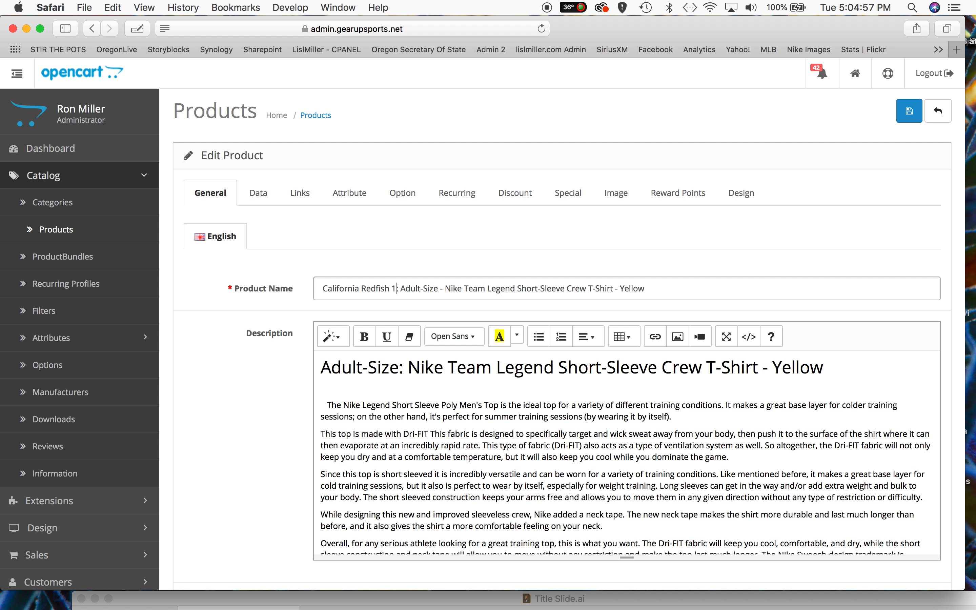
{"action": "type", "text": "2:"}
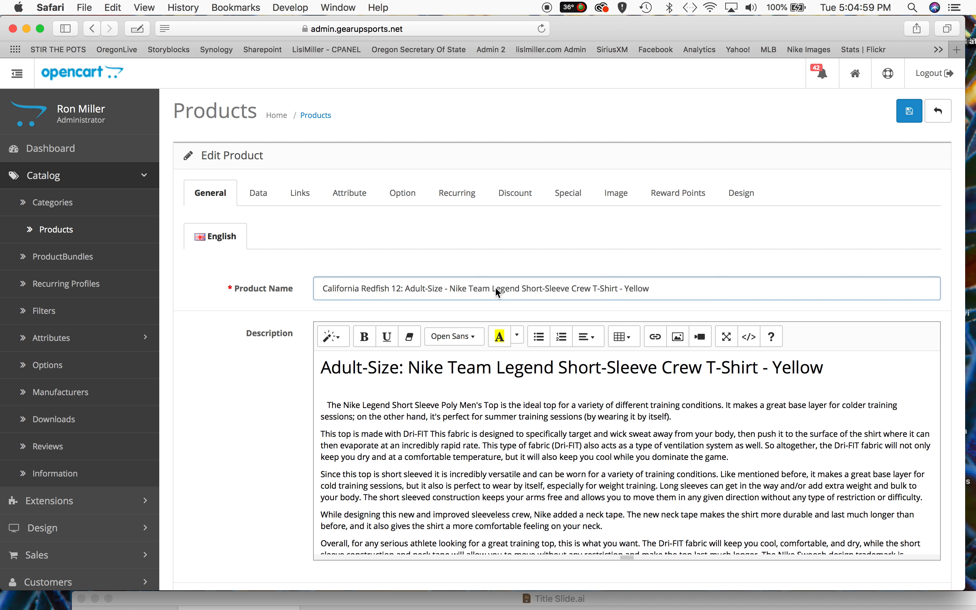
{"action": "key", "text": "Delete"}
Step: Switch to TextEdit and copy the title "Nike Women's Legend Short-Sleeve Training Top" from the 453181 entry in Revised Descriptions
{"action": "key", "text": "super+Tab"}
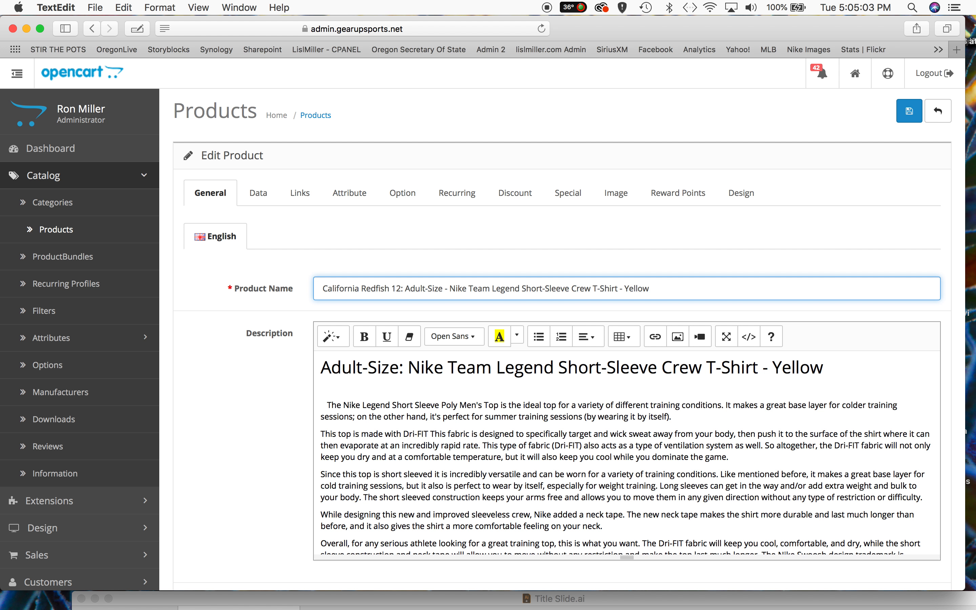
{"action": "left_click_drag", "start_coordinate": [585, 25], "coordinate": [308, 142]}
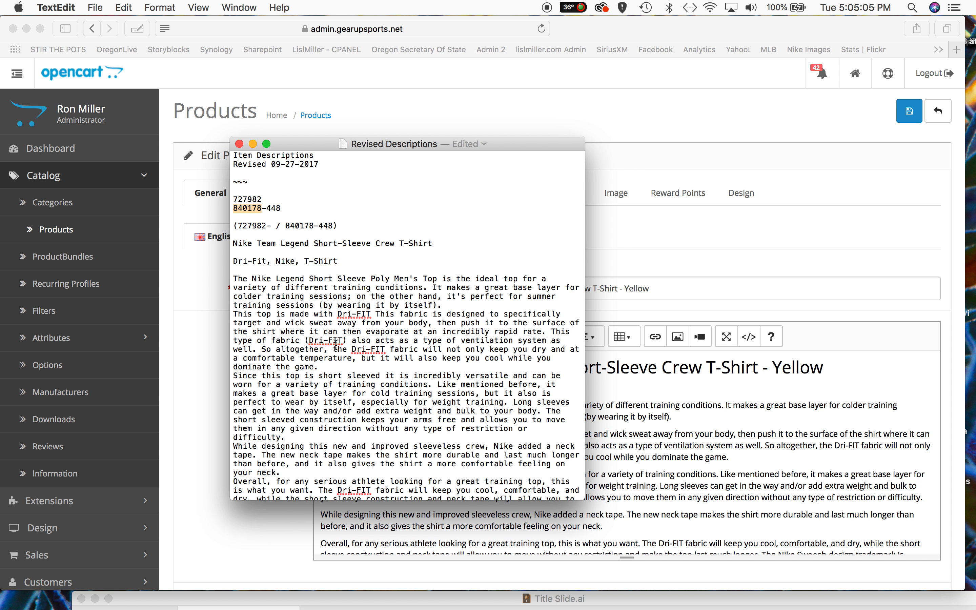
{"action": "scroll", "coordinate": [394, 317], "scroll_direction": "down", "scroll_amount": 4}
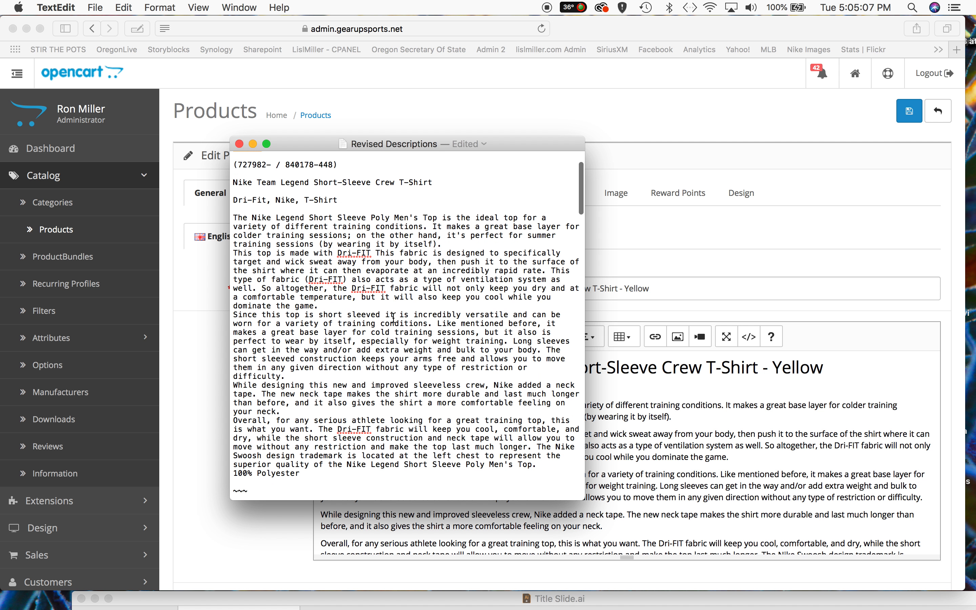
{"action": "scroll", "coordinate": [394, 318], "scroll_direction": "down", "scroll_amount": 2}
{"action": "left_click_drag", "start_coordinate": [515, 146], "coordinate": [287, 164]}
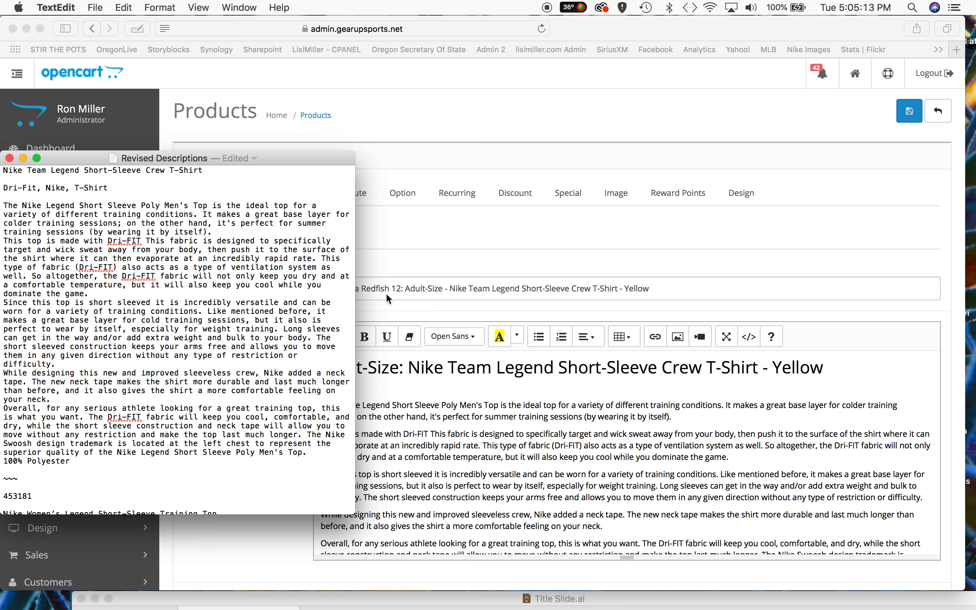
{"action": "left_click_drag", "start_coordinate": [281, 163], "coordinate": [588, 397]}
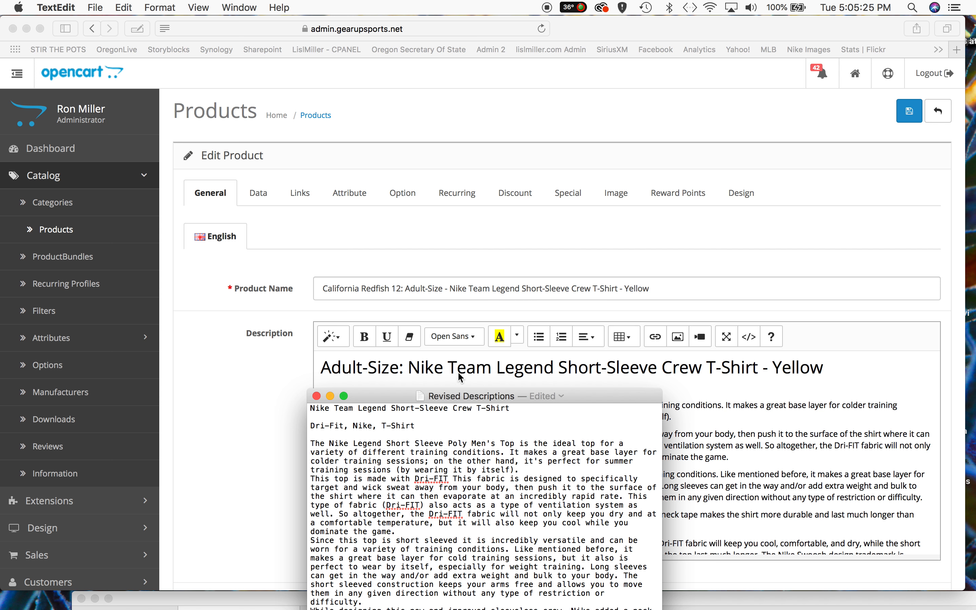
{"action": "left_click_drag", "start_coordinate": [585, 397], "coordinate": [577, 151]}
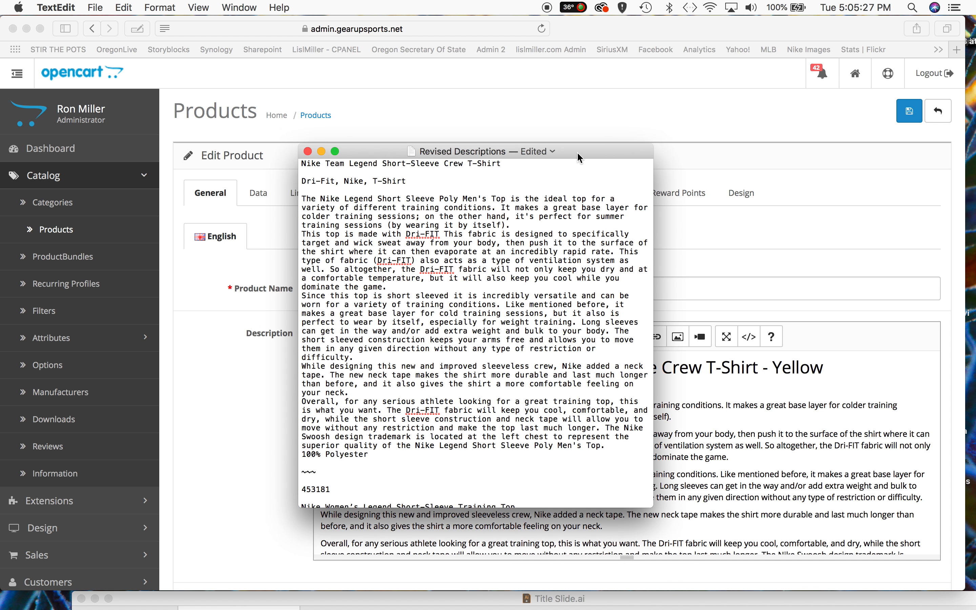
{"action": "scroll", "coordinate": [403, 282], "scroll_direction": "down", "scroll_amount": 10}
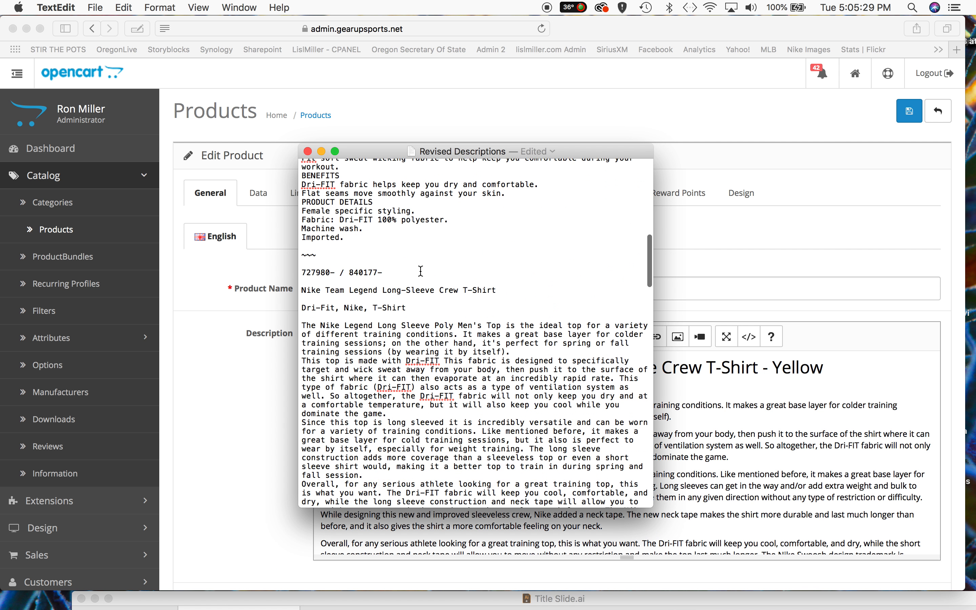
{"action": "scroll", "coordinate": [403, 282], "scroll_direction": "up", "scroll_amount": 4}
{"action": "left_click", "coordinate": [300, 271], "text": "shift"}
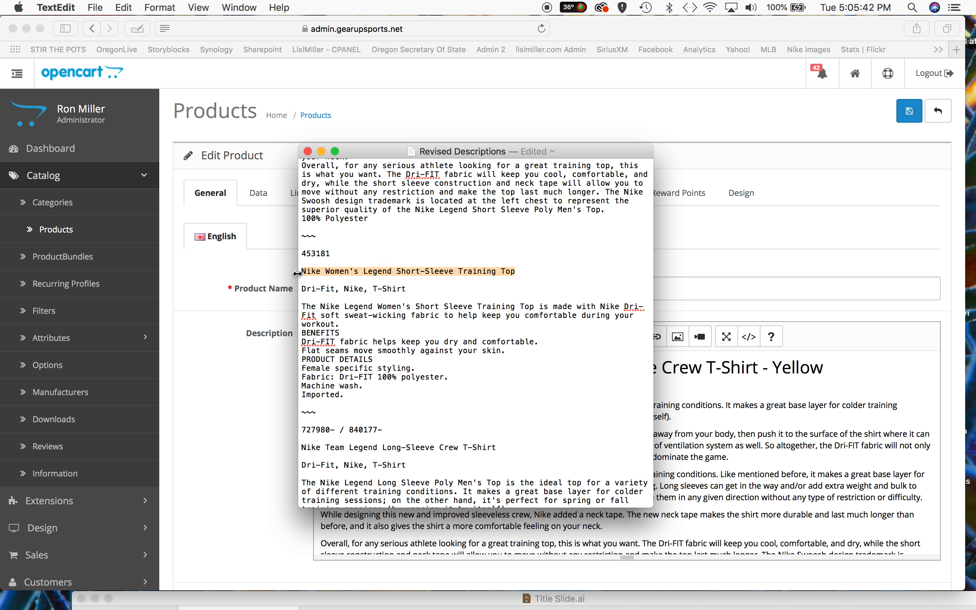
{"action": "key", "text": "super+c"}
{"action": "key", "text": "super+m"}
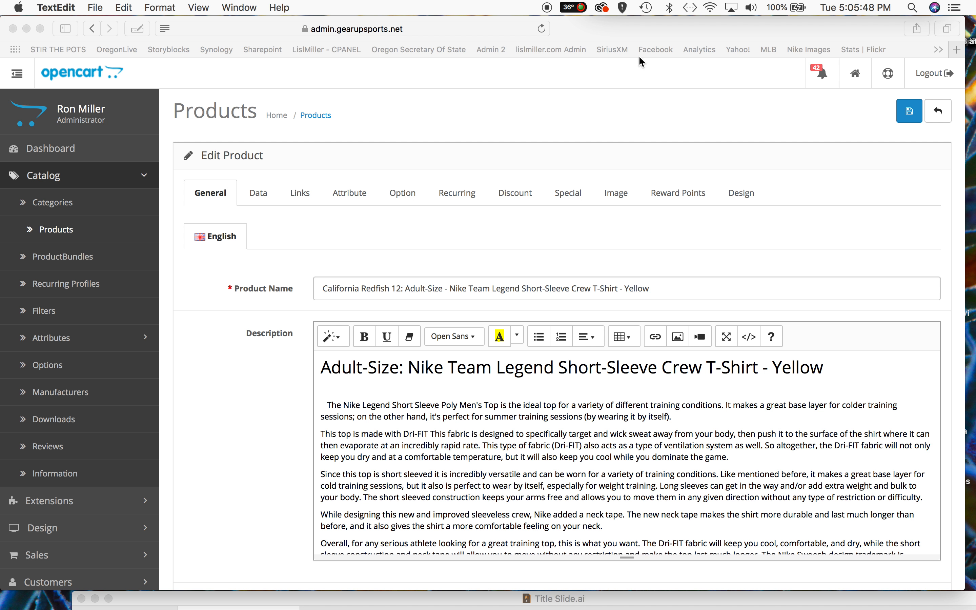
Step: In the product name, replace "Adult-Size - Nike Team Legend Short-Sleeve Crew T-Shirt" with the copied Nike Women's Legend Short-Sleeve Training Top title
{"action": "key", "text": "super+a"}
{"action": "left_click", "coordinate": [451, 289]}
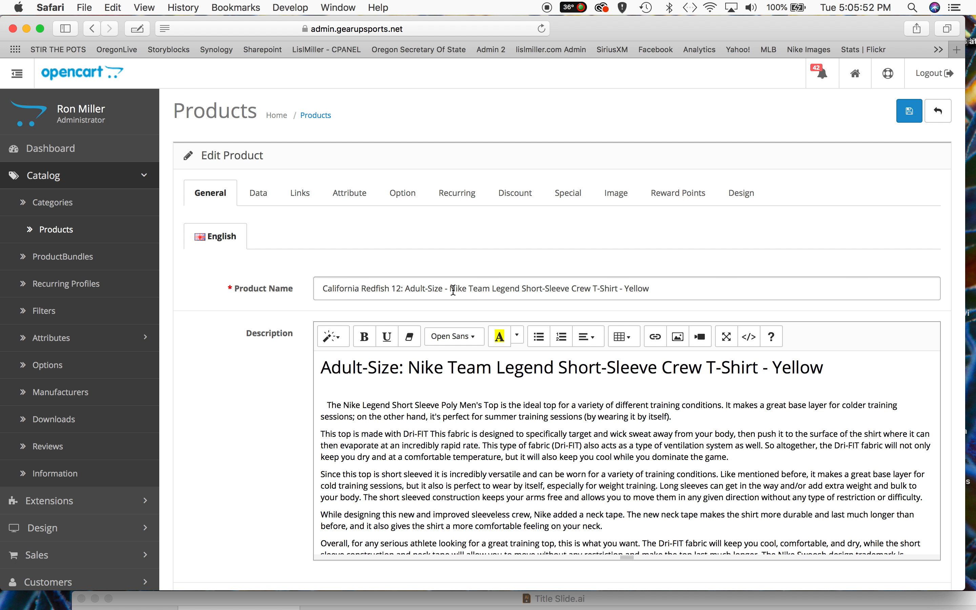
{"action": "left_click_drag", "start_coordinate": [617, 289], "coordinate": [404, 288]}
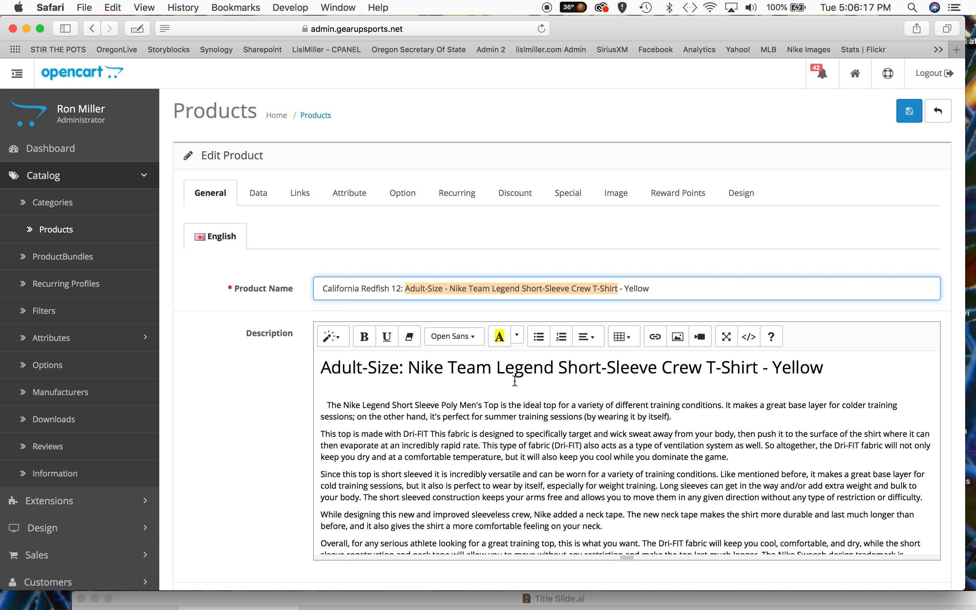
{"action": "key", "text": "super+v"}
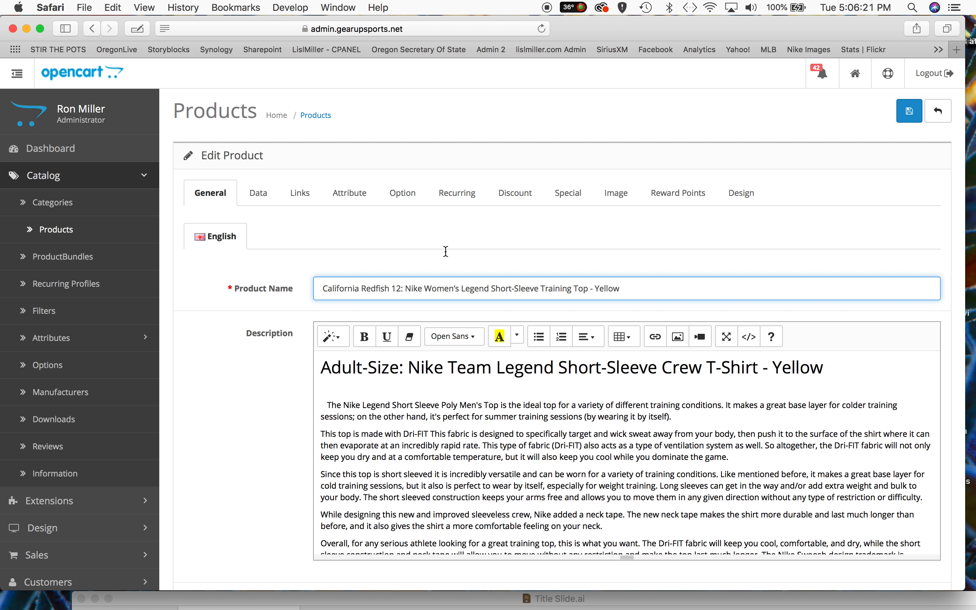
{"action": "left_click", "coordinate": [407, 287]}
{"action": "left_click", "coordinate": [428, 284]}
Step: Replace the description heading's text before "- Yellow" with "Nike Women's Legend Short-Sleeve Training Top"
{"action": "left_click", "coordinate": [760, 368]}
{"action": "left_click_drag", "start_coordinate": [757, 368], "coordinate": [724, 301]}
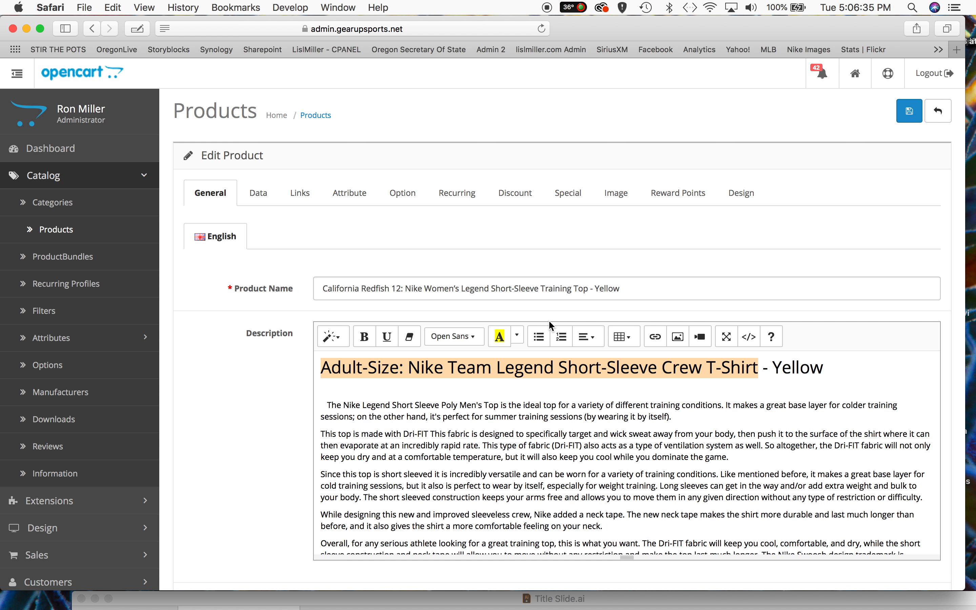
{"action": "key", "text": "super+v"}
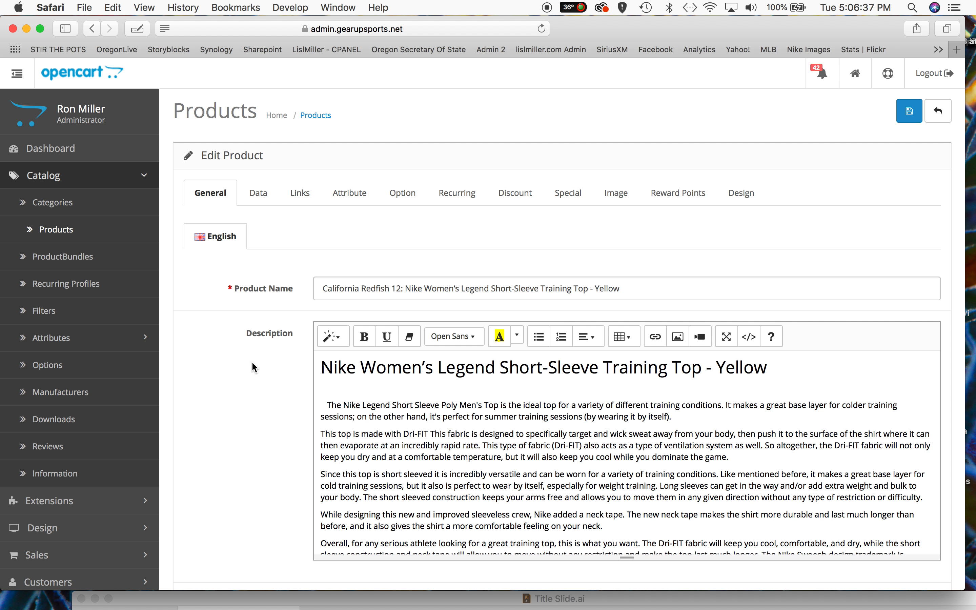
Step: Set both the meta tag title and the meta tag description to "Nike Women's Legend Short-Sleeve Training Top"
{"action": "scroll", "coordinate": [261, 351], "scroll_direction": "down", "scroll_amount": 10}
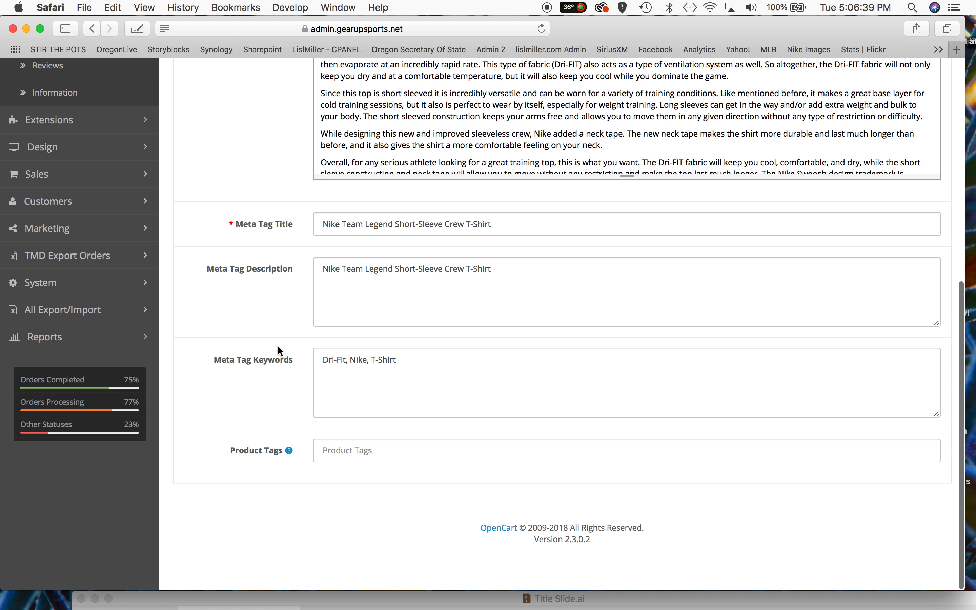
{"action": "left_click_drag", "start_coordinate": [502, 224], "coordinate": [492, 172]}
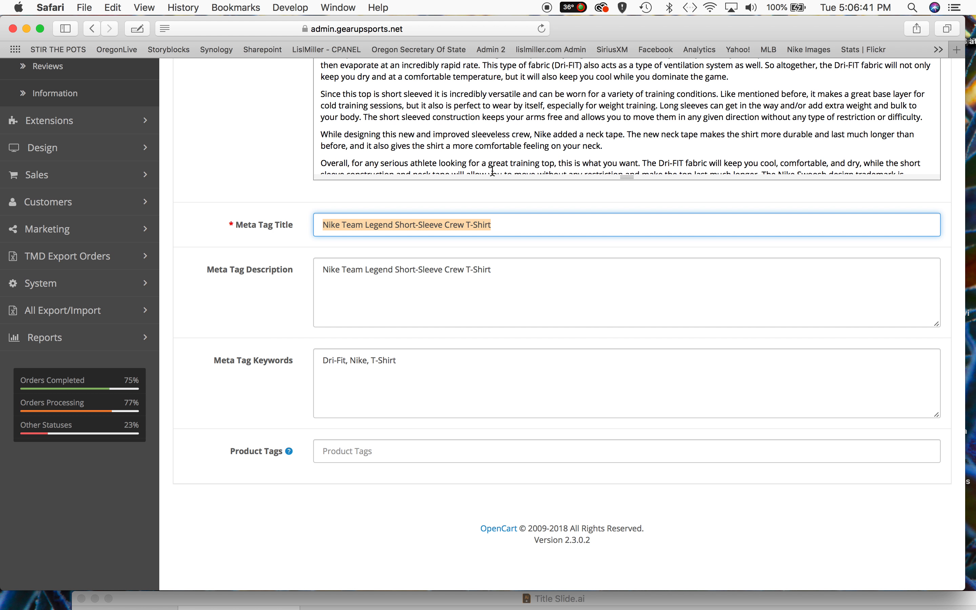
{"action": "key", "text": "super+v"}
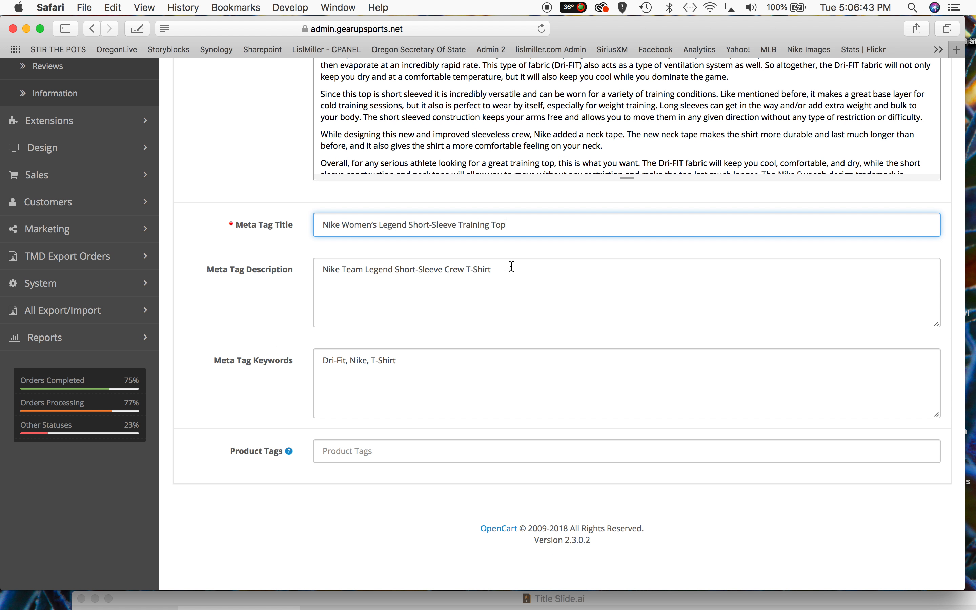
{"action": "left_click_drag", "start_coordinate": [507, 271], "coordinate": [472, 212]}
{"action": "key", "text": "super+v"}
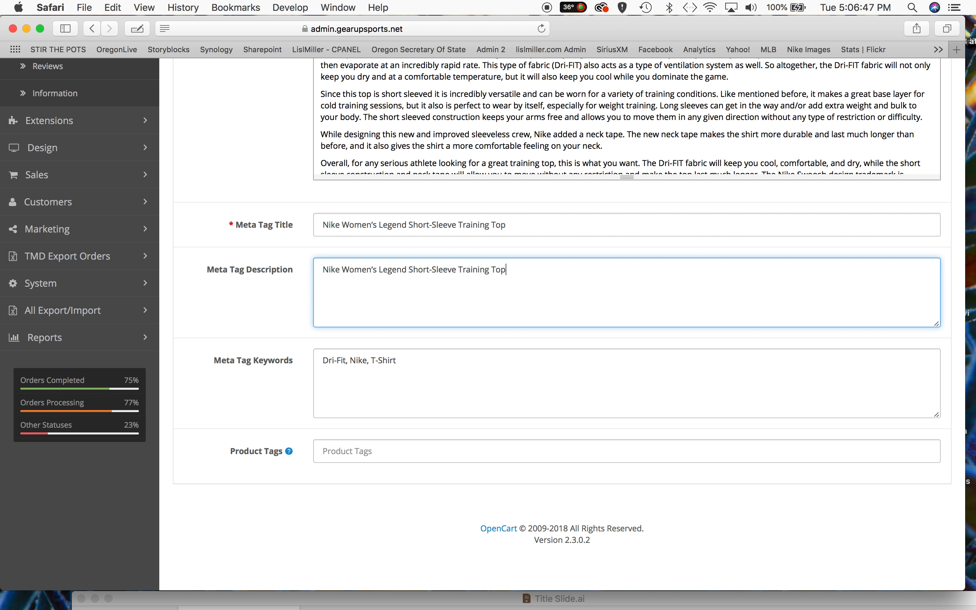
Step: In TextEdit, review the keyword lines of the Revised Descriptions entries and copy the women's short-sleeve training top description text
{"action": "key", "text": "super+Tab"}
{"action": "left_click_drag", "start_coordinate": [580, 111], "coordinate": [329, 156]}
{"action": "left_click", "coordinate": [359, 303]}
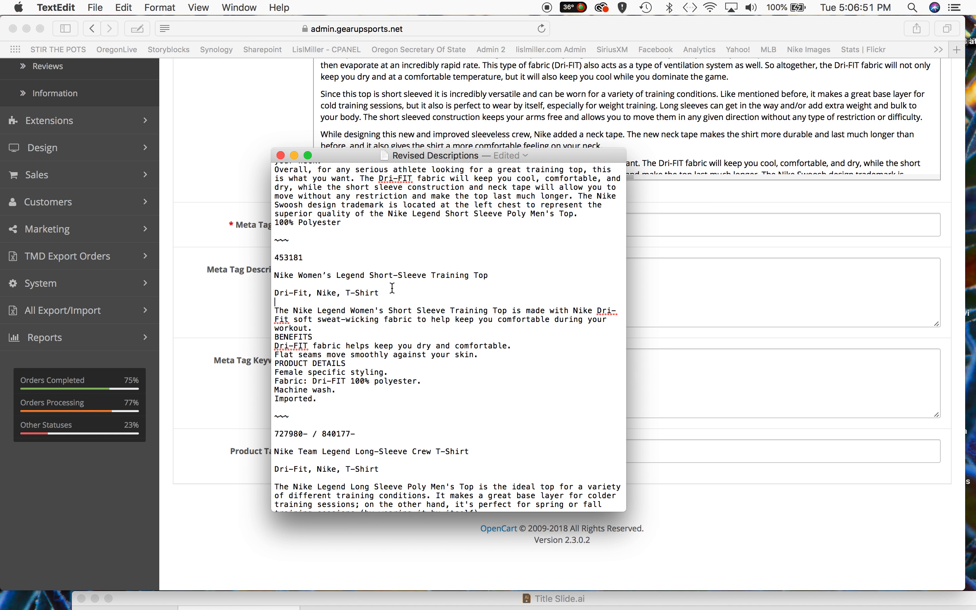
{"action": "left_click_drag", "start_coordinate": [376, 292], "coordinate": [266, 293]}
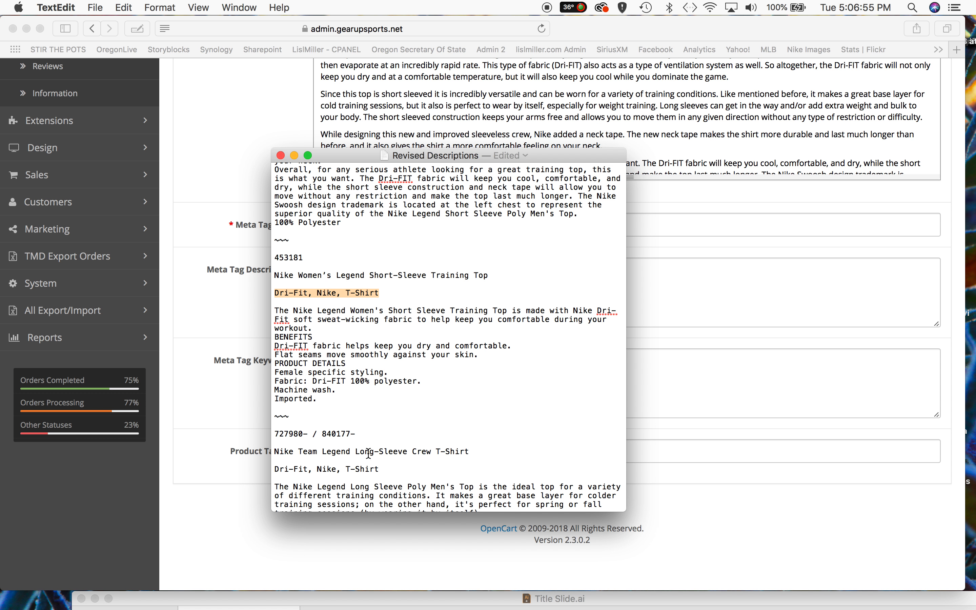
{"action": "scroll", "coordinate": [369, 453], "scroll_direction": "down", "scroll_amount": 5}
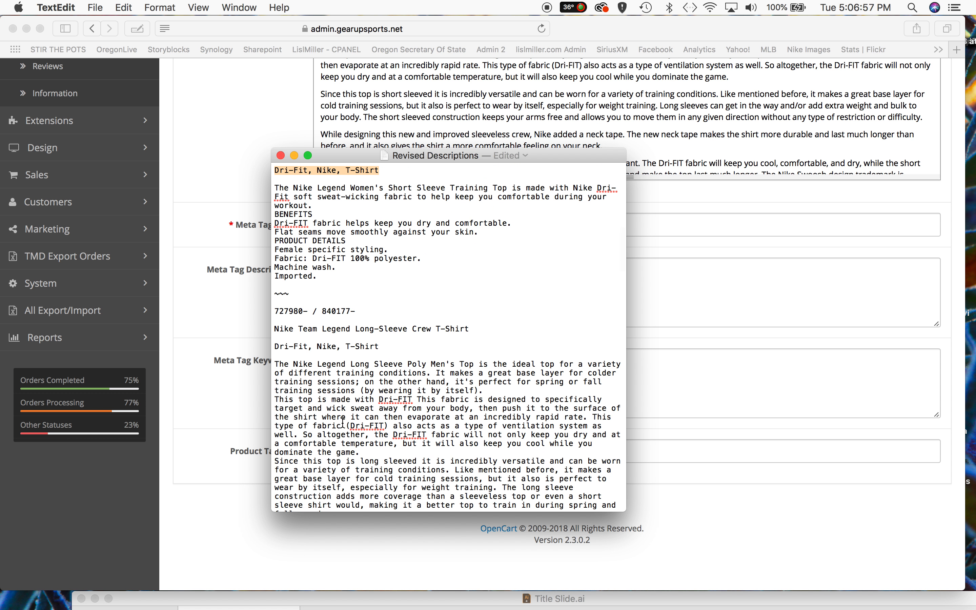
{"action": "scroll", "coordinate": [354, 354], "scroll_direction": "down", "scroll_amount": 10}
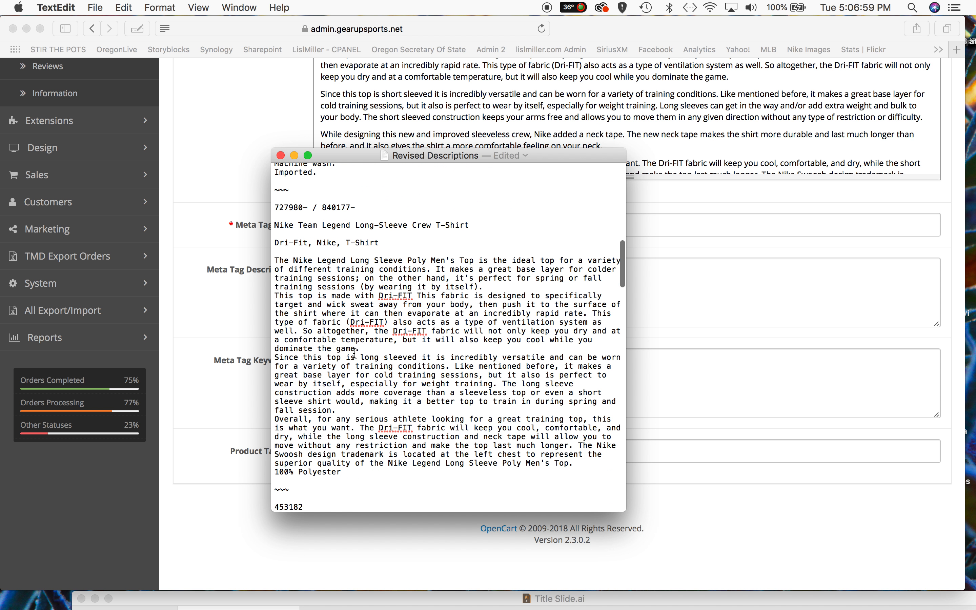
{"action": "scroll", "coordinate": [354, 341], "scroll_direction": "down", "scroll_amount": 13}
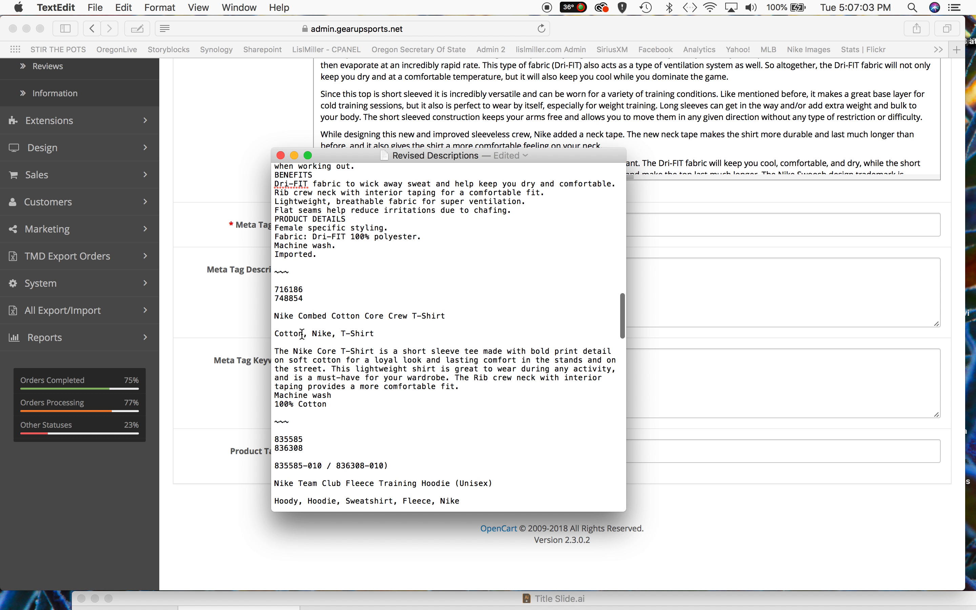
{"action": "scroll", "coordinate": [338, 347], "scroll_direction": "down", "scroll_amount": 9}
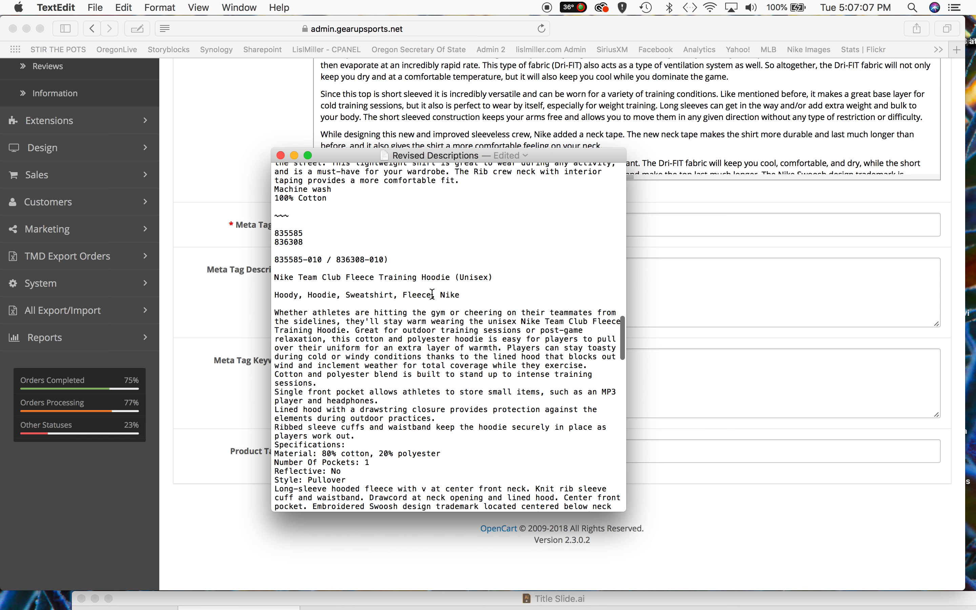
{"action": "left_click_drag", "start_coordinate": [551, 156], "coordinate": [792, 0]}
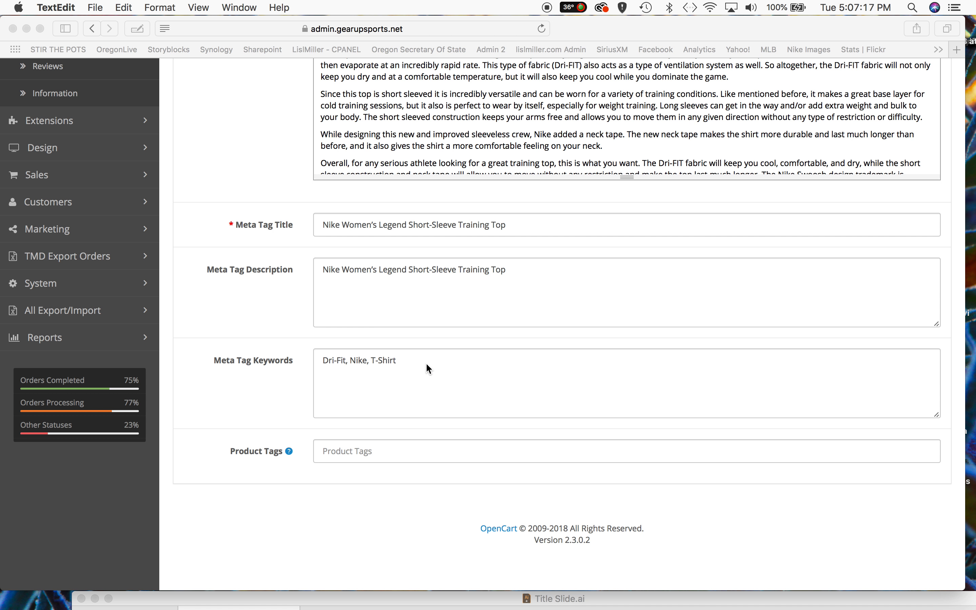
Step: Replace the description's body text below the heading with the copied women's training top description
{"action": "scroll", "coordinate": [427, 364], "scroll_direction": "up", "scroll_amount": 10}
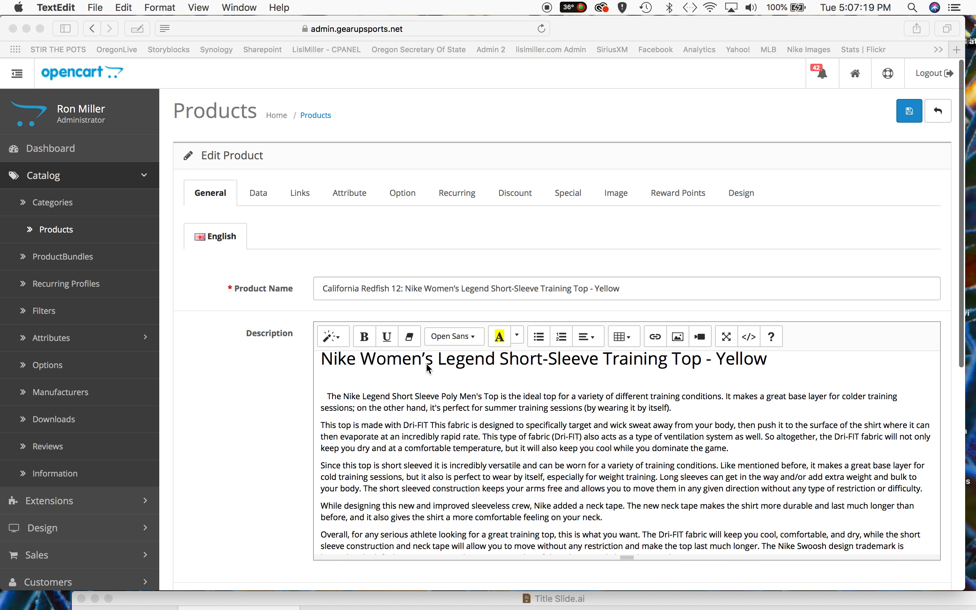
{"action": "scroll", "coordinate": [429, 368], "scroll_direction": "down", "scroll_amount": 5}
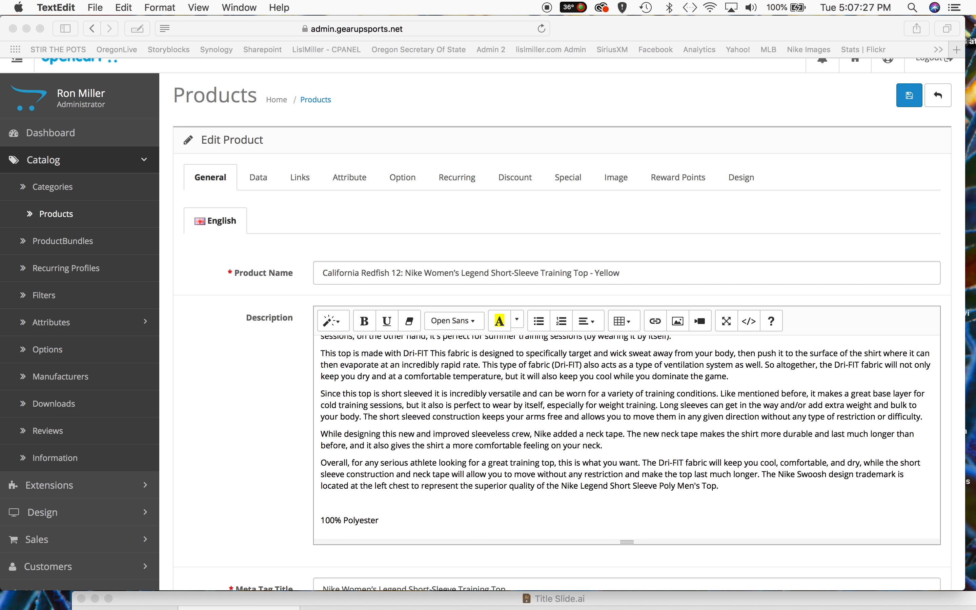
{"action": "left_click", "coordinate": [478, 447]}
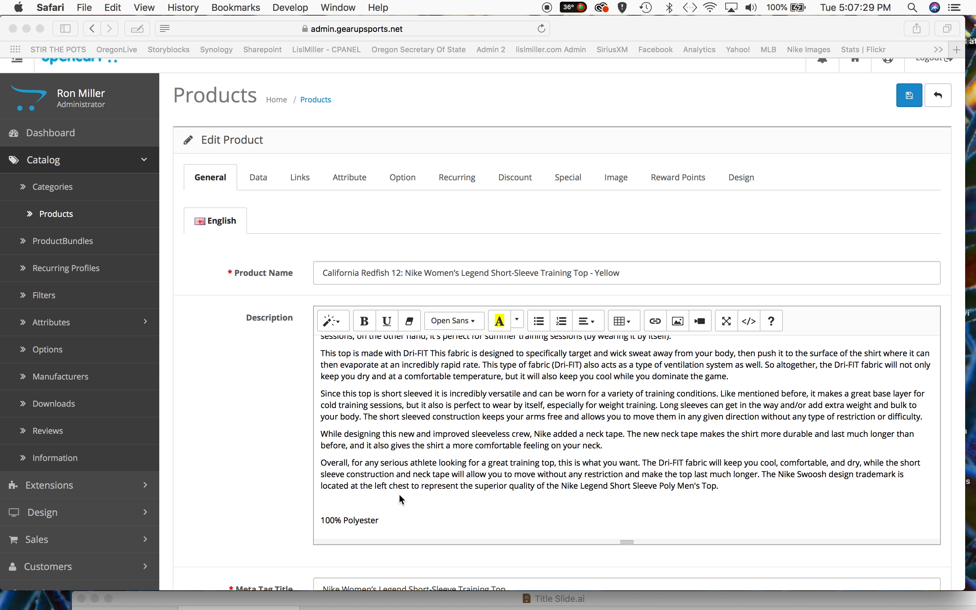
{"action": "left_click_drag", "start_coordinate": [379, 520], "coordinate": [337, 322]}
{"action": "left_click_drag", "start_coordinate": [335, 371], "coordinate": [329, 387]}
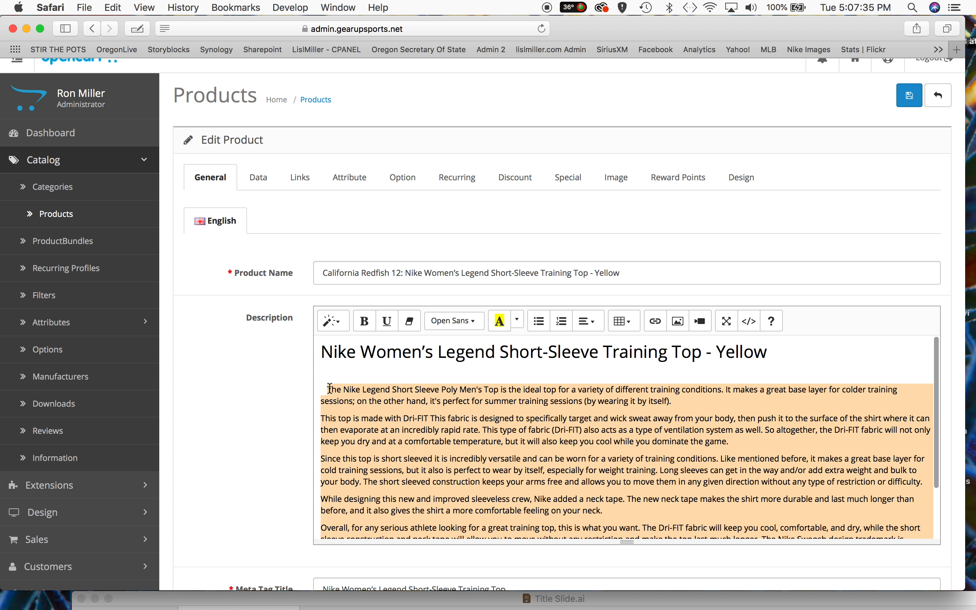
{"action": "key", "text": "cmd+v"}
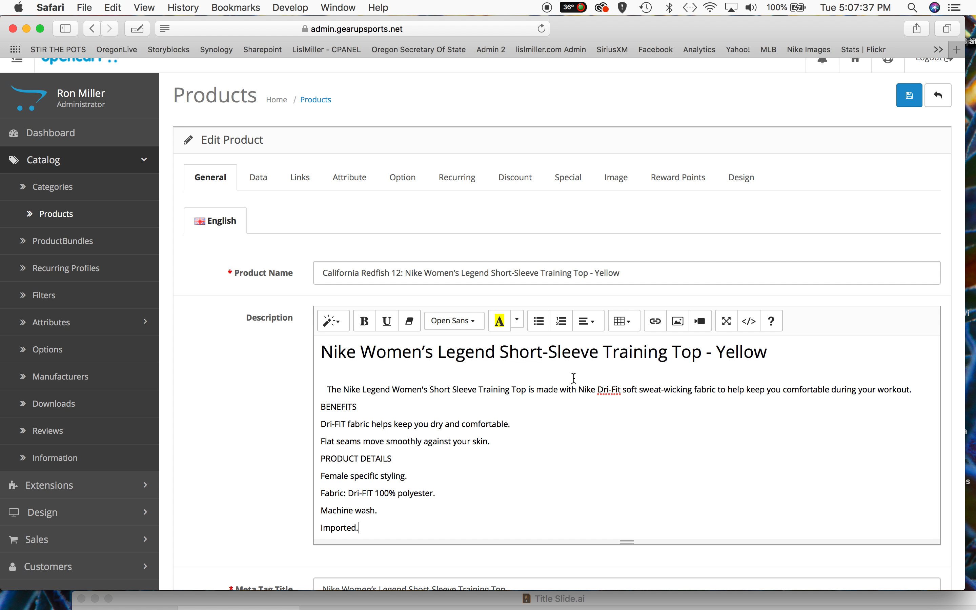
Step: Format the lines under BENEFITS and the lines under PRODUCT DETAILS in the description as bulleted lists
{"action": "scroll", "coordinate": [513, 434], "scroll_direction": "down", "scroll_amount": 1}
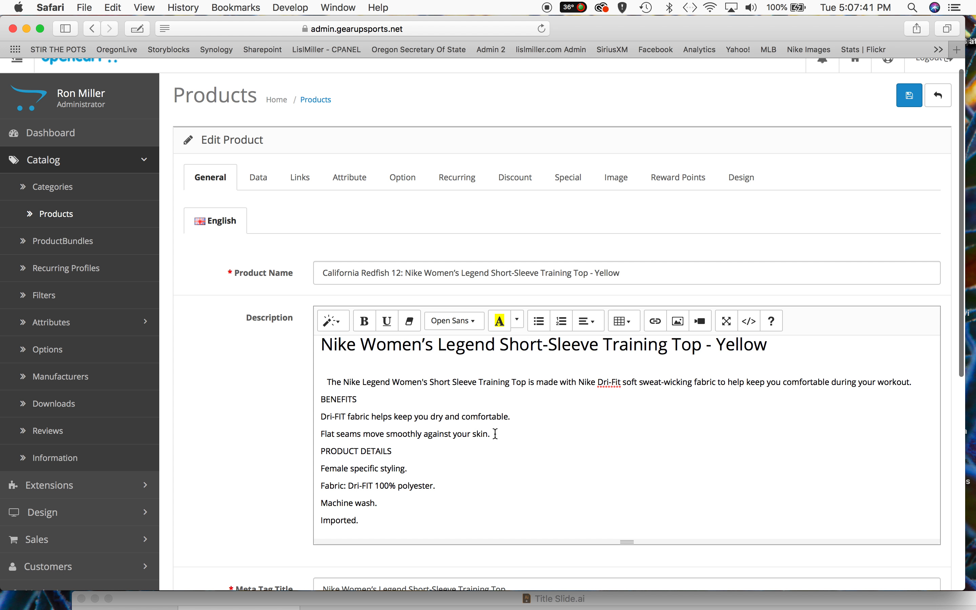
{"action": "left_click_drag", "start_coordinate": [495, 433], "coordinate": [300, 416]}
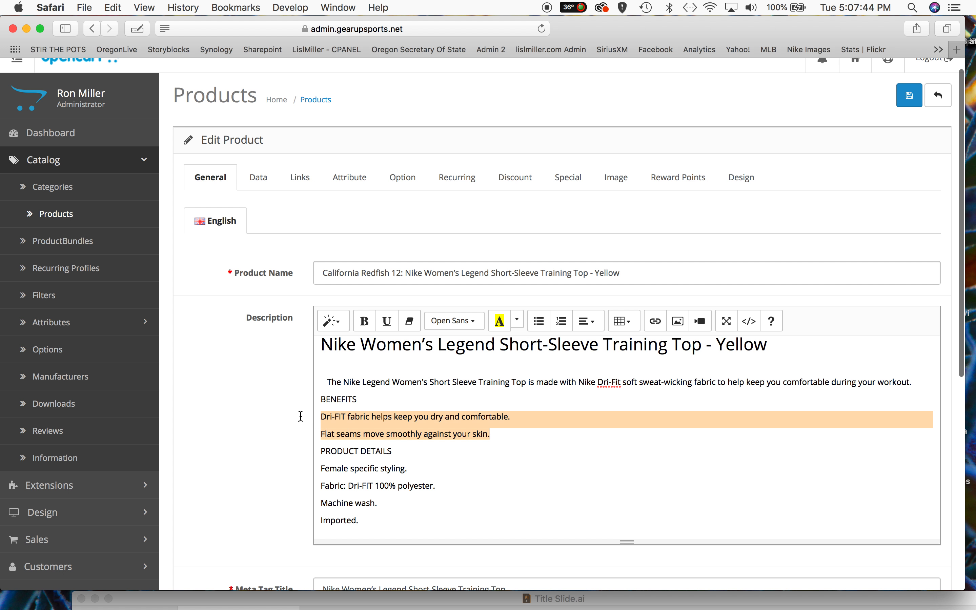
{"action": "left_click", "coordinate": [541, 324]}
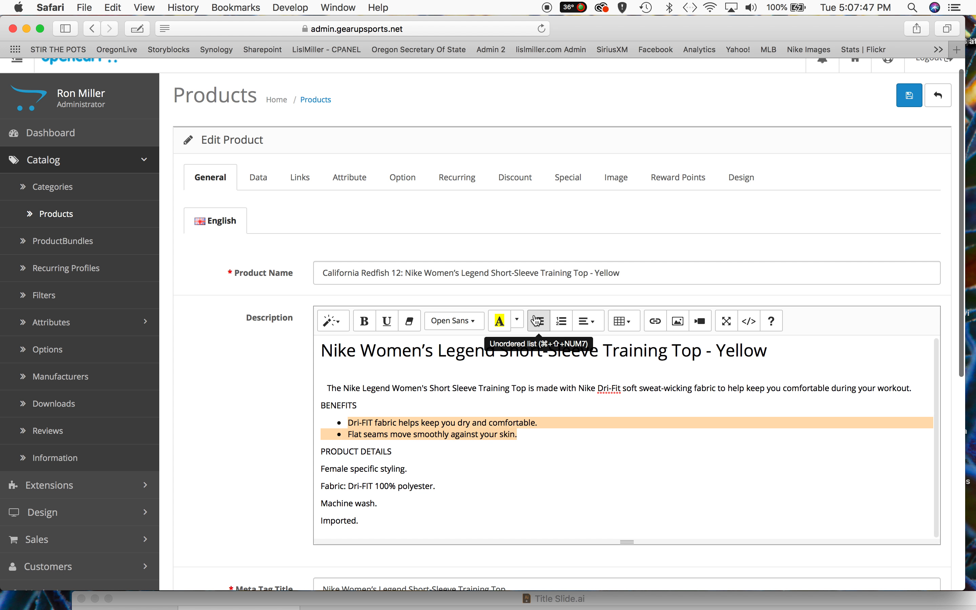
{"action": "left_click_drag", "start_coordinate": [360, 524], "coordinate": [303, 470]}
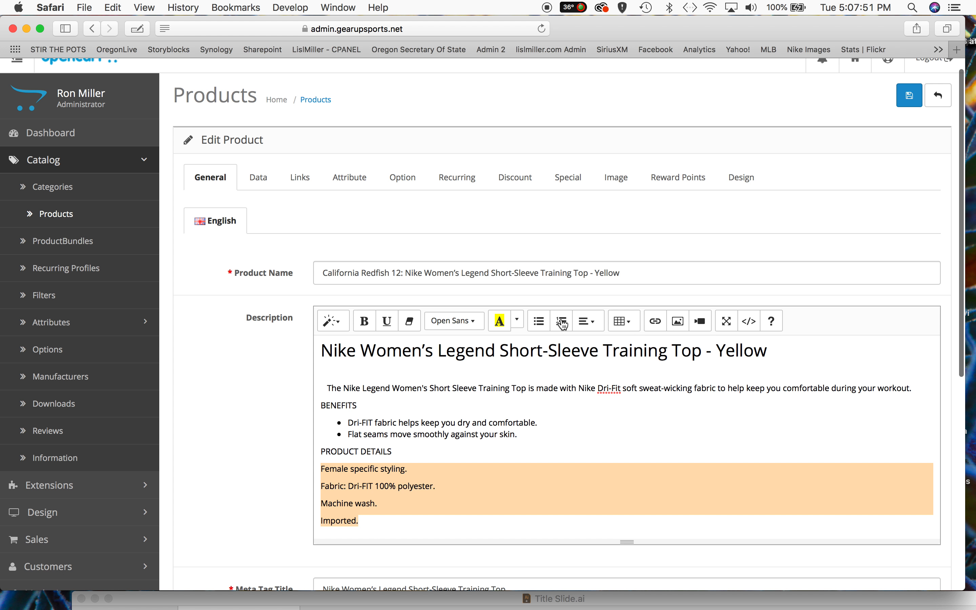
{"action": "left_click", "coordinate": [539, 321]}
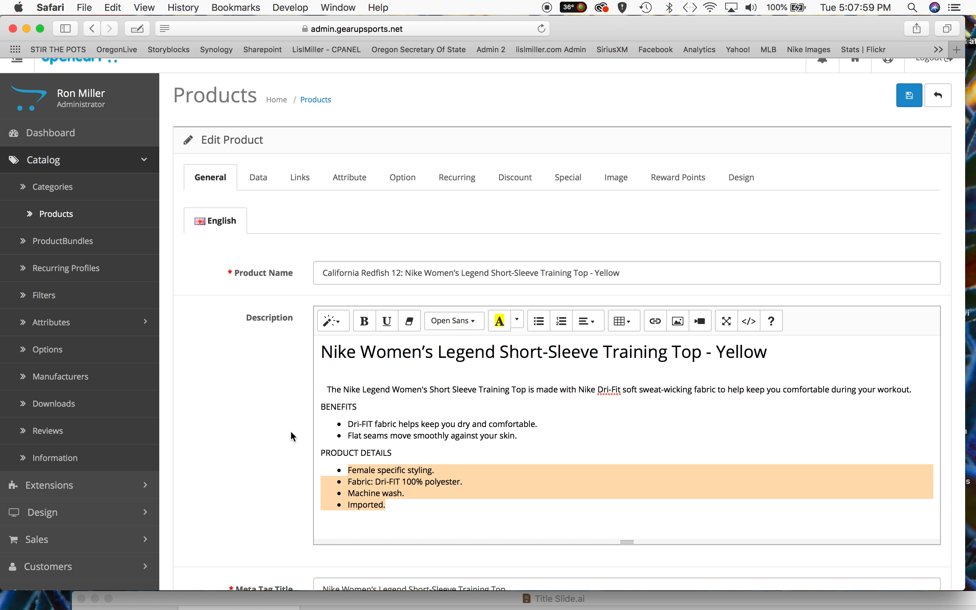
Step: Look up the women's training top style number in TextEdit's Revised Descriptions and change the start of the product's model to 453181
{"action": "scroll", "coordinate": [291, 432], "scroll_direction": "down", "scroll_amount": 5}
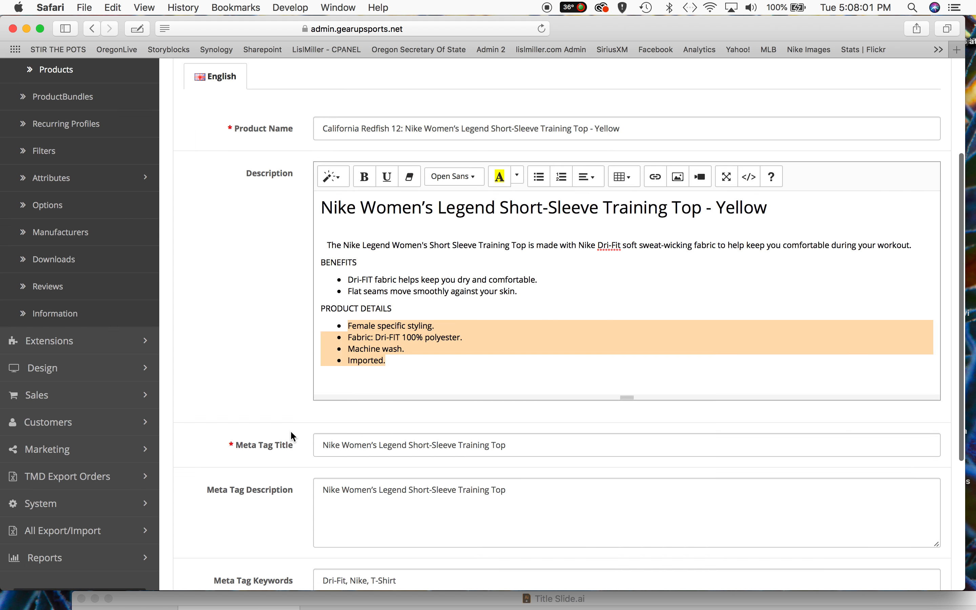
{"action": "scroll", "coordinate": [291, 432], "scroll_direction": "down", "scroll_amount": 3}
{"action": "scroll", "coordinate": [291, 431], "scroll_direction": "up", "scroll_amount": 6}
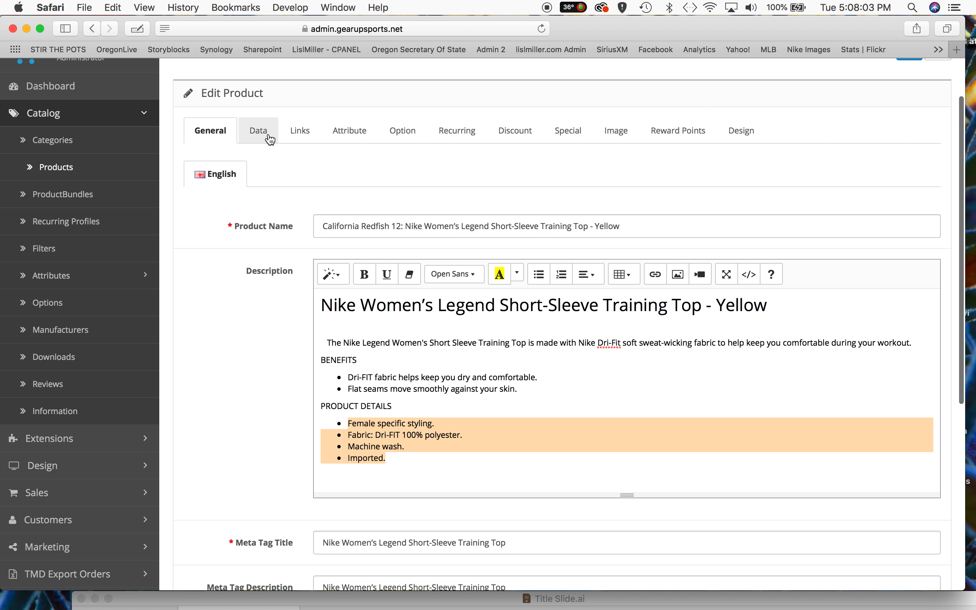
{"action": "left_click", "coordinate": [266, 137]}
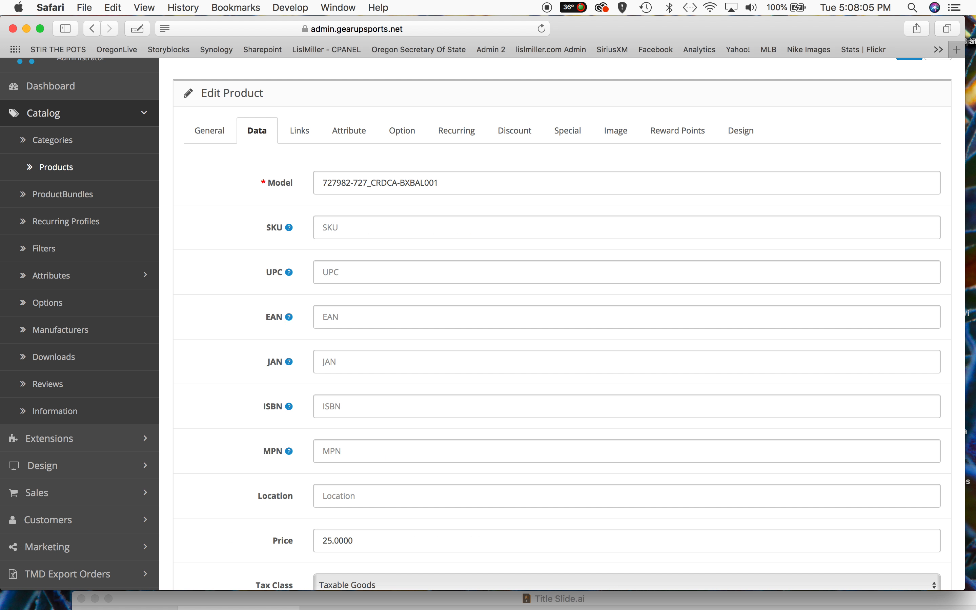
{"action": "key", "text": "super+Tab"}
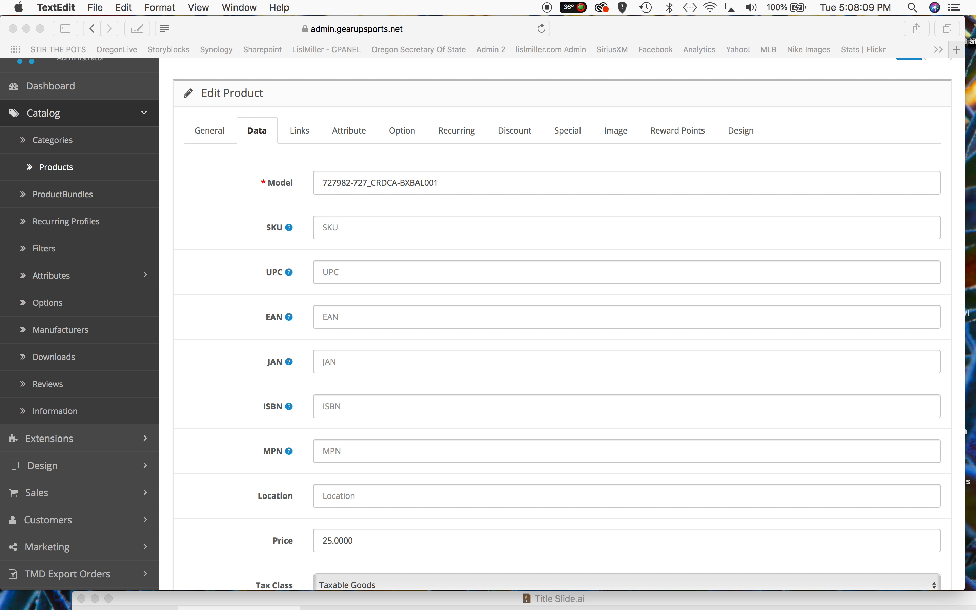
{"action": "left_click_drag", "start_coordinate": [664, 0], "coordinate": [451, 185]}
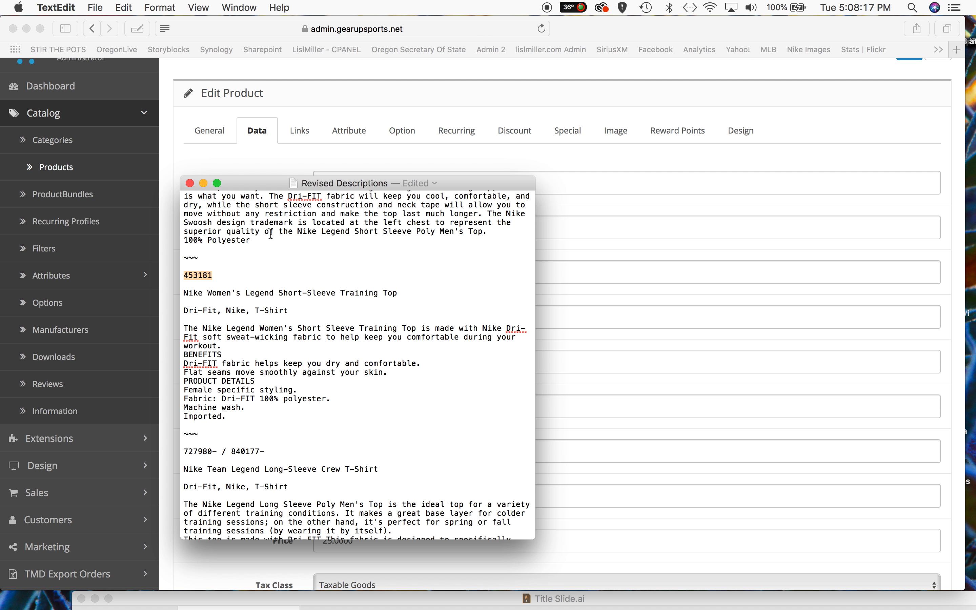
{"action": "left_click_drag", "start_coordinate": [446, 180], "coordinate": [488, 0]}
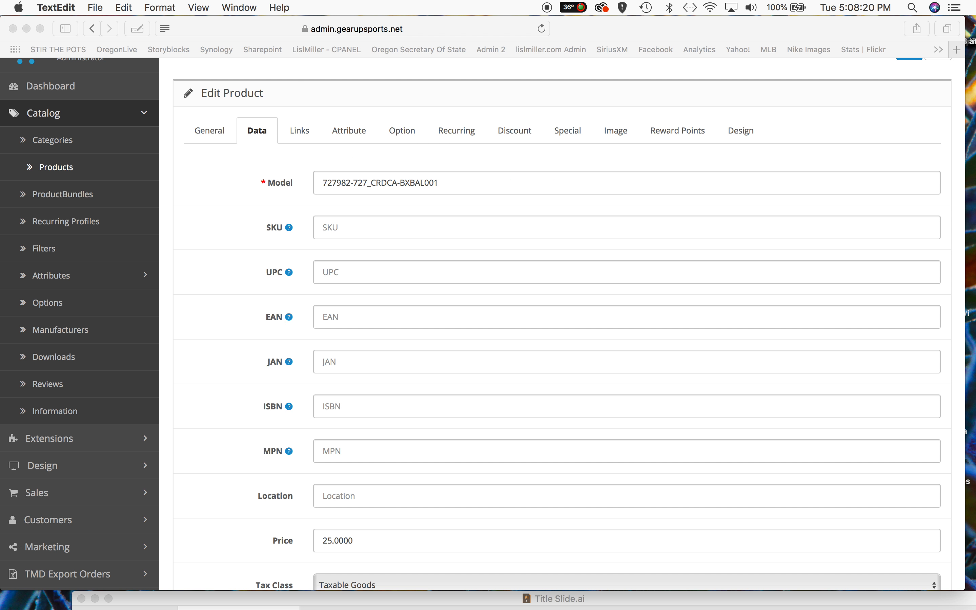
{"action": "left_click", "coordinate": [357, 190]}
{"action": "left_click", "coordinate": [352, 180]}
{"action": "double_click", "coordinate": [338, 182]}
{"action": "type", "text": "453181"}
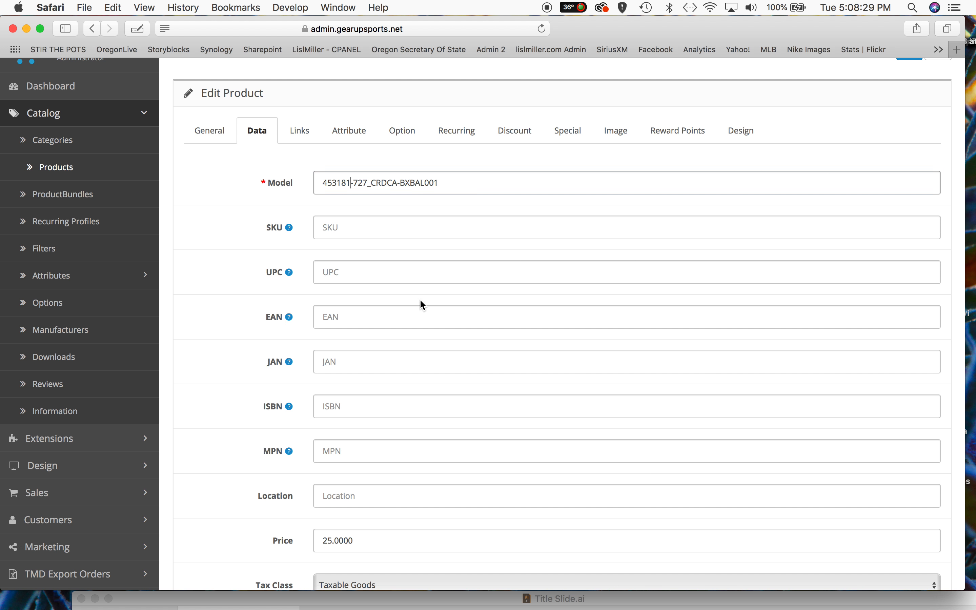
Step: Set the product's status to Enabled
{"action": "scroll", "coordinate": [418, 306], "scroll_direction": "down", "scroll_amount": 5}
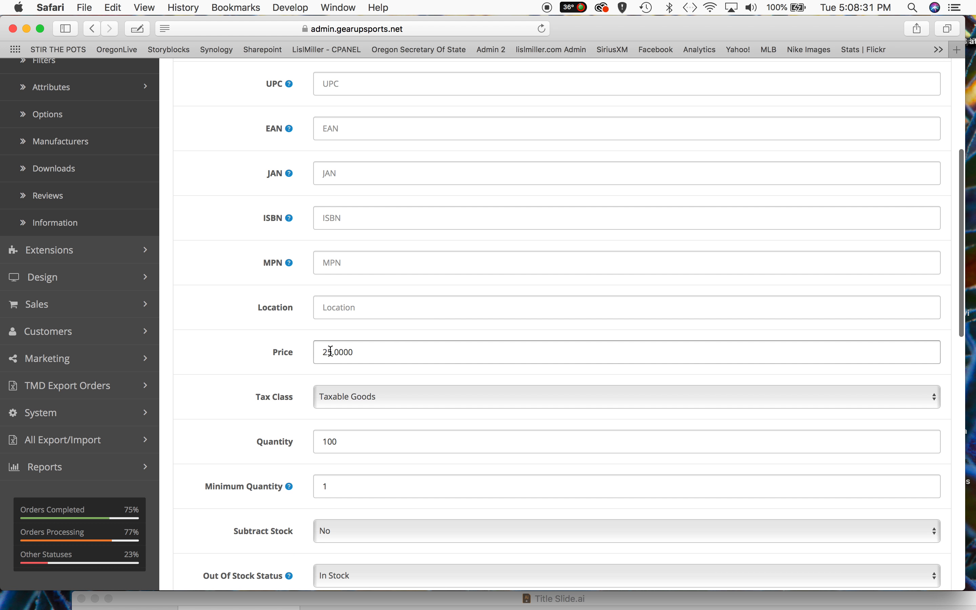
{"action": "scroll", "coordinate": [331, 351], "scroll_direction": "down", "scroll_amount": 15}
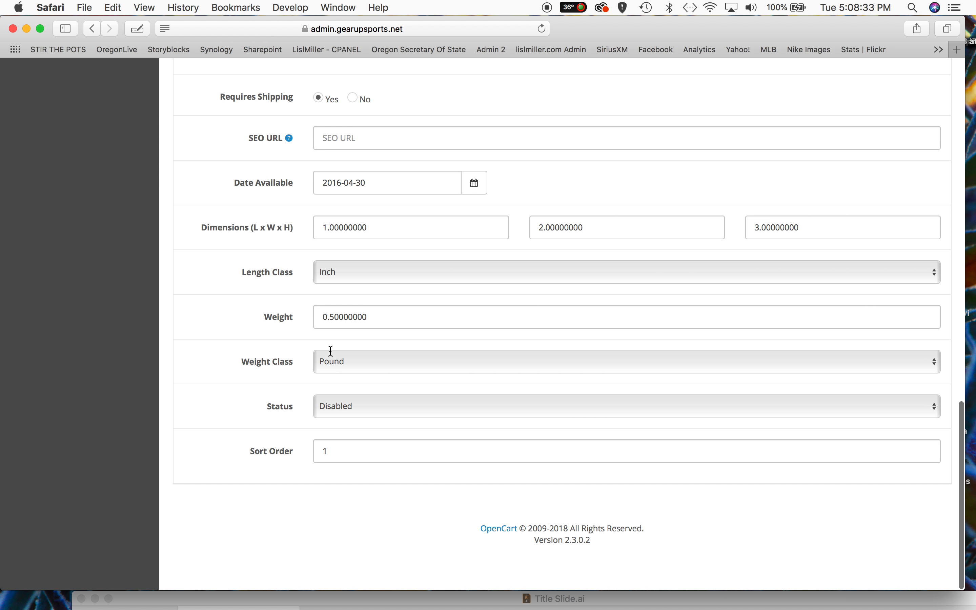
{"action": "left_click", "coordinate": [338, 410]}
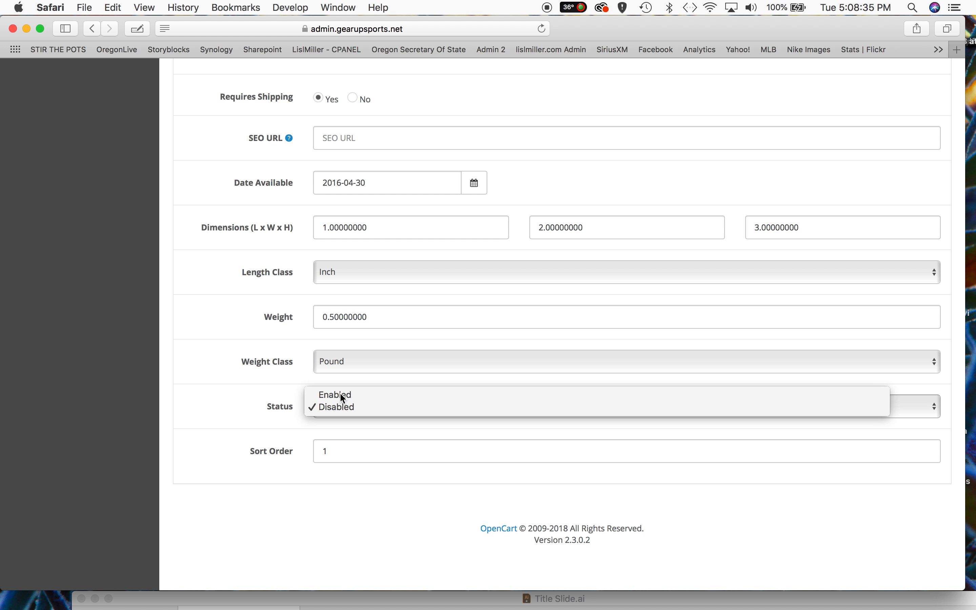
{"action": "left_click", "coordinate": [342, 395]}
Step: Review the product's links and look through the Stores list to check the California Redfish assignment
{"action": "scroll", "coordinate": [405, 329], "scroll_direction": "up", "scroll_amount": 20}
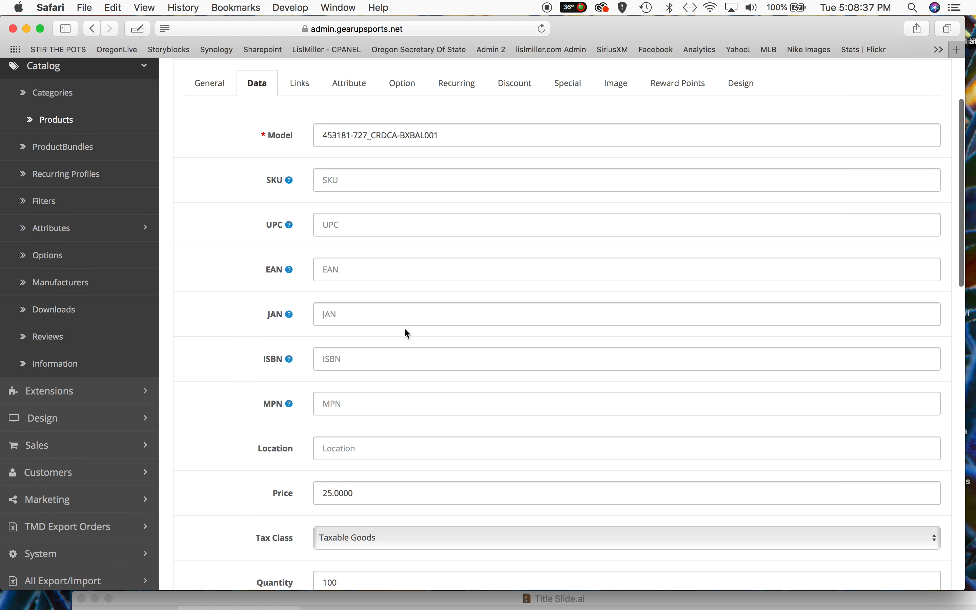
{"action": "left_click", "coordinate": [300, 198]}
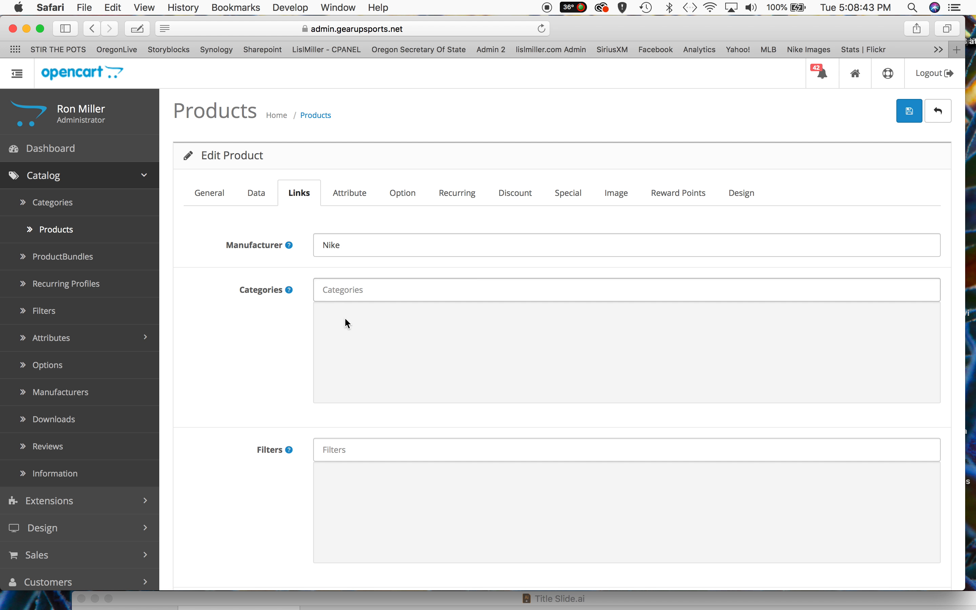
{"action": "scroll", "coordinate": [316, 365], "scroll_direction": "down", "scroll_amount": 5}
{"action": "scroll", "coordinate": [315, 364], "scroll_direction": "down", "scroll_amount": 1}
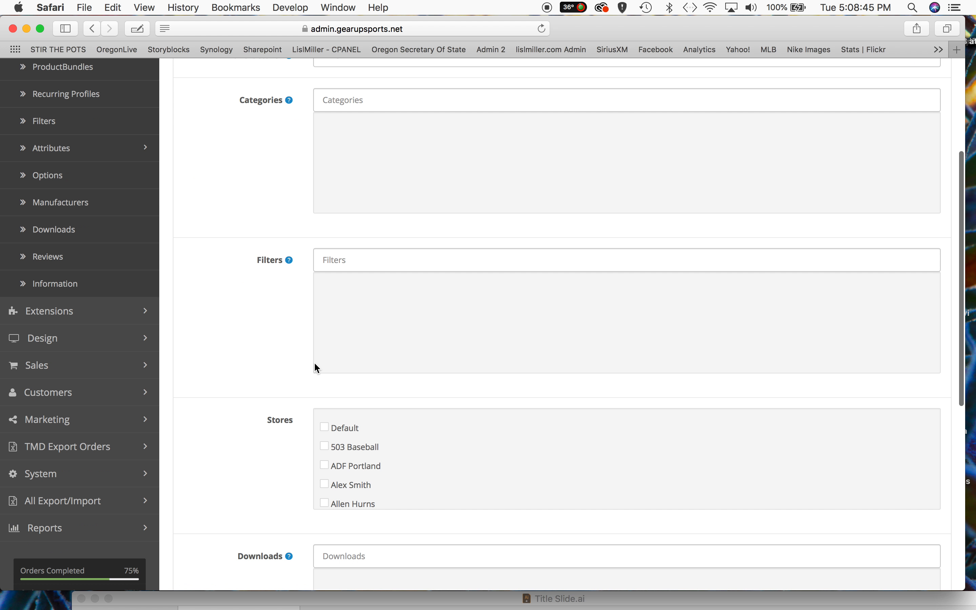
{"action": "scroll", "coordinate": [317, 368], "scroll_direction": "down", "scroll_amount": 1}
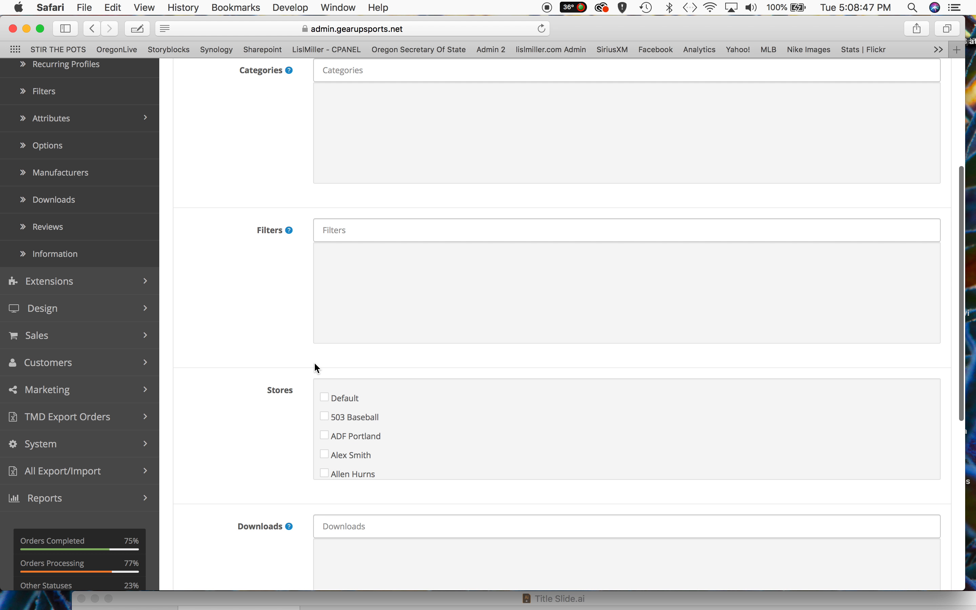
{"action": "scroll", "coordinate": [350, 419], "scroll_direction": "down", "scroll_amount": 8}
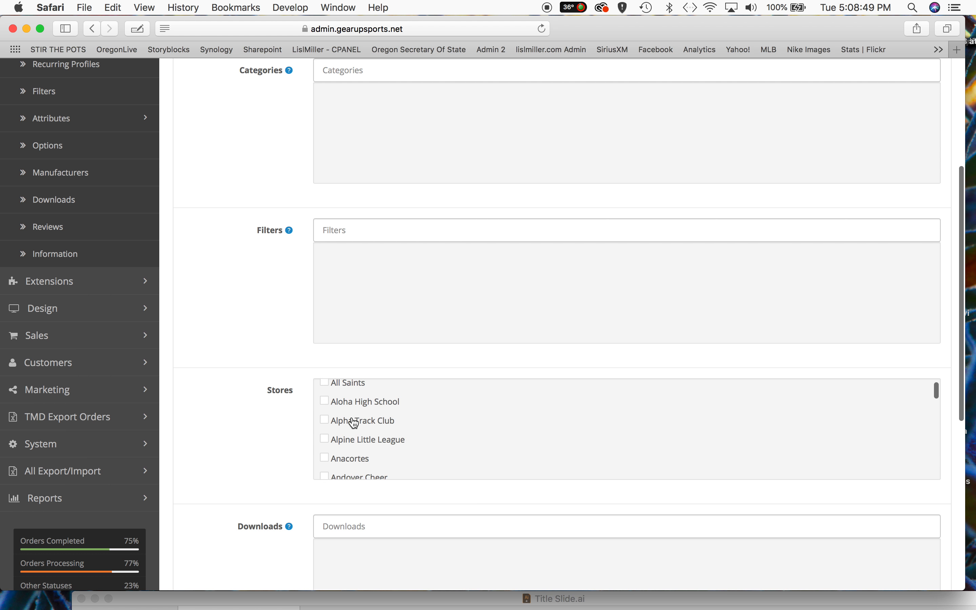
{"action": "scroll", "coordinate": [354, 422], "scroll_direction": "down", "scroll_amount": 2}
{"action": "scroll", "coordinate": [361, 196], "scroll_direction": "down", "scroll_amount": 3}
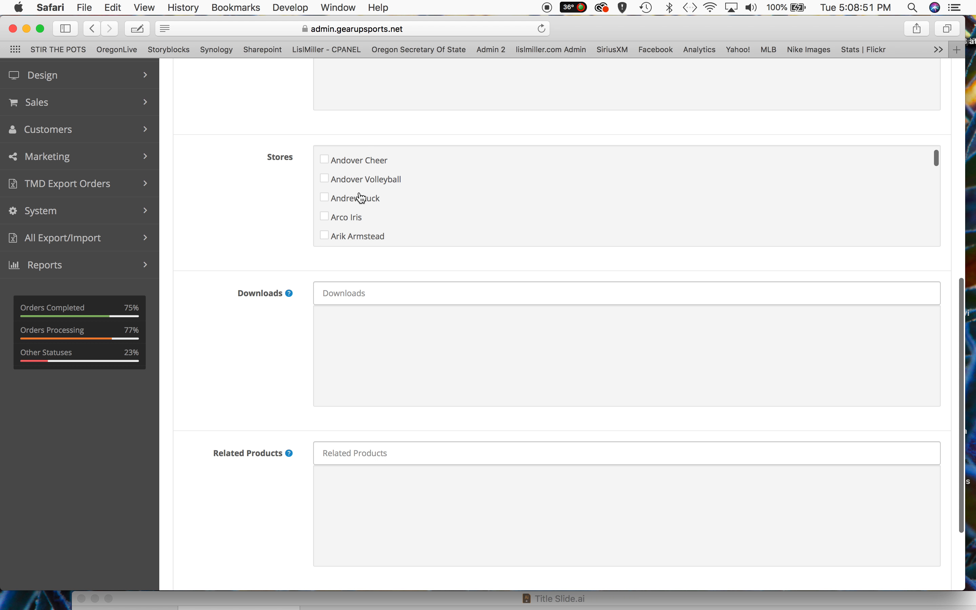
{"action": "scroll", "coordinate": [361, 197], "scroll_direction": "down", "scroll_amount": 3}
{"action": "scroll", "coordinate": [359, 198], "scroll_direction": "down", "scroll_amount": 3}
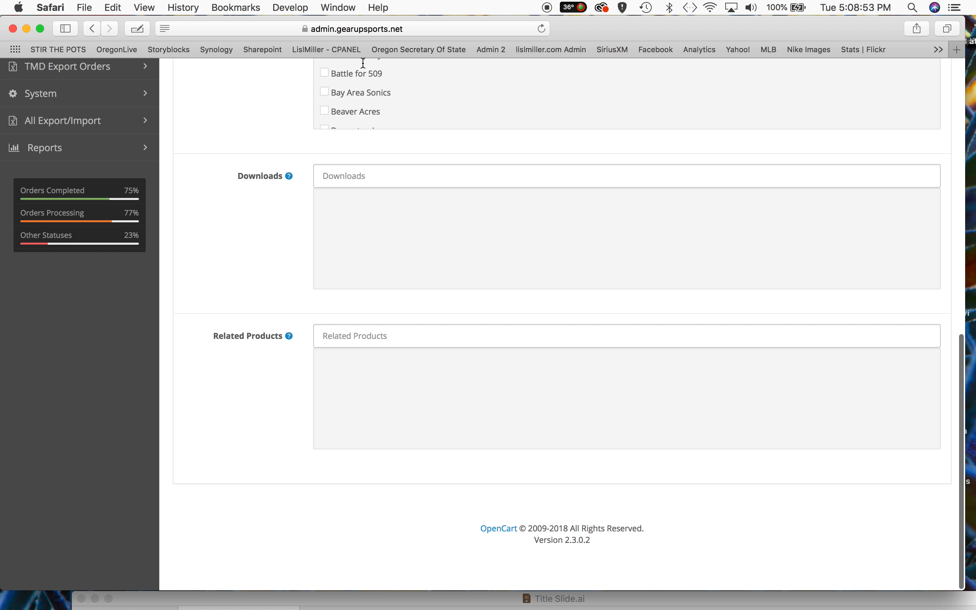
{"action": "scroll", "coordinate": [357, 95], "scroll_direction": "down", "scroll_amount": 4}
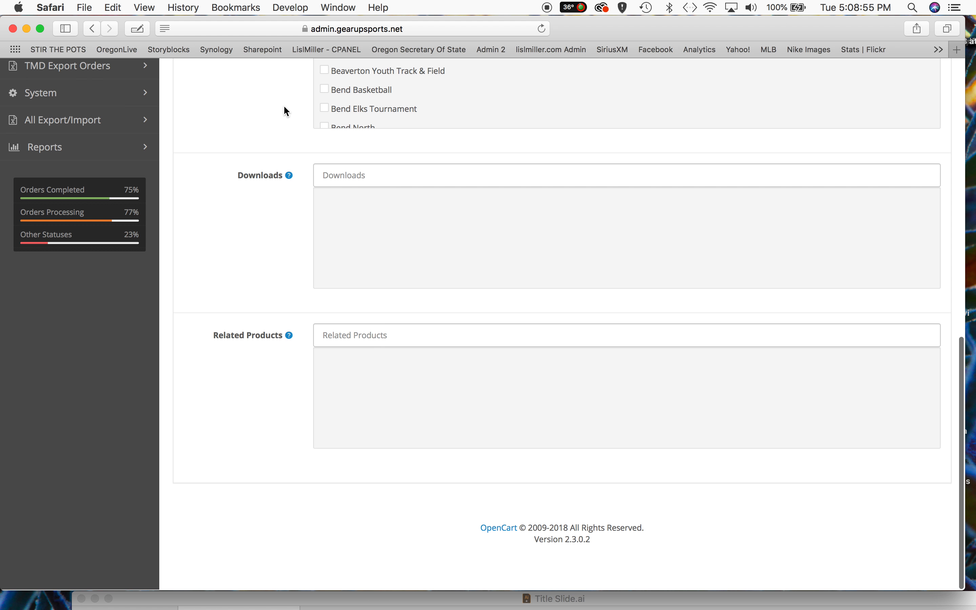
{"action": "scroll", "coordinate": [286, 112], "scroll_direction": "up", "scroll_amount": 3}
{"action": "scroll", "coordinate": [370, 218], "scroll_direction": "down", "scroll_amount": 4}
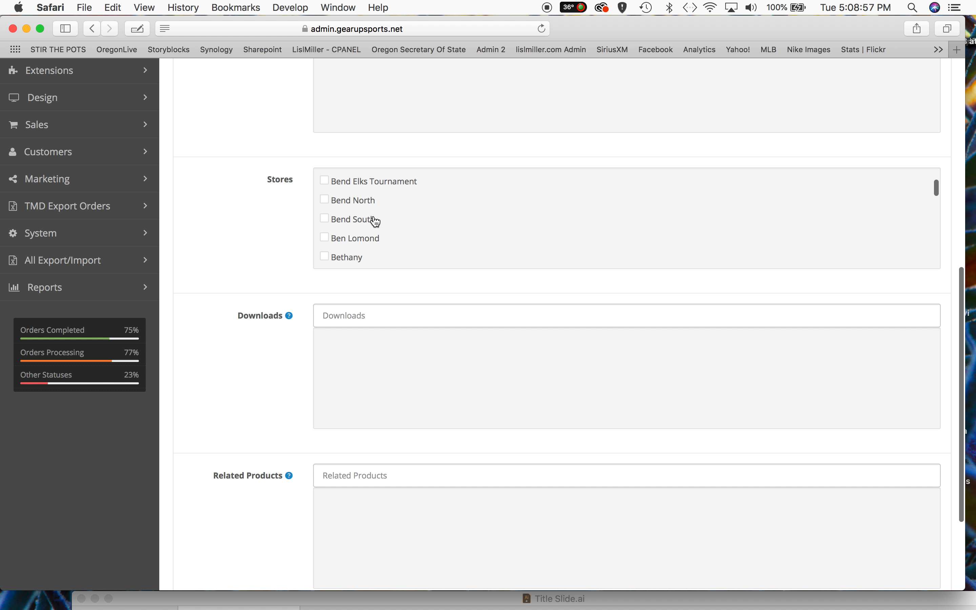
{"action": "scroll", "coordinate": [373, 217], "scroll_direction": "down", "scroll_amount": 5}
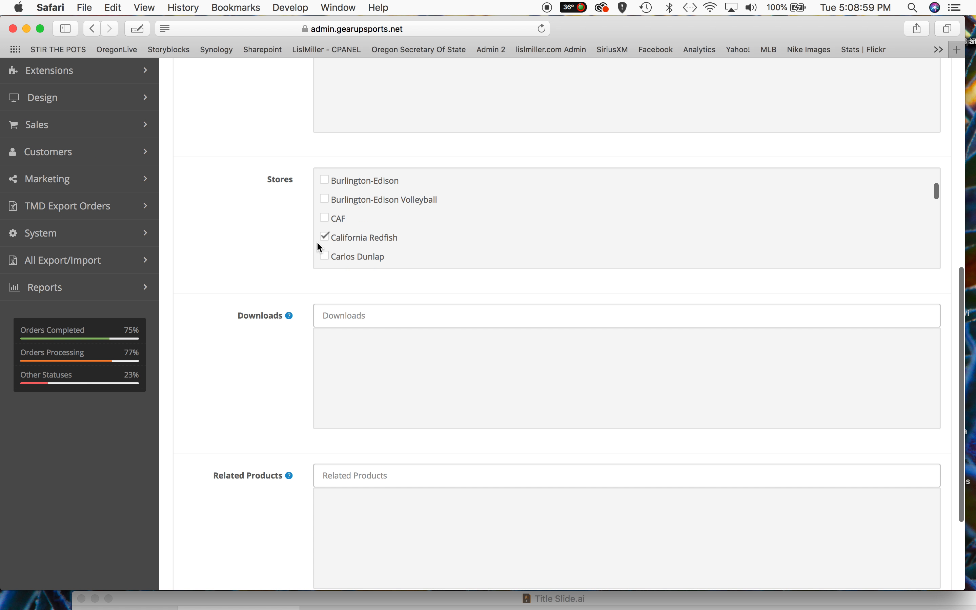
{"action": "scroll", "coordinate": [265, 236], "scroll_direction": "up", "scroll_amount": 10}
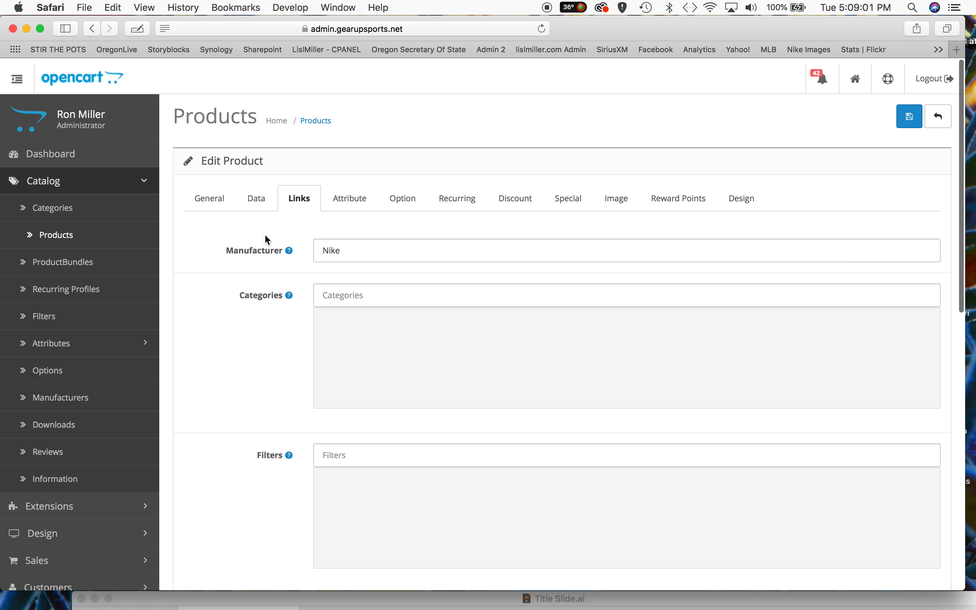
Step: Copy the prefix "453181-727_" from the product's model value
{"action": "left_click", "coordinate": [403, 196]}
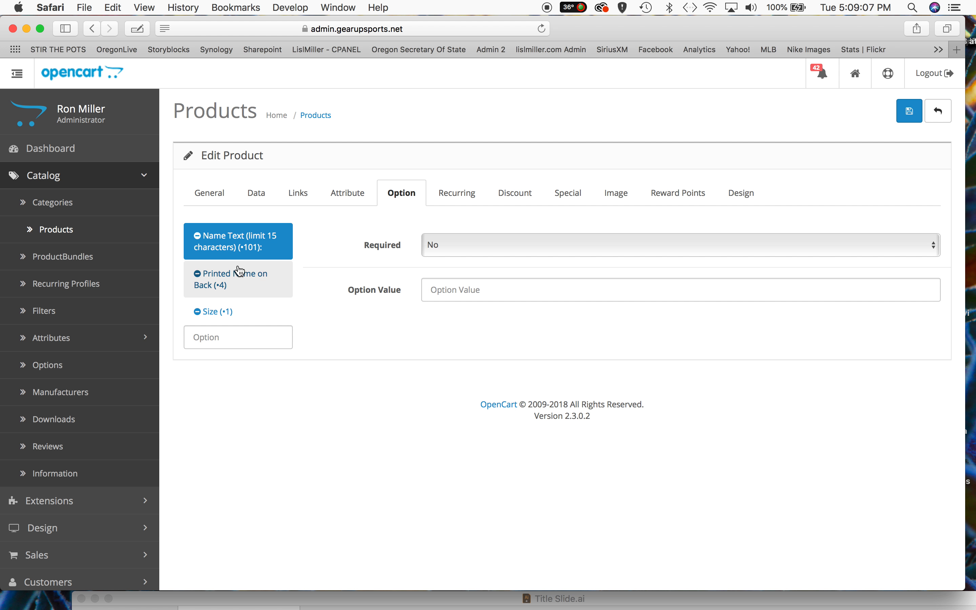
{"action": "left_click", "coordinate": [259, 201]}
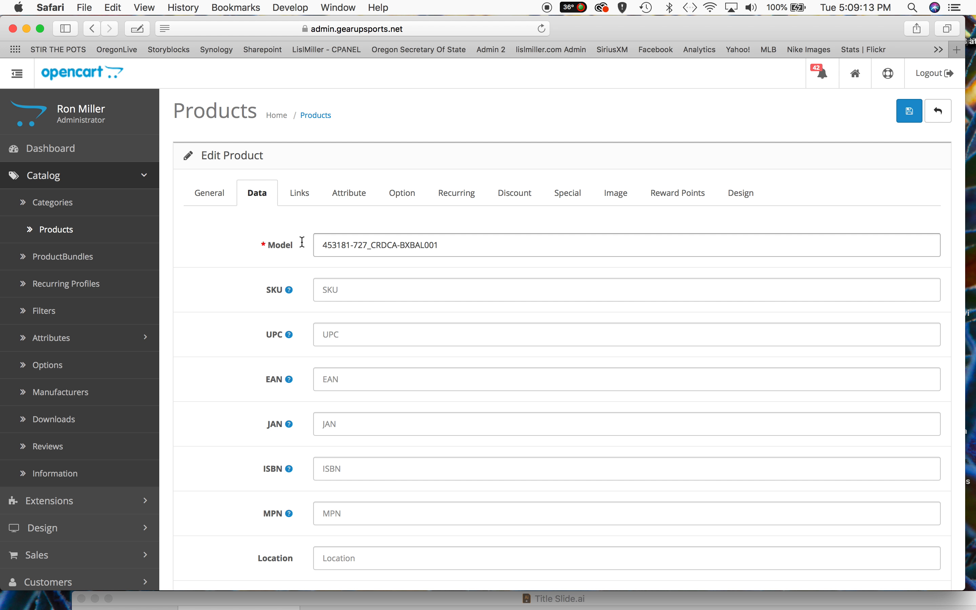
{"action": "double_click", "coordinate": [372, 246]}
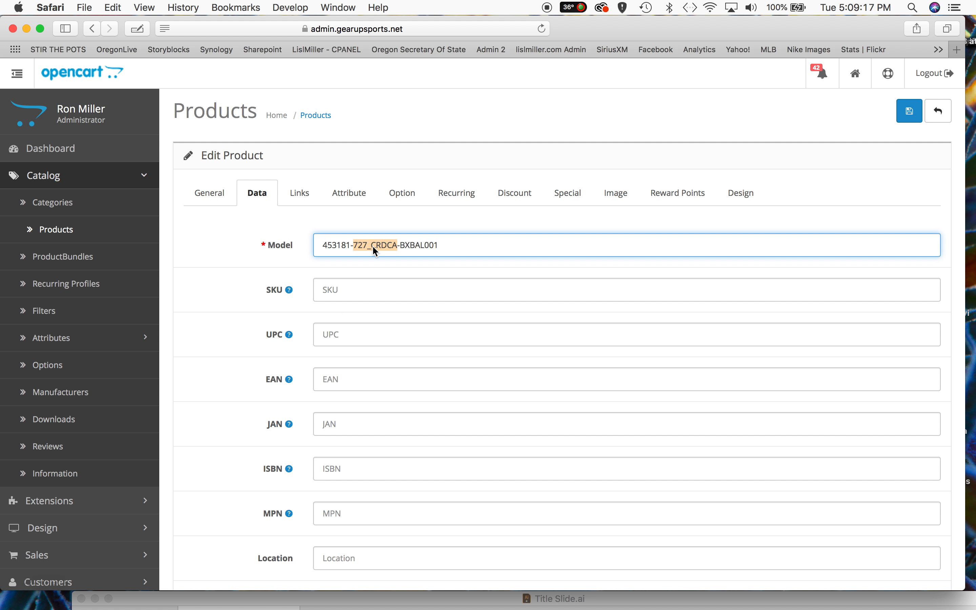
{"action": "left_click", "coordinate": [371, 245]}
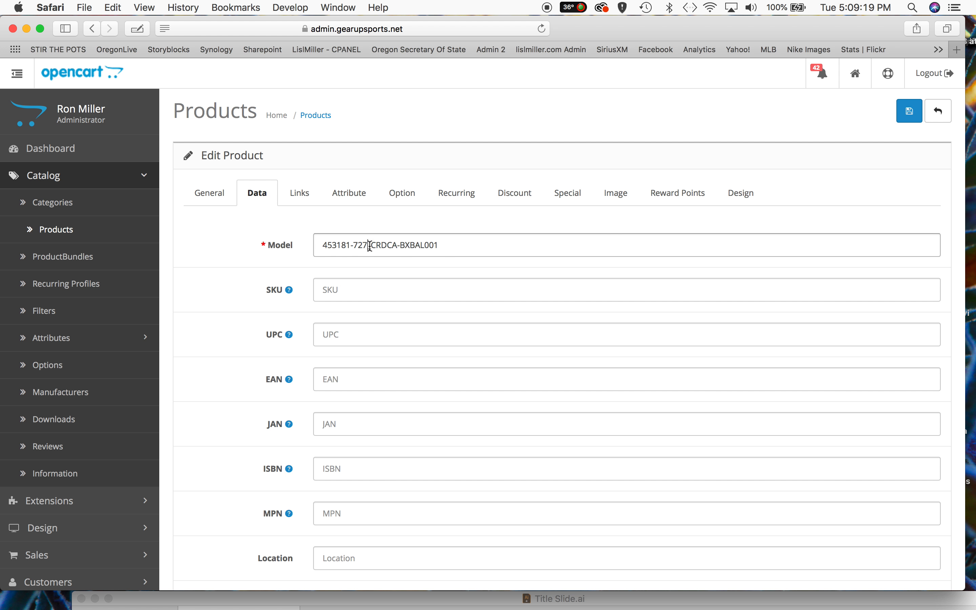
{"action": "left_click_drag", "start_coordinate": [370, 245], "coordinate": [286, 242]}
{"action": "key", "text": "super+c"}
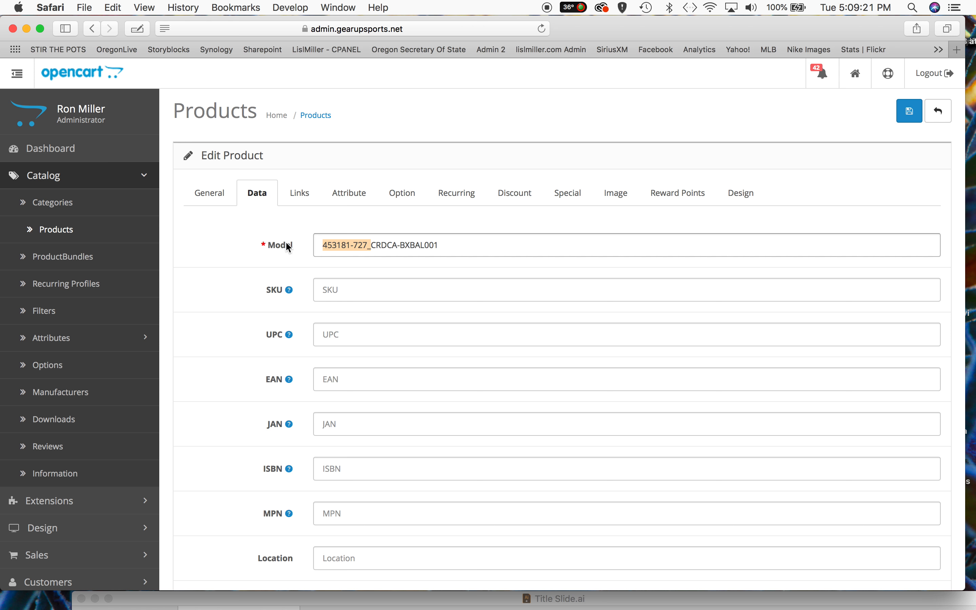
Step: Set the Adult Small SKU in the product's Size option to 453181-727_S
{"action": "left_click", "coordinate": [402, 193]}
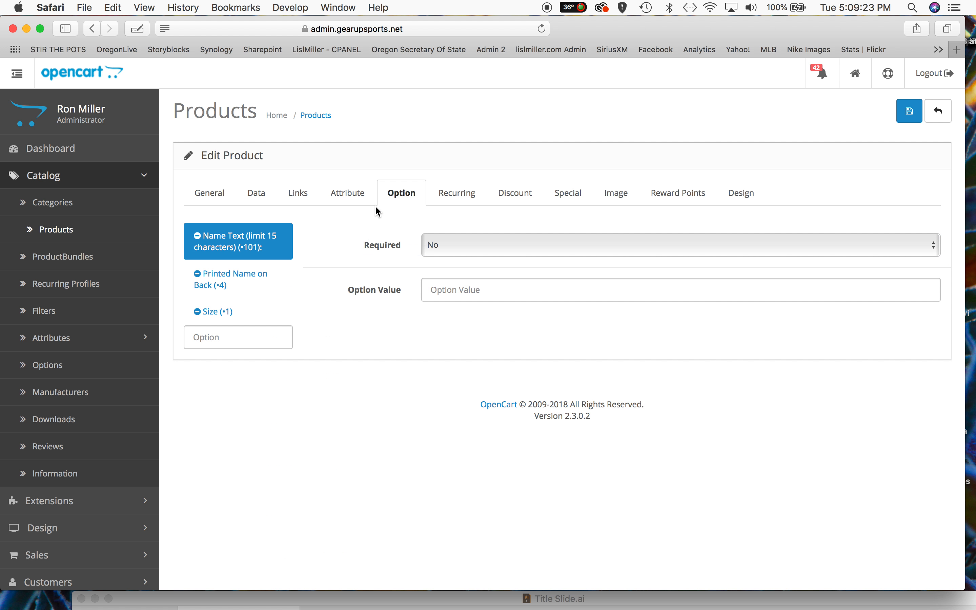
{"action": "left_click", "coordinate": [218, 311]}
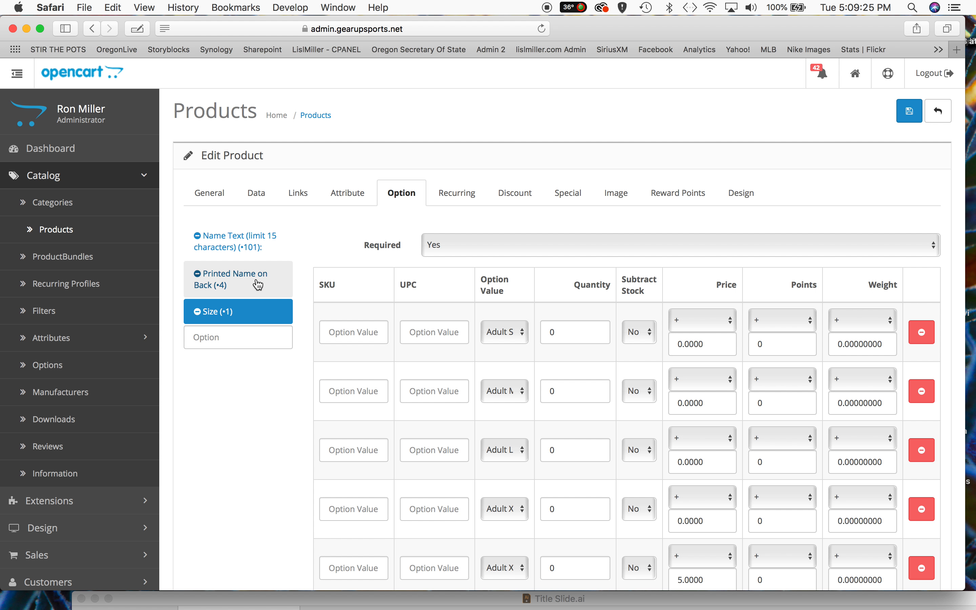
{"action": "scroll", "coordinate": [355, 250], "scroll_direction": "down", "scroll_amount": 5}
{"action": "left_click", "coordinate": [337, 203]}
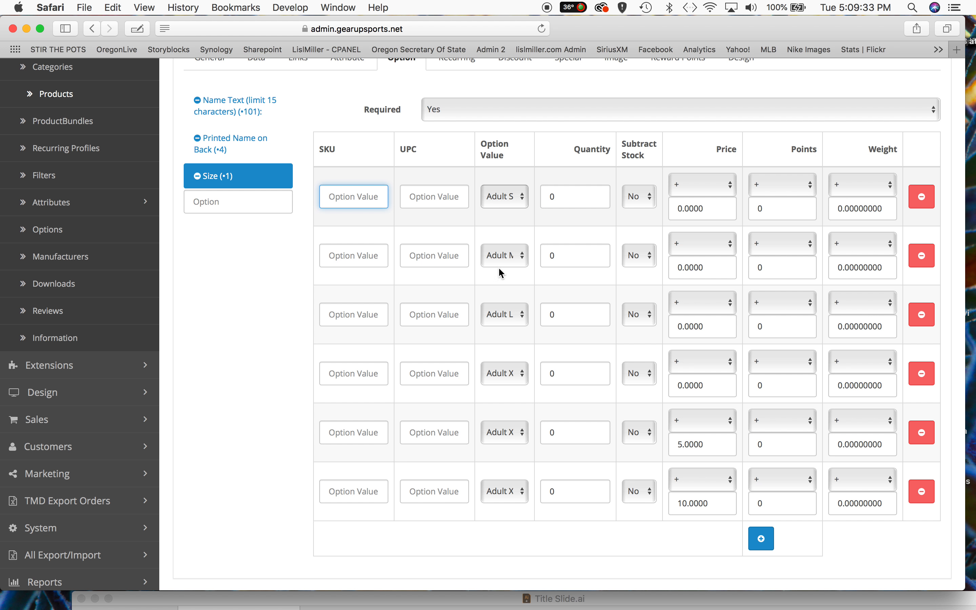
{"action": "left_click", "coordinate": [341, 198]}
{"action": "key", "text": "super+v"}
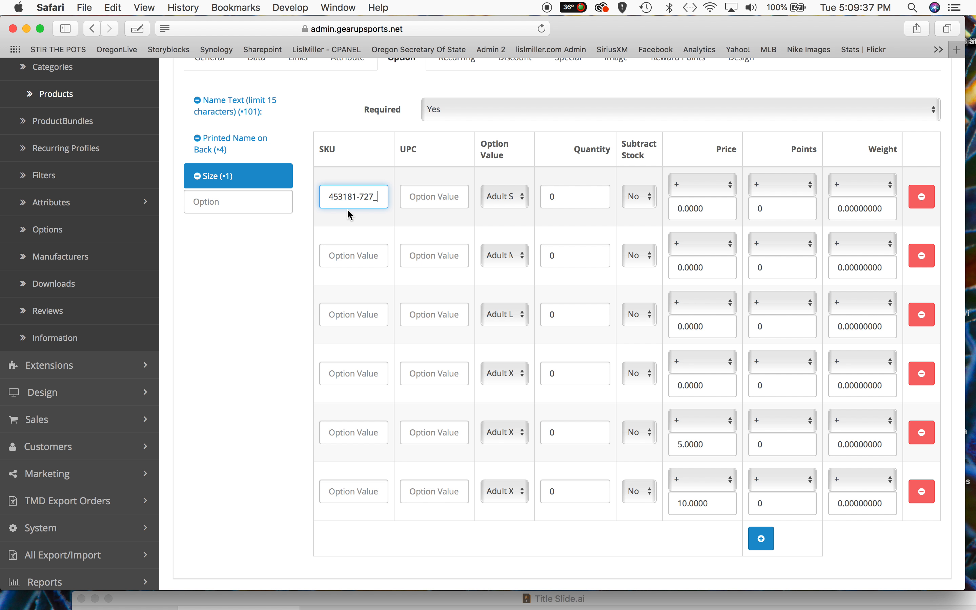
{"action": "type", "text": "S"}
Step: Set the Adult Medium, Large and X-Large SKUs to 453181-727_M, 453181-727_L and 453181-727_XL
{"action": "left_click", "coordinate": [335, 258]}
{"action": "key", "text": "super+v"}
{"action": "type", "text": "M"}
{"action": "left_click", "coordinate": [342, 315]}
{"action": "key", "text": "super+v"}
{"action": "type", "text": "L"}
{"action": "left_click", "coordinate": [330, 368]}
{"action": "key", "text": "super+v"}
{"action": "type", "text": "XL"}
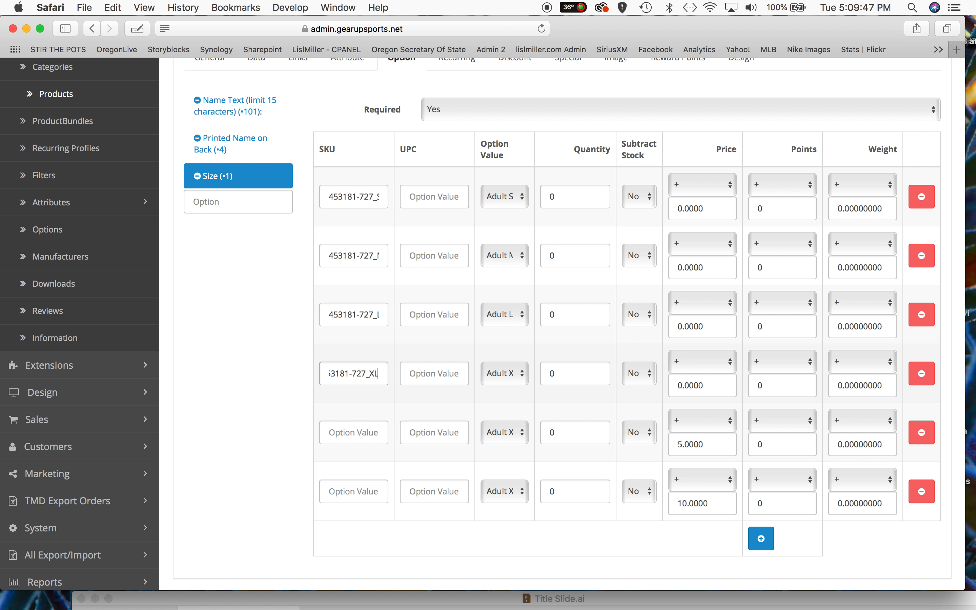
Step: Convert the Adult XX-Large row to Adult X-Small, with a SKU prefixed 453181-727_ and price 0, and remove the last size row
{"action": "left_click", "coordinate": [341, 428]}
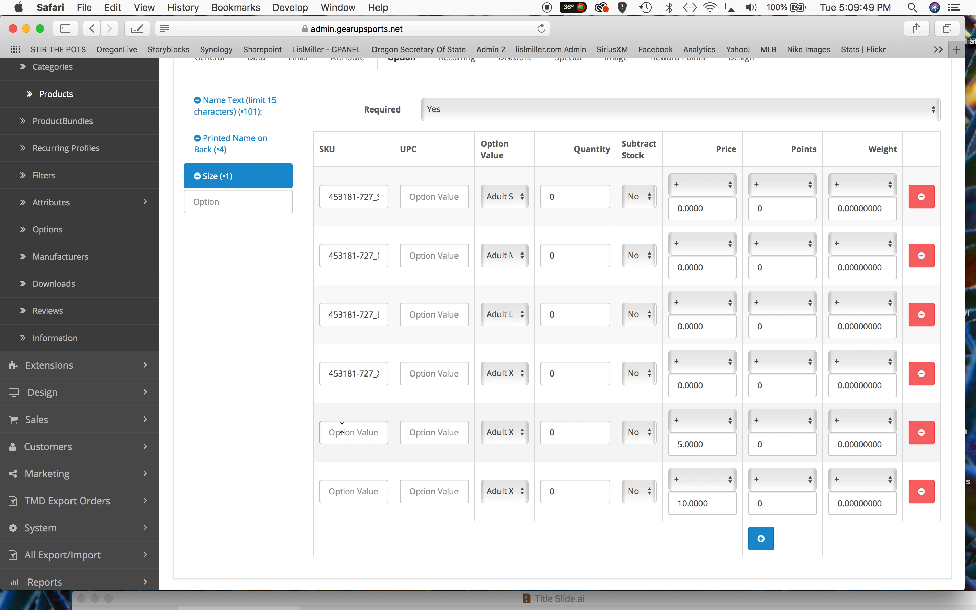
{"action": "key", "text": "super+v"}
{"action": "type", "text": "XXL"}
{"action": "left_click", "coordinate": [512, 430]}
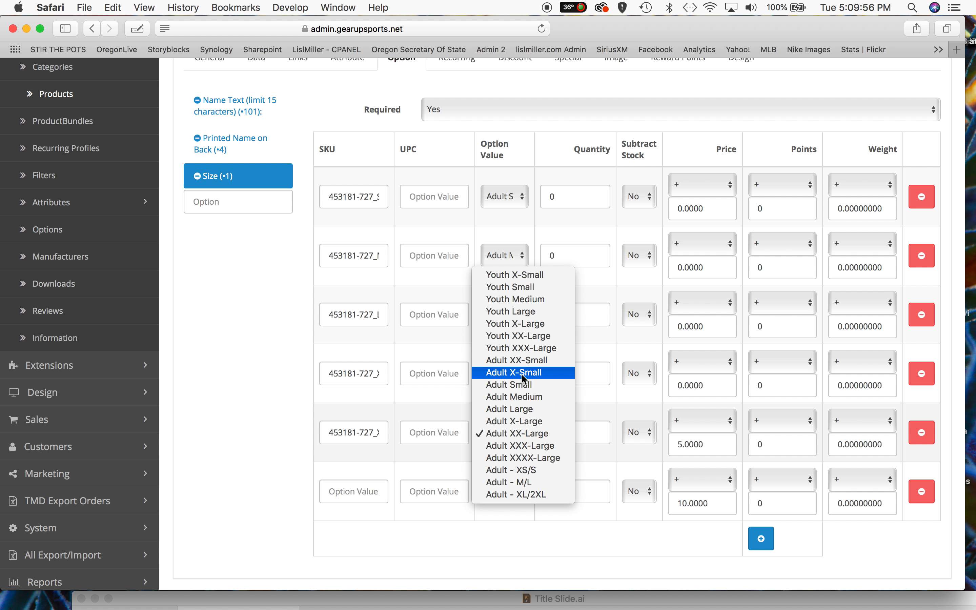
{"action": "left_click", "coordinate": [524, 379]}
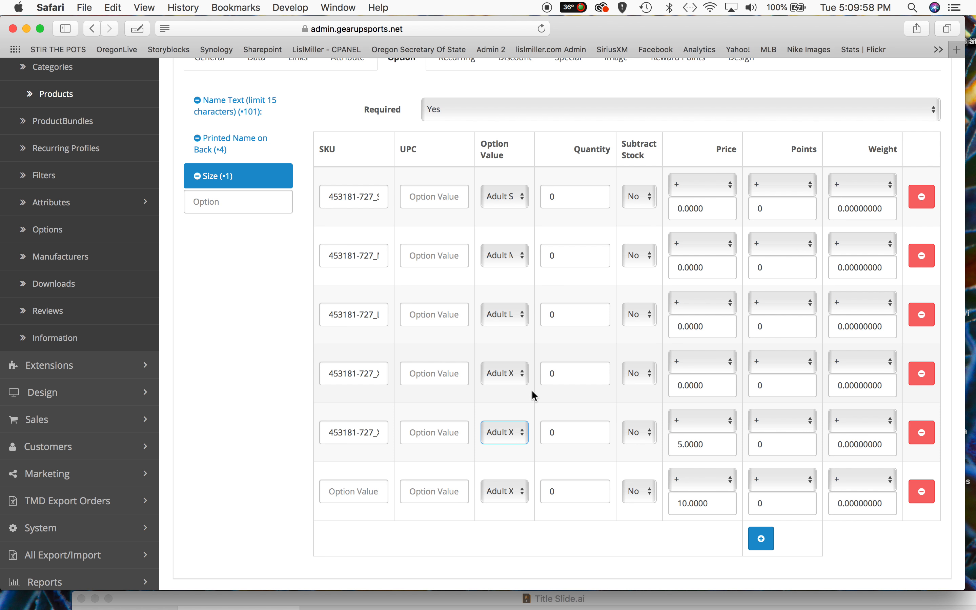
{"action": "left_click_drag", "start_coordinate": [709, 440], "coordinate": [662, 444]}
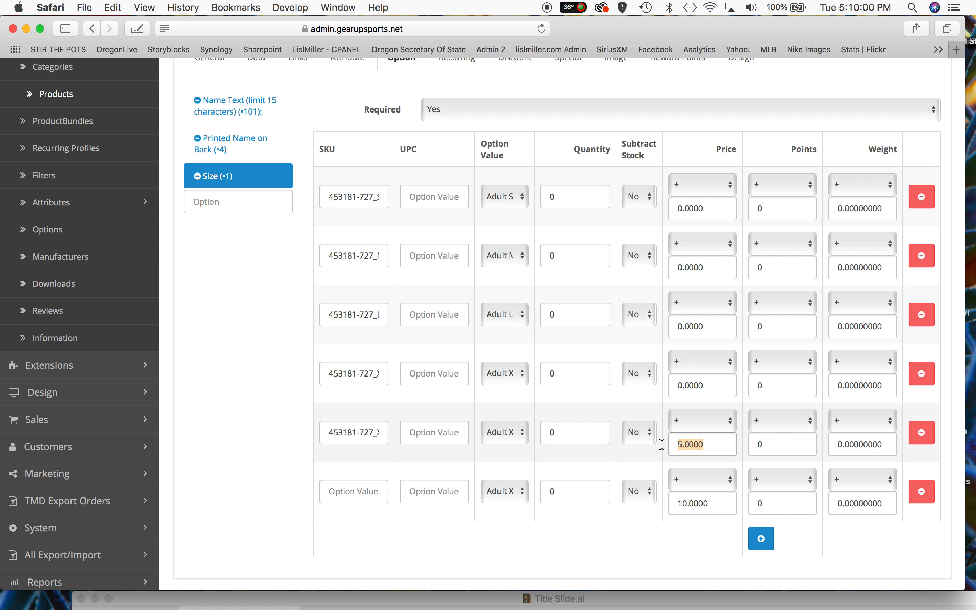
{"action": "type", "text": "0"}
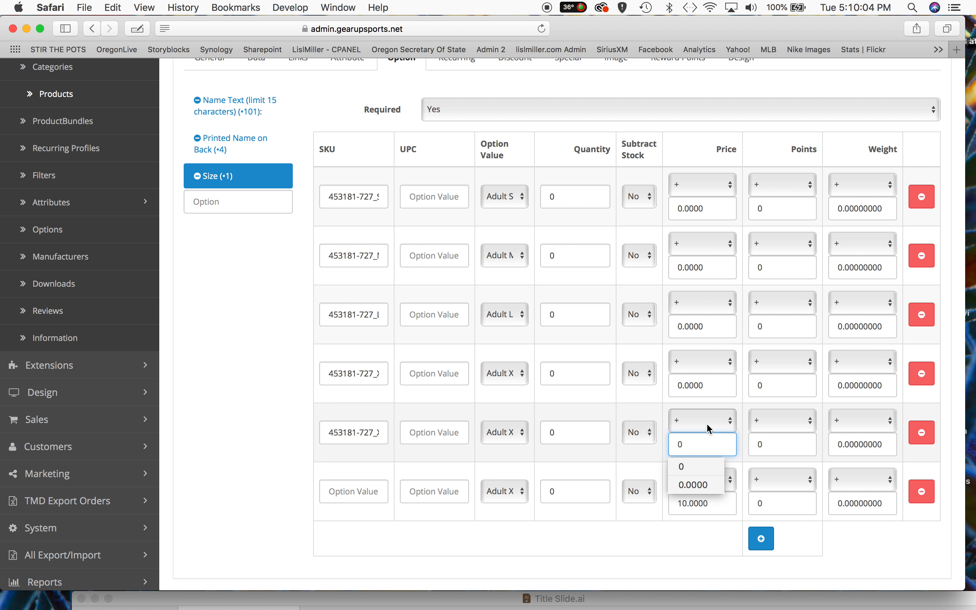
{"action": "left_click", "coordinate": [923, 494]}
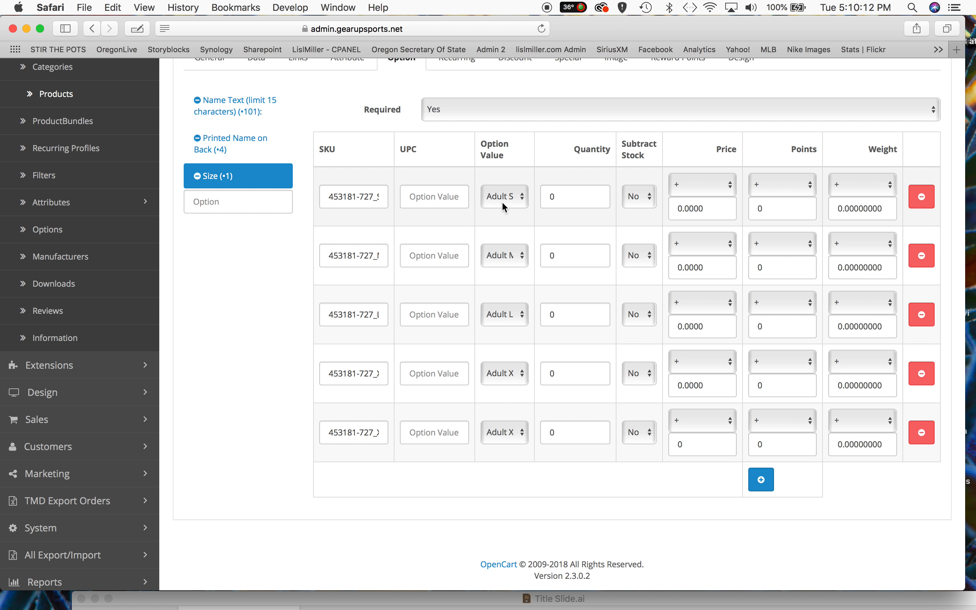
Step: Replace the product's main image with 453181-727.jpg and save the product
{"action": "left_click", "coordinate": [615, 63]}
{"action": "left_click", "coordinate": [227, 290]}
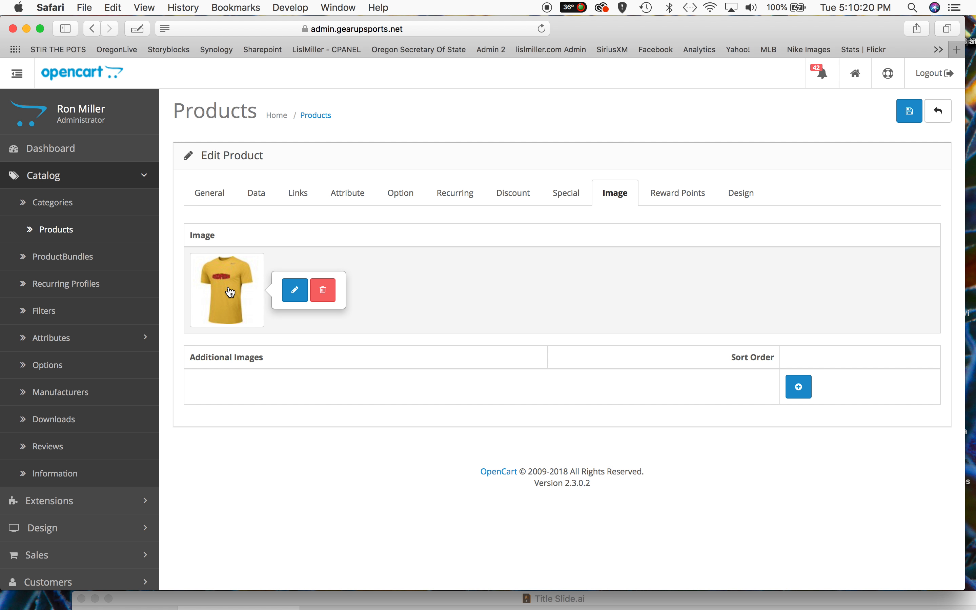
{"action": "left_click", "coordinate": [301, 297]}
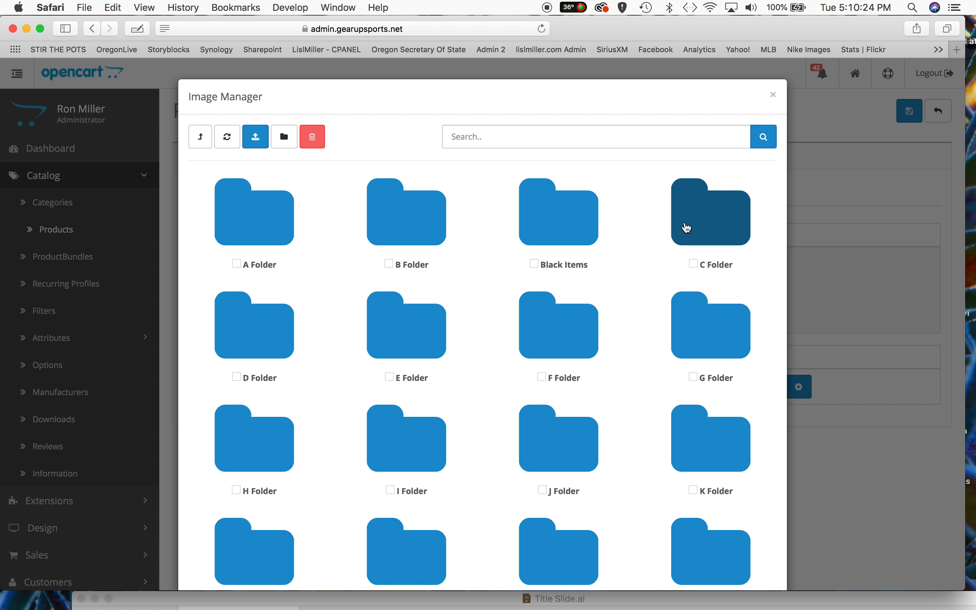
{"action": "left_click", "coordinate": [696, 229]}
{"action": "left_click", "coordinate": [396, 213]}
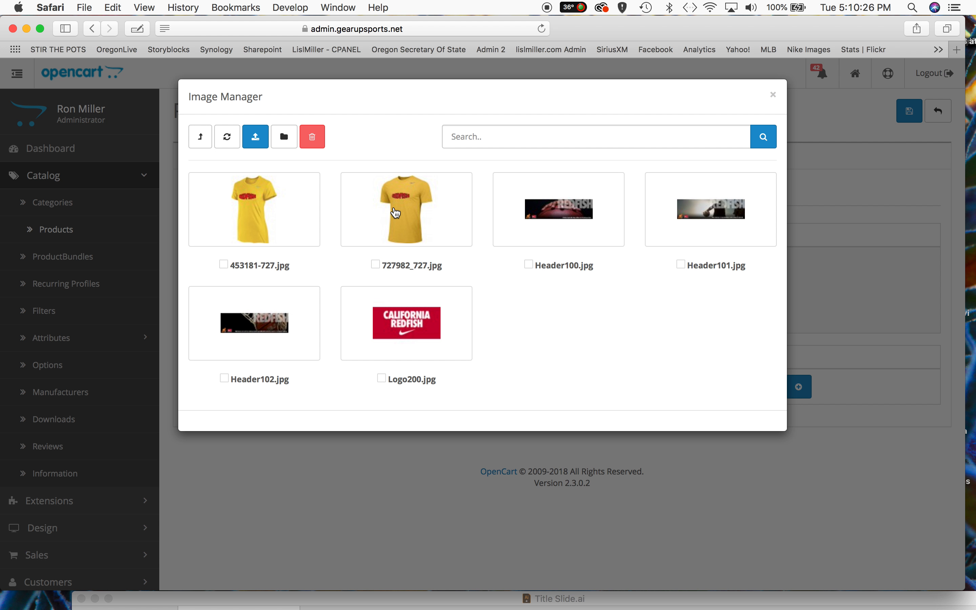
{"action": "left_click", "coordinate": [252, 210]}
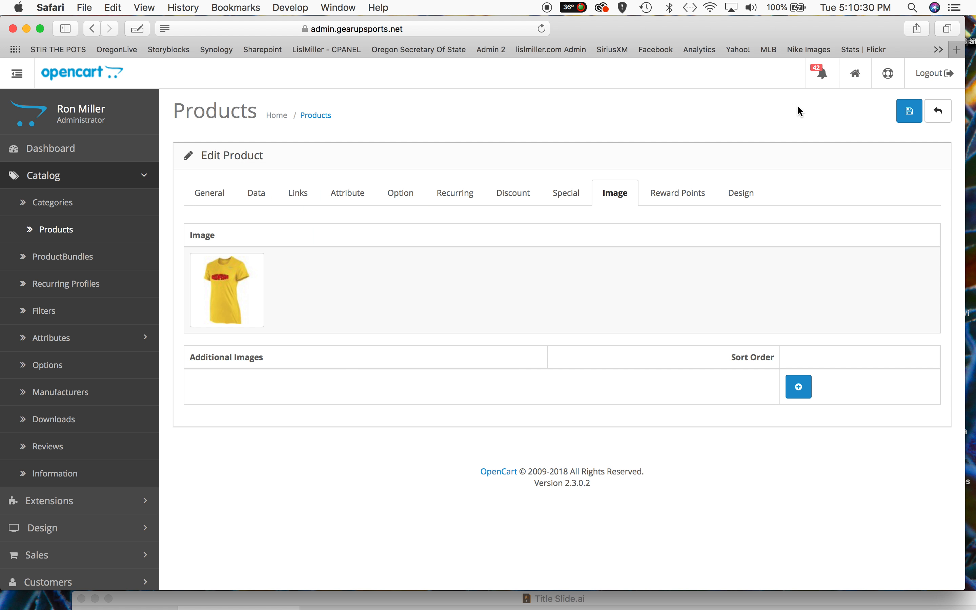
{"action": "left_click", "coordinate": [910, 111]}
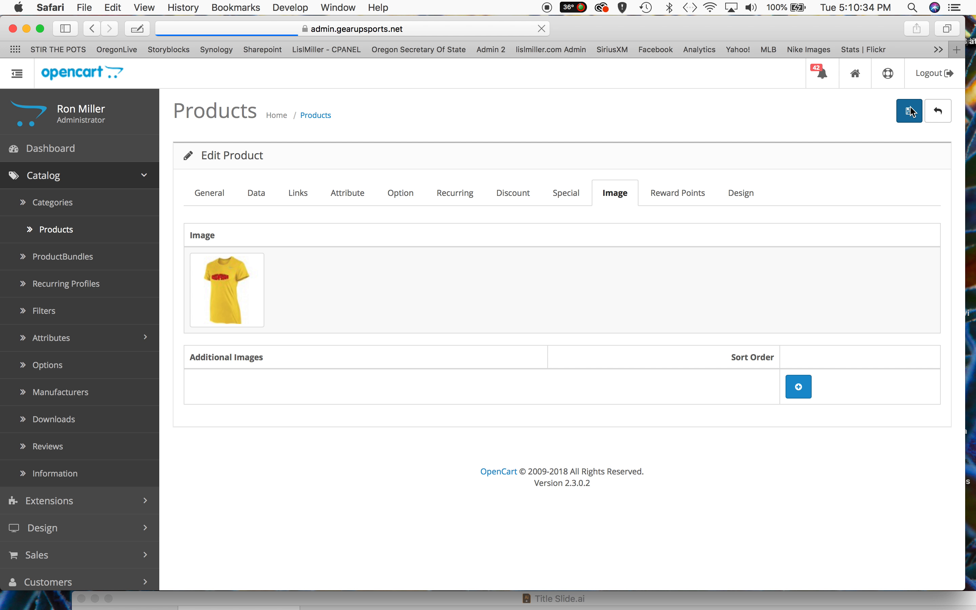
{"action": "left_click", "coordinate": [459, 273]}
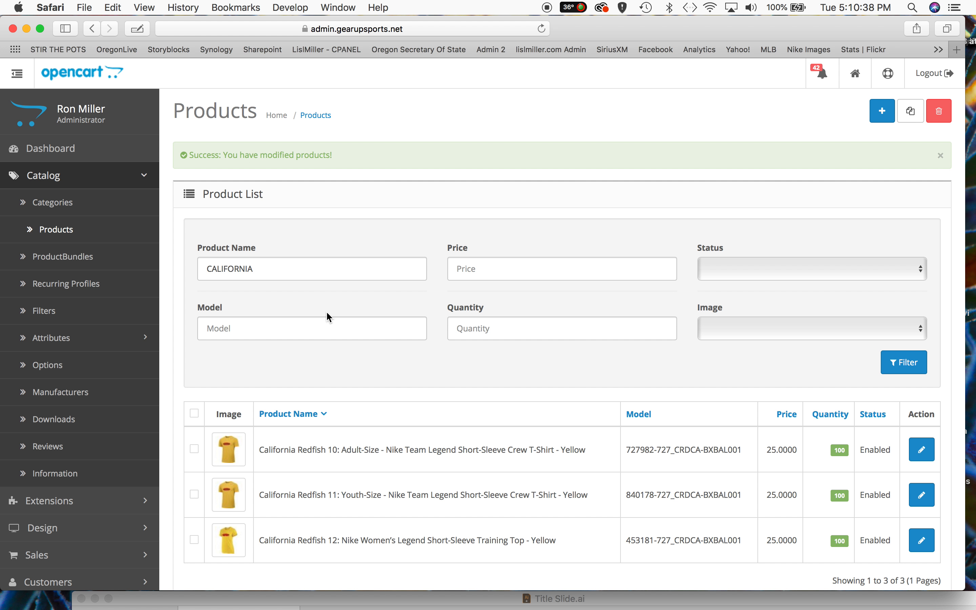
{"action": "scroll", "coordinate": [327, 313], "scroll_direction": "down", "scroll_amount": 5}
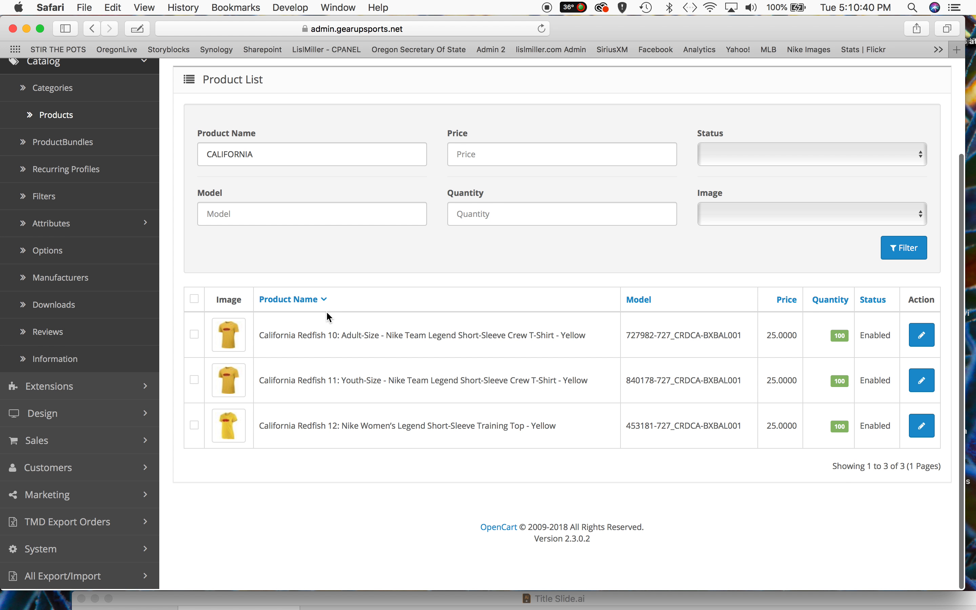
{"action": "scroll", "coordinate": [263, 358], "scroll_direction": "up", "scroll_amount": 5}
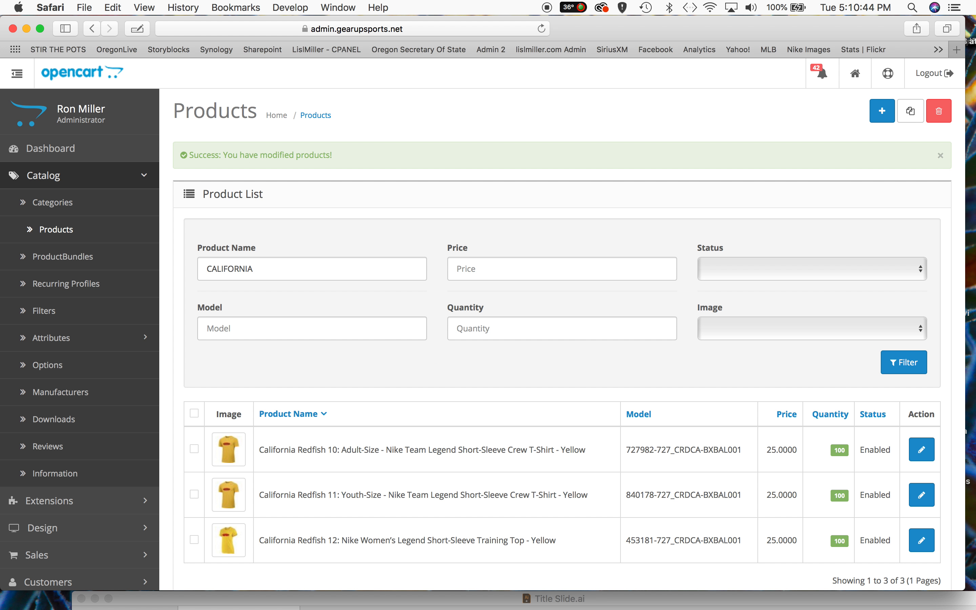
Step: Open the californiaredfish.gearupsports.net storefront and check which products appear on its home page and under Youth Sizes
{"action": "key", "text": "ctrl+super+Escape"}
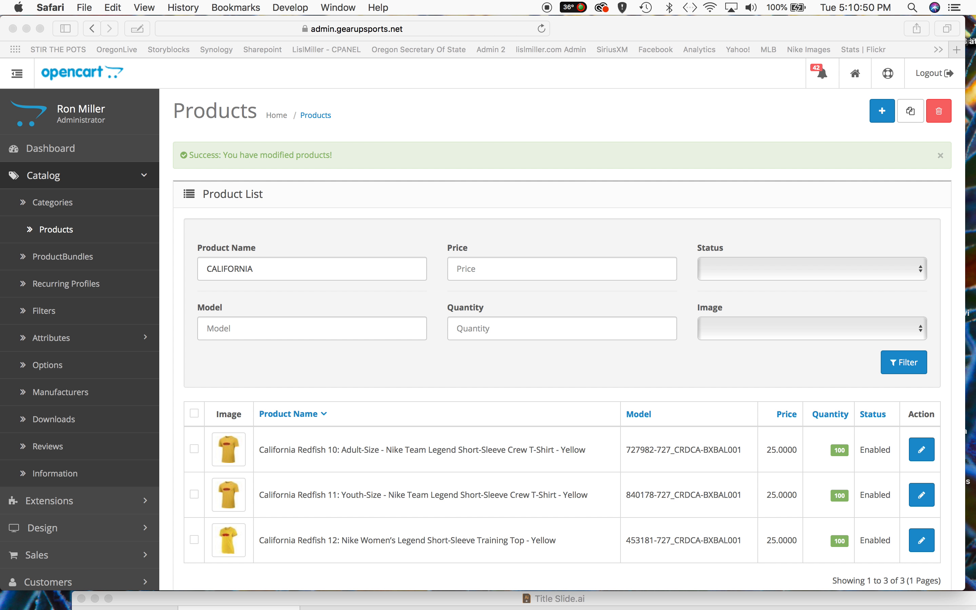
{"action": "left_click", "coordinate": [278, 29]}
{"action": "type", "text": "CALIForniaredfish.gearupsports.net"}
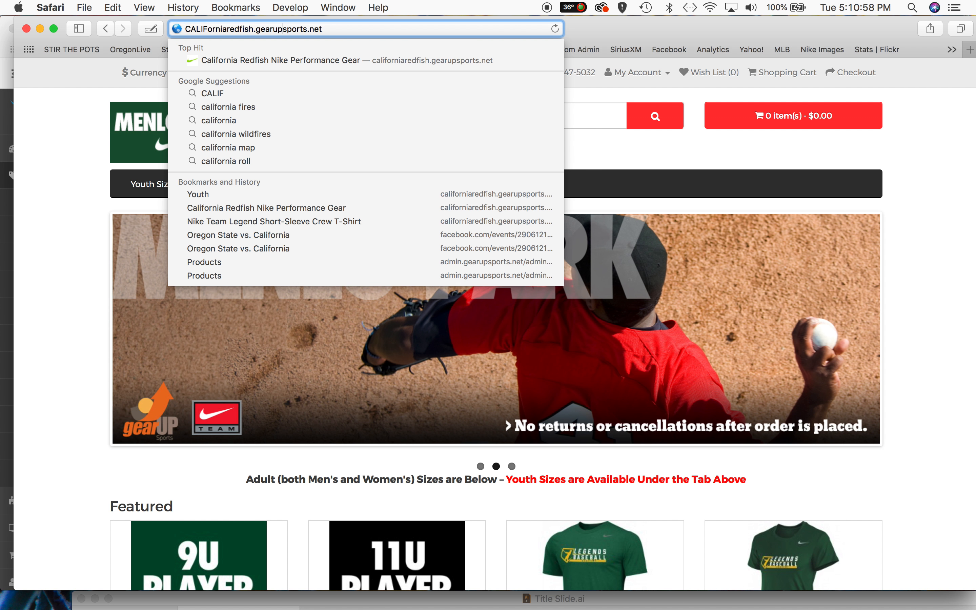
{"action": "key", "text": "Return"}
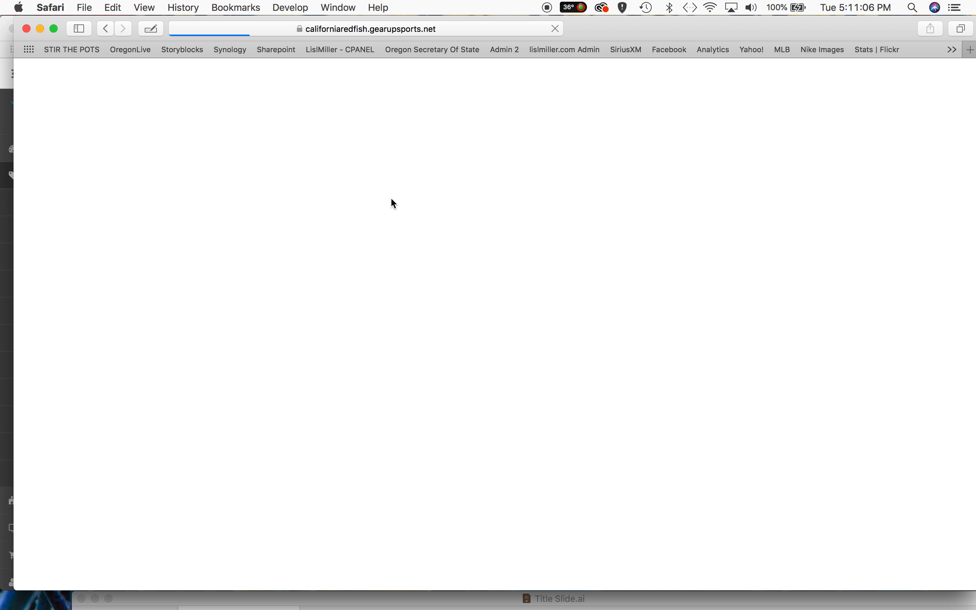
{"action": "scroll", "coordinate": [252, 282], "scroll_direction": "down", "scroll_amount": 2}
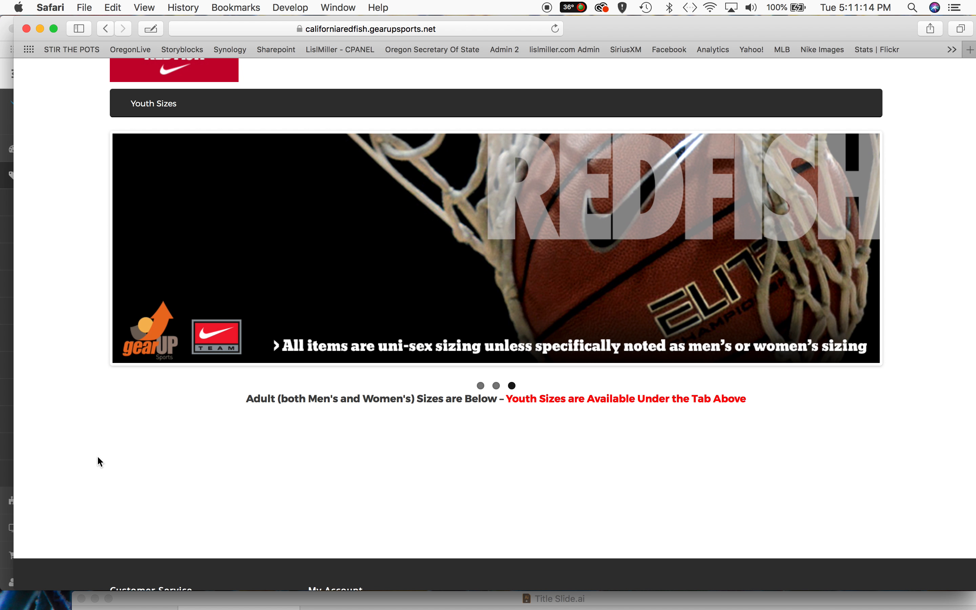
{"action": "scroll", "coordinate": [431, 368], "scroll_direction": "up", "scroll_amount": 2}
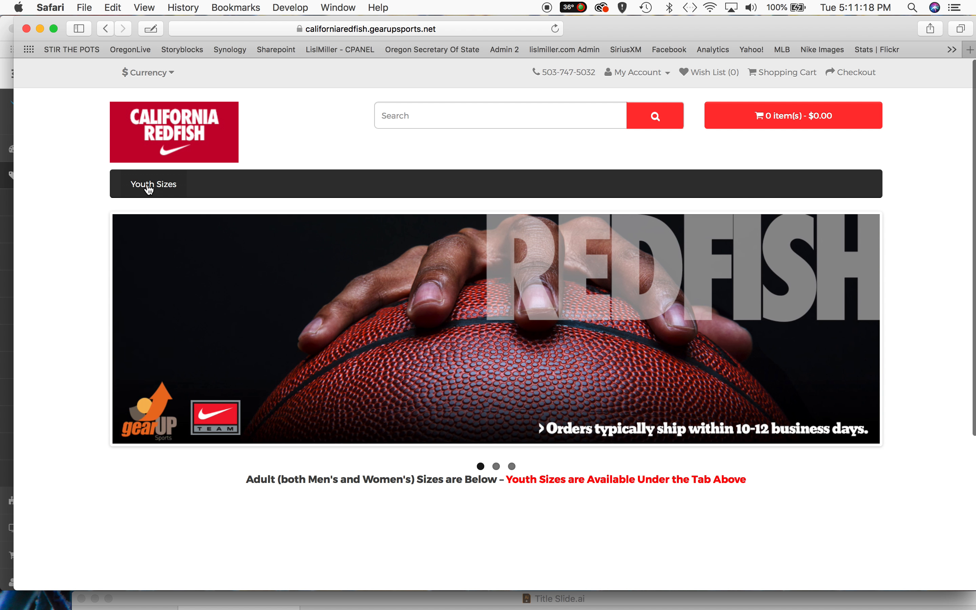
{"action": "left_click", "coordinate": [149, 186]}
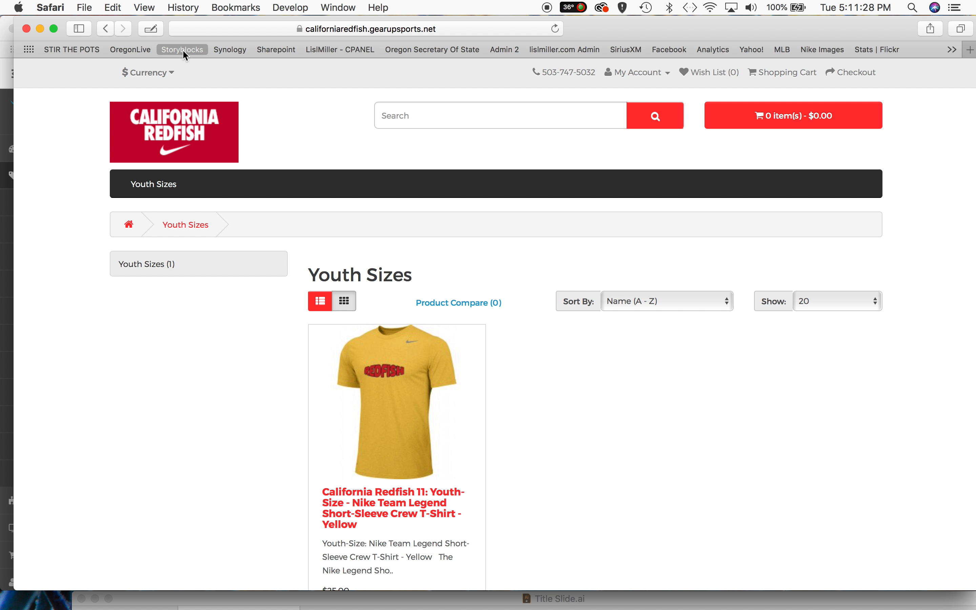
{"action": "left_click_drag", "start_coordinate": [610, 27], "coordinate": [601, 0]}
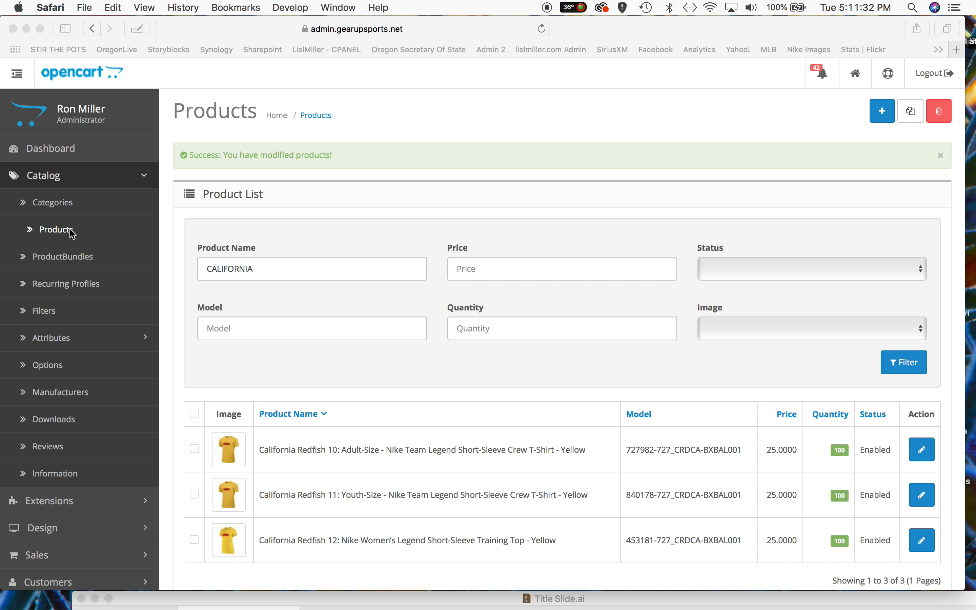
Step: Filter the extensions by Modules and open the California Redfish featured module for editing
{"action": "left_click", "coordinate": [48, 506]}
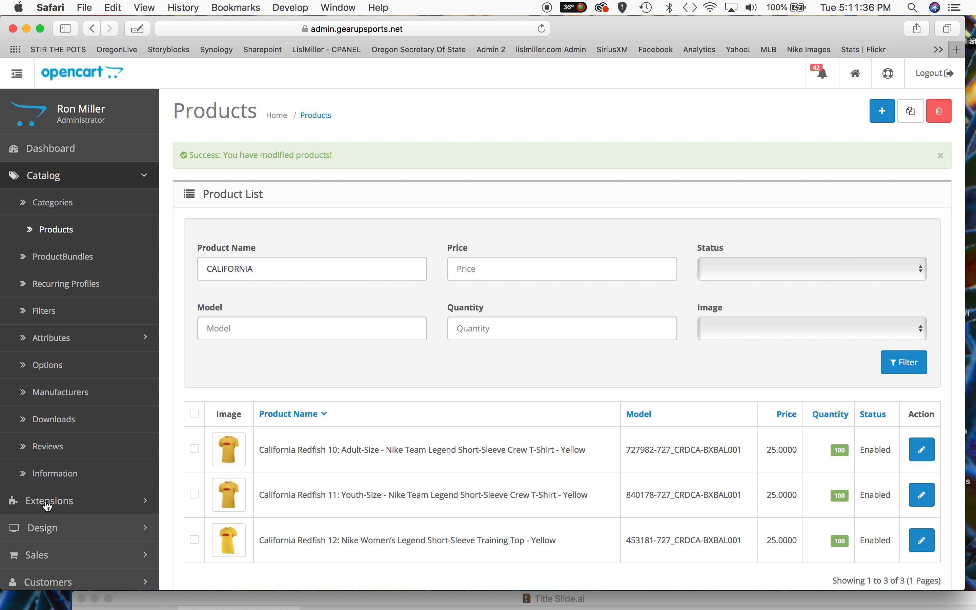
{"action": "left_click", "coordinate": [47, 506]}
{"action": "left_click", "coordinate": [61, 260]}
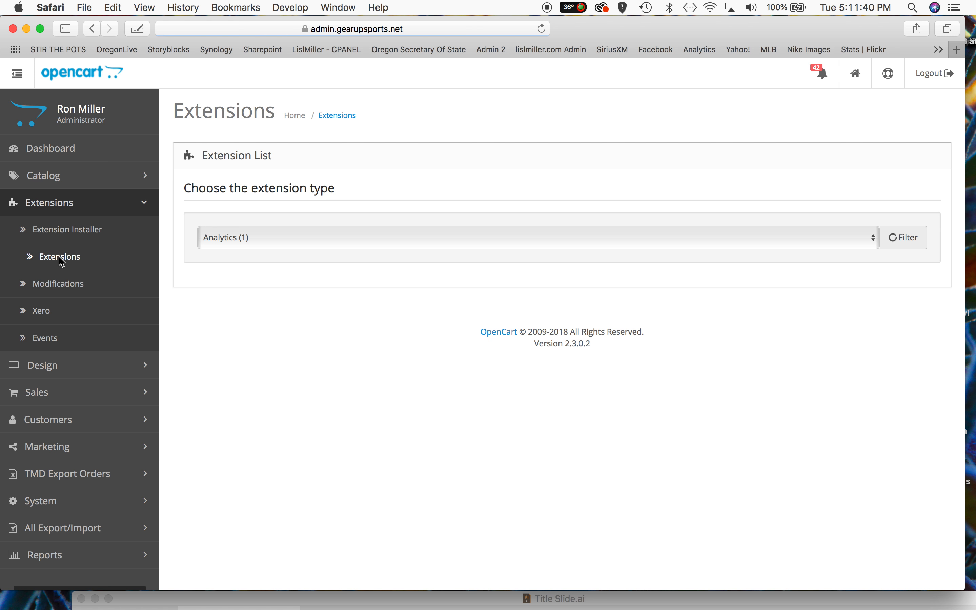
{"action": "left_click", "coordinate": [253, 238]}
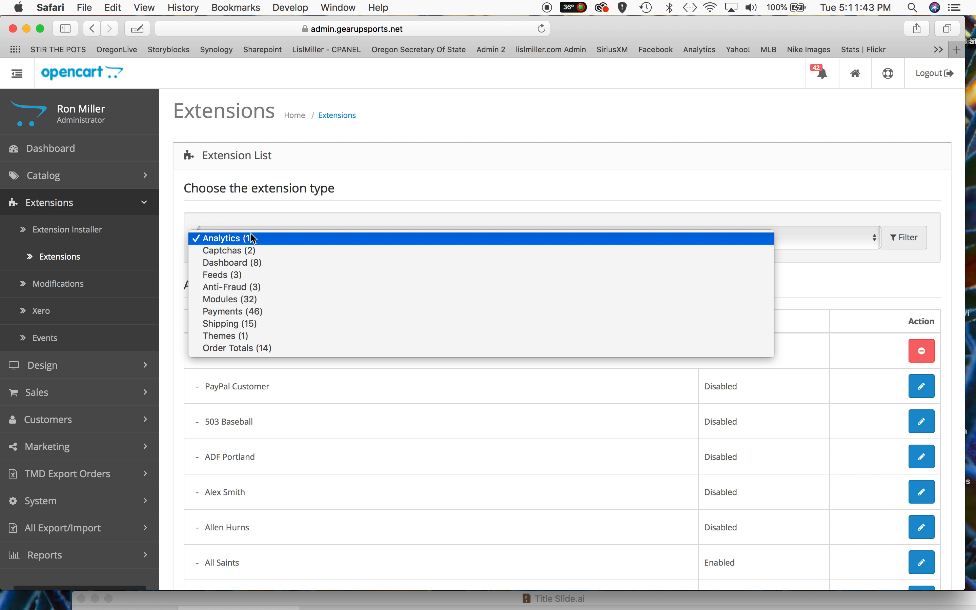
{"action": "left_click", "coordinate": [228, 299]}
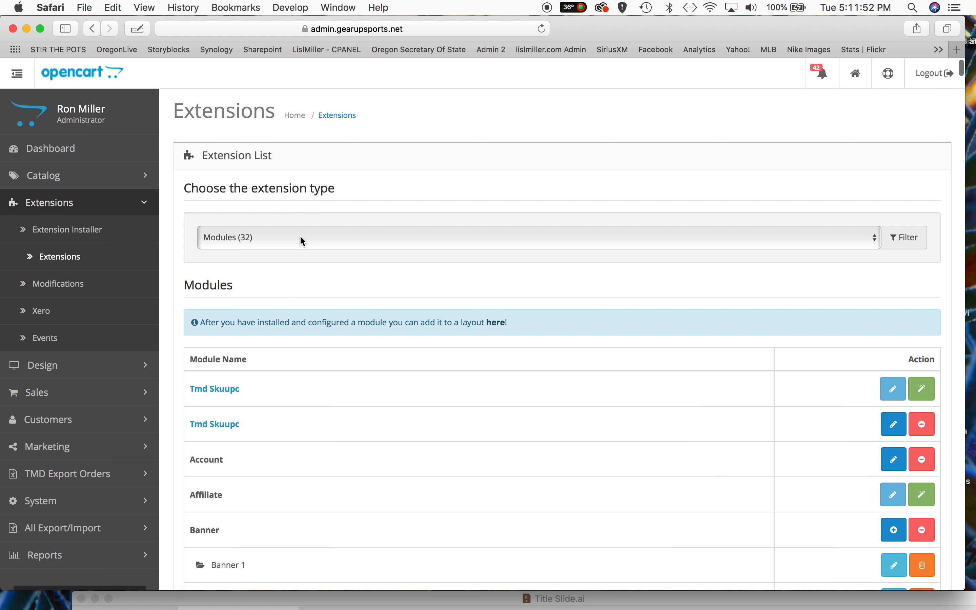
{"action": "scroll", "coordinate": [338, 312], "scroll_direction": "down", "scroll_amount": 10}
{"action": "scroll", "coordinate": [338, 314], "scroll_direction": "down", "scroll_amount": 20}
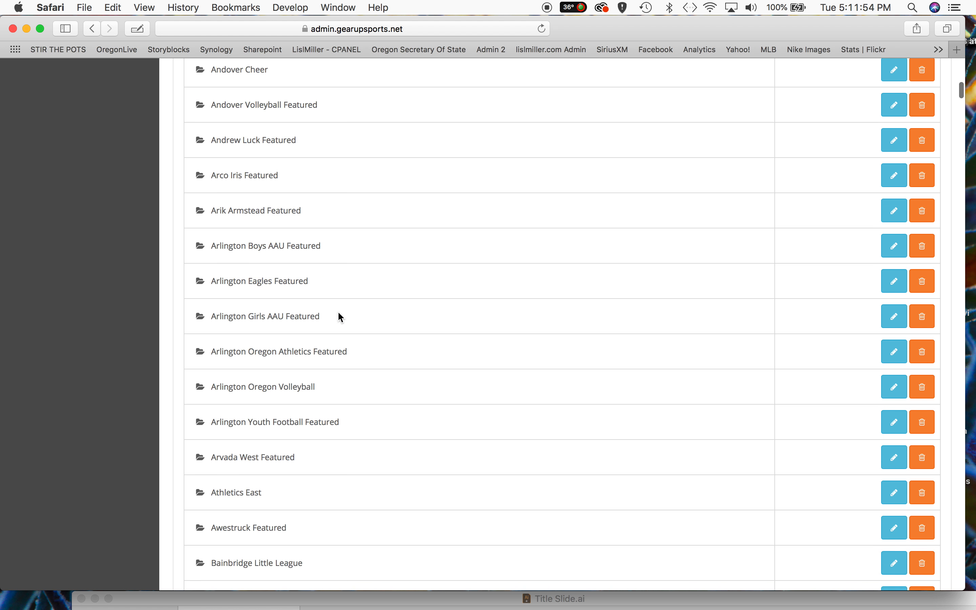
{"action": "scroll", "coordinate": [339, 313], "scroll_direction": "down", "scroll_amount": 20}
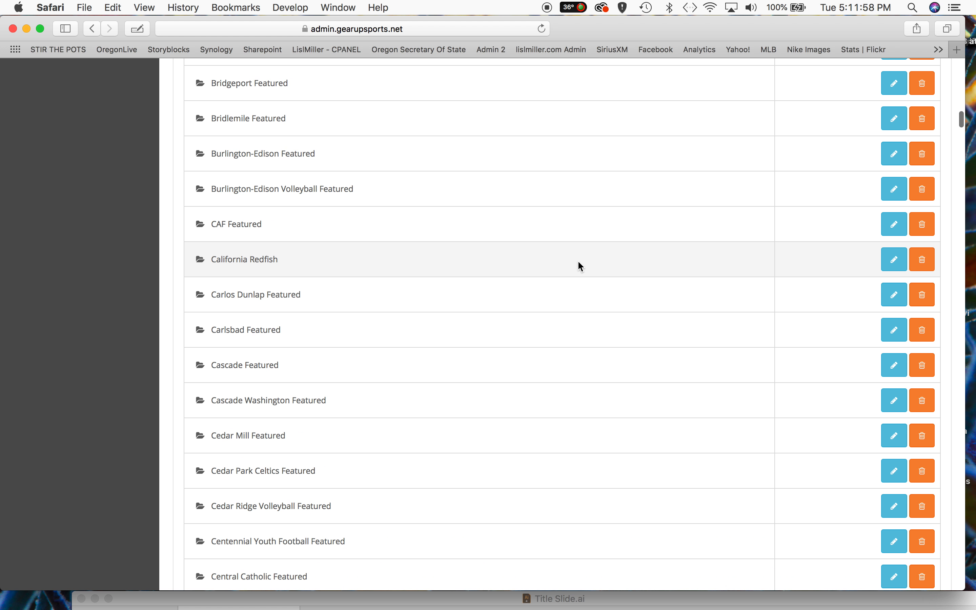
{"action": "left_click", "coordinate": [896, 262]}
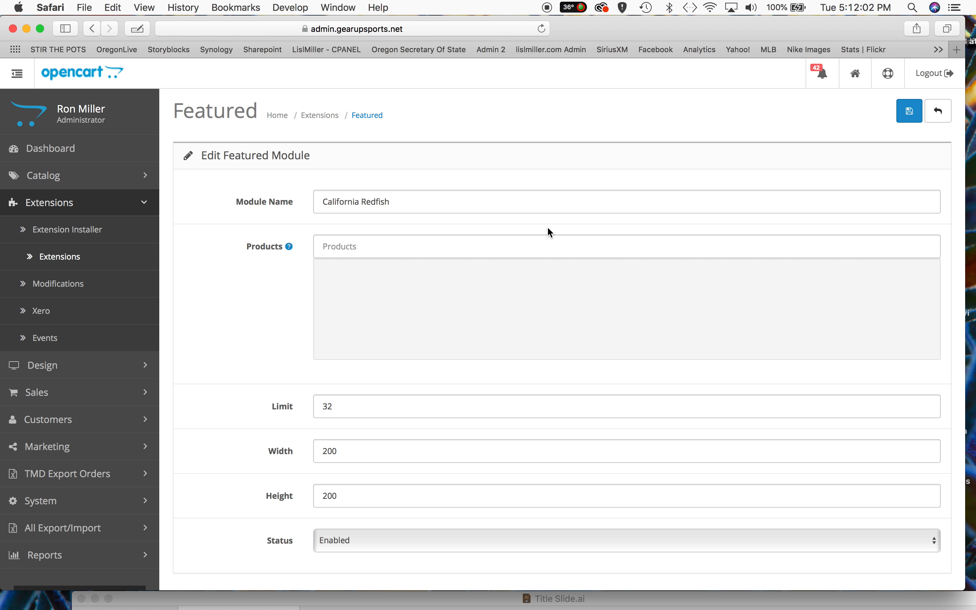
Step: Rename the module California Redfish Featured and add the California Redfish 10 Adult-Size yellow T-shirt to its products
{"action": "left_click", "coordinate": [411, 203]}
{"action": "type", "text": "Featured"}
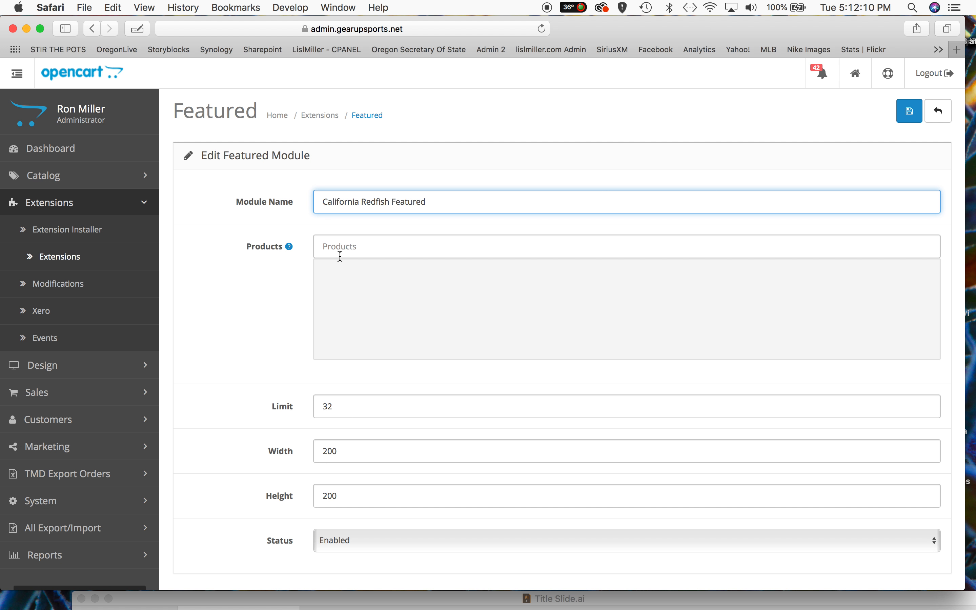
{"action": "left_click", "coordinate": [340, 244]}
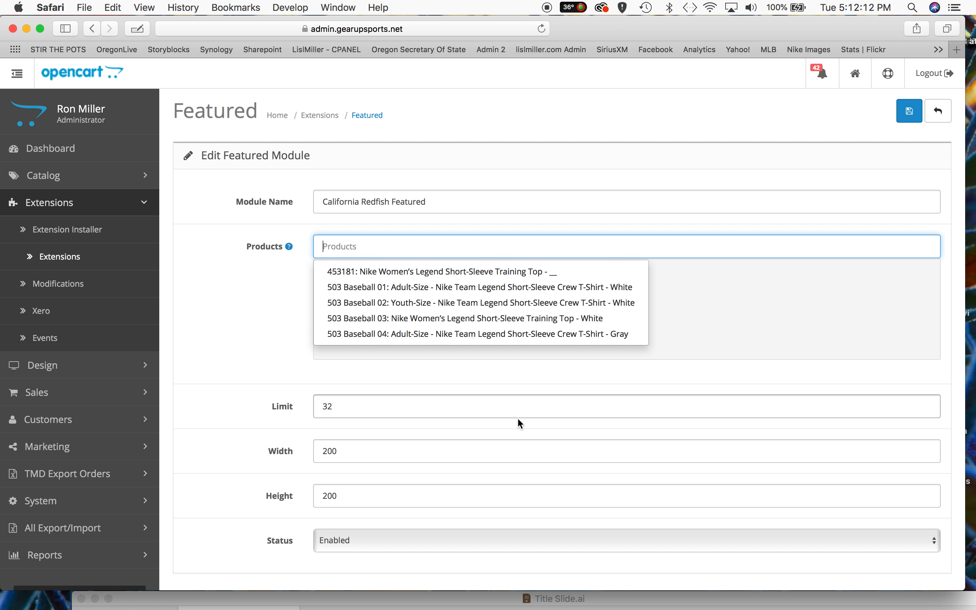
{"action": "type", "text": "Califonr"}
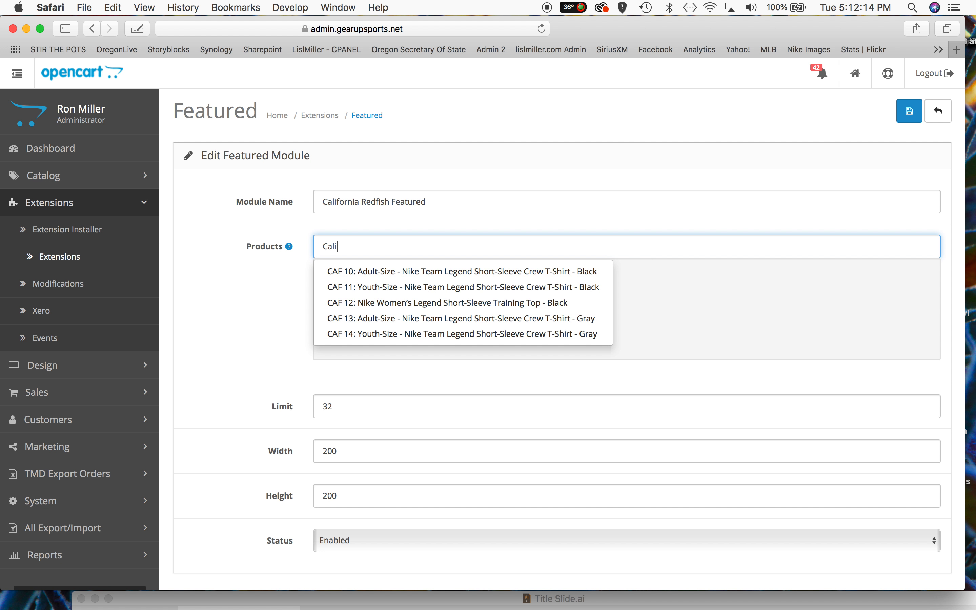
{"action": "key", "text": "BackSpace"}
{"action": "key", "text": "BackSpace"}
{"action": "type", "text": "rnia"}
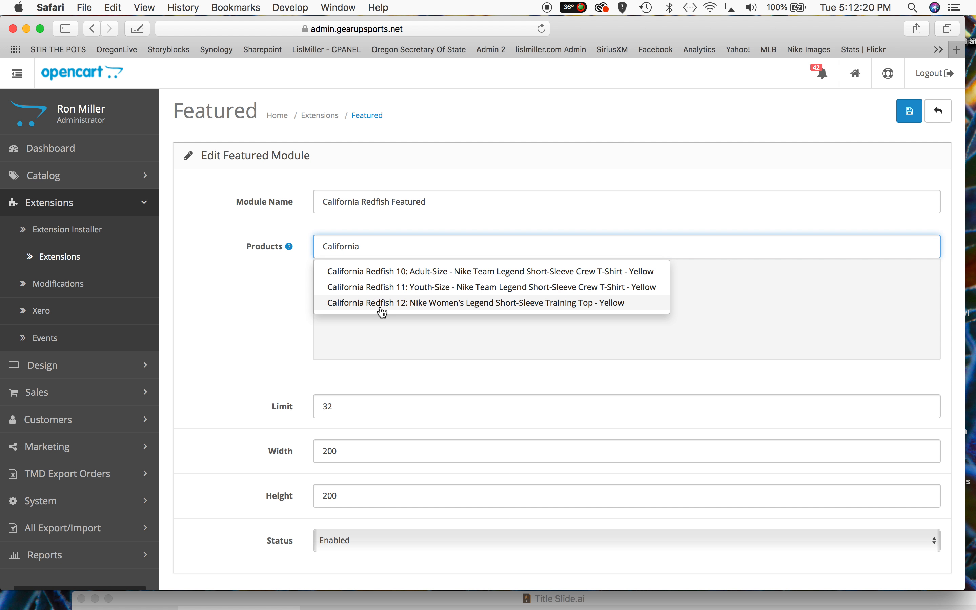
{"action": "left_click", "coordinate": [323, 270]}
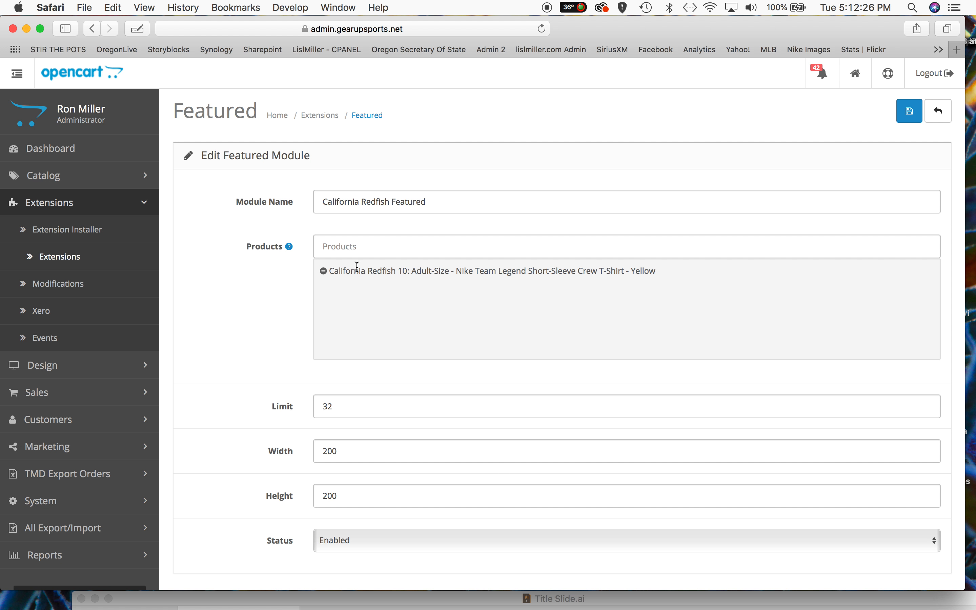
Step: Add the California Redfish 12 Nike Women's Legend yellow training top to the module's products and save the module
{"action": "left_click_drag", "start_coordinate": [403, 270], "coordinate": [331, 270]}
{"action": "key", "text": "super+c"}
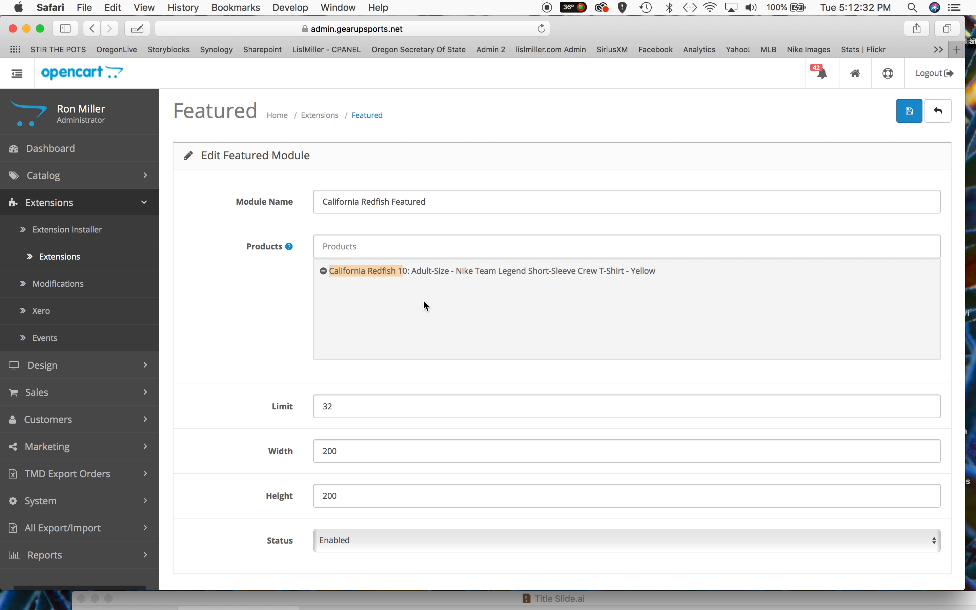
{"action": "left_click", "coordinate": [329, 243]}
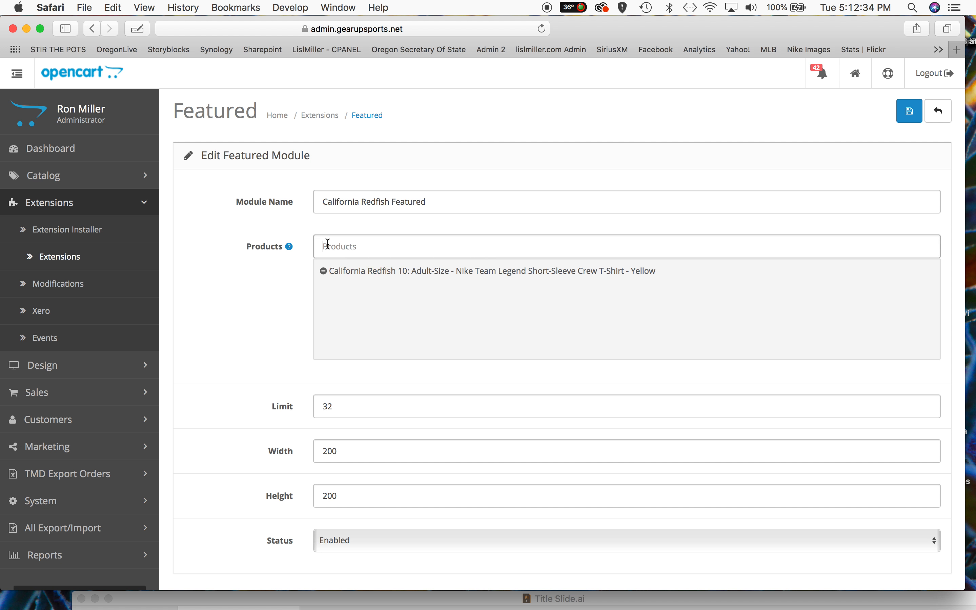
{"action": "key", "text": "super+v"}
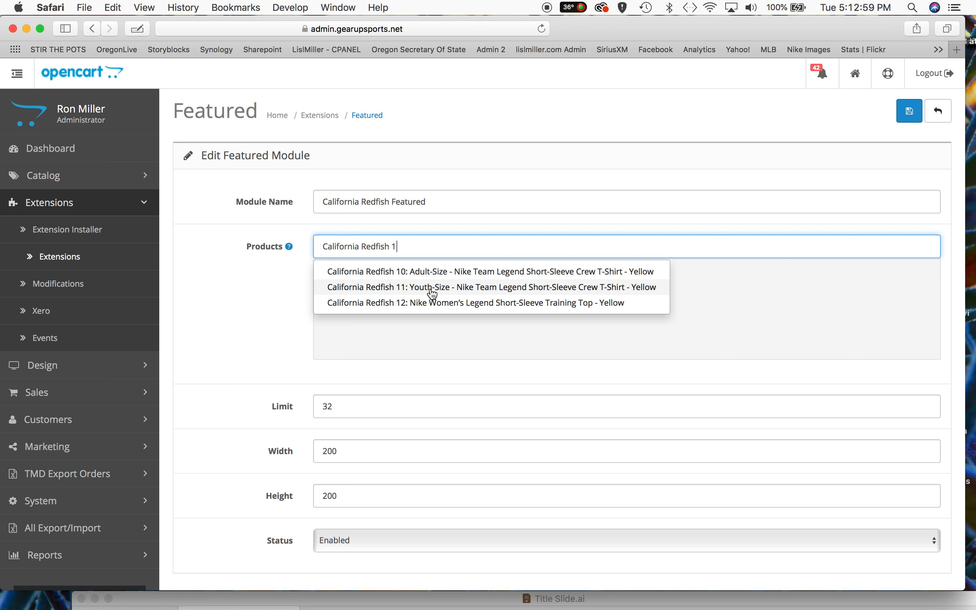
{"action": "left_click", "coordinate": [374, 306]}
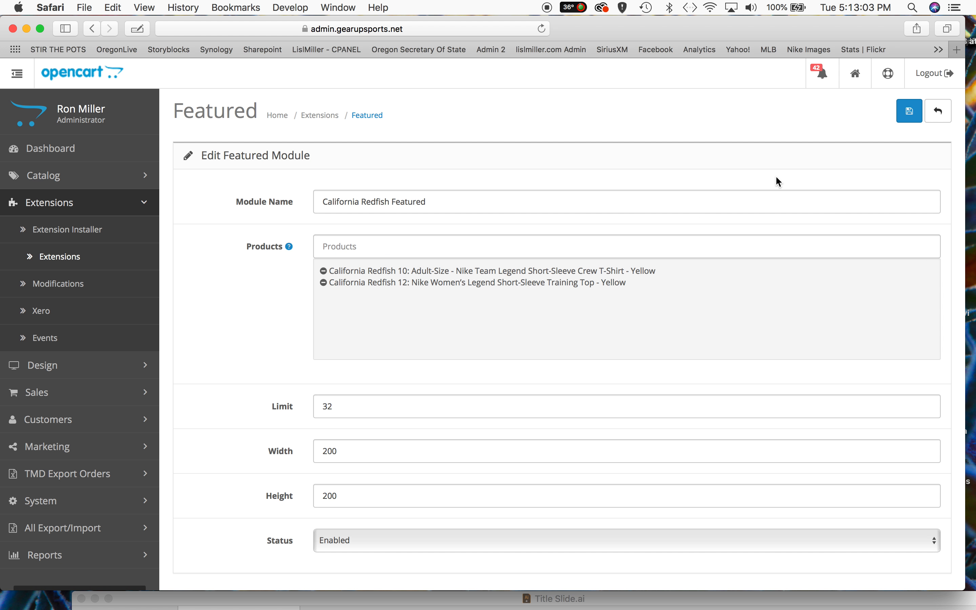
{"action": "left_click", "coordinate": [907, 109]}
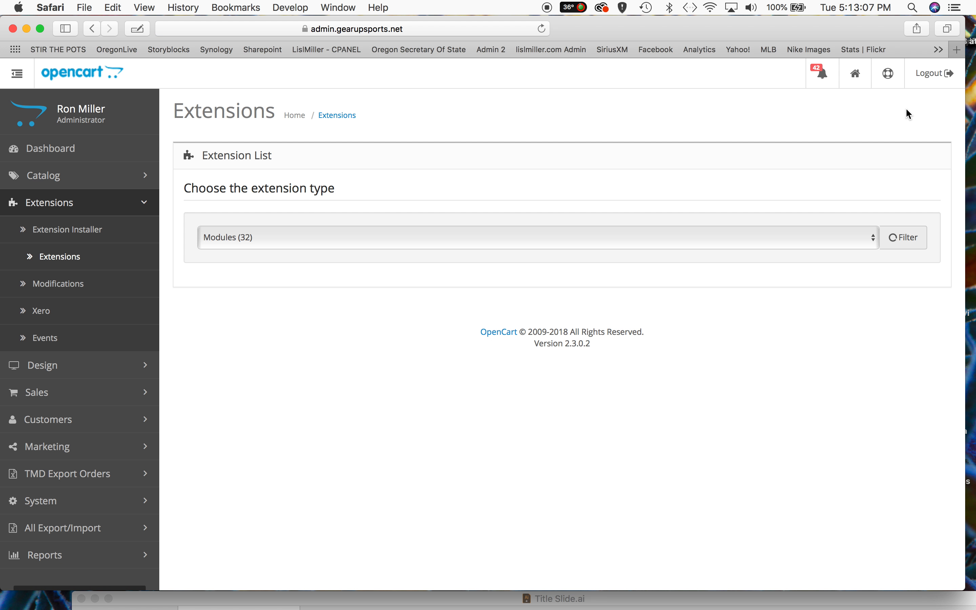
Step: Switch to the californiaredfish.gearupsports.net storefront window and check the Featured products on its home page
{"action": "left_click_drag", "start_coordinate": [645, 0], "coordinate": [636, 44]}
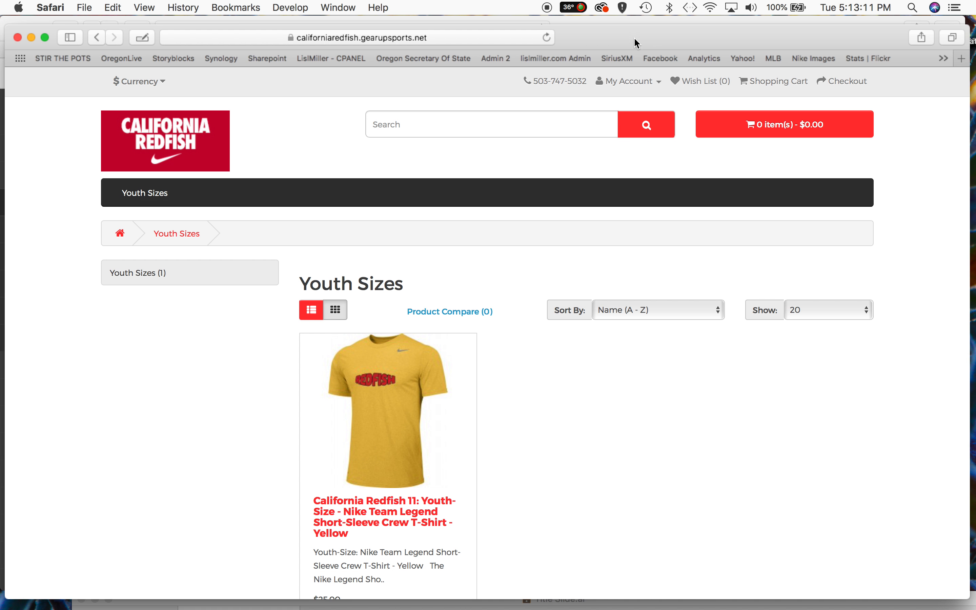
{"action": "left_click", "coordinate": [180, 152]}
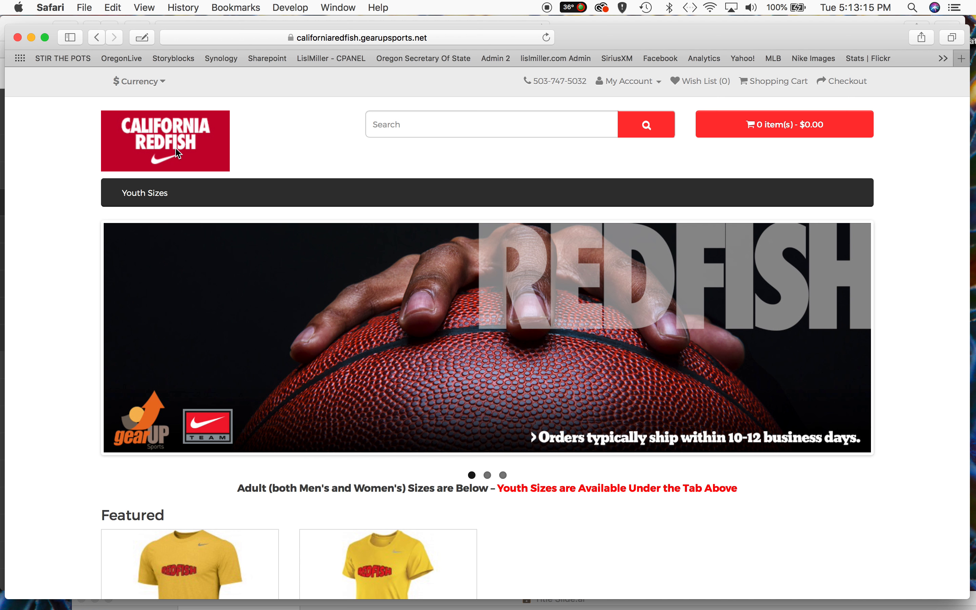
{"action": "scroll", "coordinate": [231, 312], "scroll_direction": "down", "scroll_amount": 7}
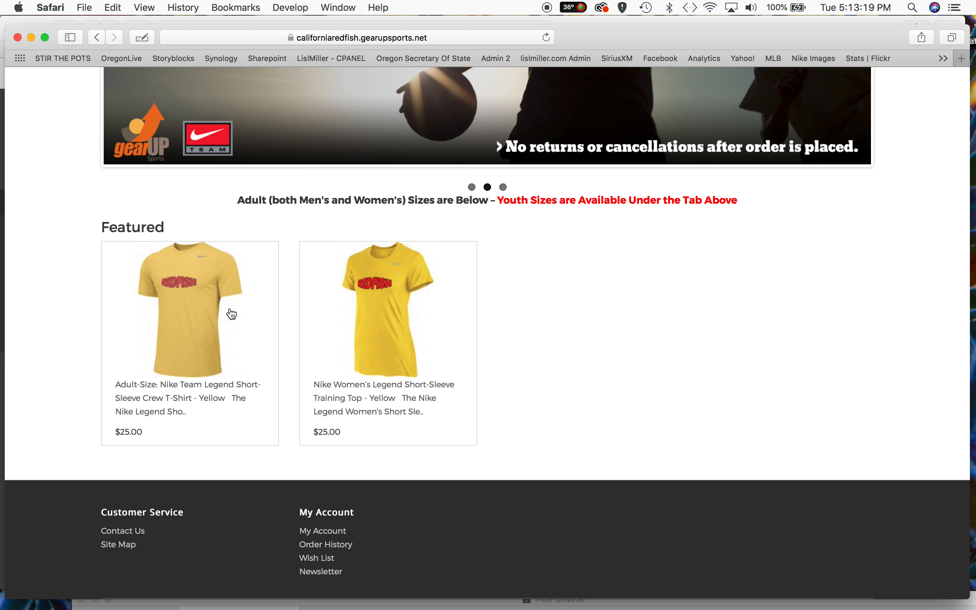
Step: Open the California Redfish 10 Adult-Size T-shirt page and examine its Size and Printed Name on Back choices
{"action": "left_click", "coordinate": [193, 297]}
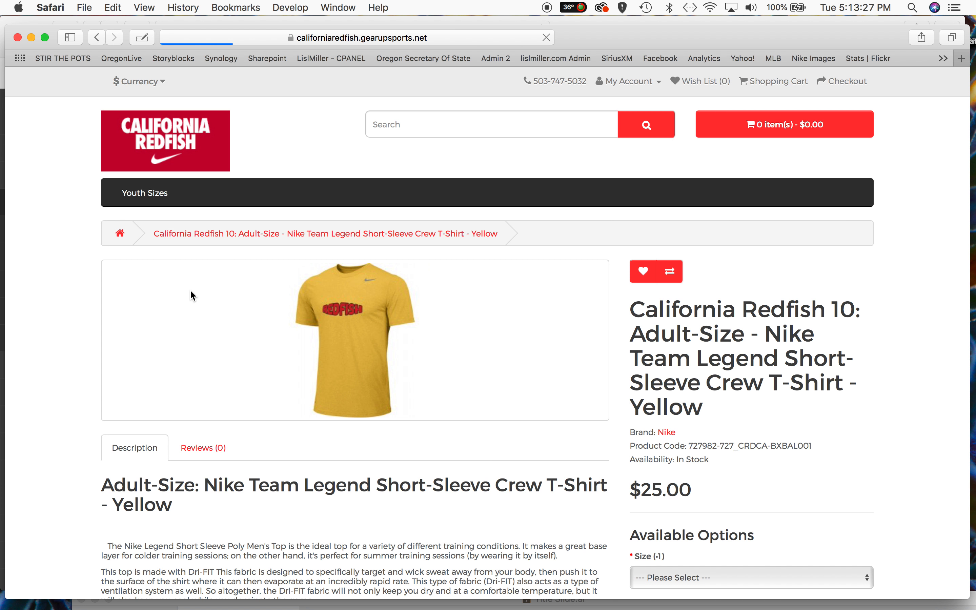
{"action": "scroll", "coordinate": [374, 275], "scroll_direction": "down", "scroll_amount": 5}
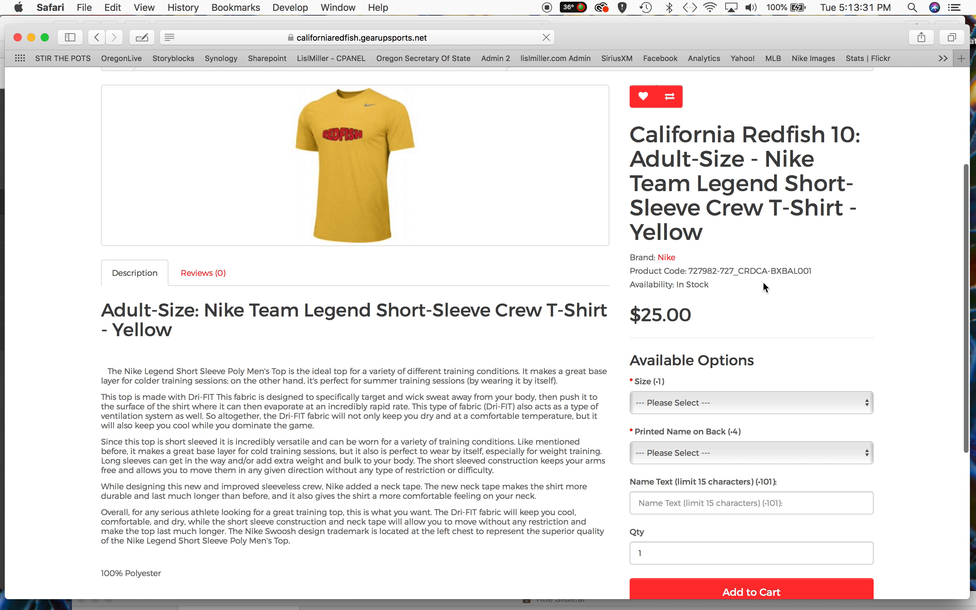
{"action": "left_click", "coordinate": [666, 401]}
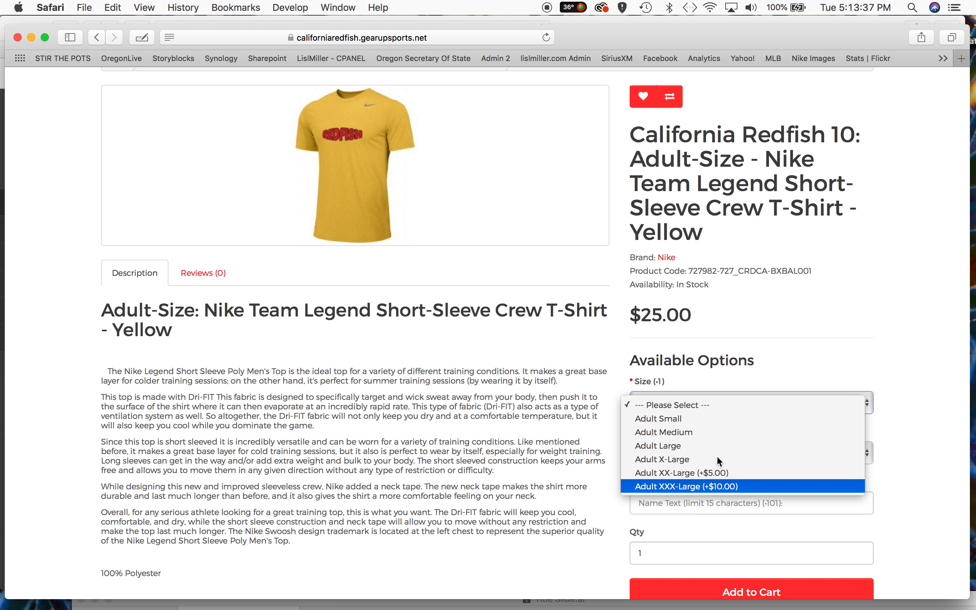
{"action": "left_click", "coordinate": [801, 353]}
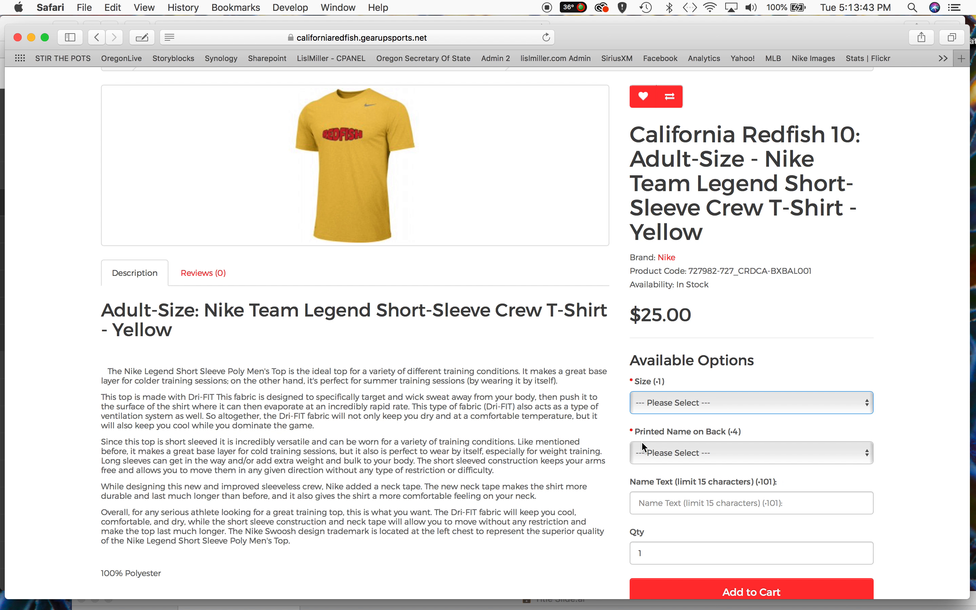
{"action": "left_click", "coordinate": [657, 452]}
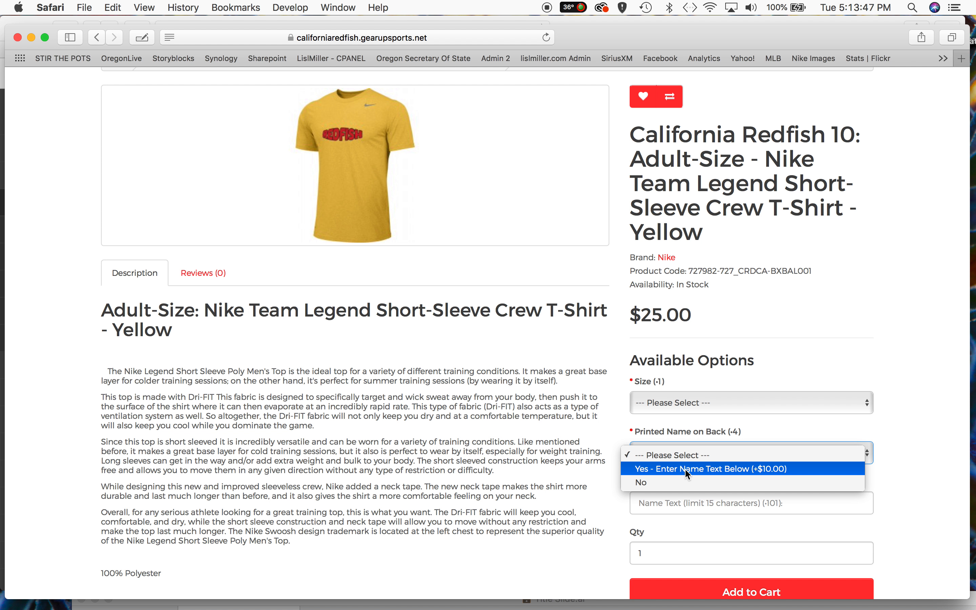
{"action": "left_click", "coordinate": [797, 352]}
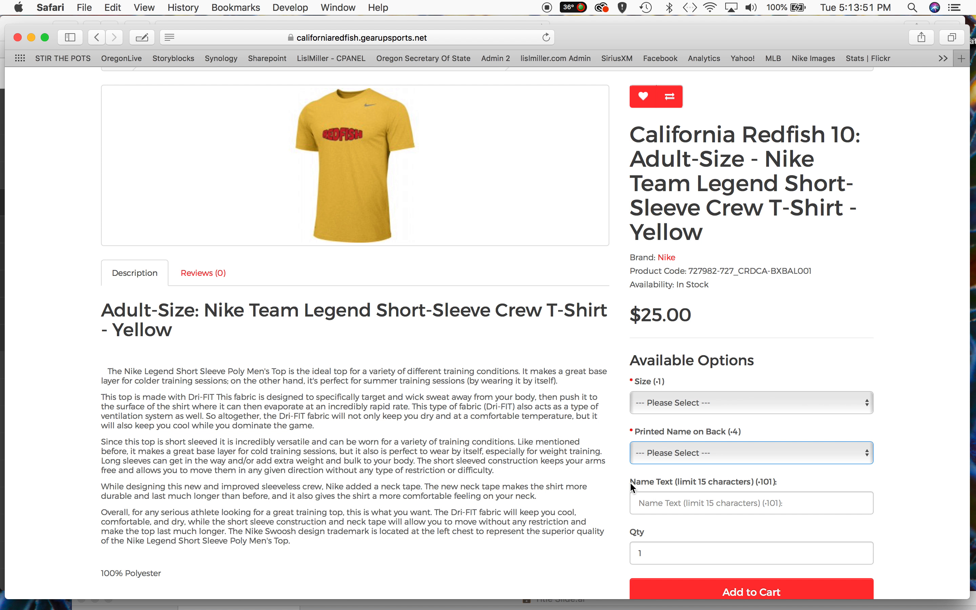
Step: Set Printed Name on Back to No and test the Name Text field with trial text, clearing it again
{"action": "left_click", "coordinate": [678, 453]}
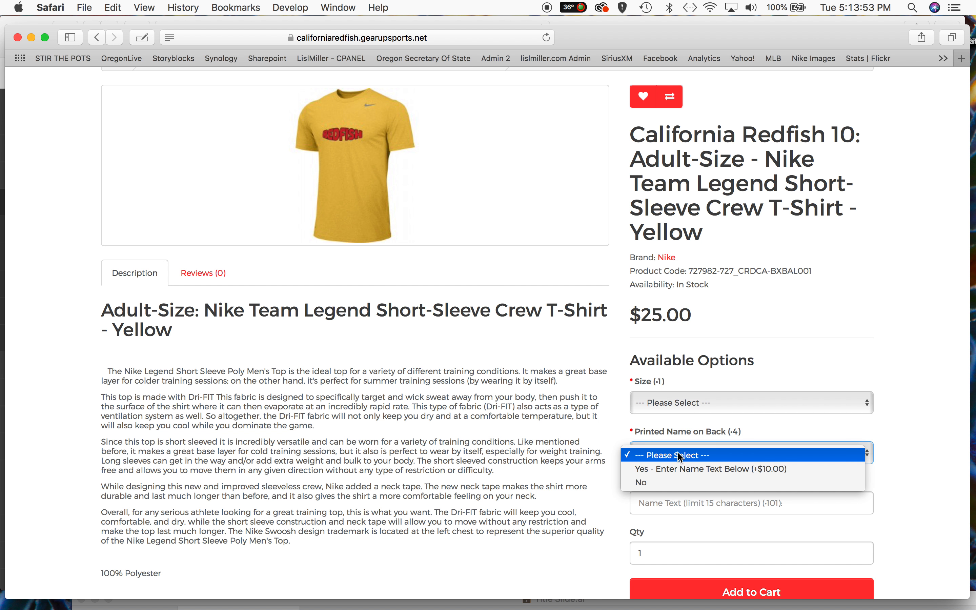
{"action": "left_click", "coordinate": [670, 483]}
{"action": "left_click", "coordinate": [653, 496]}
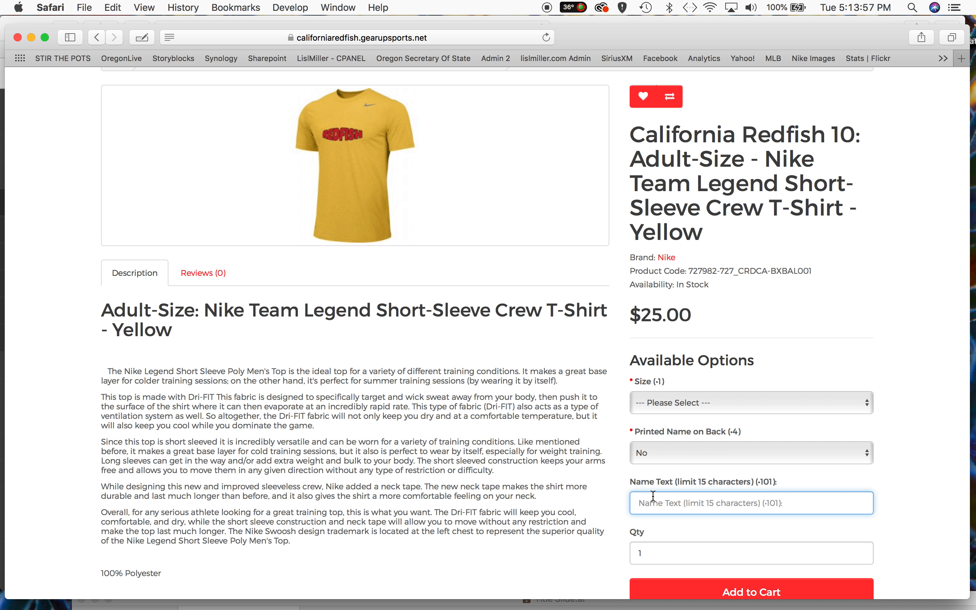
{"action": "type", "text": "ihjkljk"}
{"action": "key", "text": "super+a"}
{"action": "key", "text": "BackSpace"}
{"action": "scroll", "coordinate": [657, 346], "scroll_direction": "down", "scroll_amount": 5}
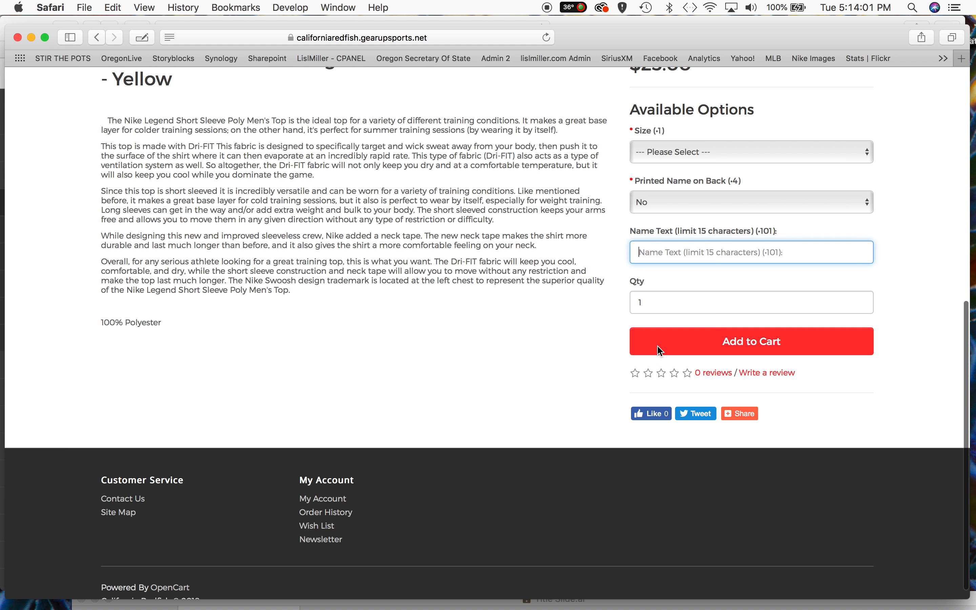
Step: Return to the storefront home page to check its Featured section, and move the storefront window down to uncover the admin window
{"action": "scroll", "coordinate": [564, 307], "scroll_direction": "up", "scroll_amount": 10}
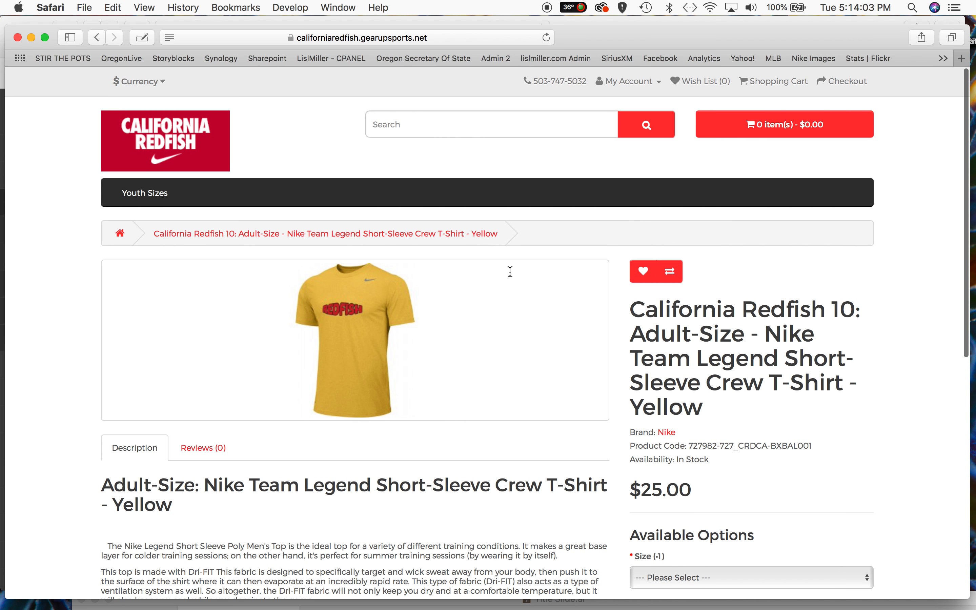
{"action": "scroll", "coordinate": [510, 274], "scroll_direction": "down", "scroll_amount": 2}
{"action": "scroll", "coordinate": [509, 274], "scroll_direction": "up", "scroll_amount": 2}
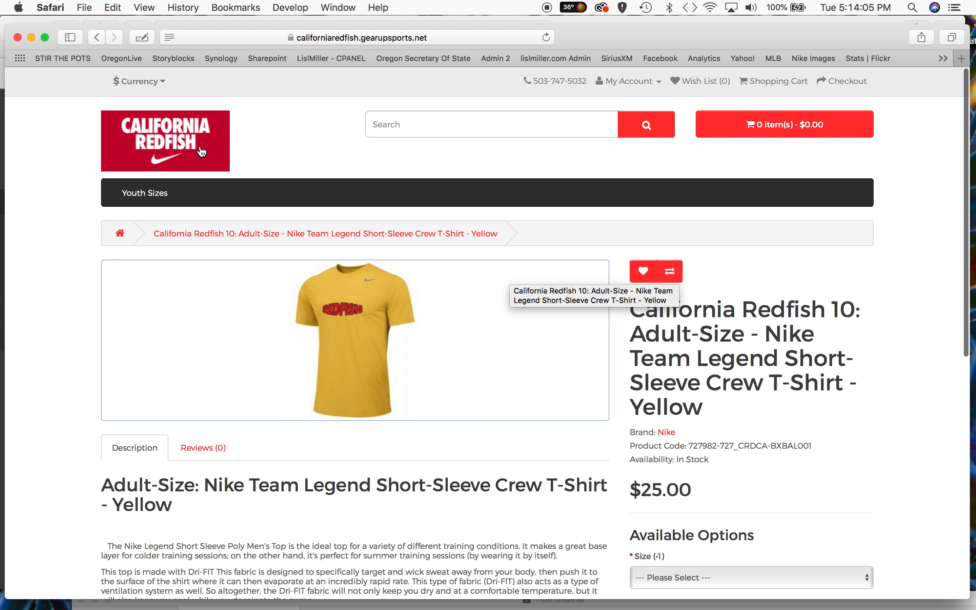
{"action": "left_click", "coordinate": [155, 124]}
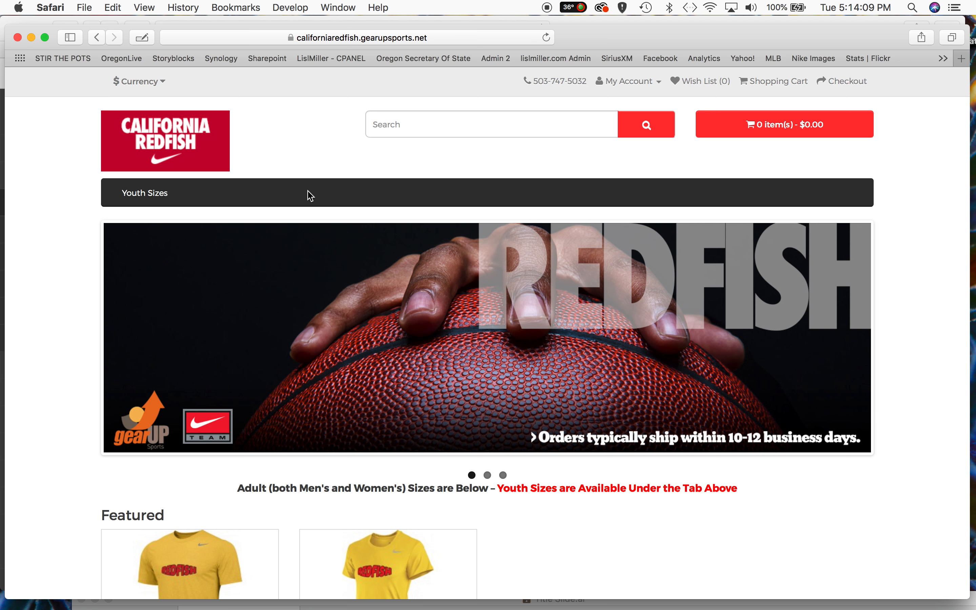
{"action": "scroll", "coordinate": [310, 252], "scroll_direction": "down", "scroll_amount": 3}
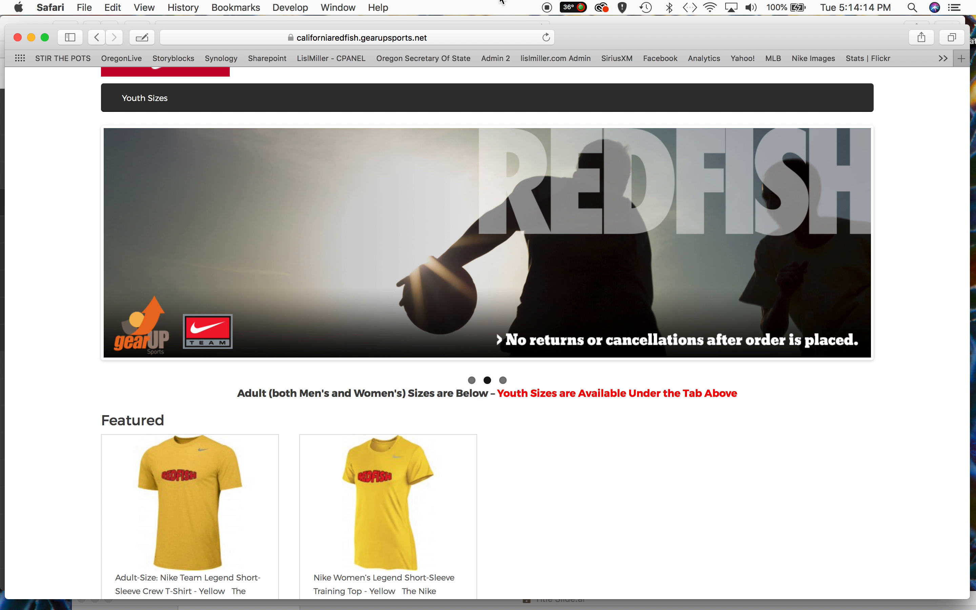
{"action": "left_click_drag", "start_coordinate": [573, 30], "coordinate": [579, 142]}
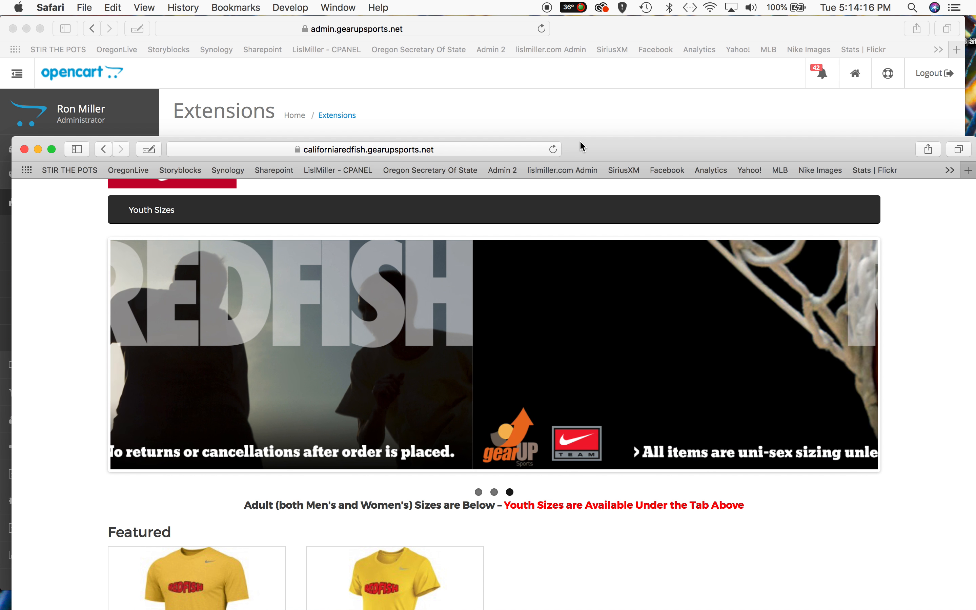